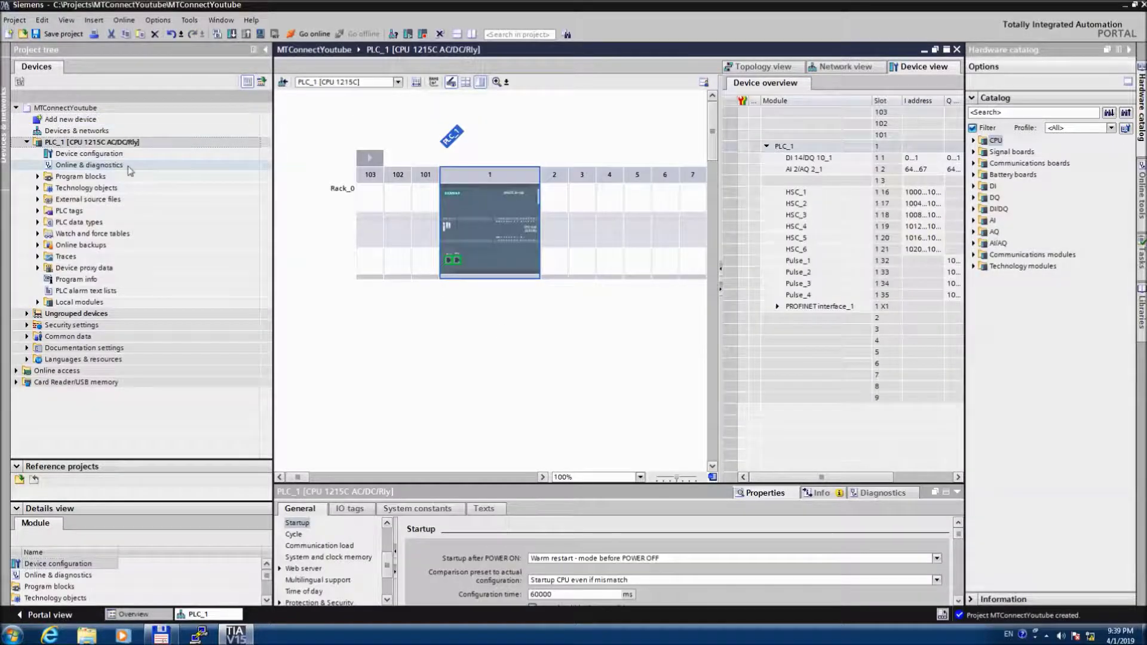
Set the CPU's startup after POWER ON to "Warm restart - RUN" and its configuration time to 6000 ms
left_click(469, 258)
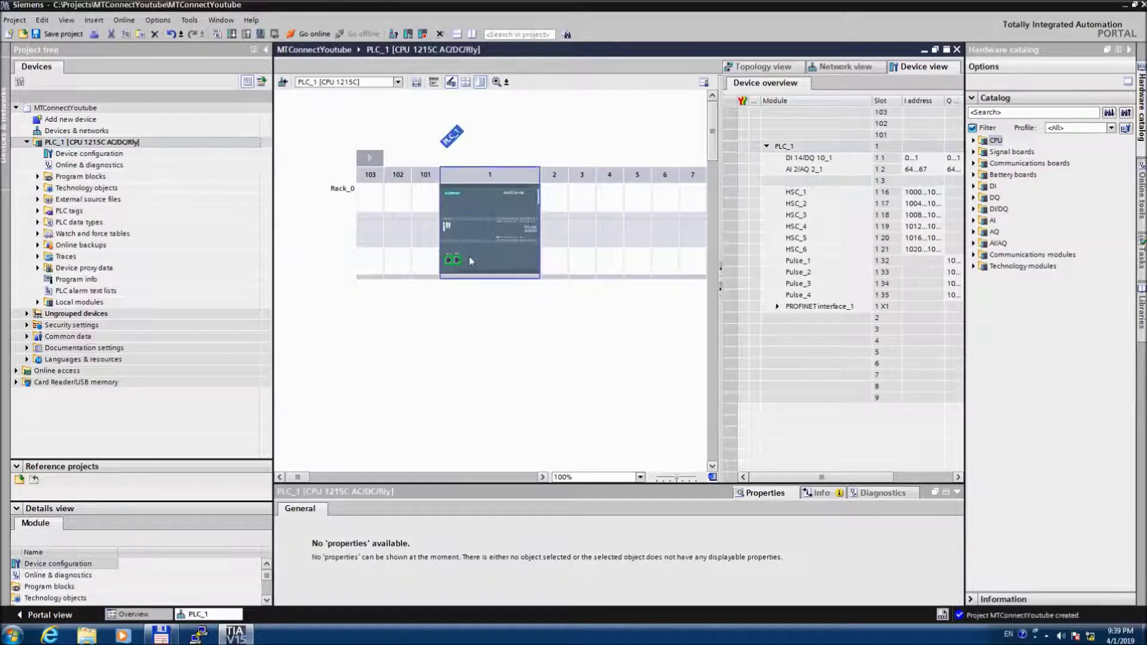
left_click(468, 256)
left_click_drag(665, 488, 671, 337)
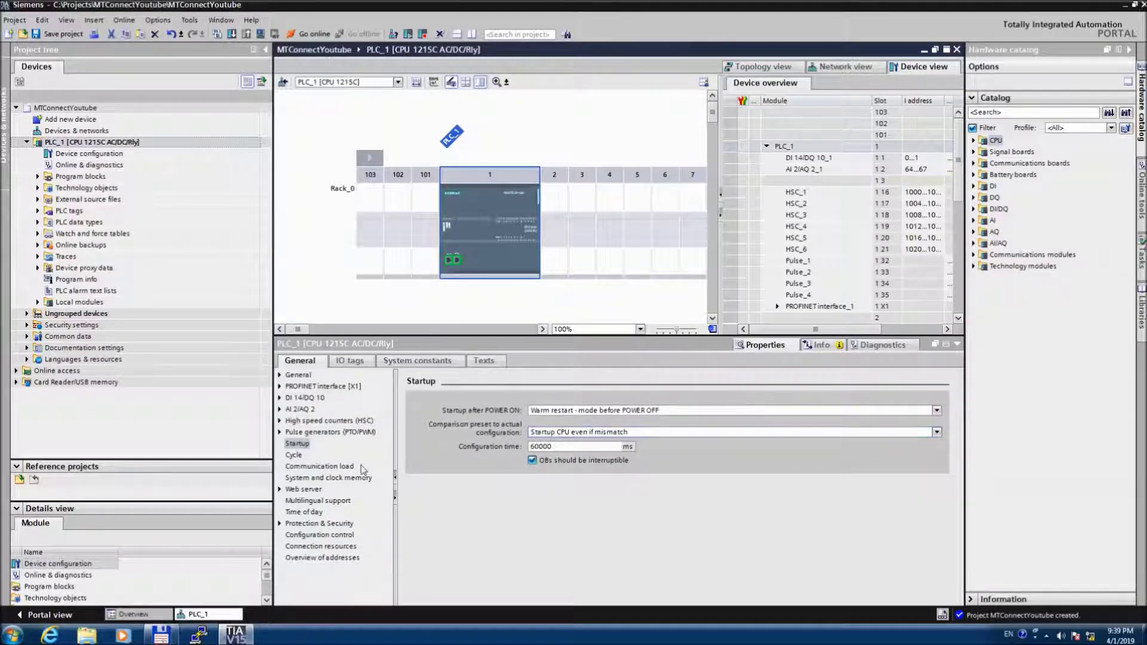
left_click(747, 344)
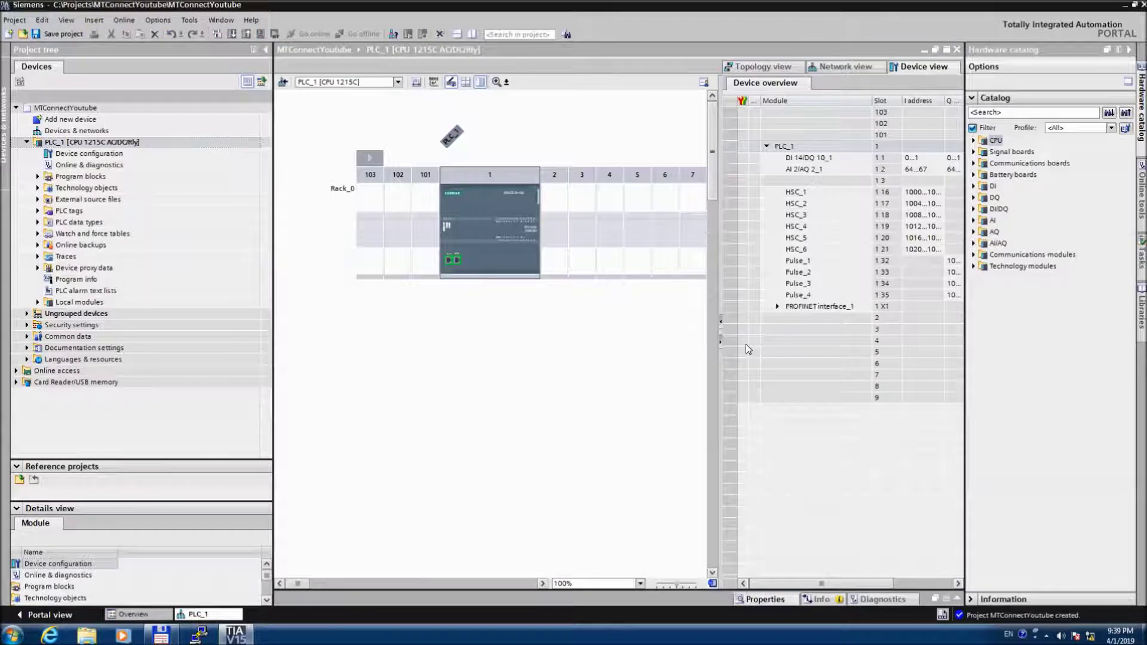
left_click(764, 599)
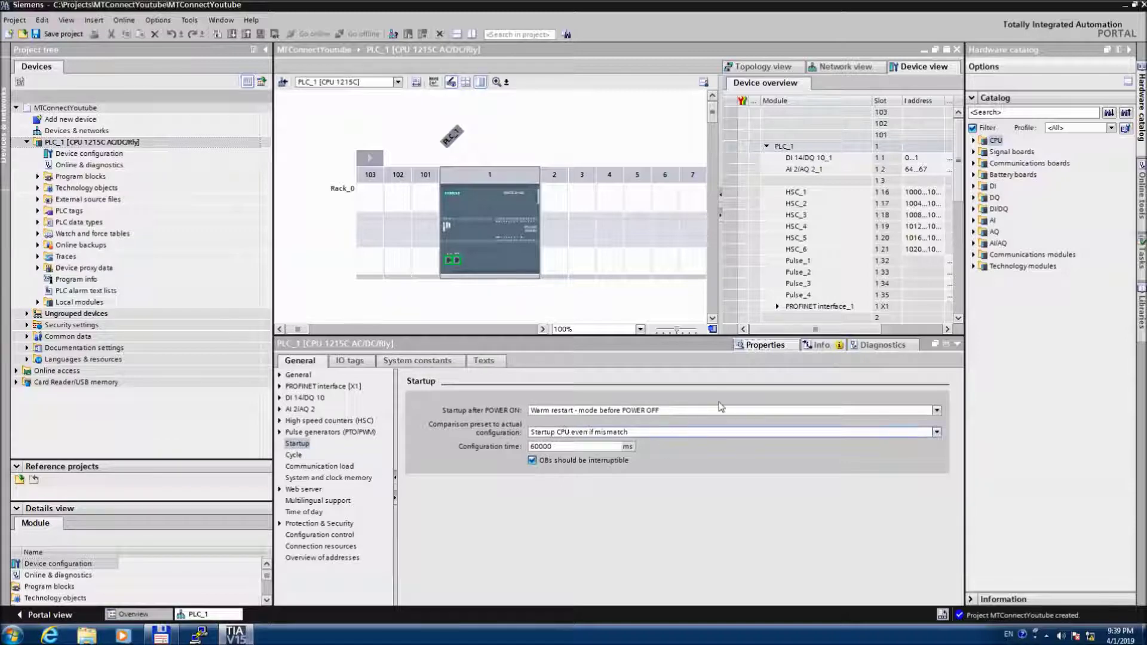
left_click(695, 411)
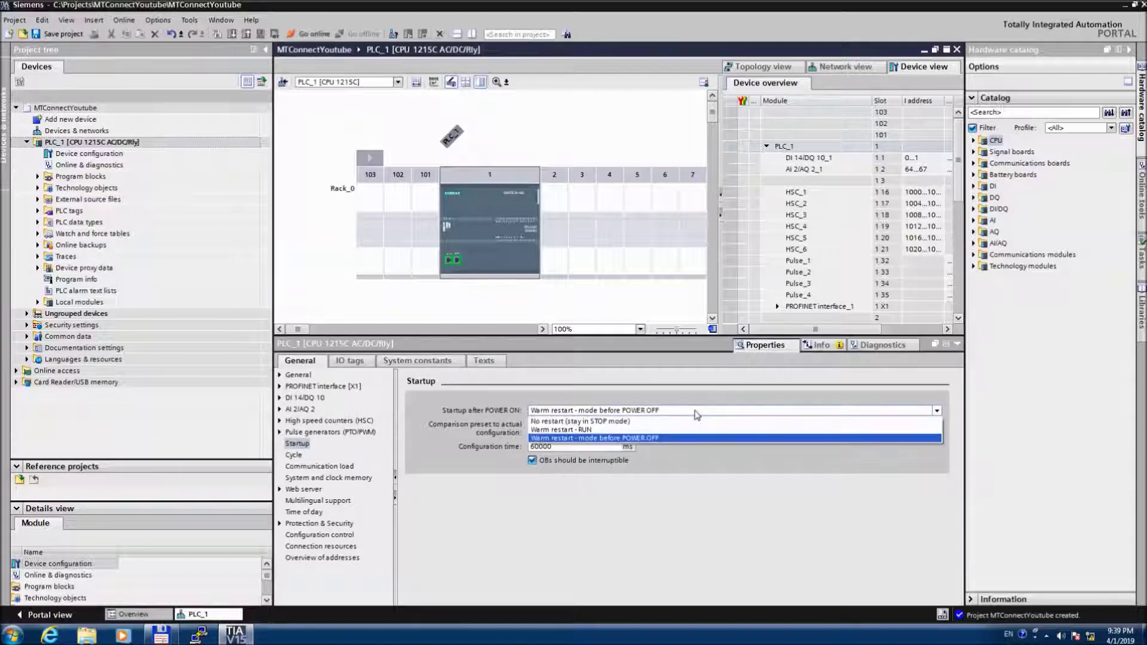
left_click(597, 430)
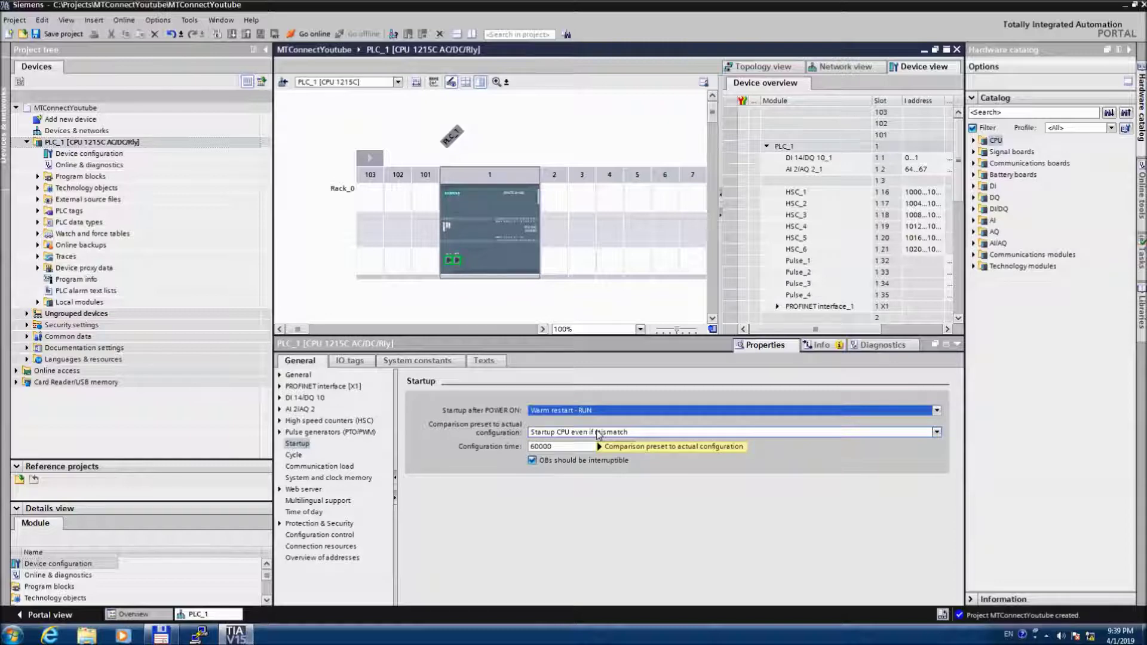
left_click(562, 447)
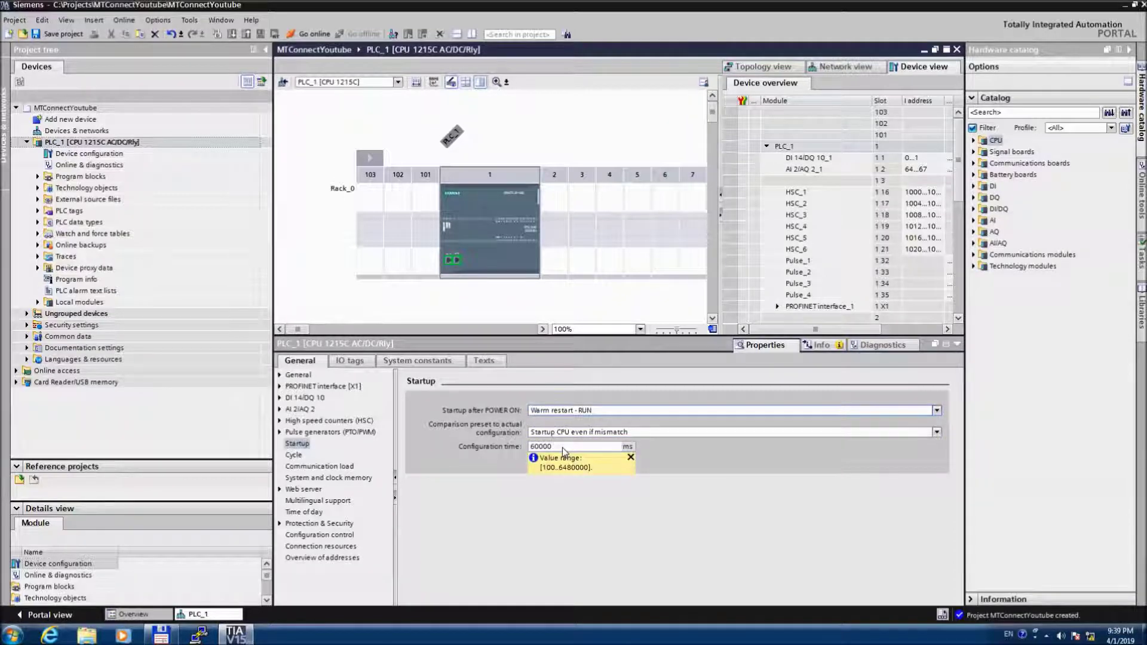
key("BackSpace")
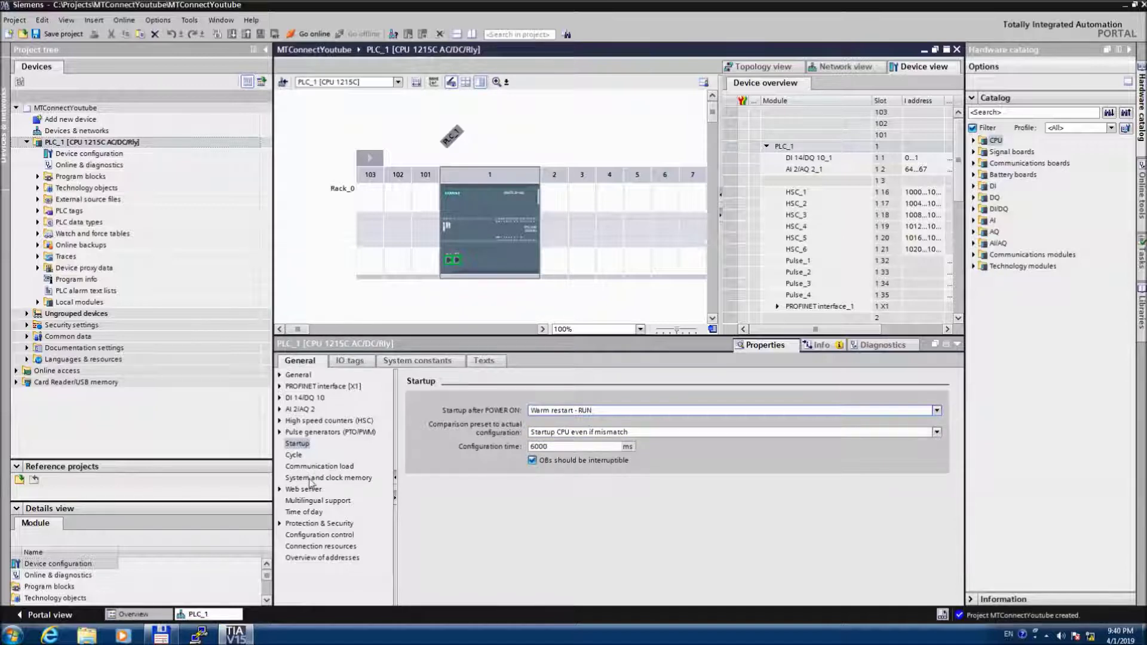
Enable the use of both the system memory byte and the clock memory byte for PLC_1
left_click(311, 478)
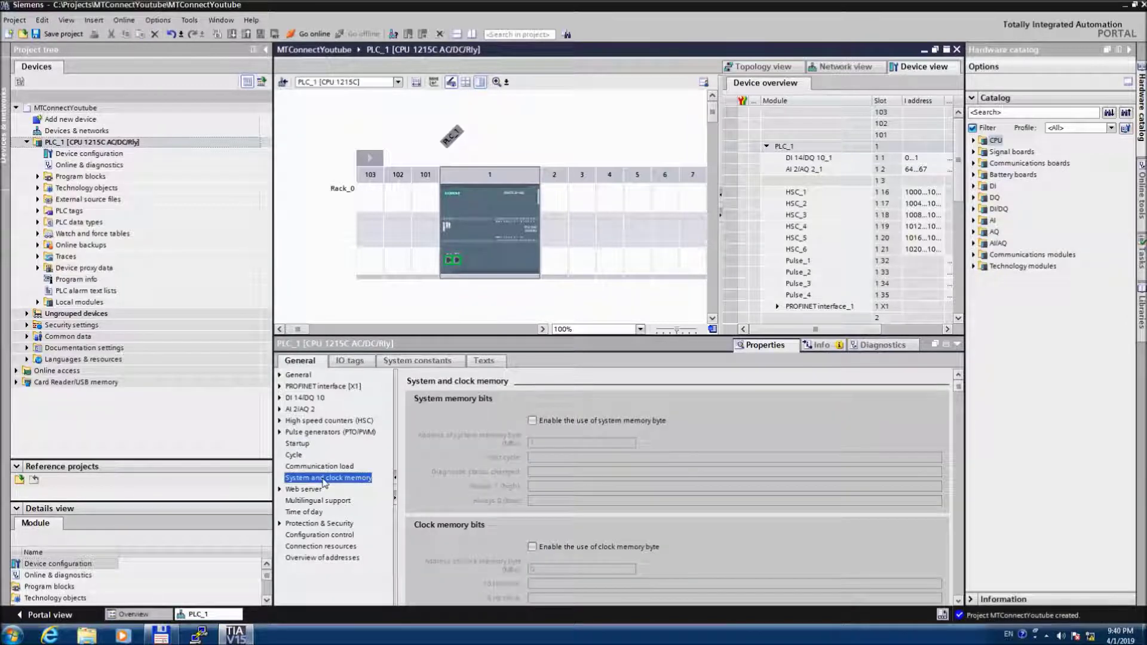
left_click(532, 421)
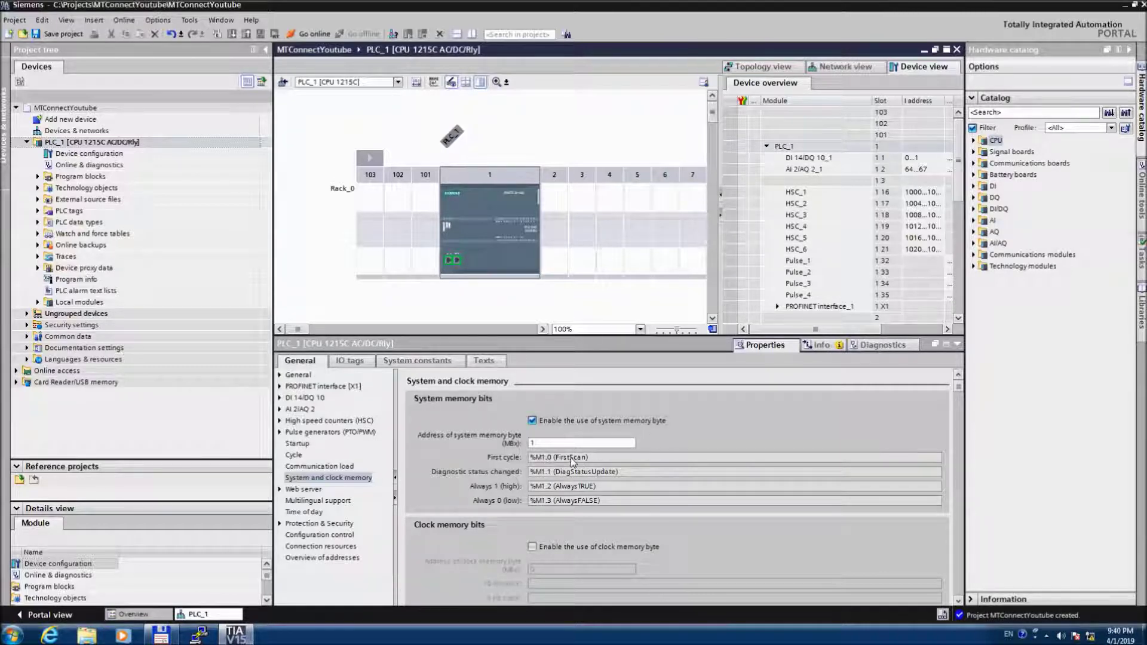
left_click(532, 548)
left_click(411, 279)
left_click(312, 135)
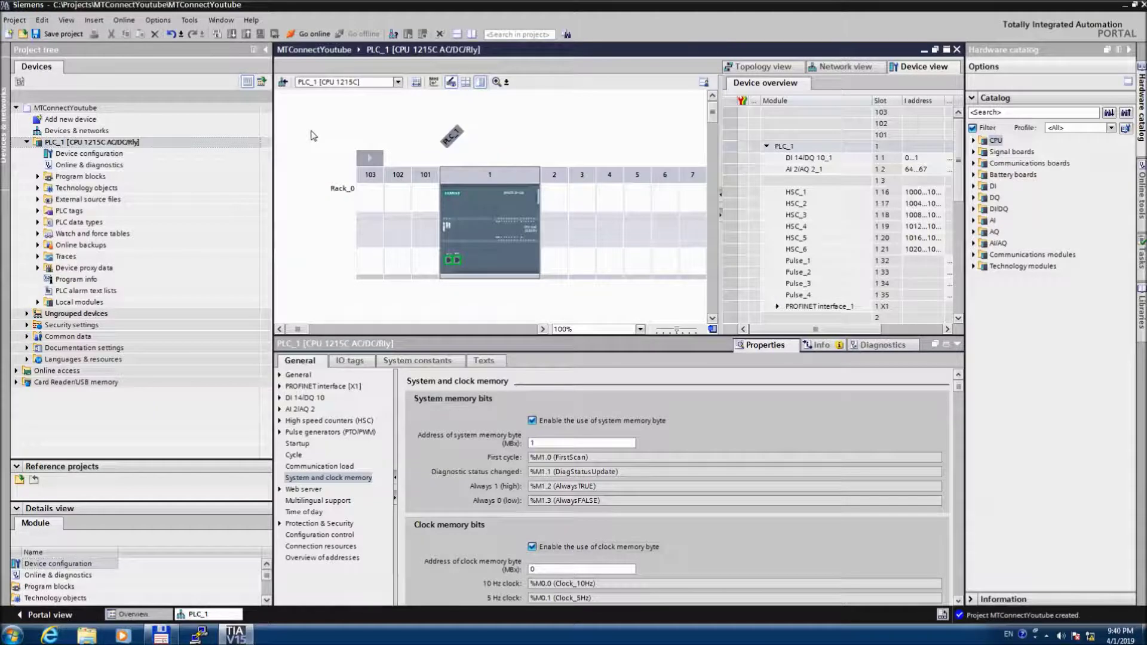
Show the Ethernet addresses of the CPU's PROFINET interface and expand PLC_1's program blocks
left_click(459, 263)
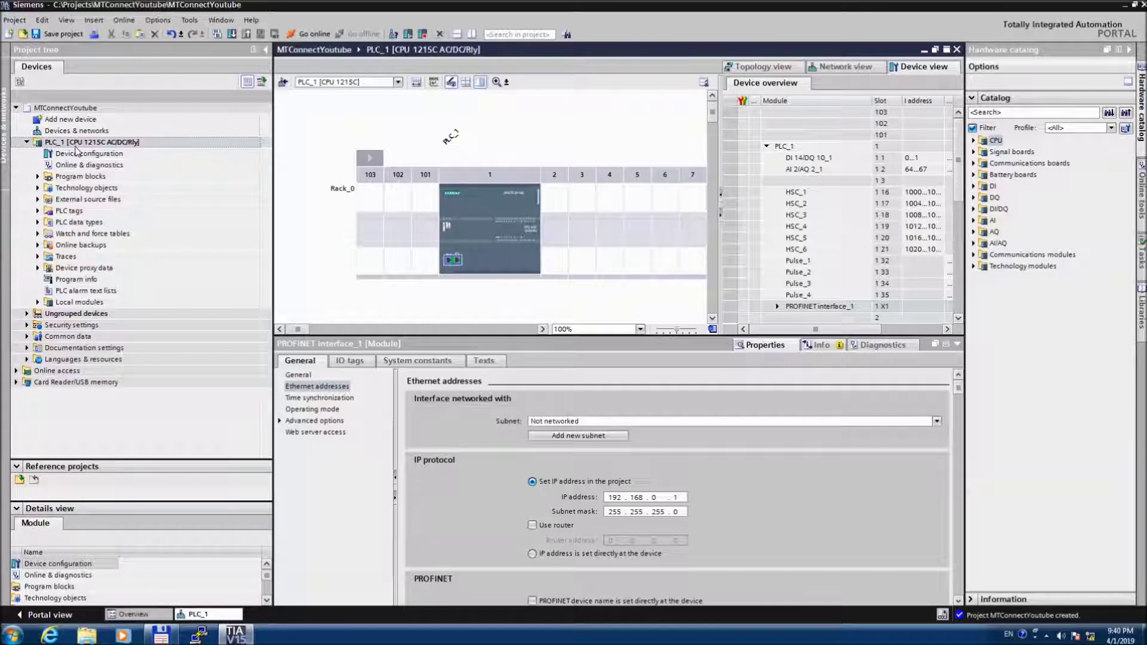
left_click(39, 177)
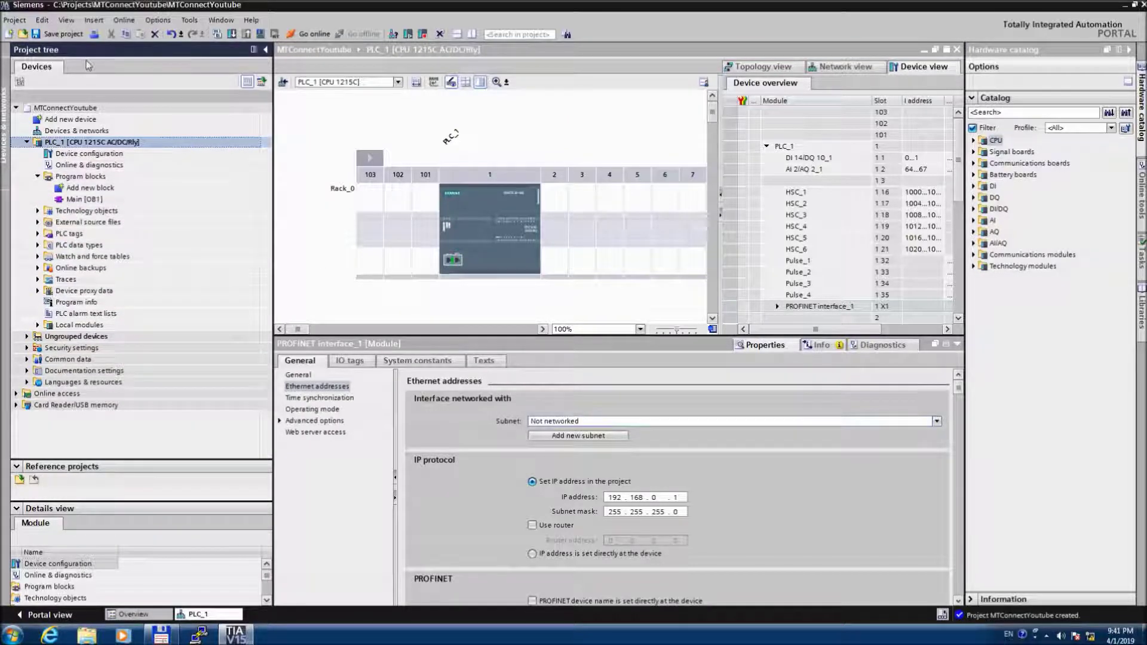
left_click(11, 20)
mouse_move(86, 170)
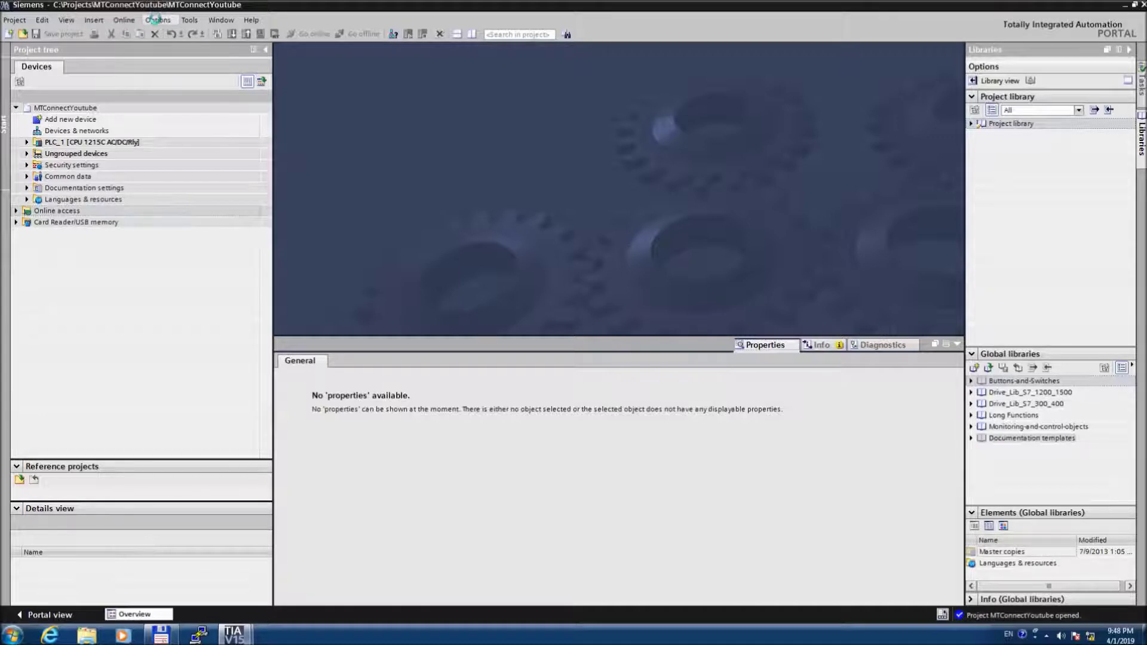
Start retrieving an archived global library and browse to the MTConnectV15Lib folder on the Desktop
left_click(157, 20)
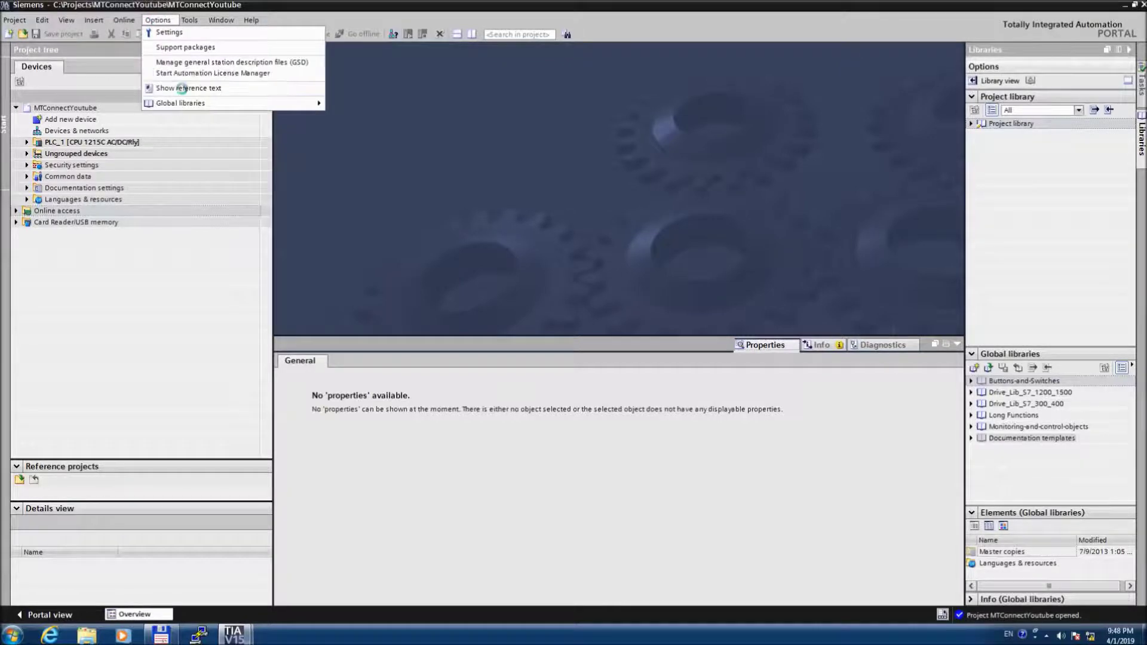
mouse_move(188, 101)
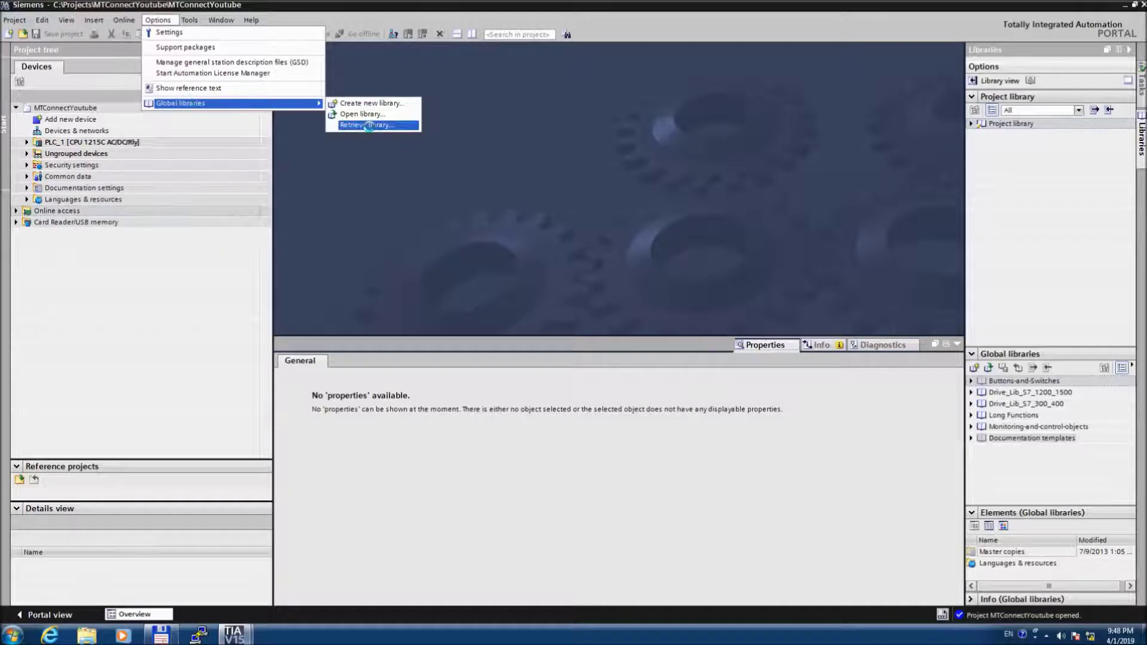
left_click(368, 126)
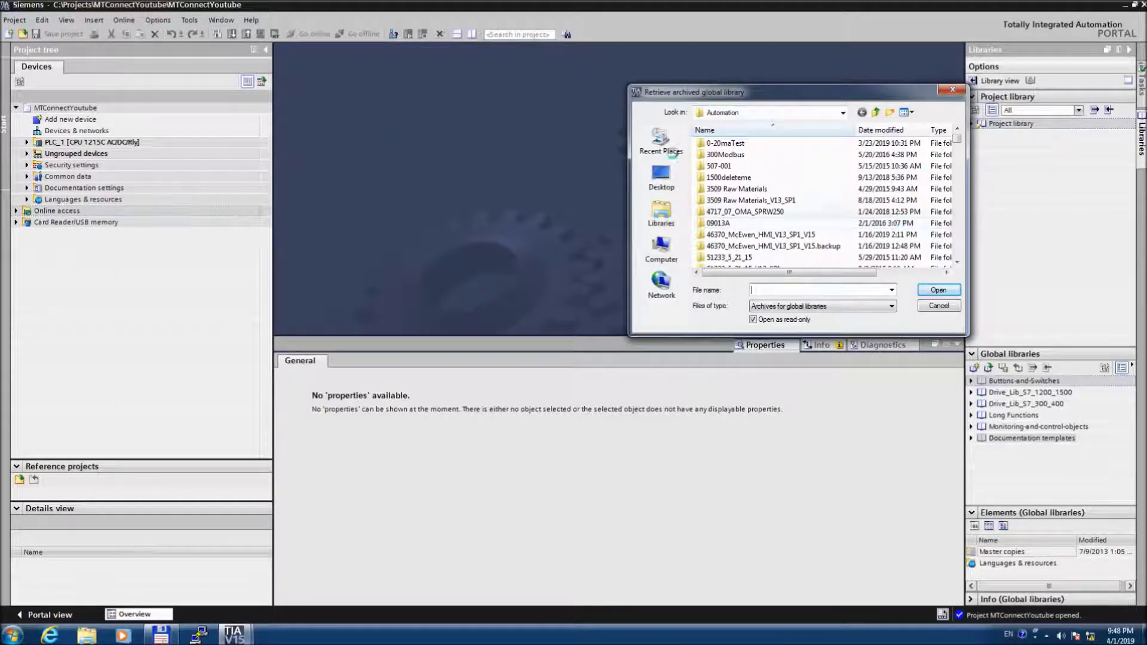
left_click(661, 176)
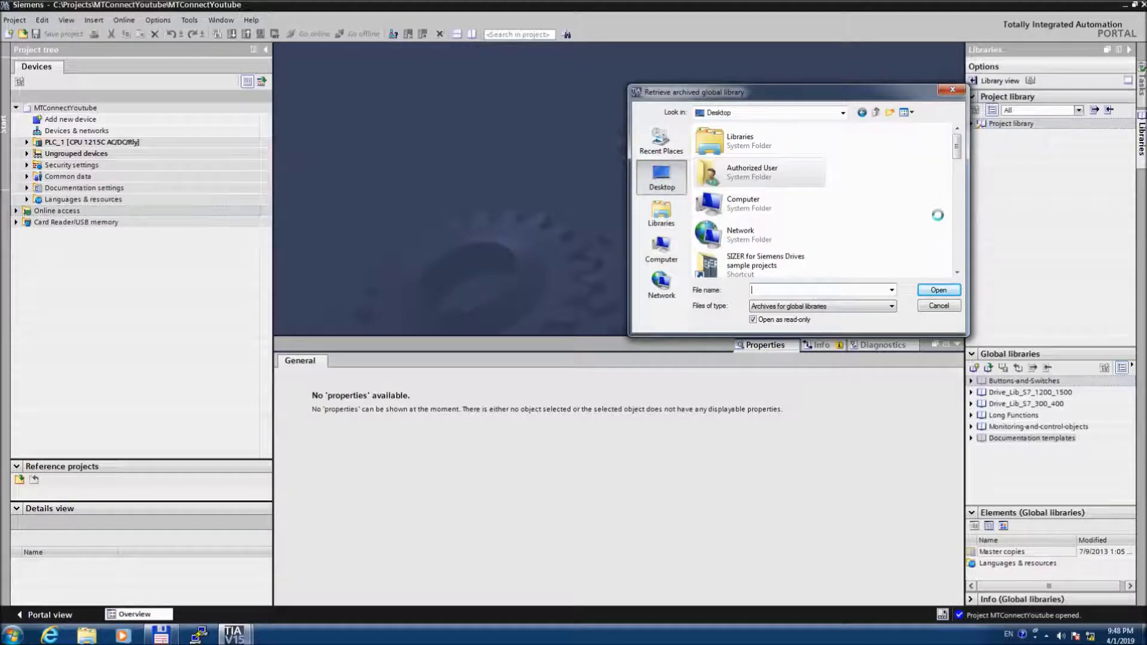
left_click_drag(958, 151, 958, 248)
left_click(753, 209)
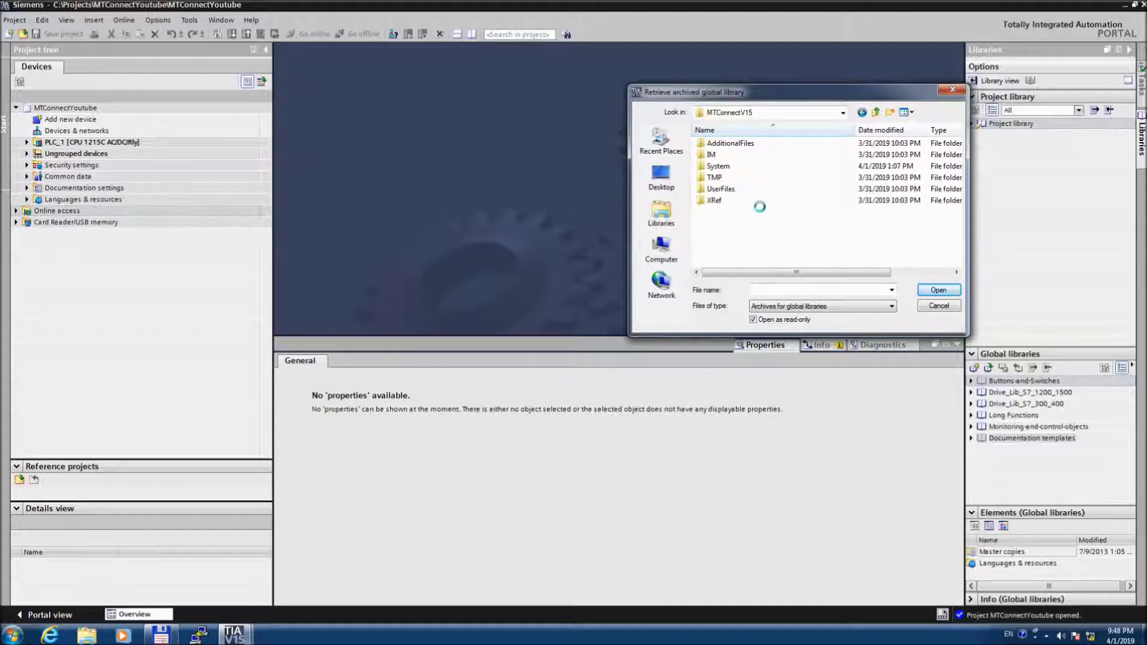
left_click(861, 112)
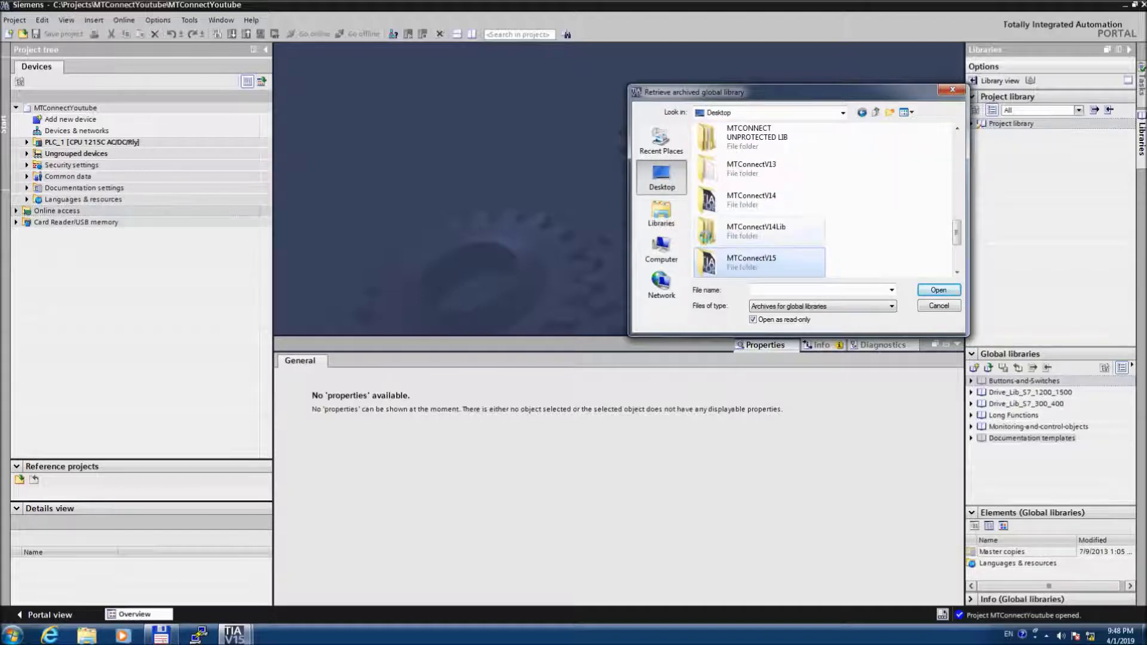
scroll(816, 265, "down", 1)
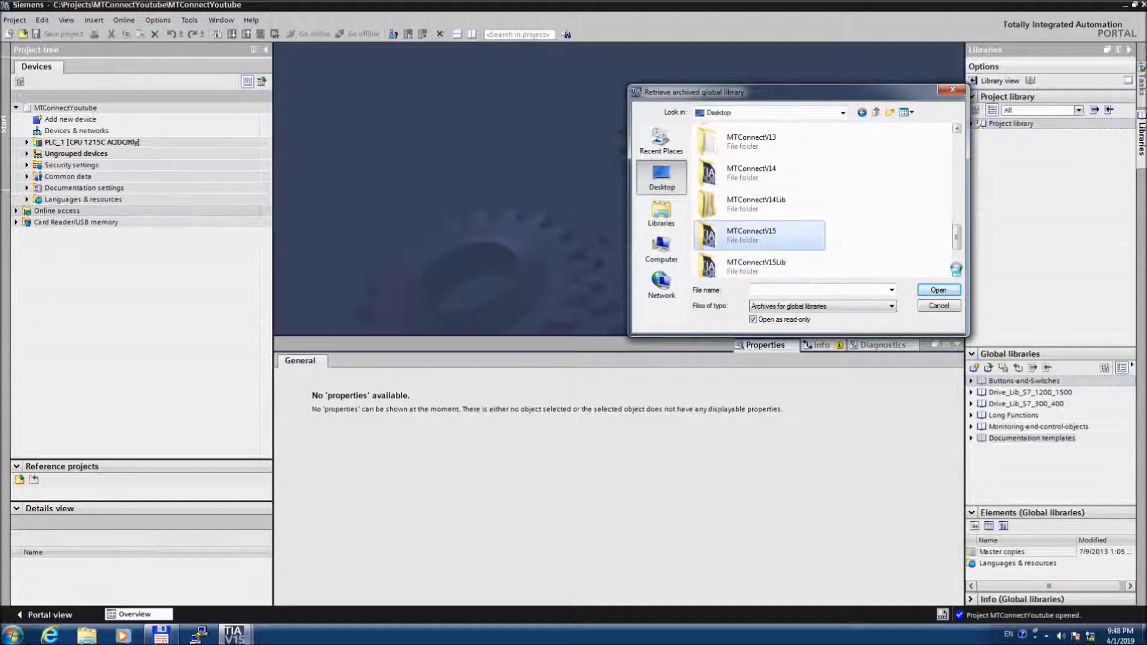
double_click(813, 263)
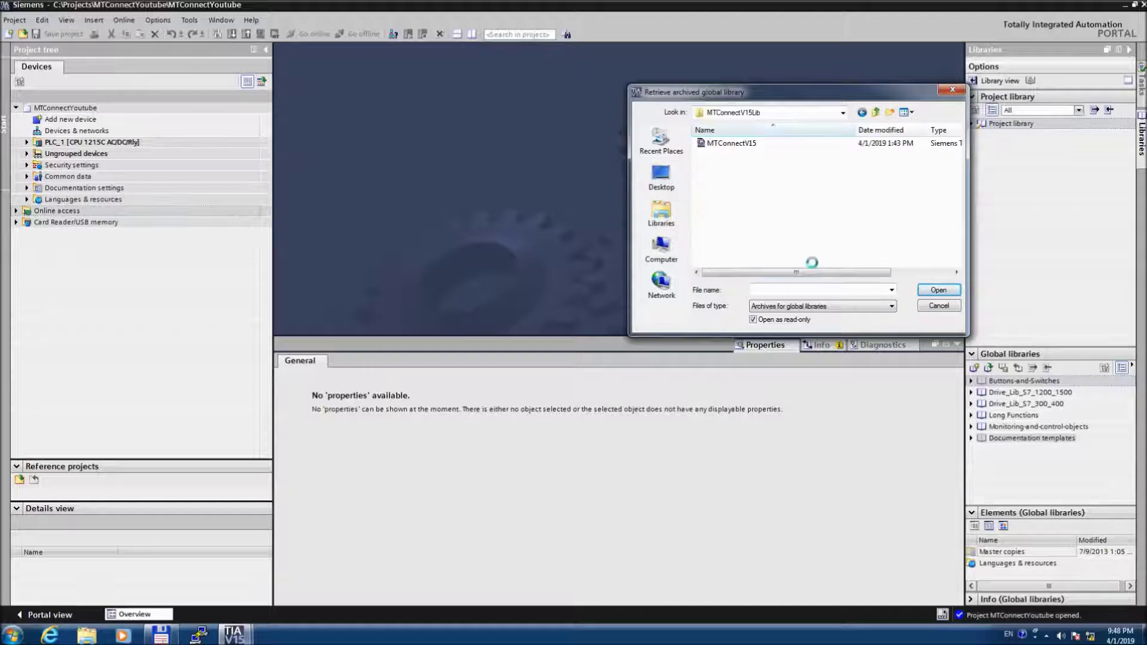
Retrieve the MTConnectV15 library archive as read-only into the Automation folder
left_click(739, 145)
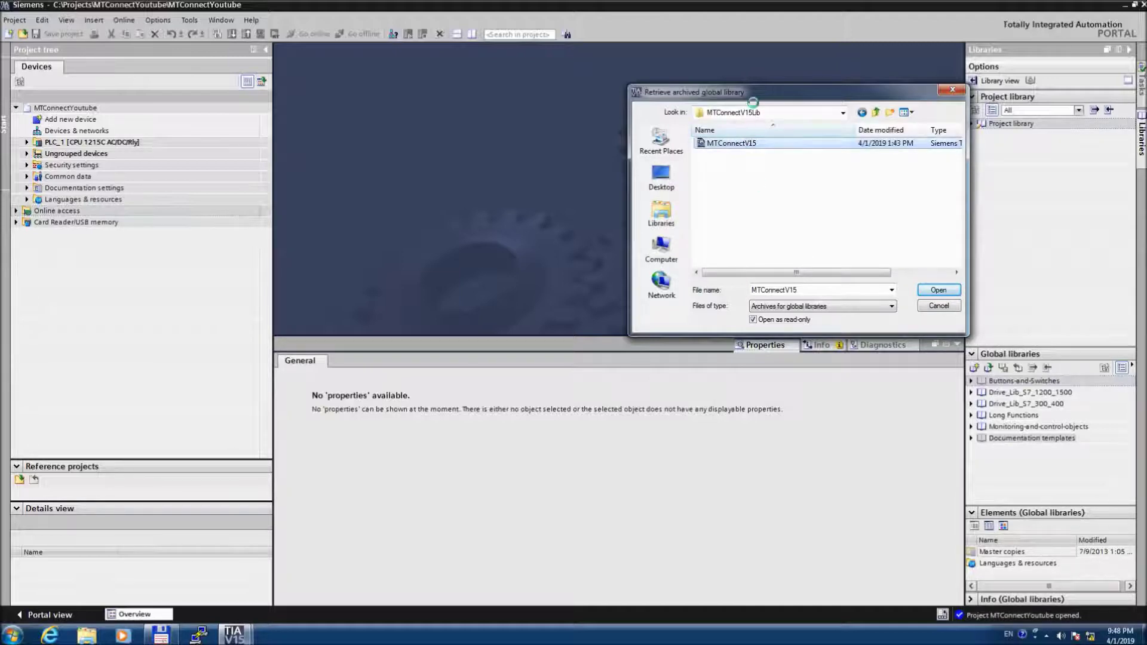
left_click_drag(766, 98, 572, 90)
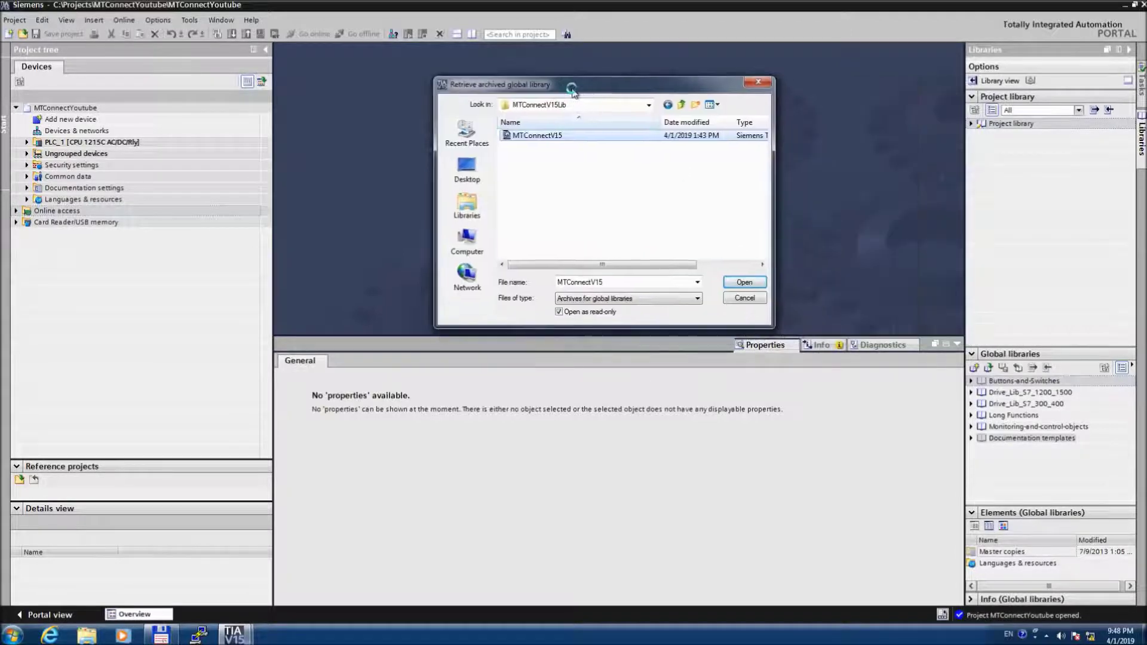
double_click(544, 137)
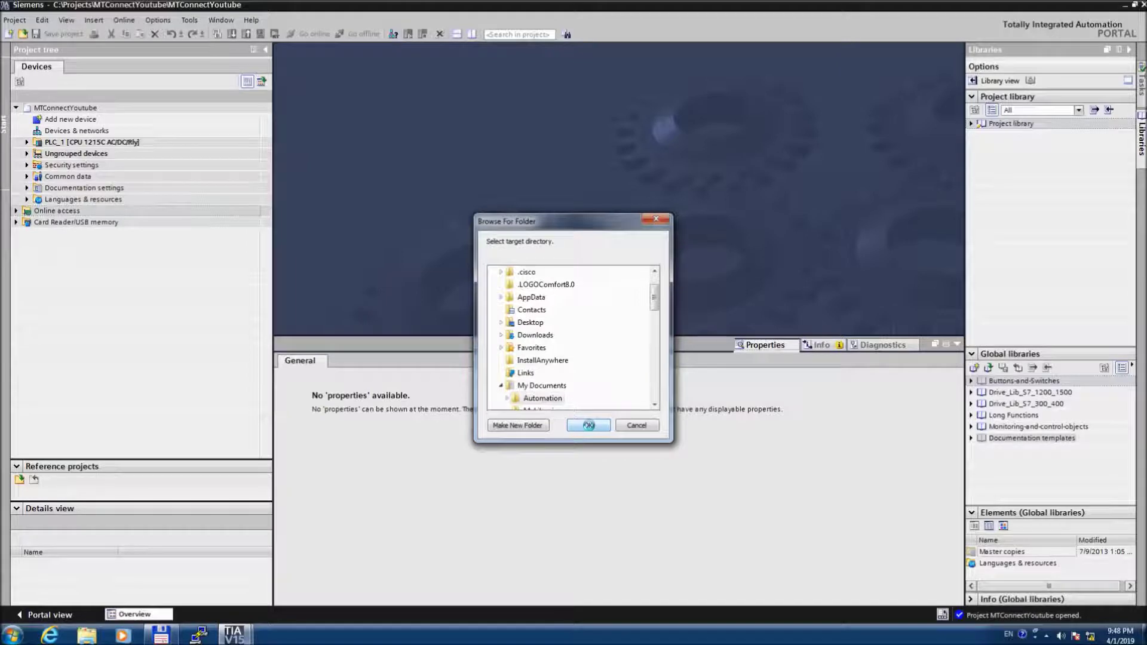
left_click(588, 425)
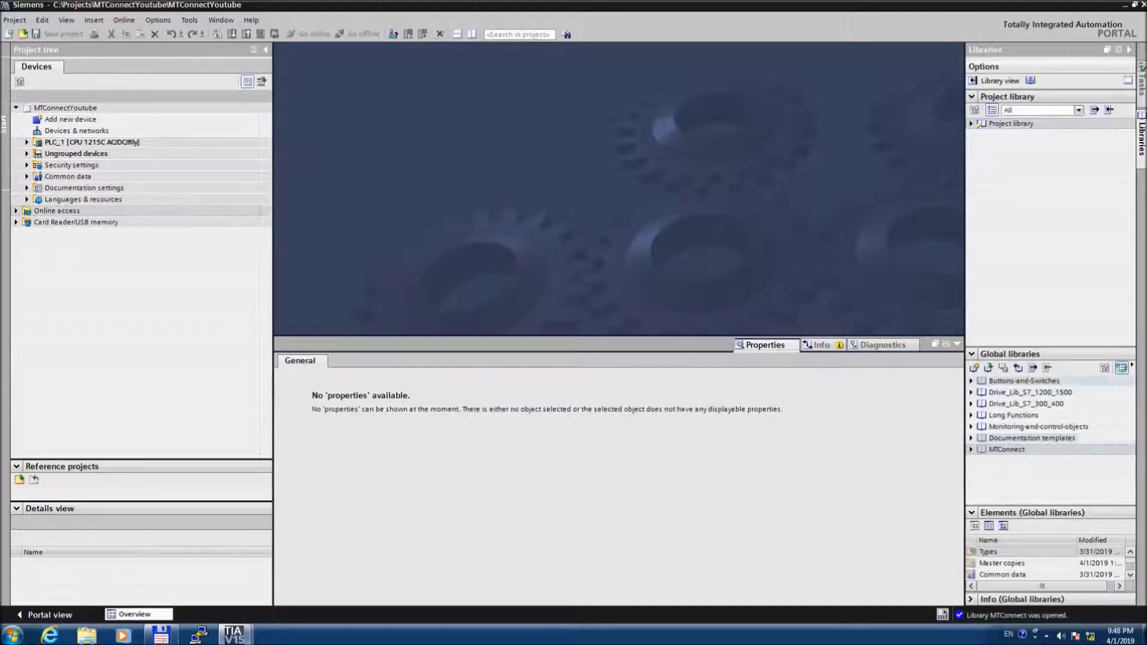
Hide the global library elements view and expand the MTConnect library down to its master copies
left_click(1122, 368)
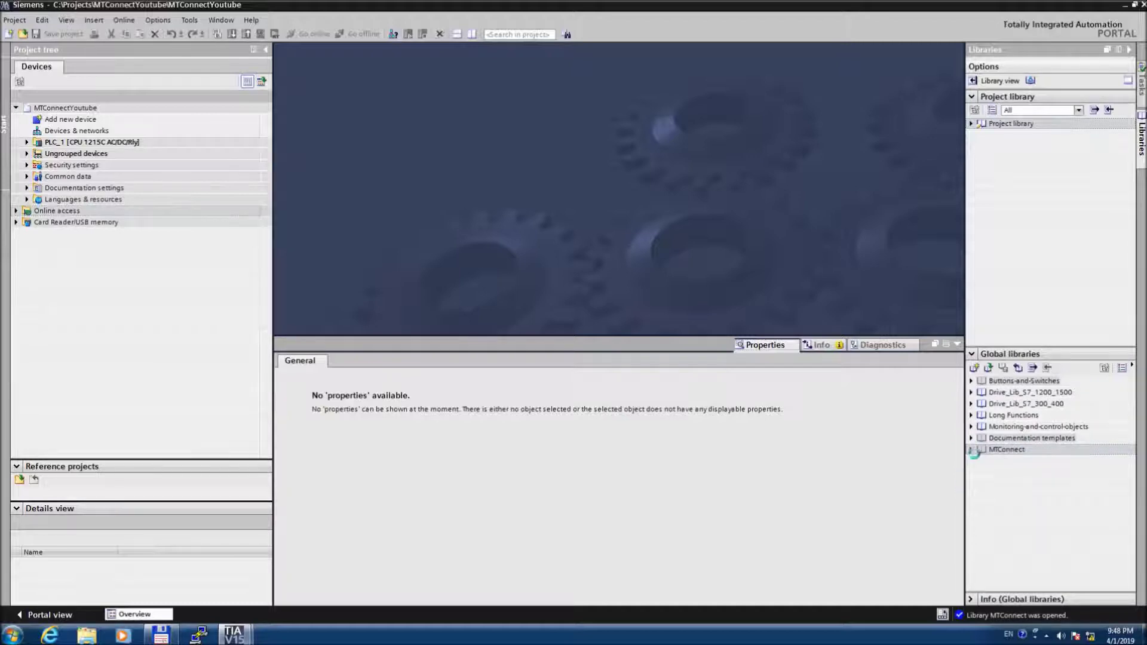
left_click(971, 450)
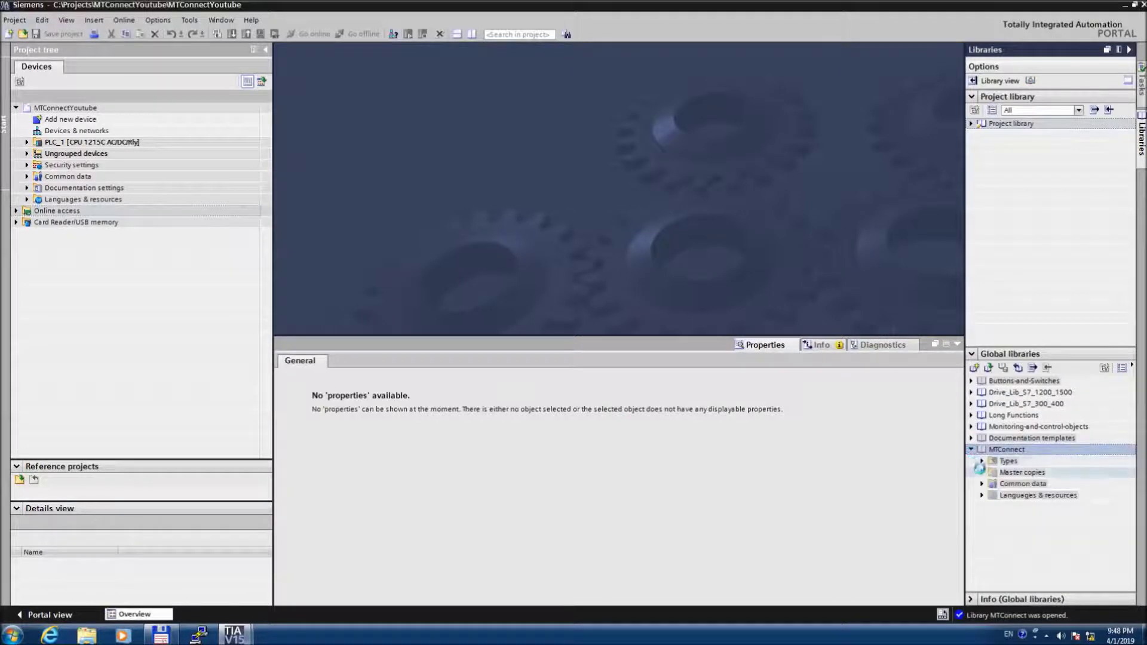
left_click(981, 473)
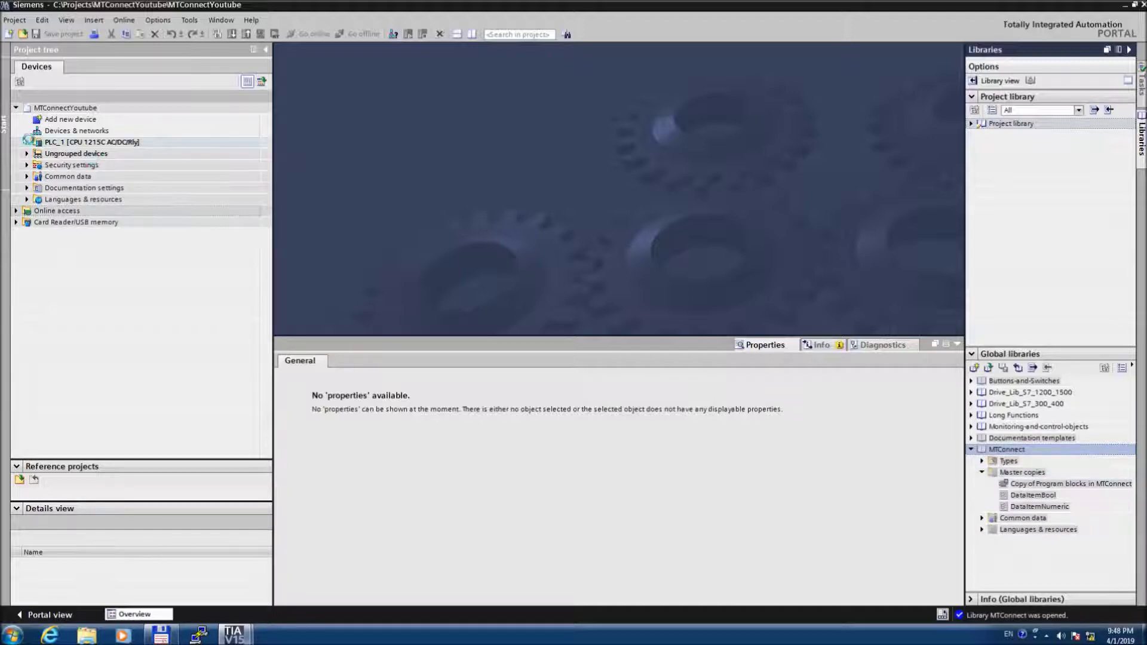
Copy the "Copy of Program blocks in MTConnect" master copy into PLC_1's program blocks and expand the added MTConnect group
left_click(25, 142)
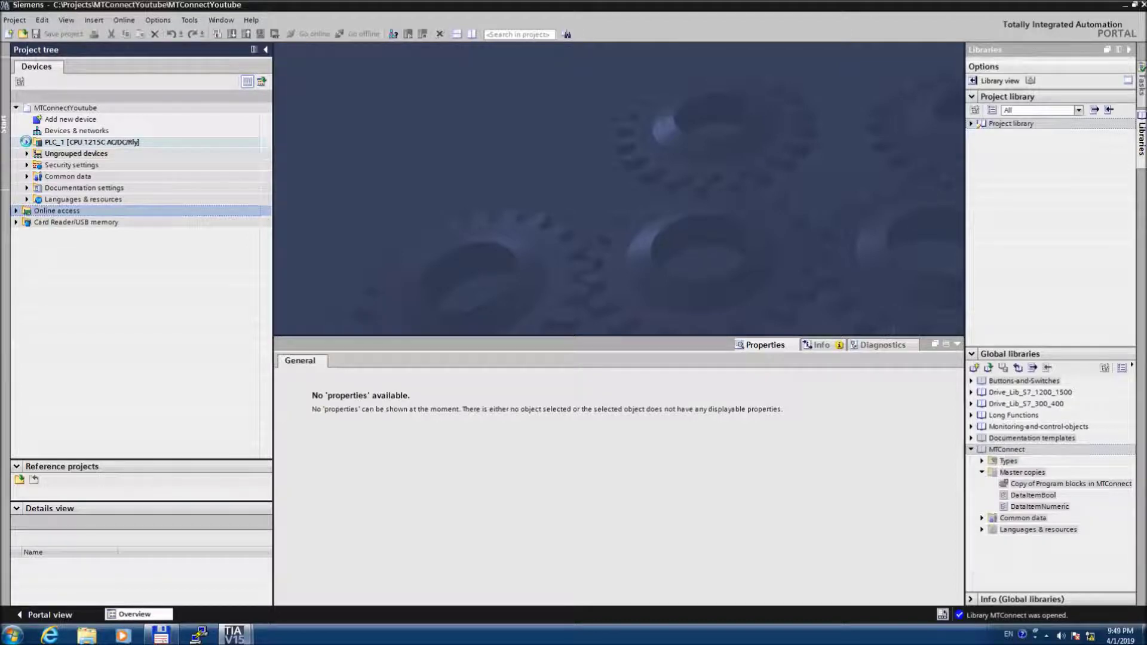
left_click(37, 176)
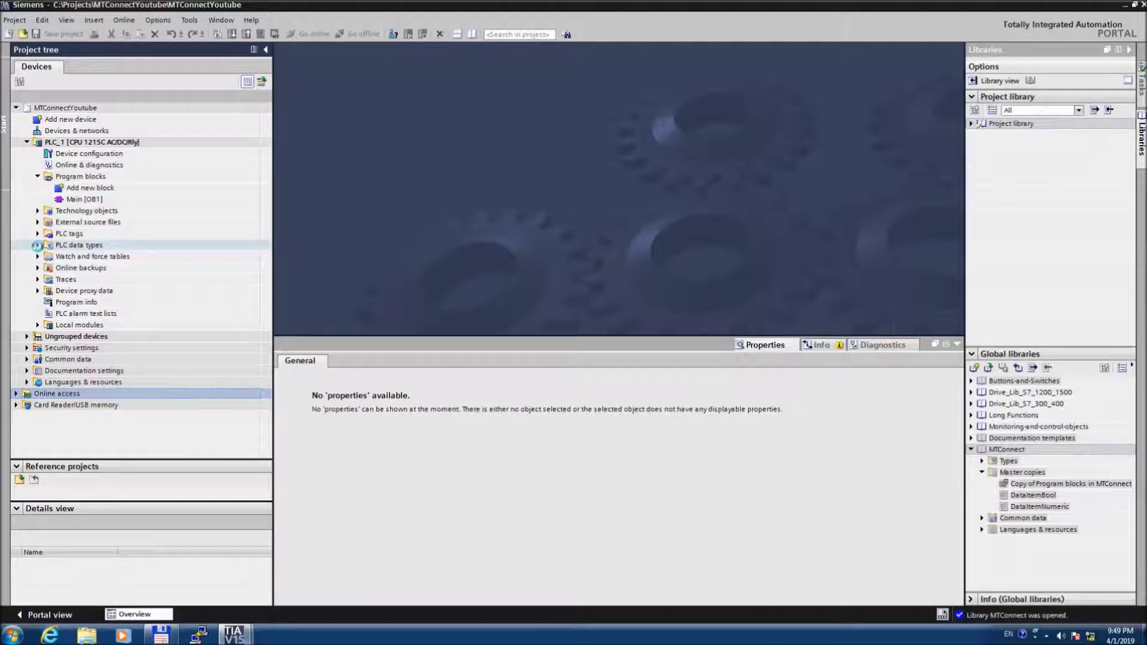
left_click(37, 245)
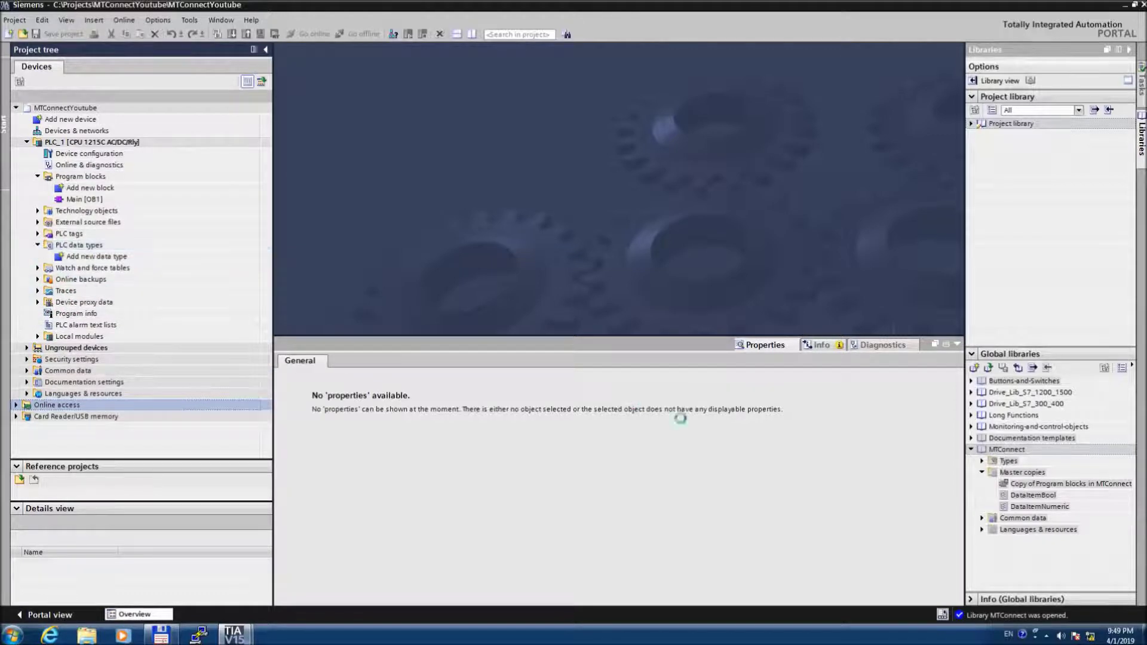
left_click_drag(1008, 484, 80, 177)
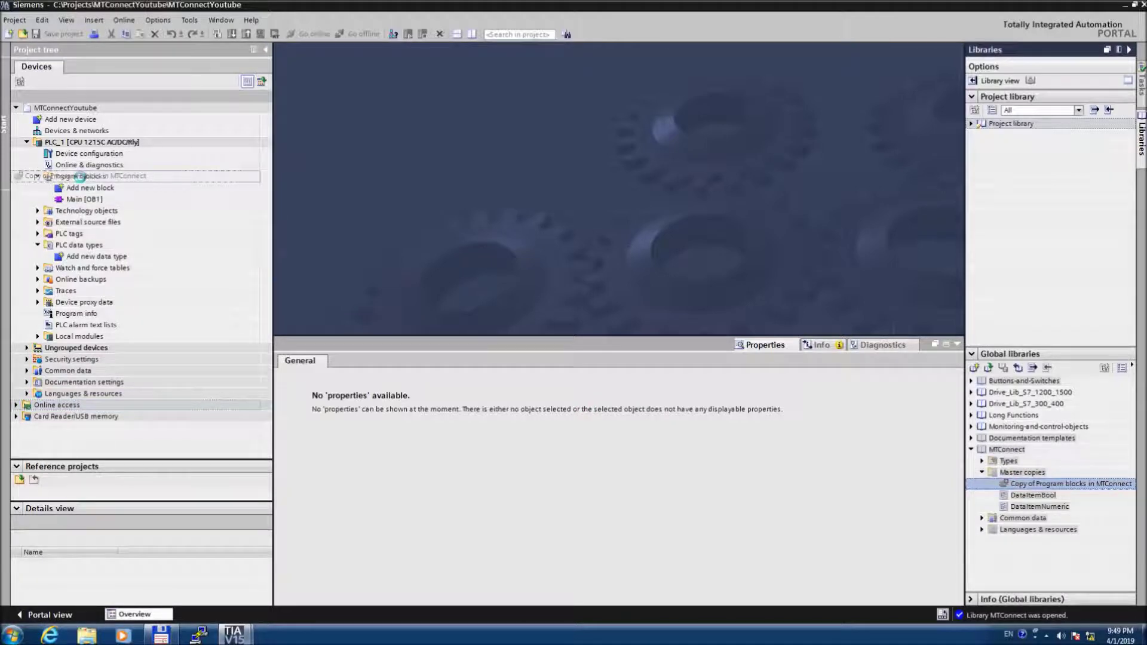
left_click_drag(79, 177, 79, 177)
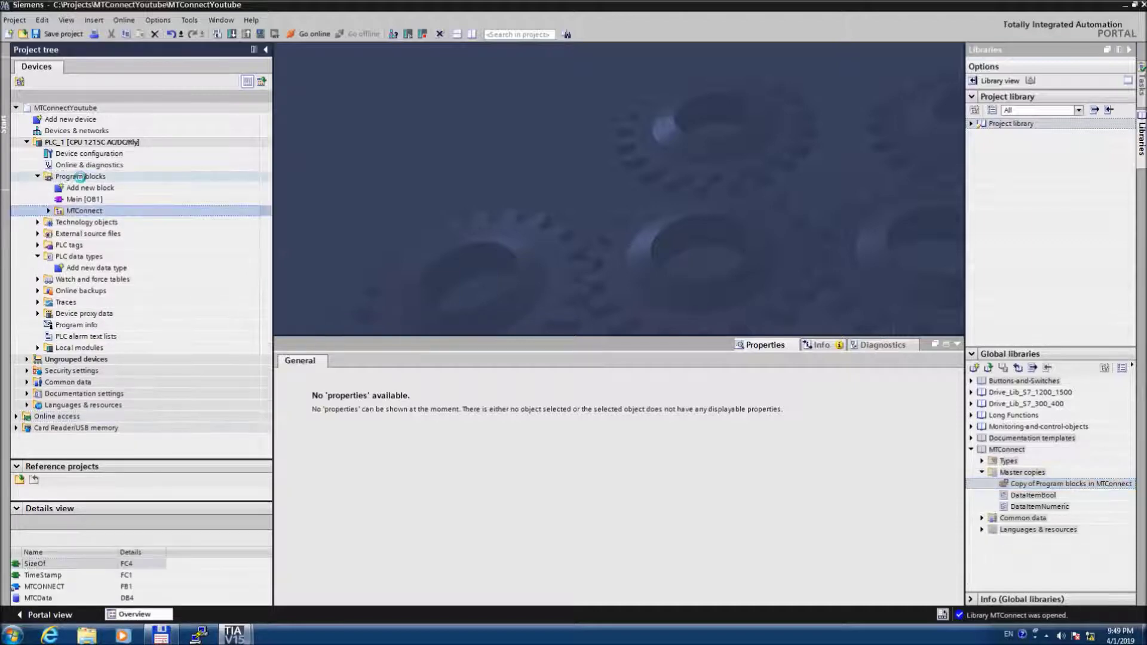
left_click(47, 211)
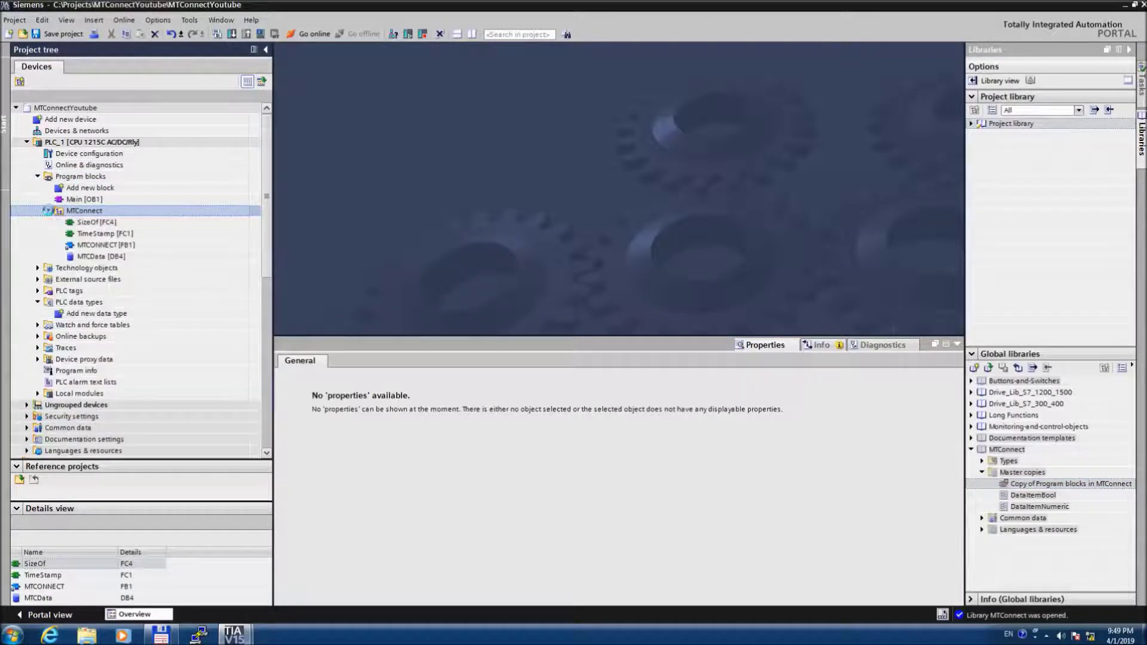
Copy the DataItemBool and DataItemNumeric master copies into PLC_1's PLC data types and close the MTConnect global library
left_click(47, 210)
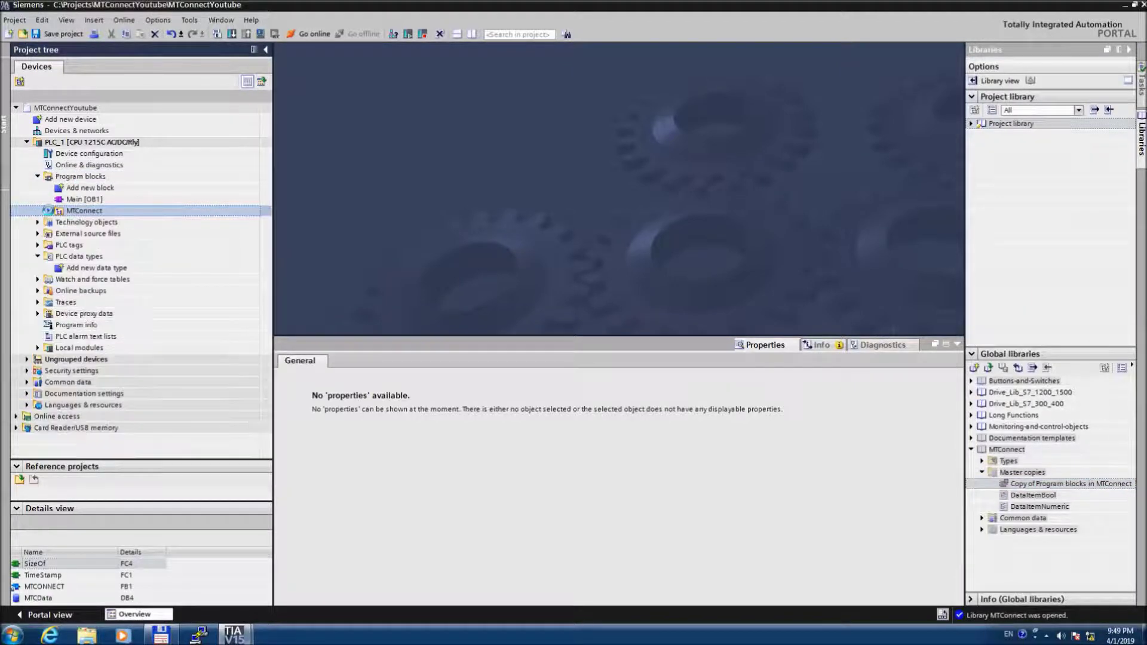
left_click(1024, 497)
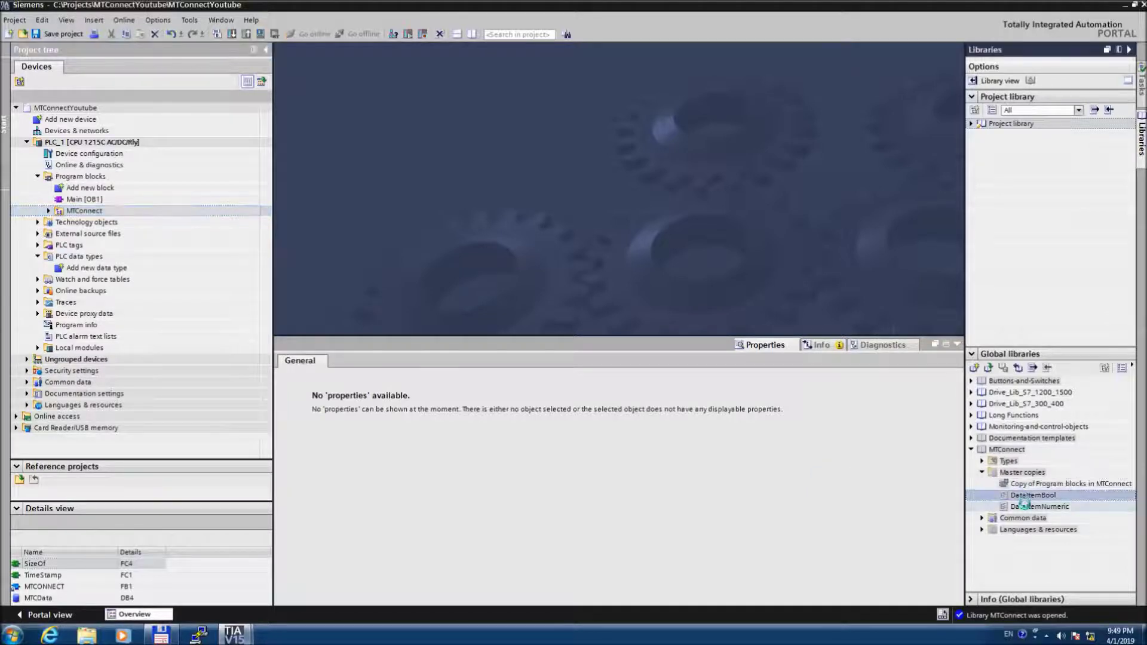
left_click(1024, 505, "shift")
left_click_drag(1023, 505, 85, 257)
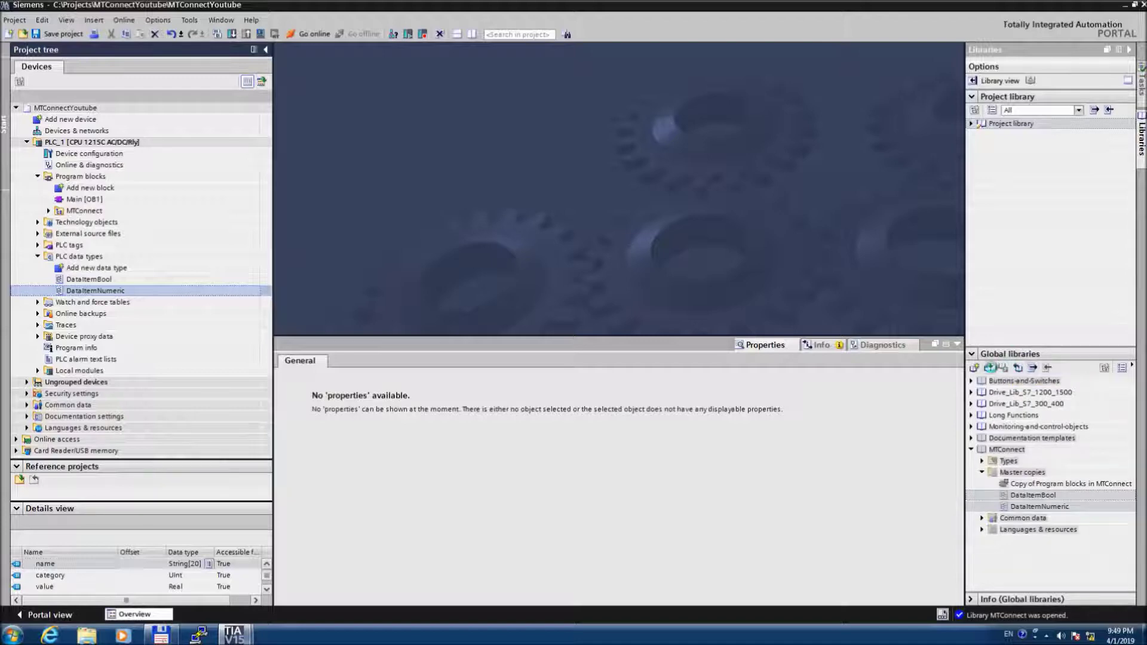
left_click(1019, 368)
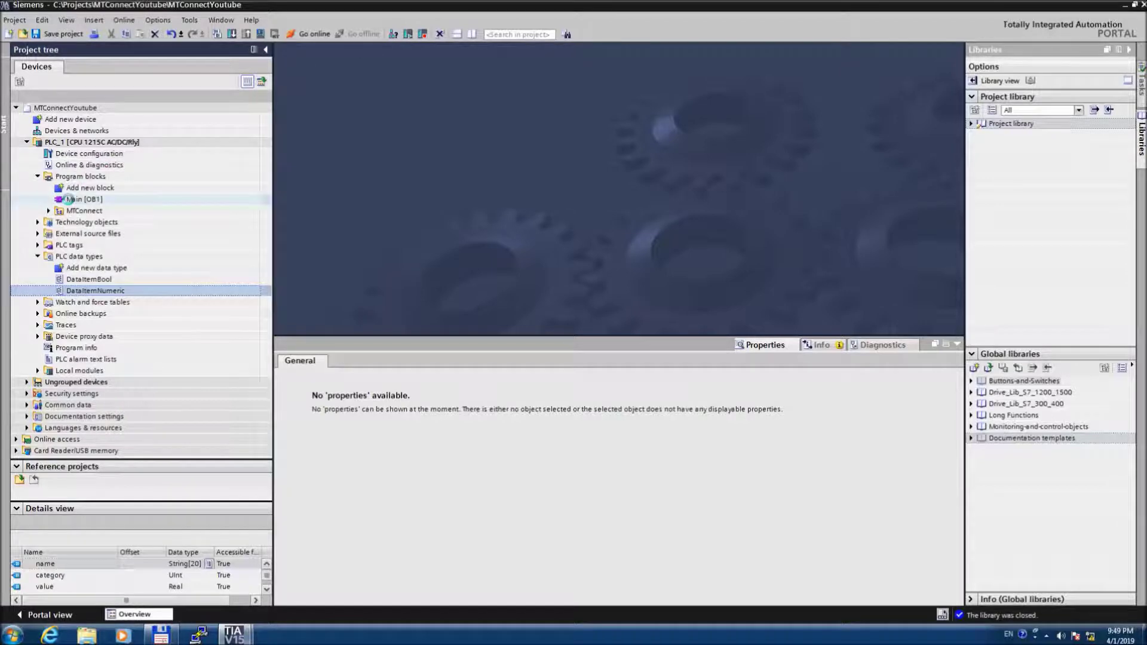
Open the Main [OB1] block and enlarge its program editor area
left_click(69, 200)
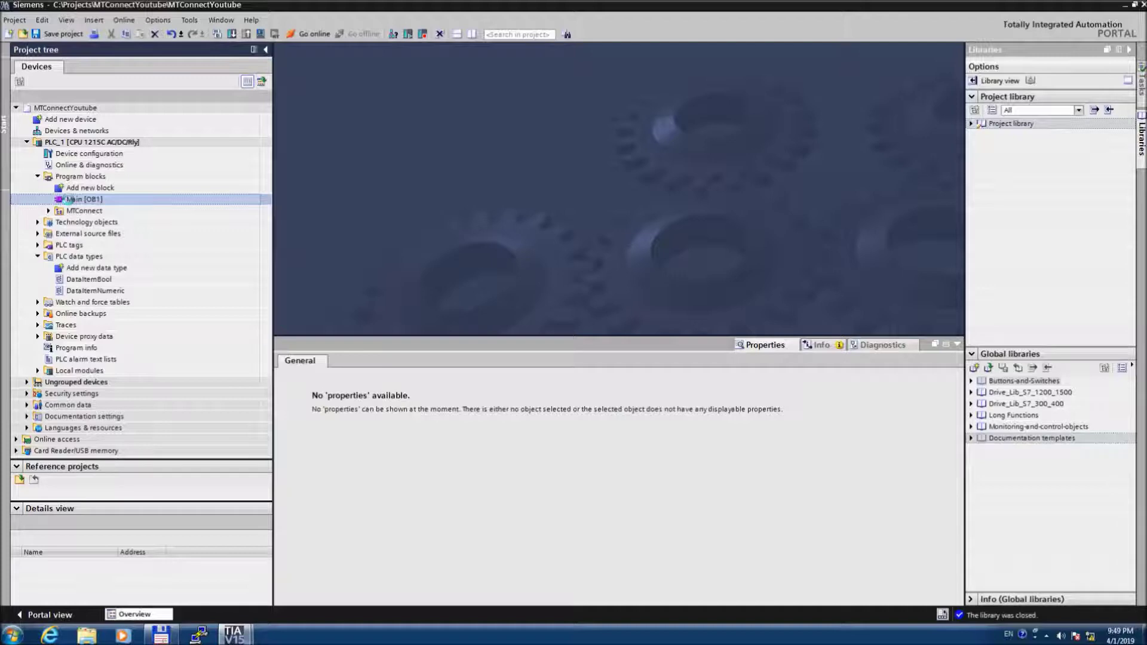
double_click(69, 200)
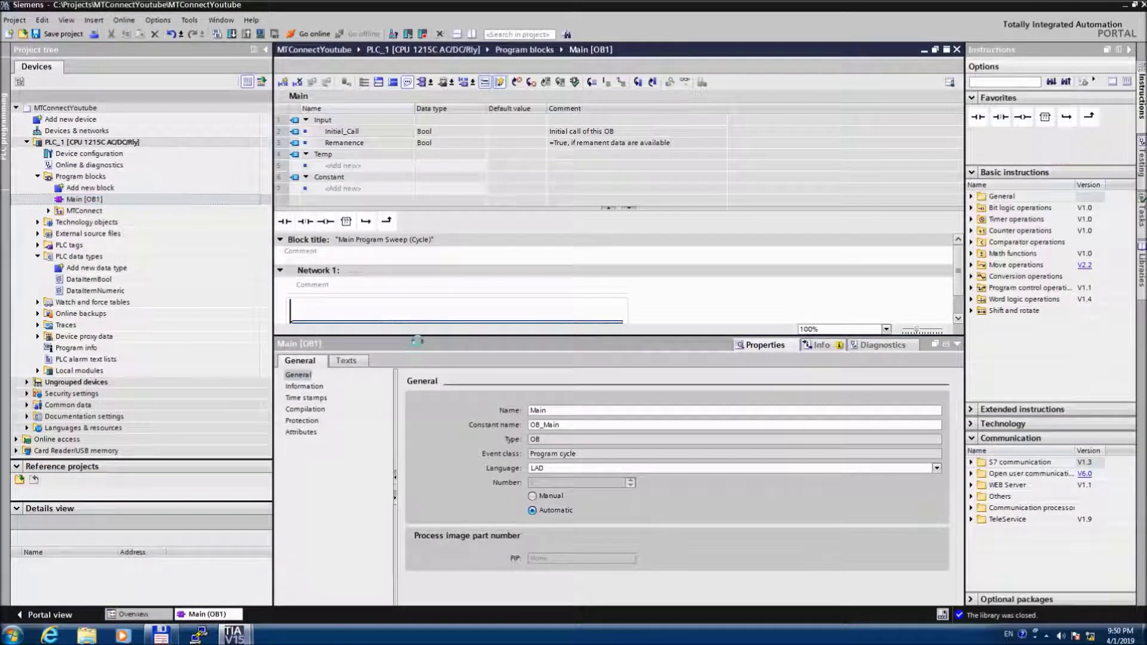
left_click_drag(424, 336, 424, 467)
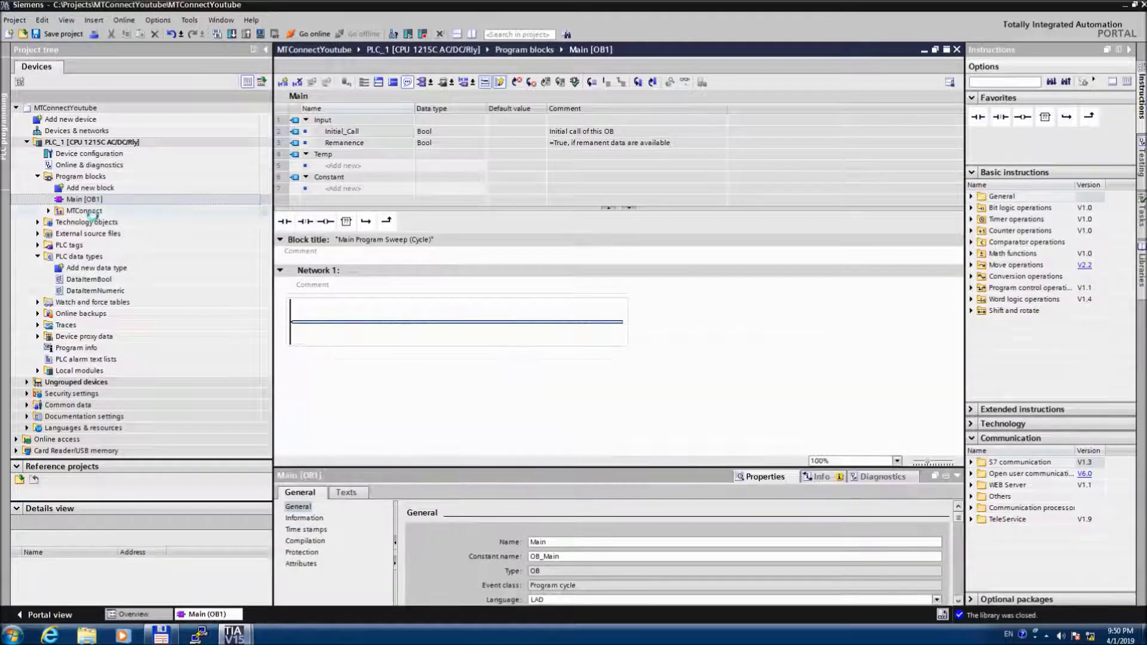
Insert a call of the MTCONNECT [FB1] block in Network 1 of Main with the single instance data block MTCONNECT_DB
left_click(48, 211)
left_click(85, 245)
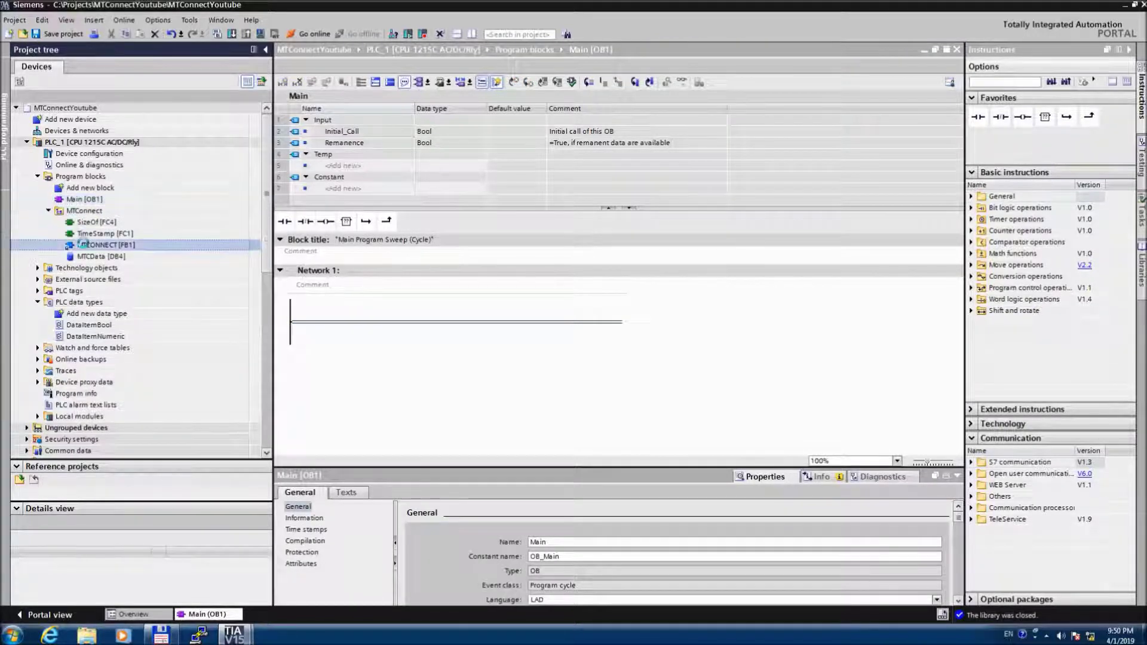
left_click_drag(86, 245, 405, 322)
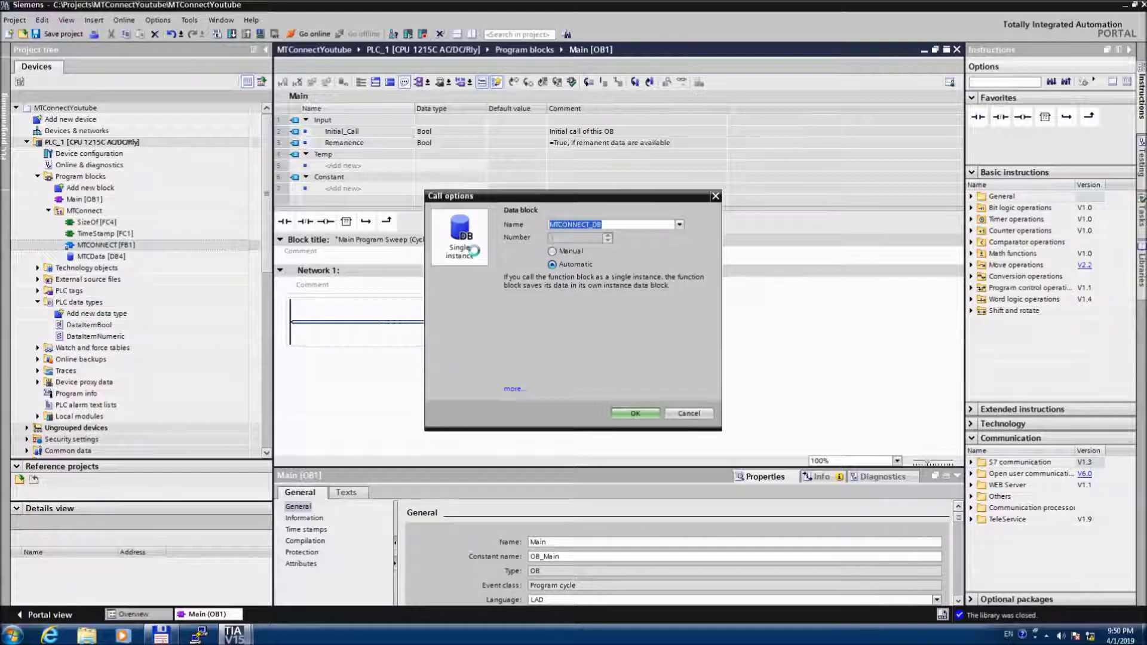
left_click(628, 412)
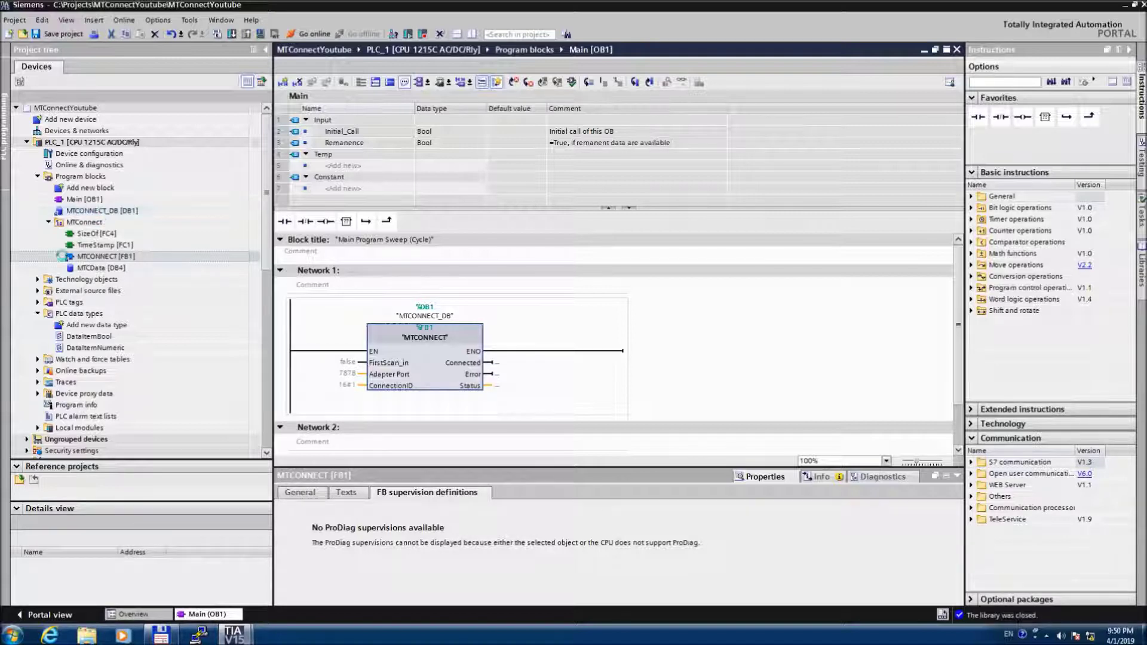
Assign the "FirstScan" tag to the FirstScan_in input of the MTCONNECT block
left_click(346, 361)
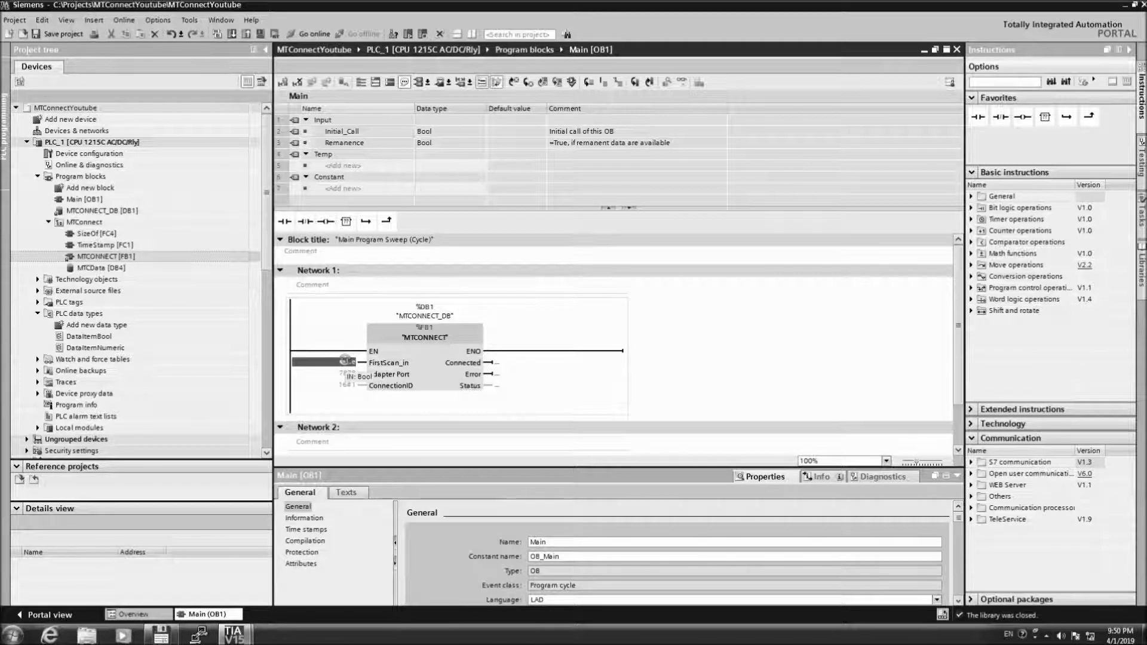
type("Fir")
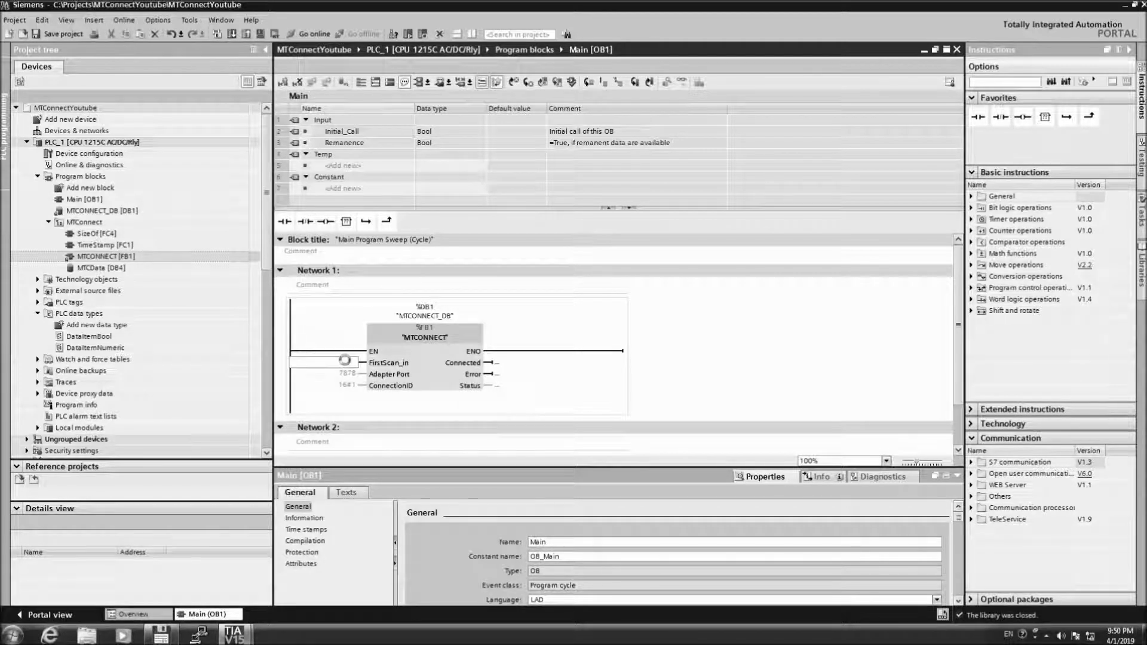
key("Return")
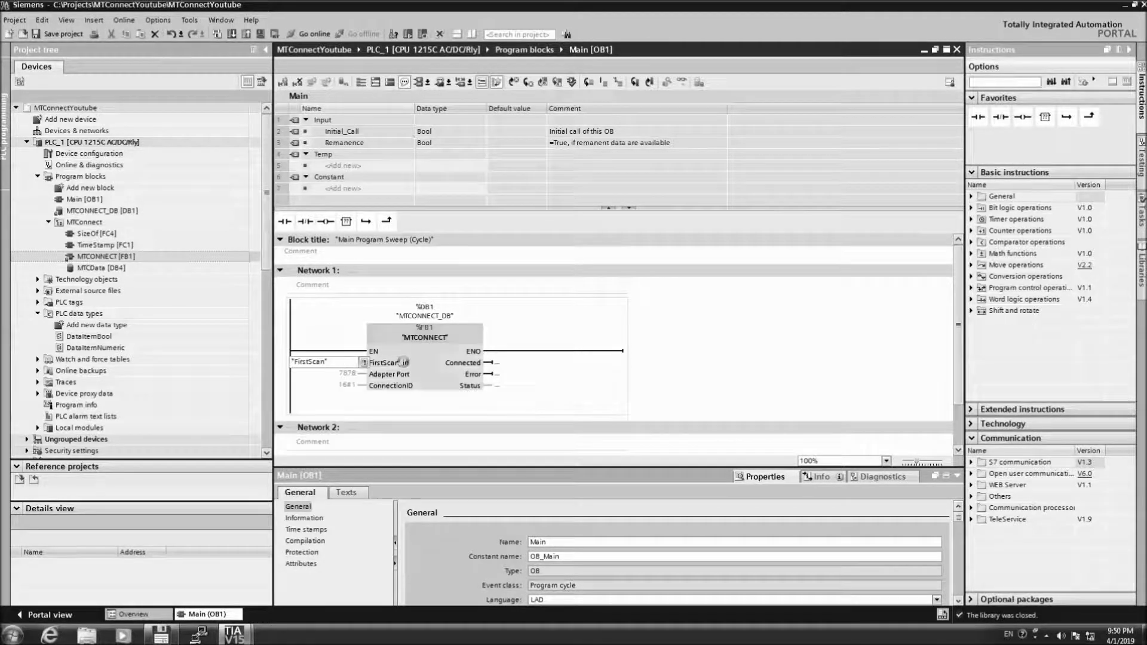
left_click(401, 366)
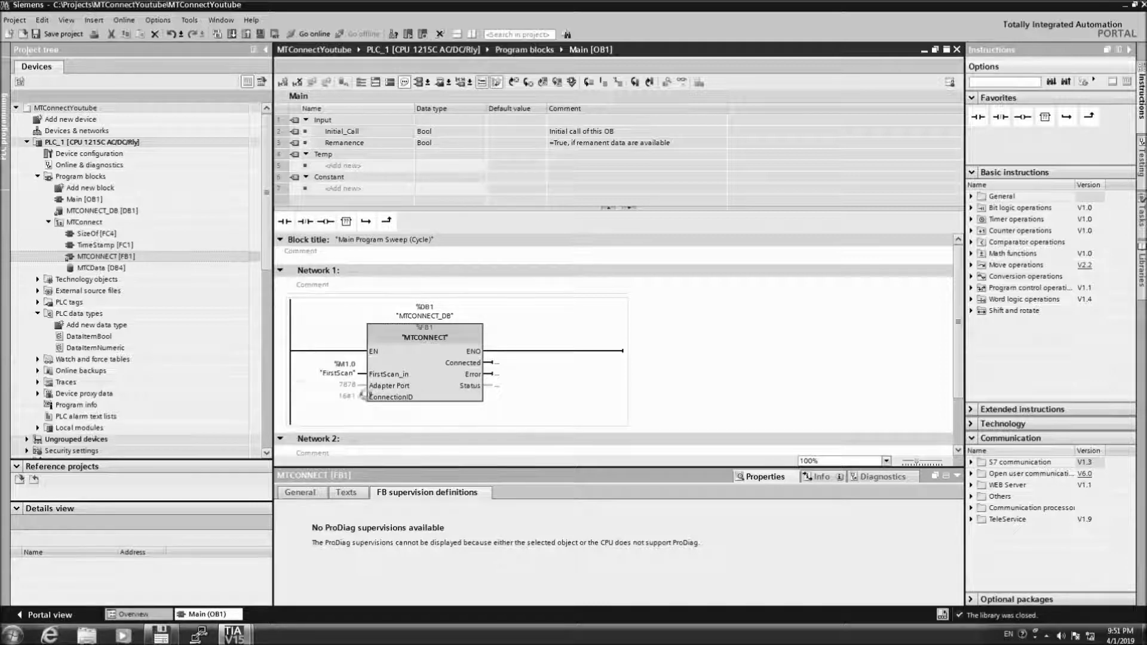
Assign the memory bit M5.0 to the Connected output of the MTCONNECT block
left_click(497, 362)
type("M")
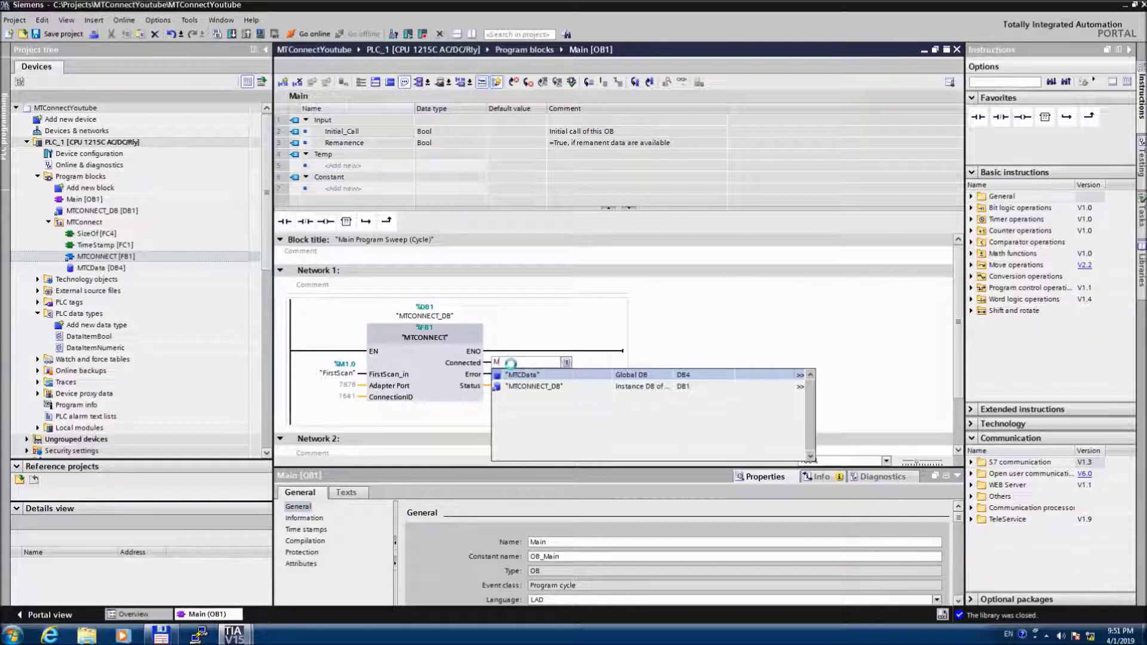
type("5")
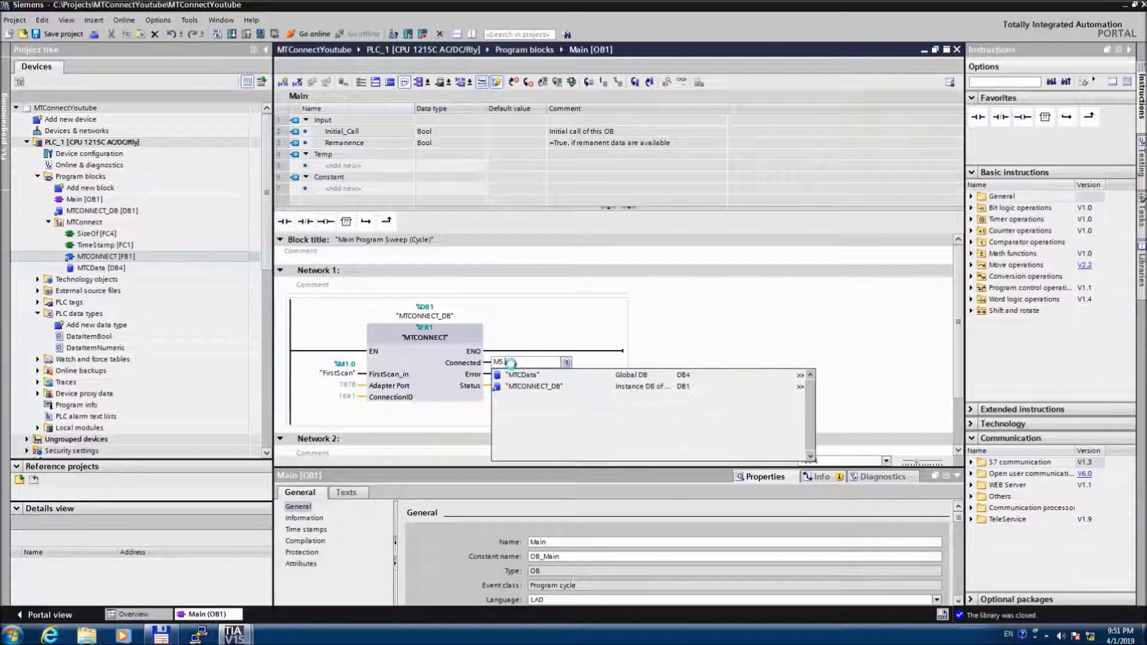
type(".0")
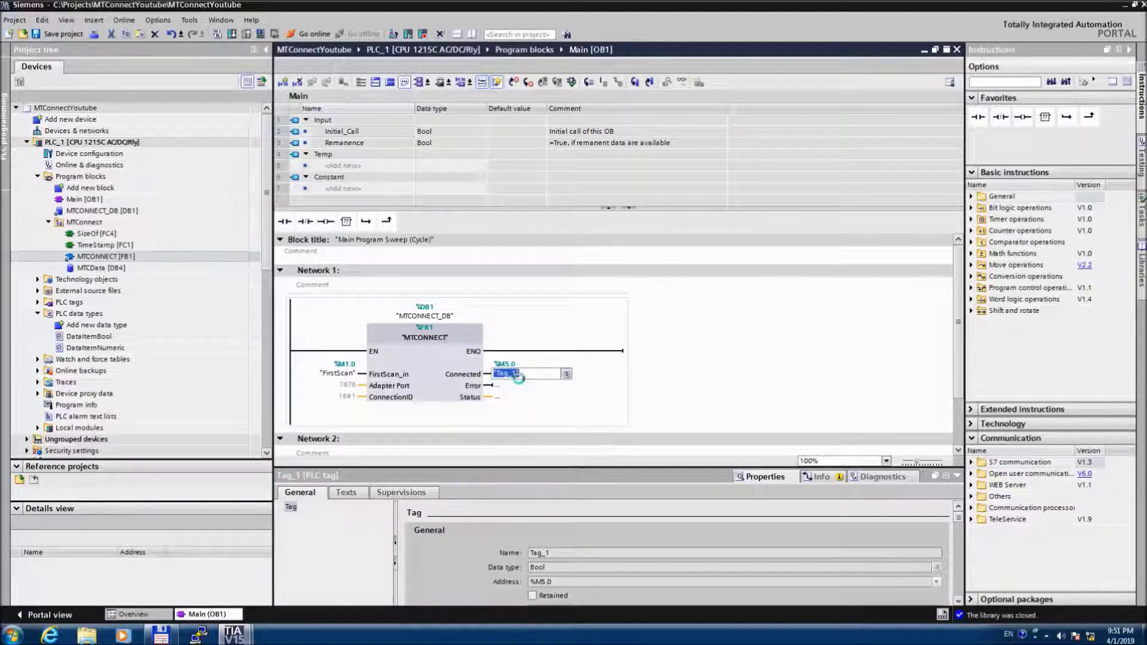
Rename the tag on the MTCONNECT block's Connected output as Connected
right_click(527, 376)
left_click(497, 363)
right_click(498, 363)
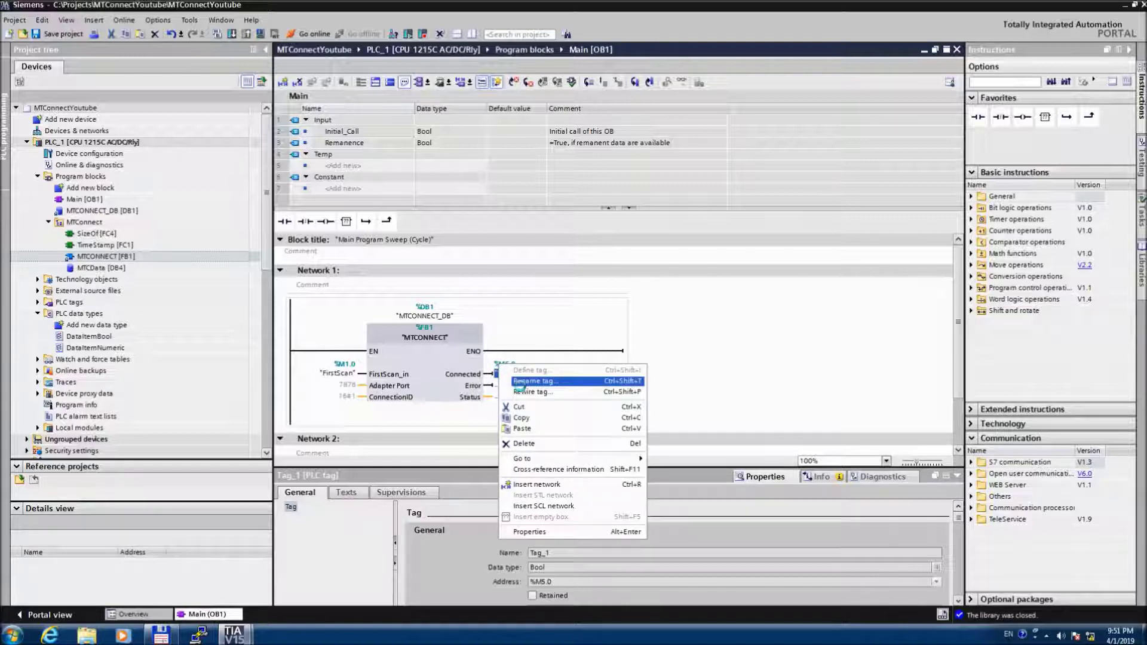
left_click(519, 381)
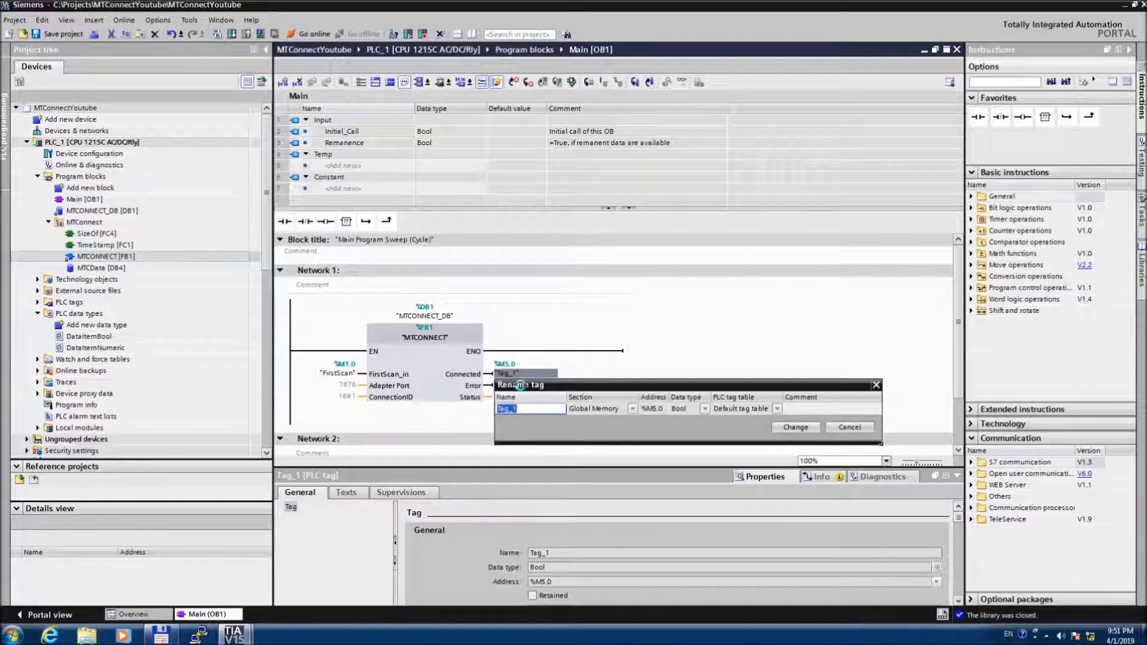
type("Connected")
key("Return")
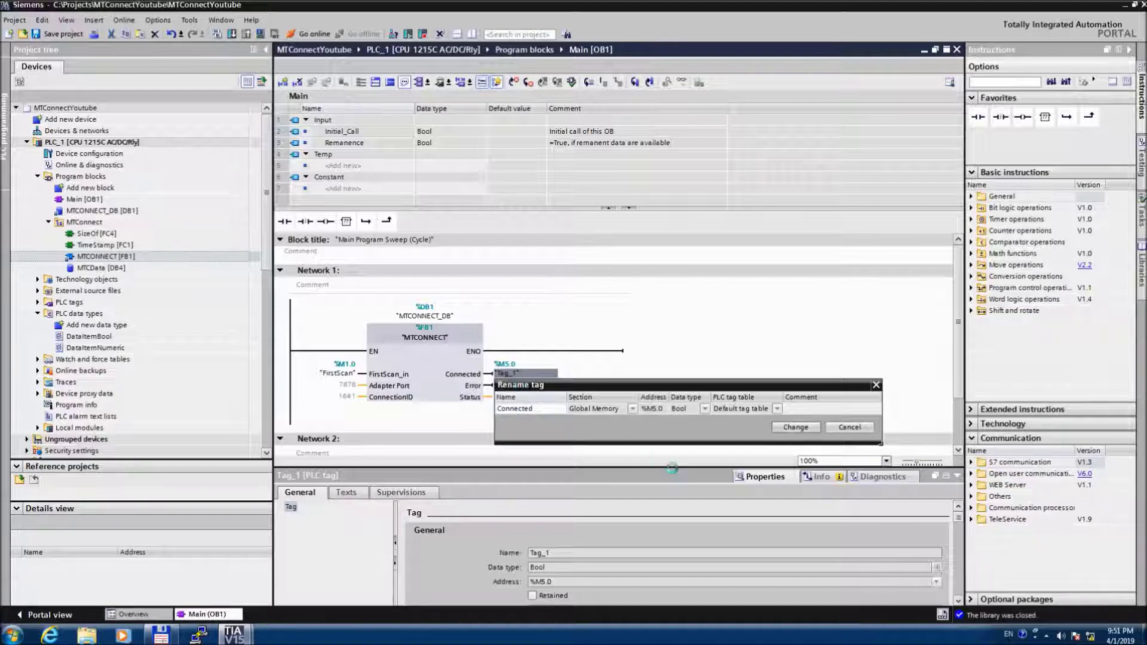
left_click(800, 427)
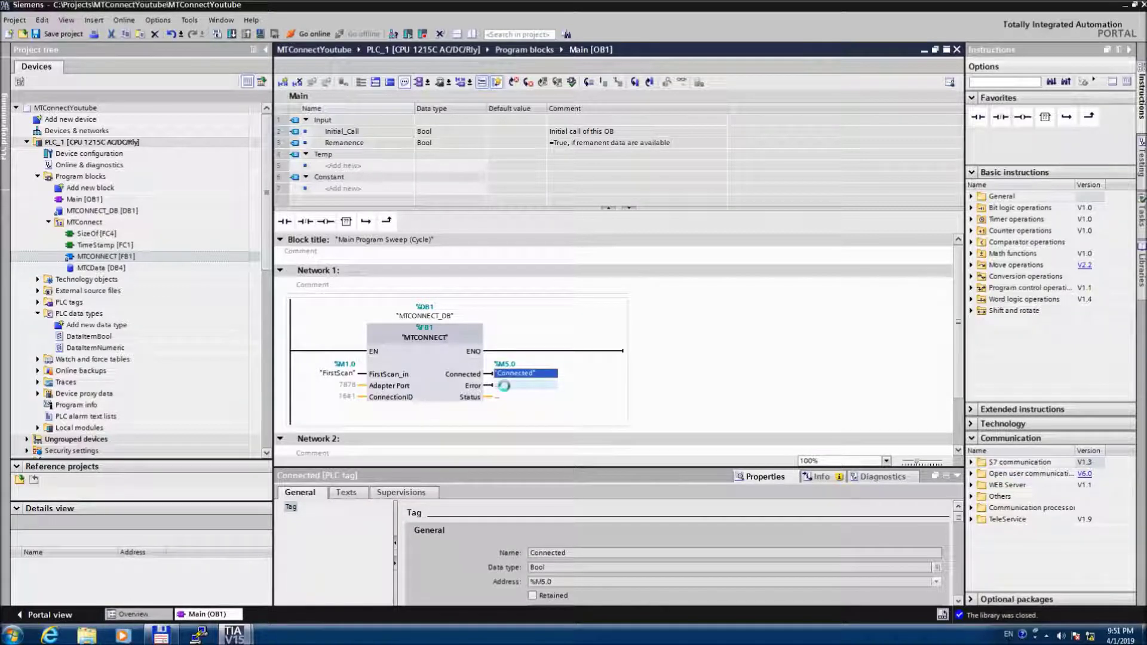
Assign the memory word MW6 to the Status output of the MTCONNECT block
left_click(498, 397)
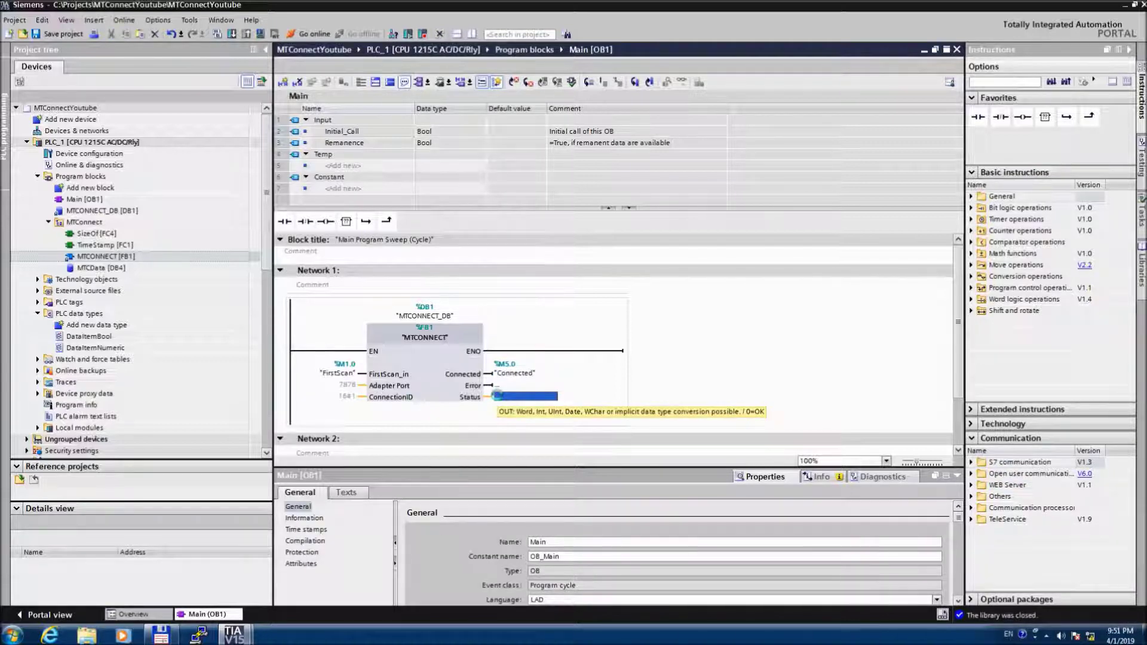
type("M")
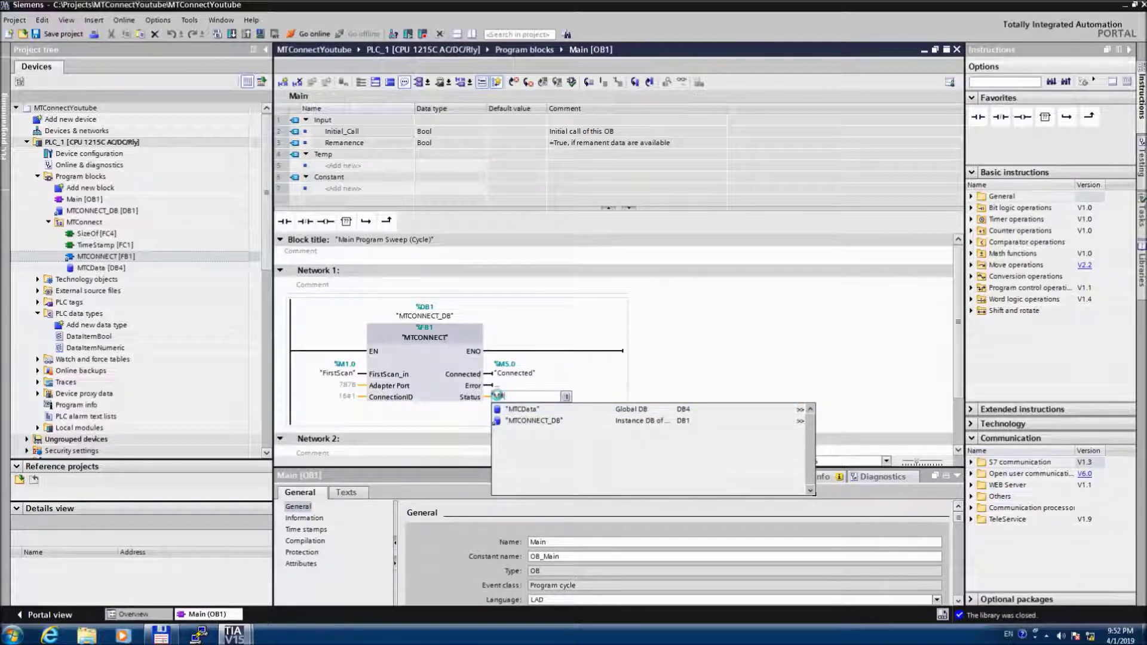
type("W6")
key("Return")
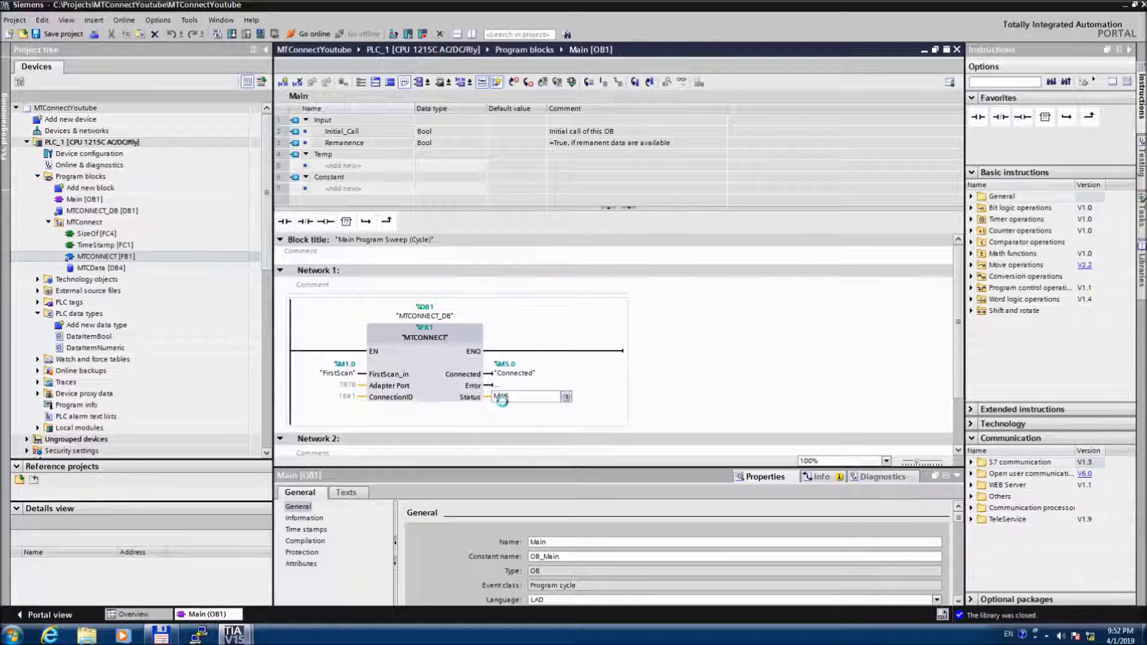
Rename the tag on the MTCONNECT block's Status output as MTCSTatus
right_click(503, 407)
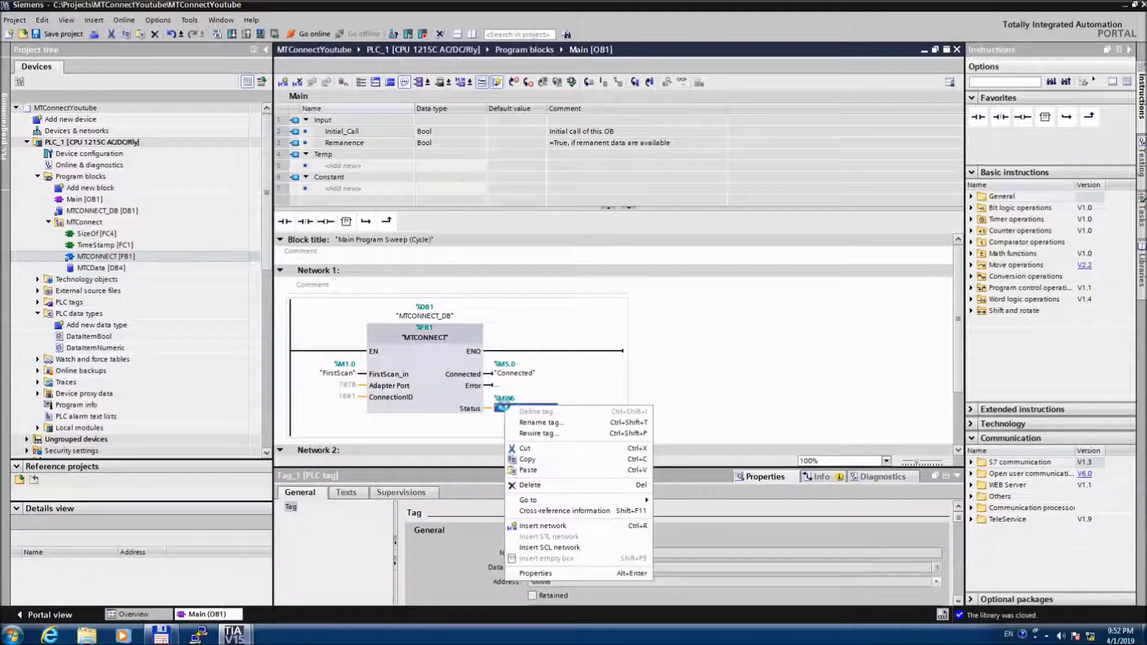
left_click(533, 420)
type("MTC")
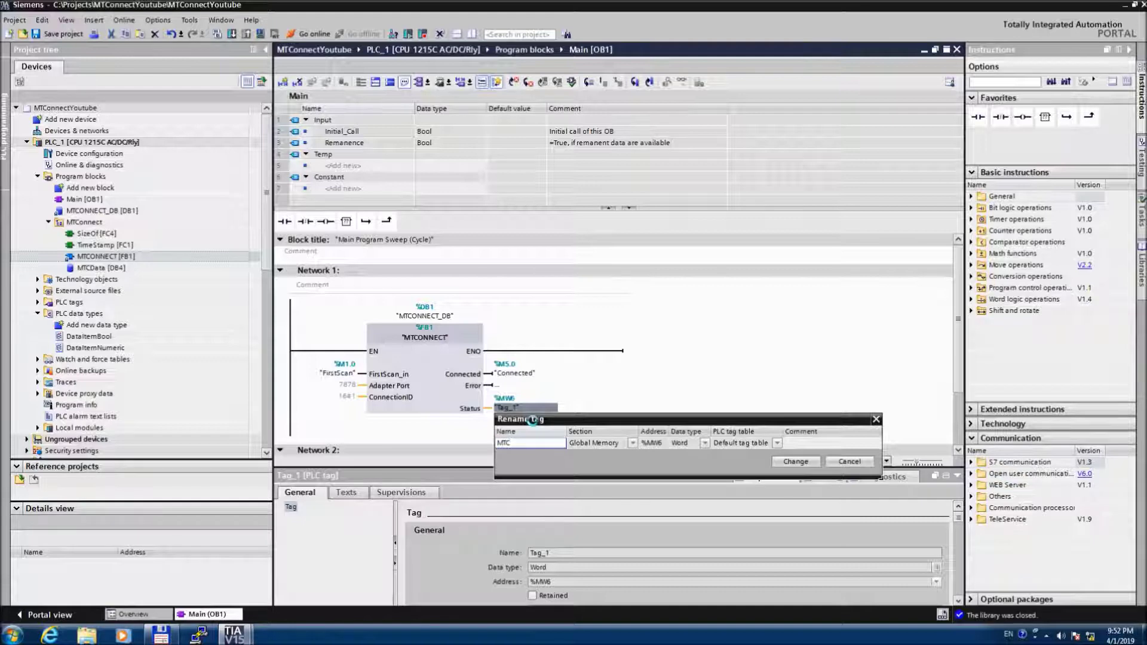
type("STatus")
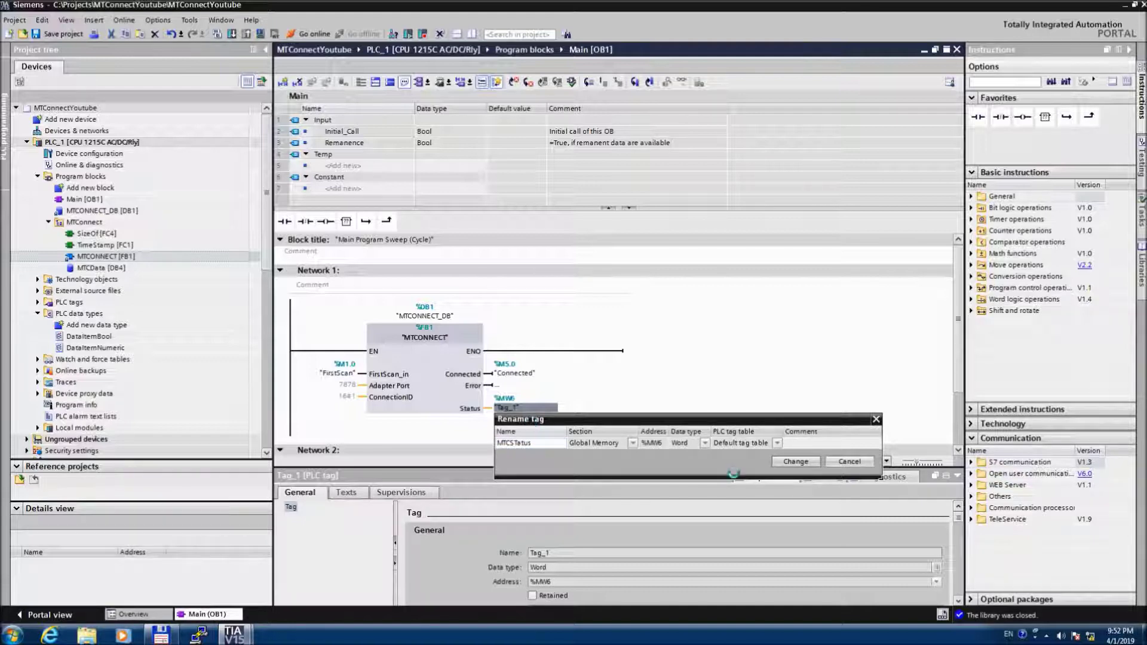
left_click(814, 462)
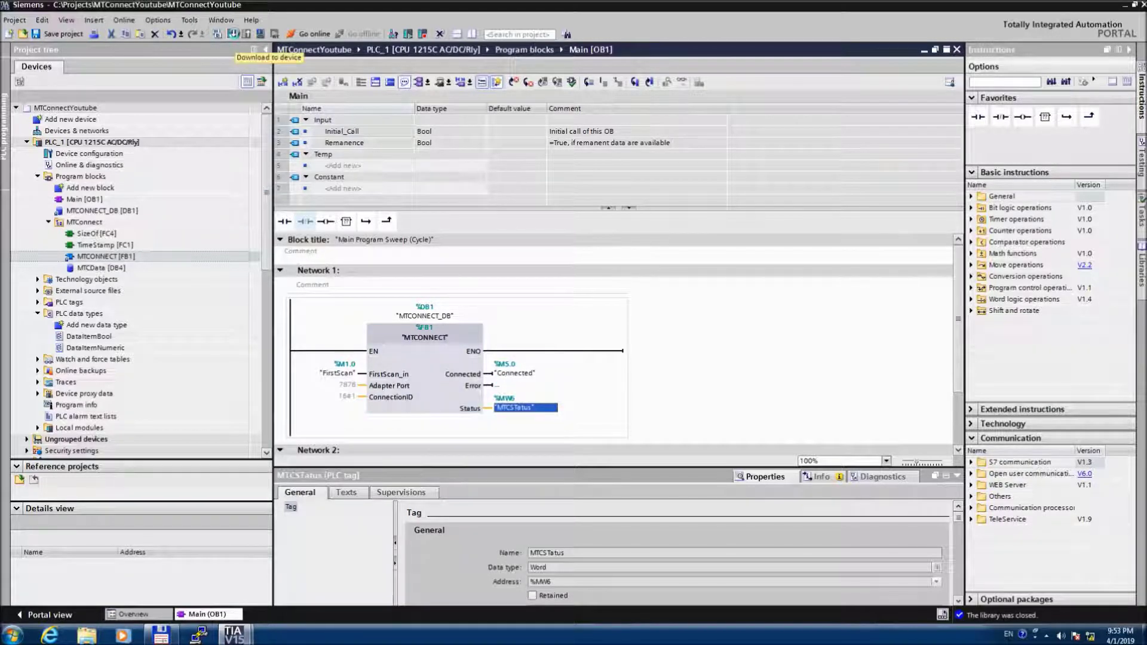
Search for compatible target devices for the PLC_1 download and start loading to the S7-1200 device plc_1
left_click(233, 34)
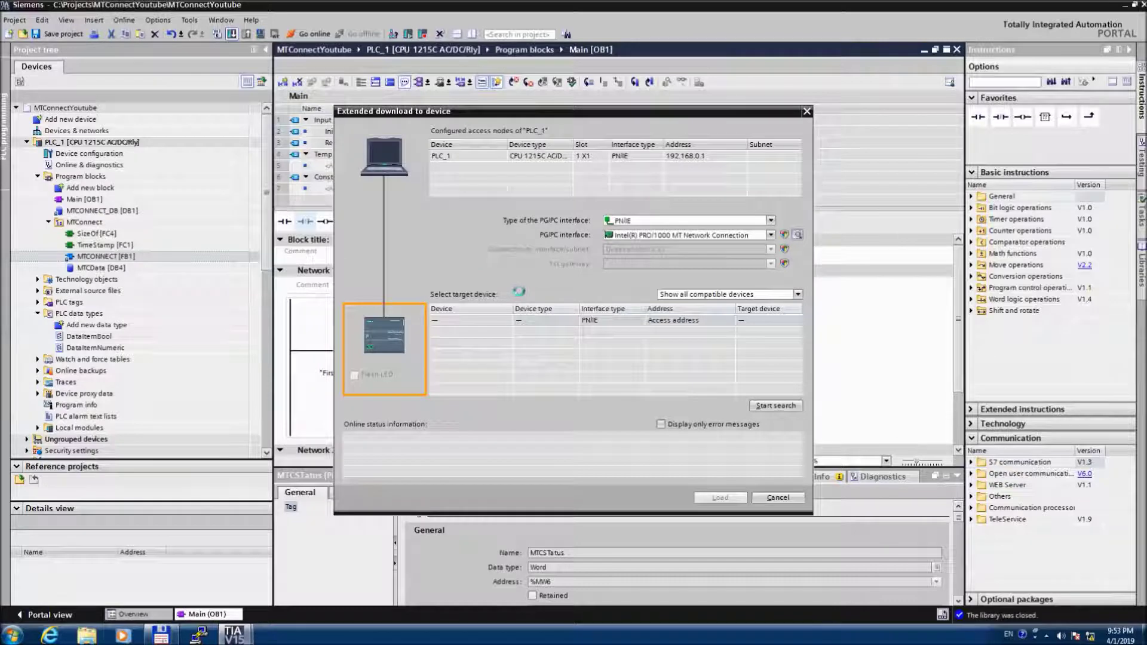
left_click(775, 406)
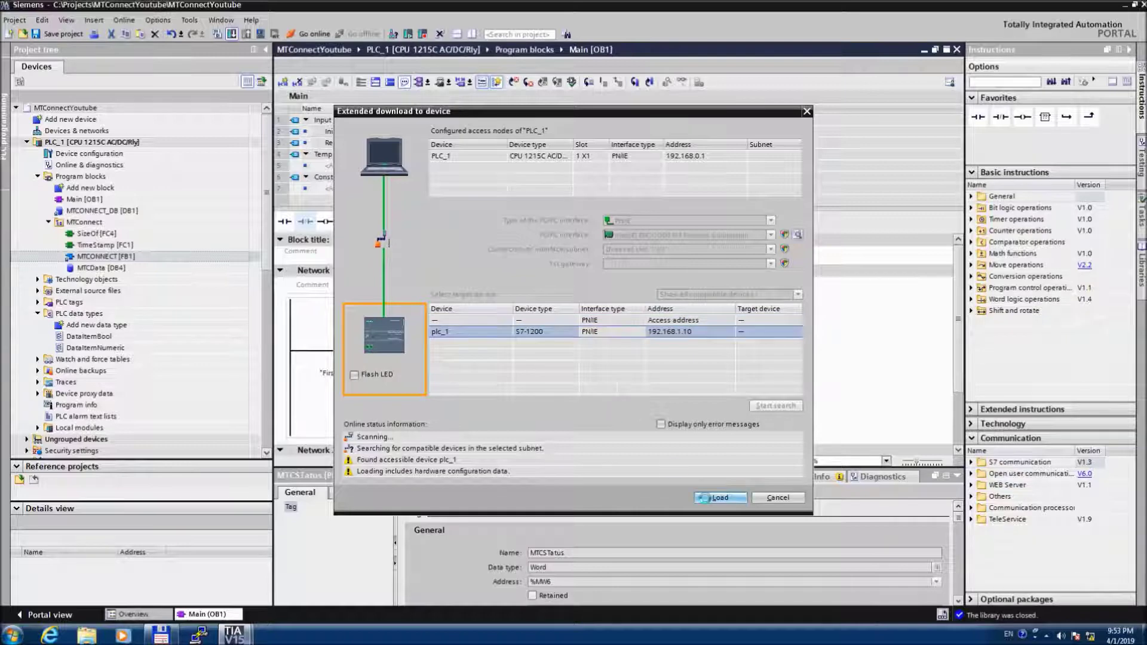
left_click(723, 498)
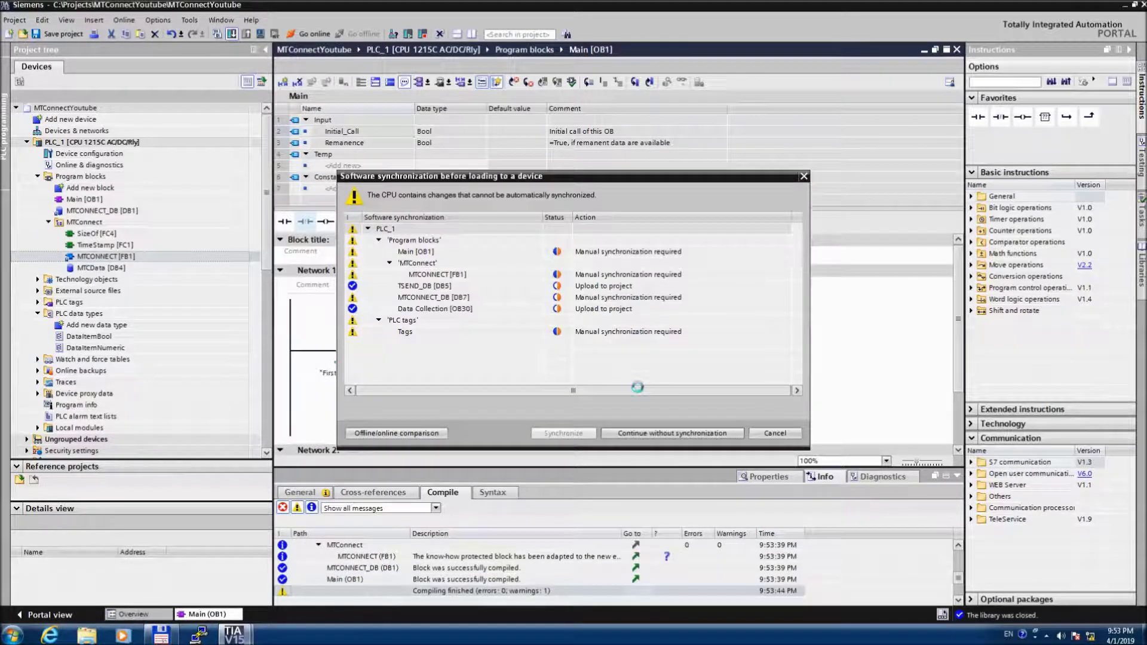
Load the program to PLC_1 without synchronization, stopping all modules, and monitor the Main block online
left_click(633, 432)
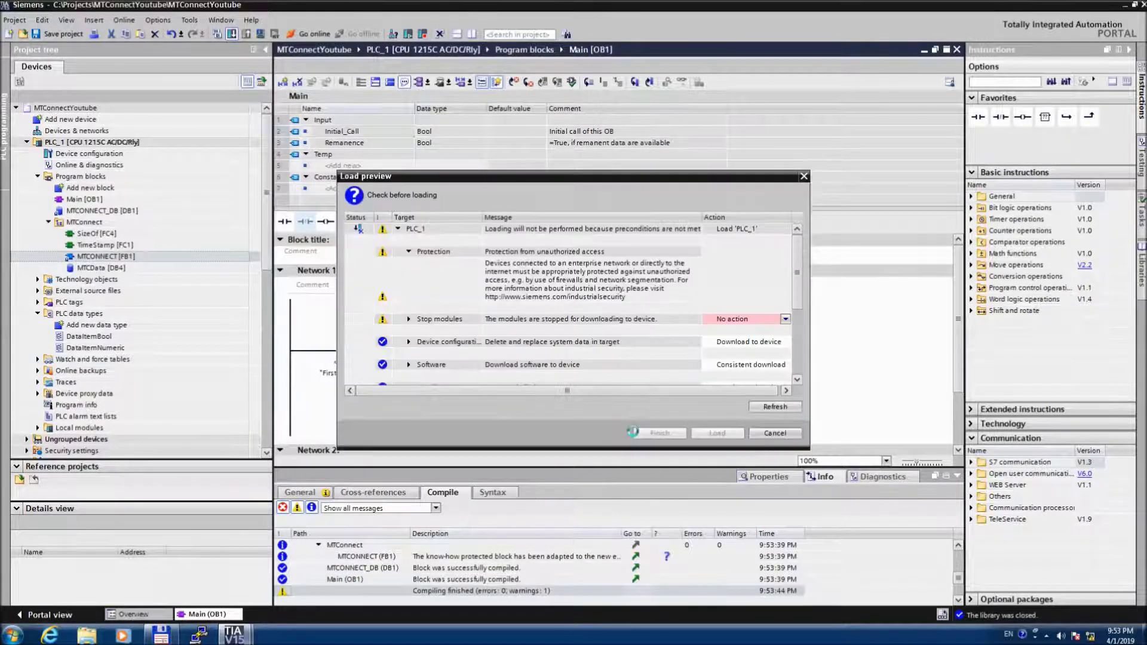
left_click(750, 320)
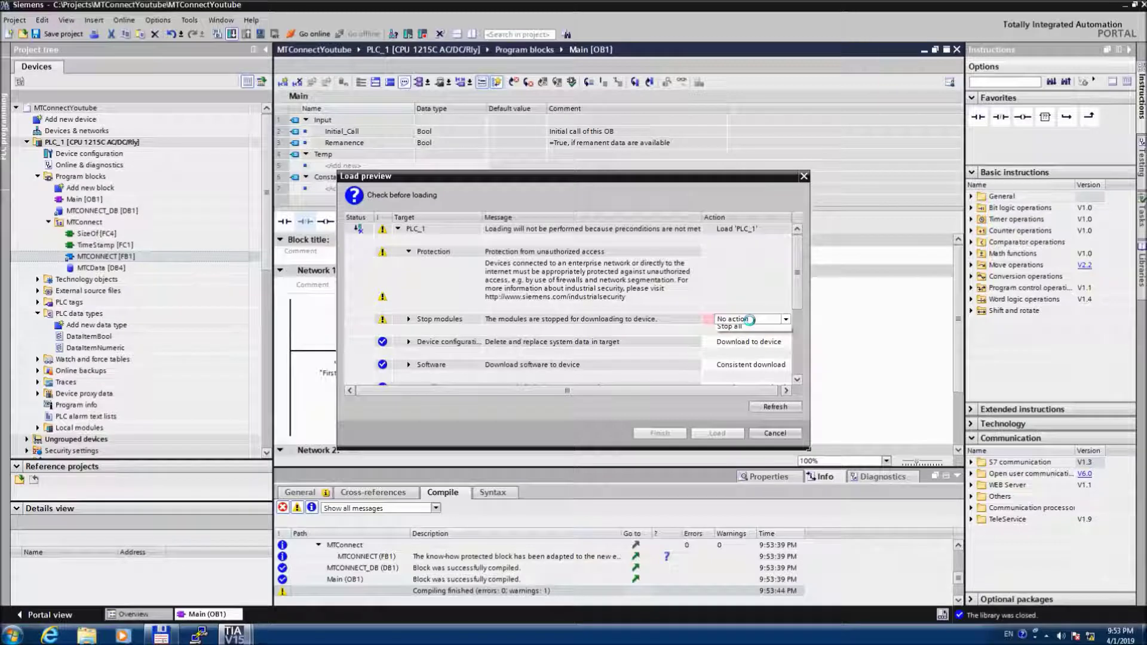
left_click(734, 339)
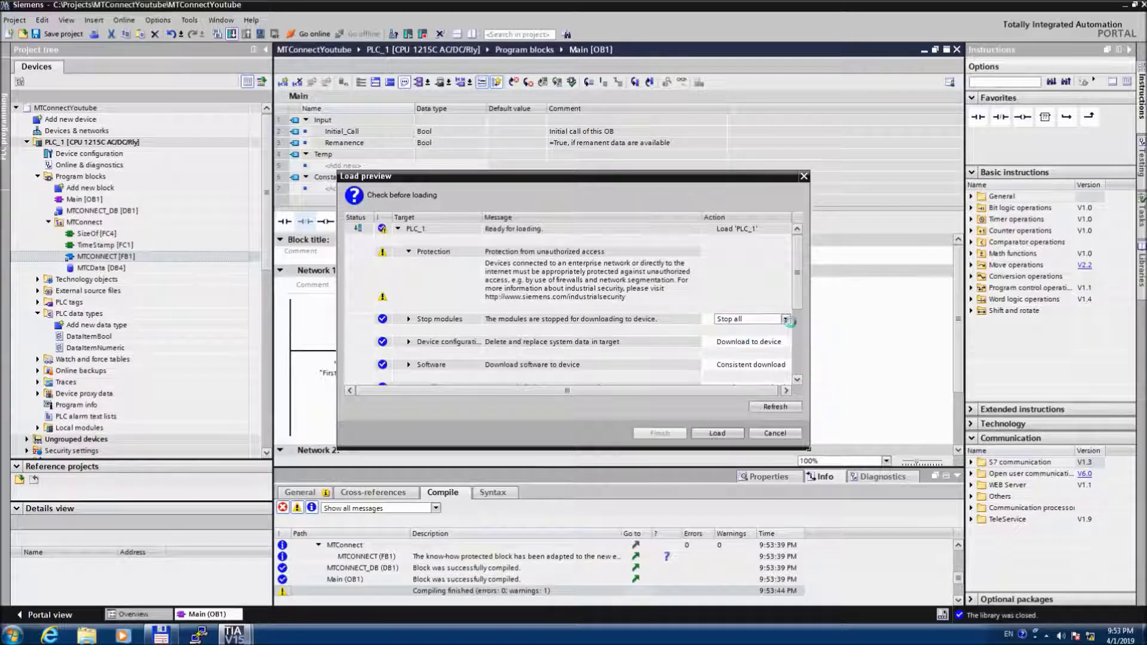
left_click_drag(797, 276, 797, 328)
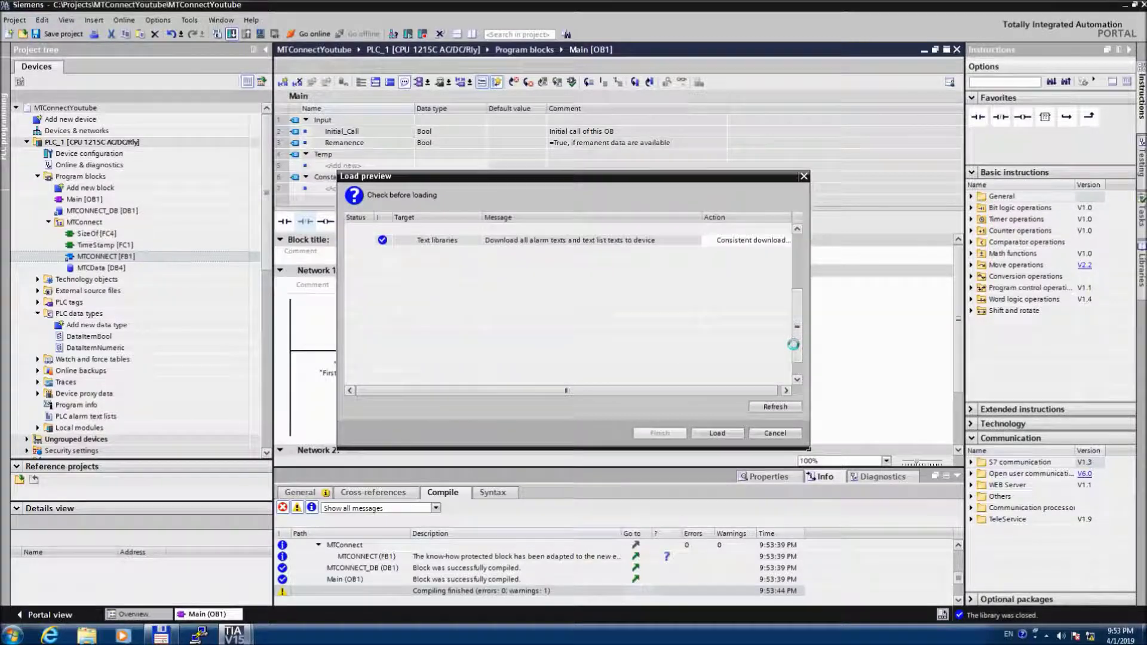
left_click(726, 432)
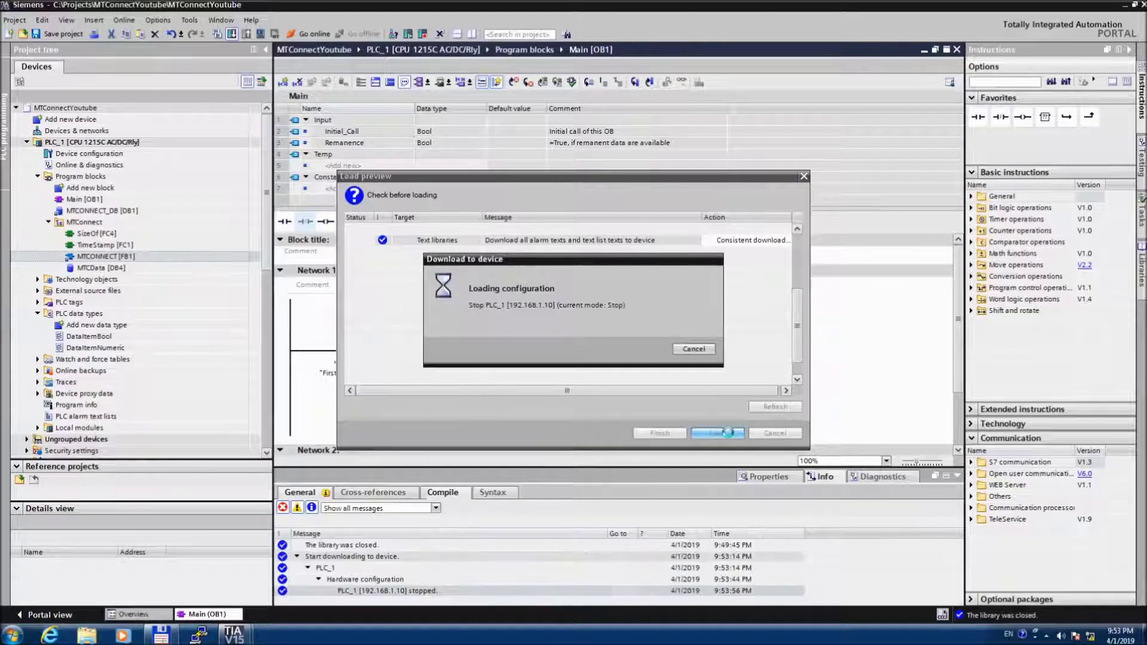
left_click(669, 433)
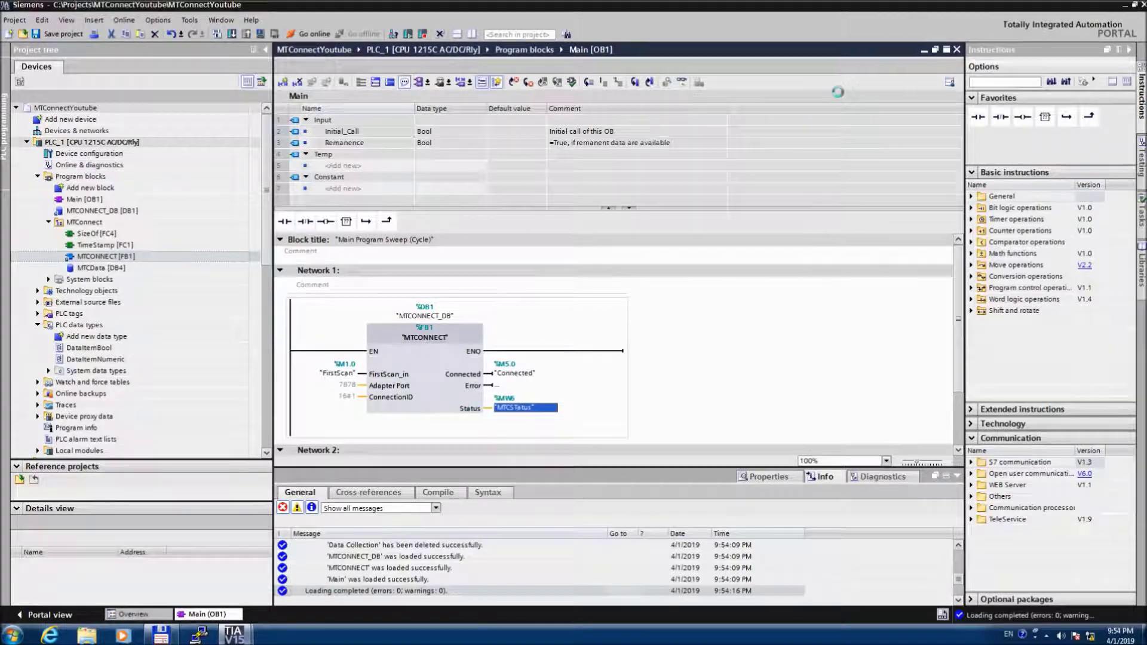
left_click(680, 83)
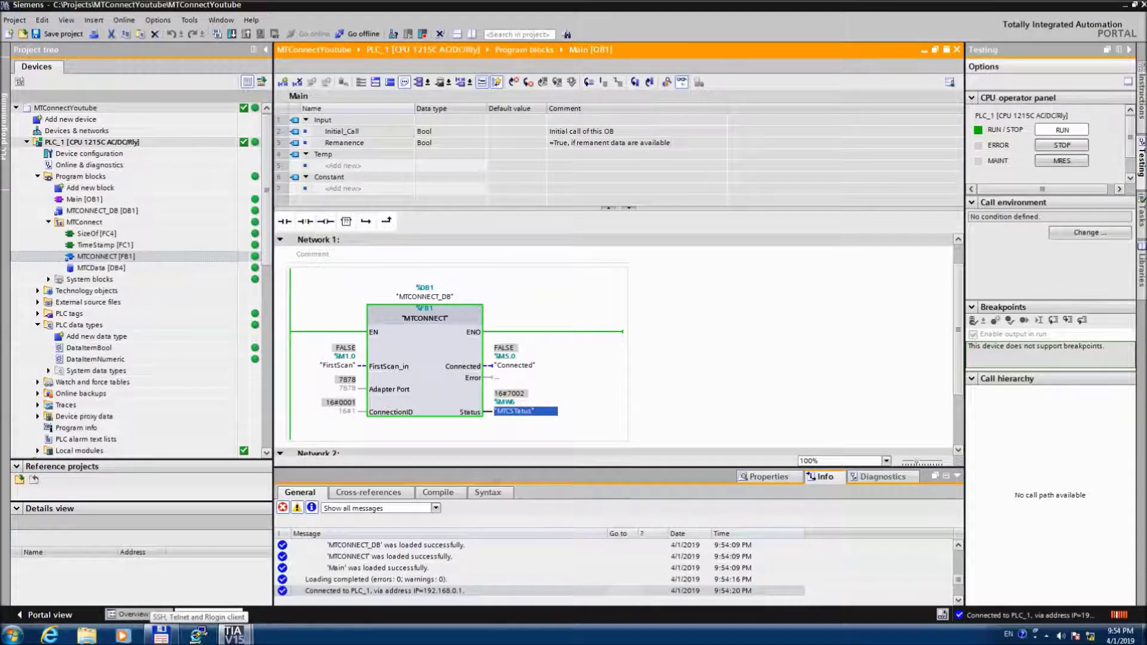
Switch to PuTTY and enter 192.168.0.1 as the host, keeping the MTCONNECT block in view
left_click(198, 635)
left_click(553, 259)
left_click_drag(575, 194, 455, 169)
type("1")
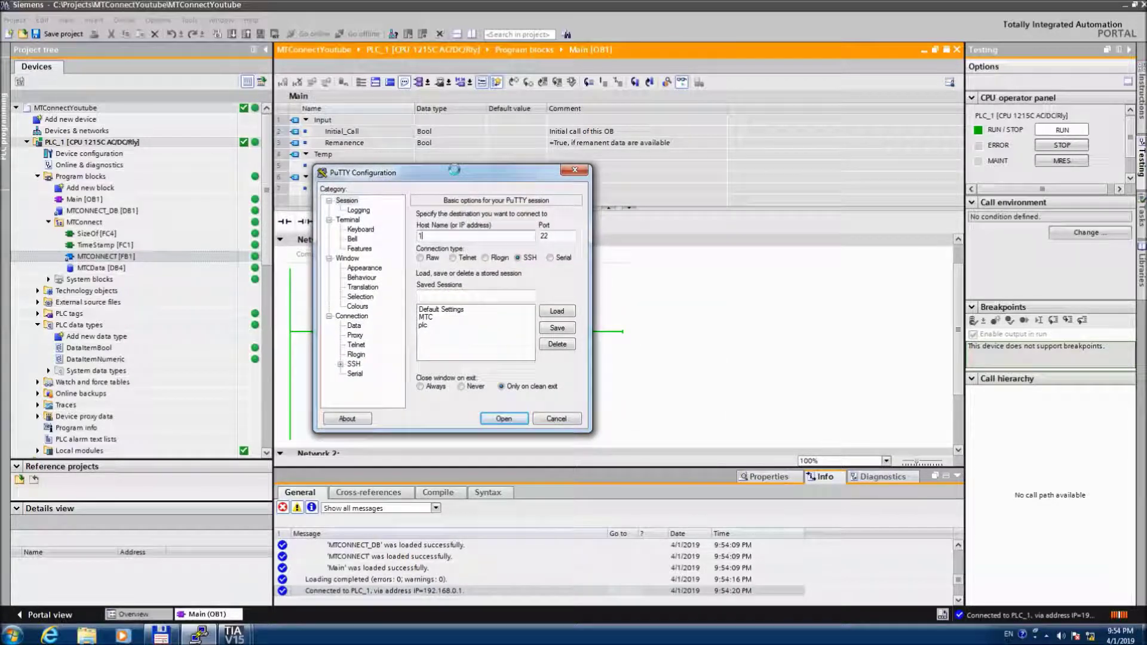
type("92.168.0.1")
left_click_drag(498, 178, 746, 139)
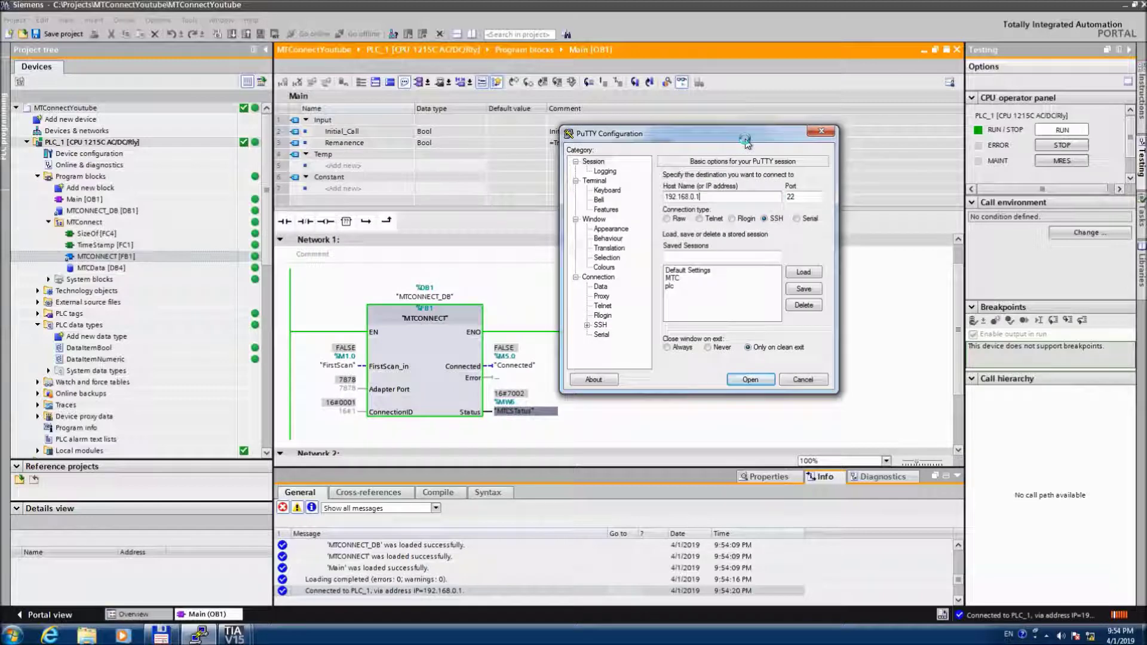
Set the PuTTY connection to port 7878 with the Raw type and open the session
left_click(437, 389)
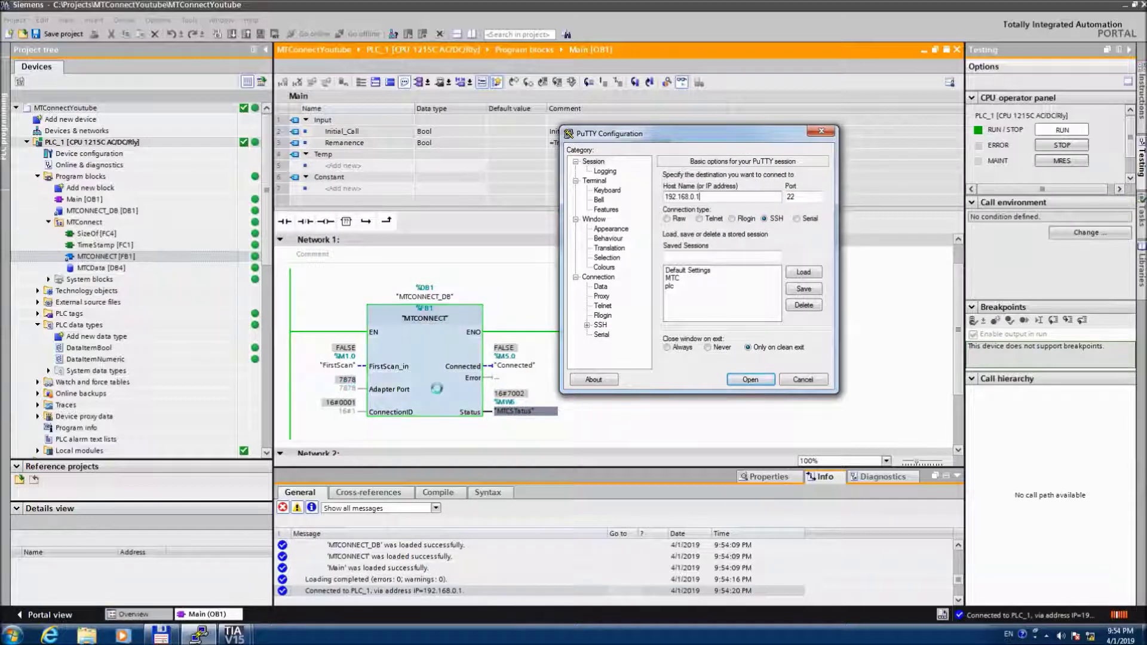
left_click(715, 284)
left_click(795, 197)
key("BackSpace")
key("BackSpace")
type("7878")
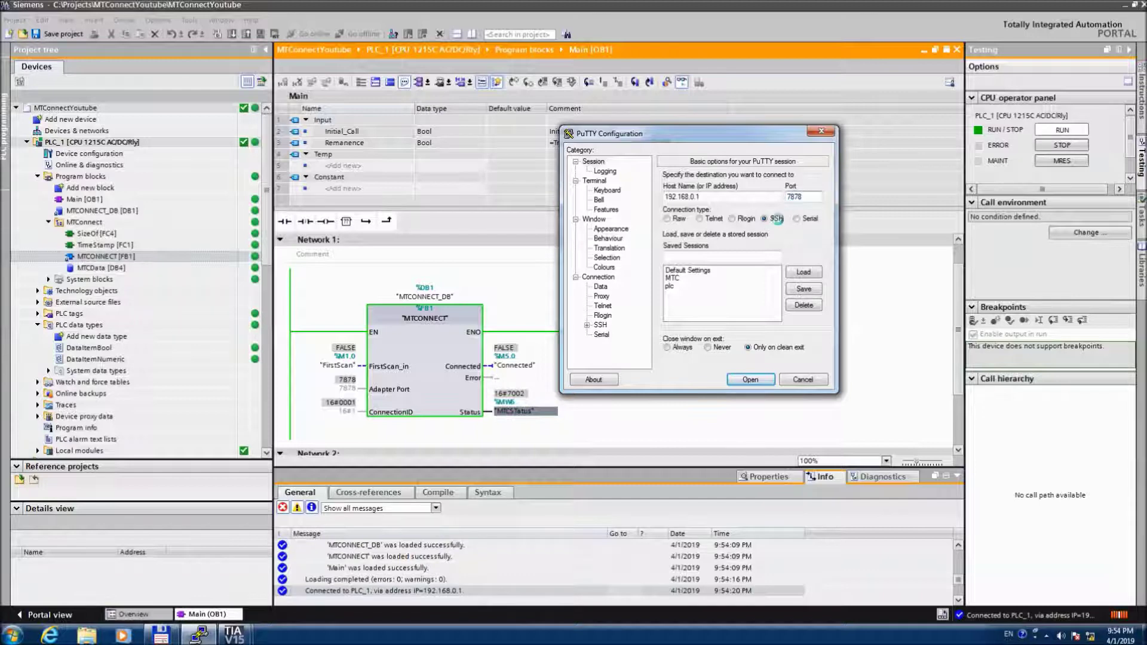
left_click(667, 218)
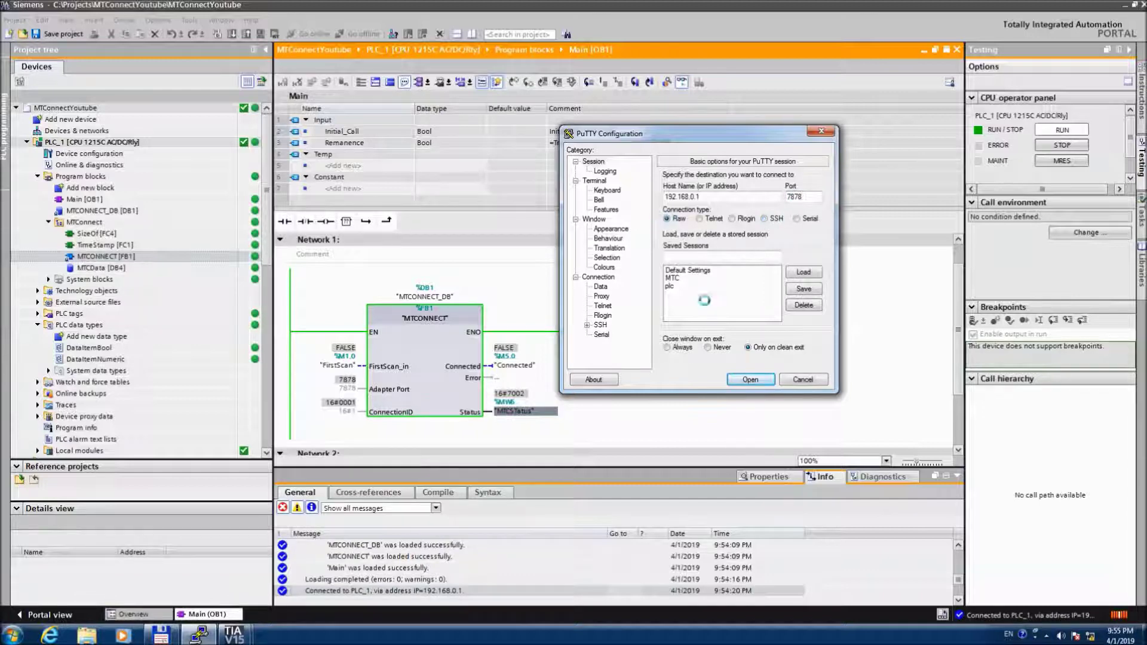
left_click(751, 380)
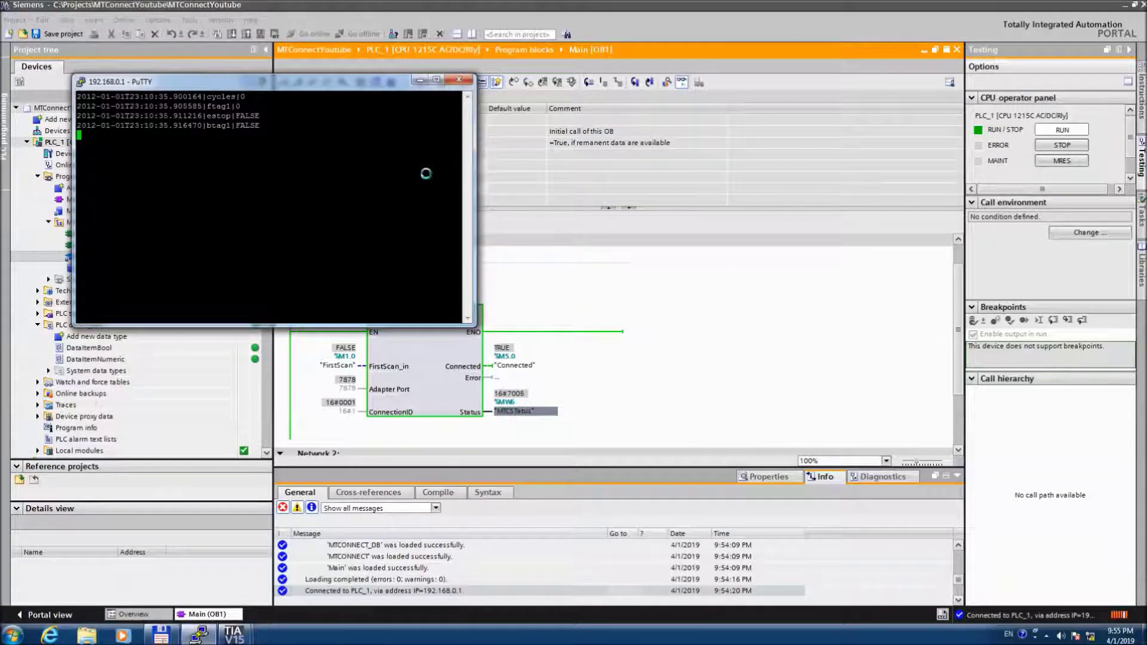
Move the terminal window off the MTCONNECT block and close the PuTTY session
left_click_drag(323, 86, 893, 115)
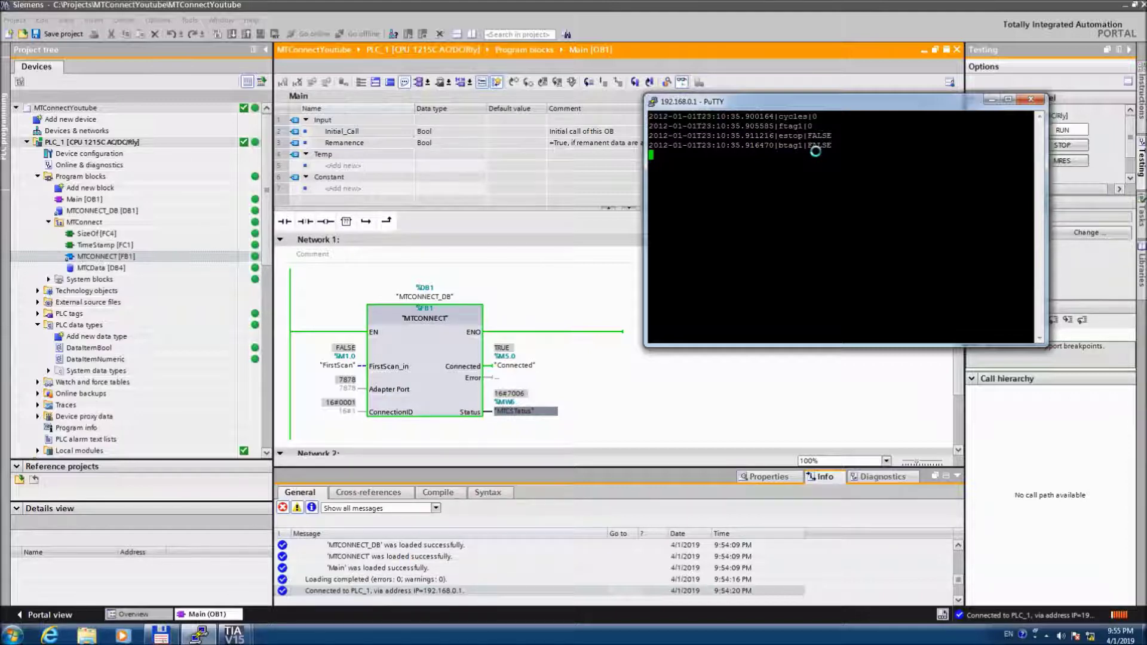
left_click(1029, 102)
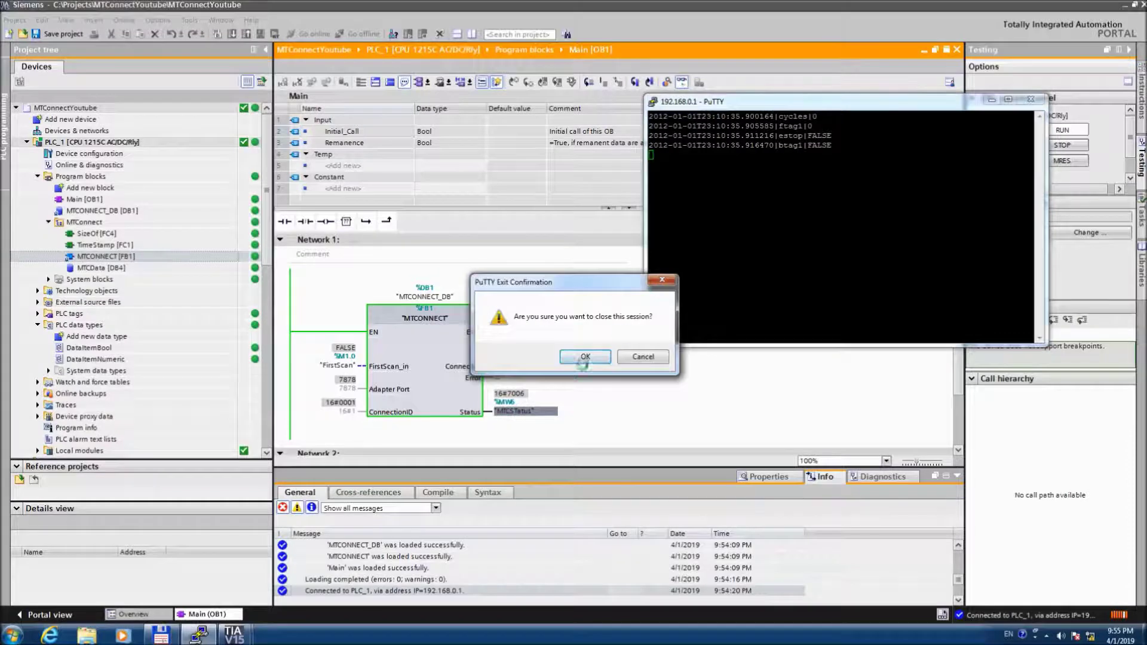
left_click(585, 357)
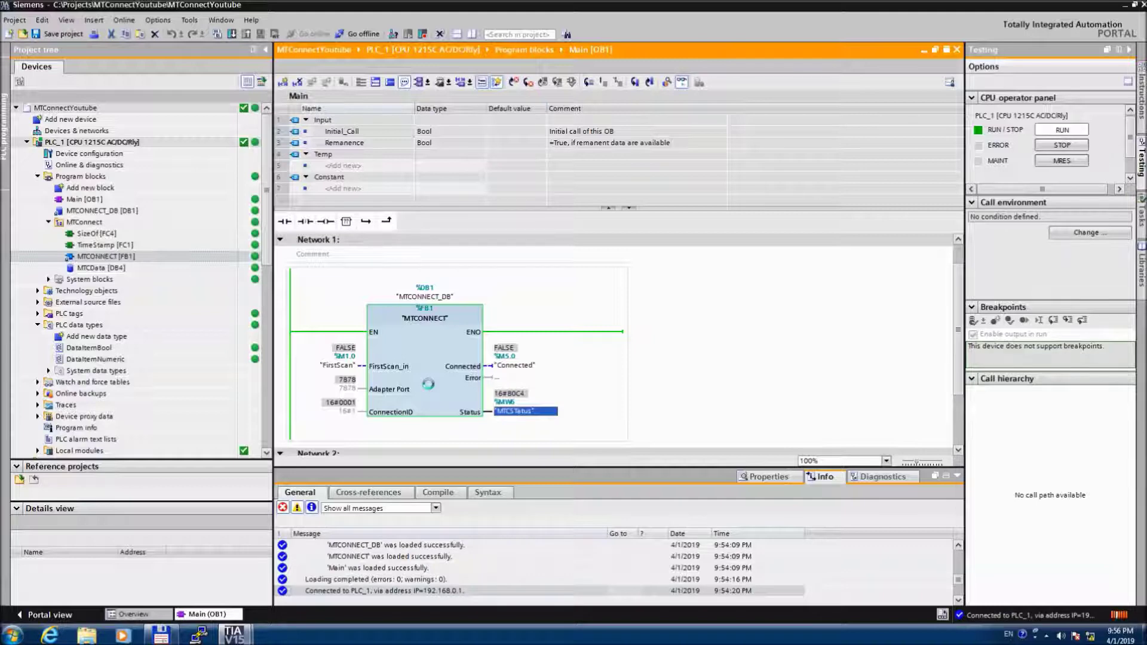
Open the MTCData data block and examine the value entries of its Bool and Numeric items and the Numeric decimal settings
left_click(96, 269)
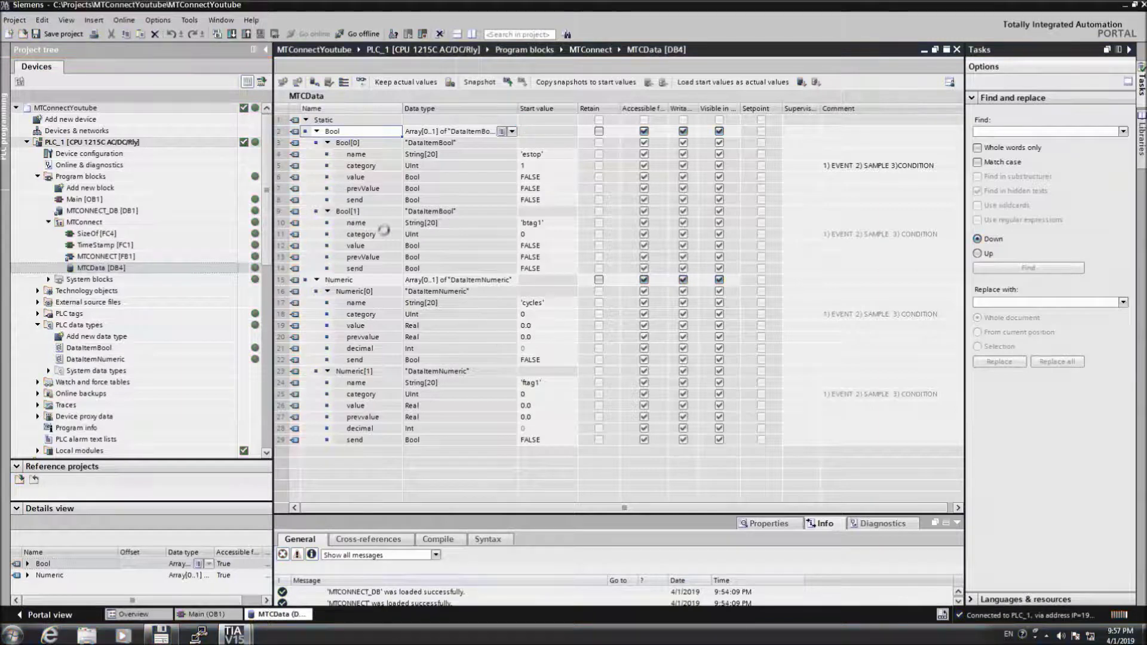
left_click(380, 177)
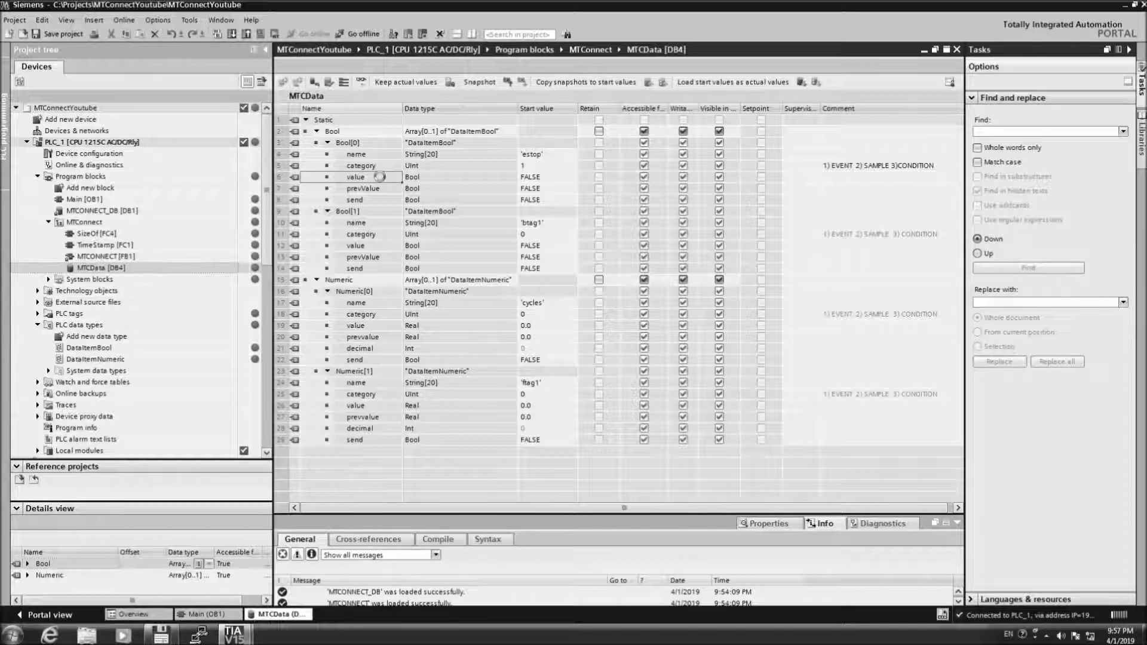
left_click(368, 244)
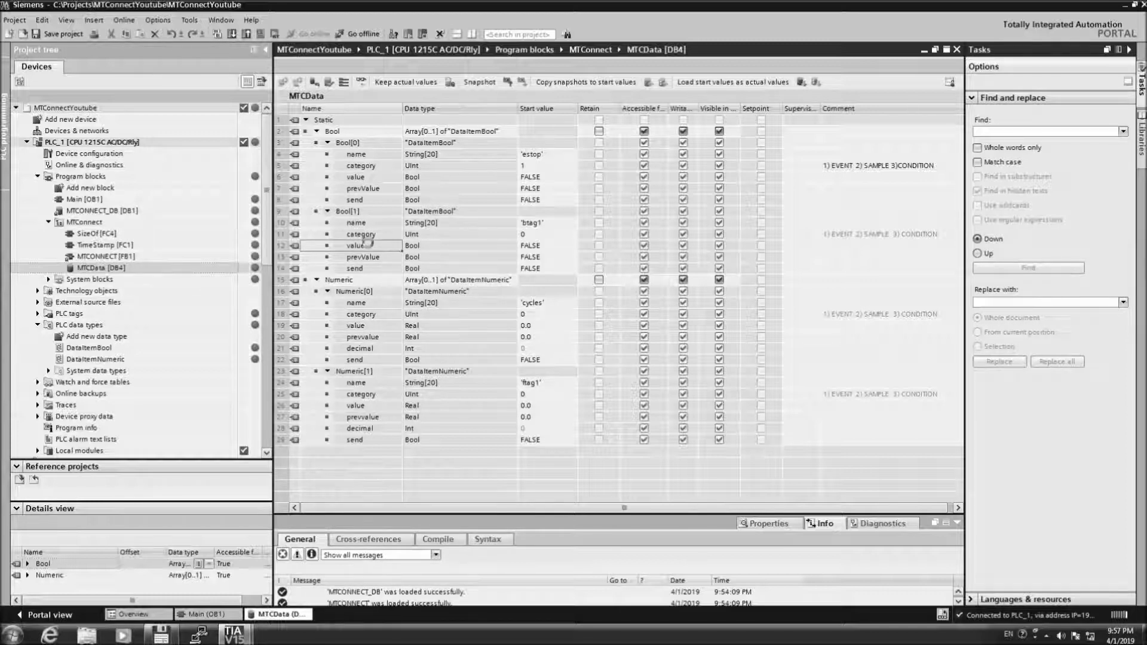
left_click(373, 326)
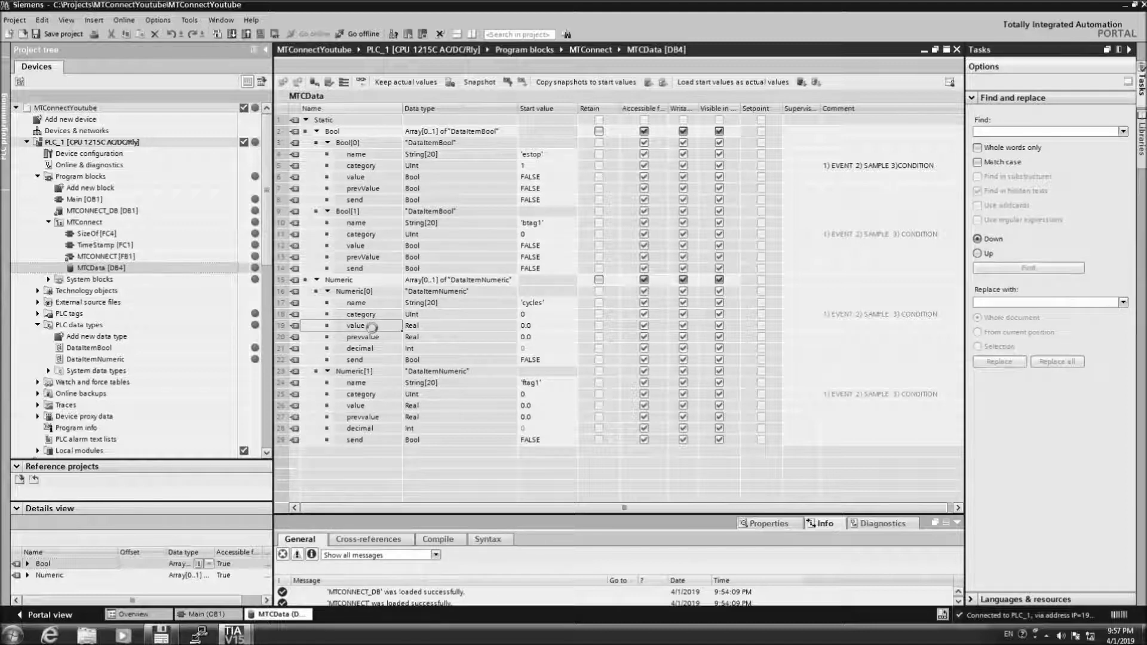
left_click(358, 405)
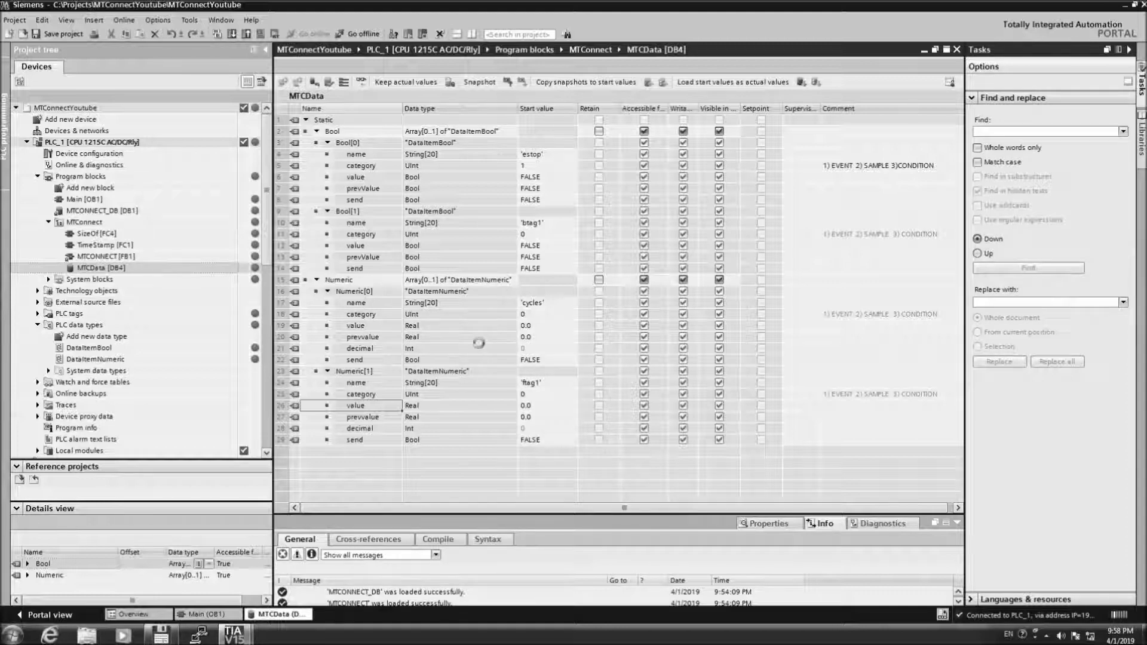
left_click(526, 350)
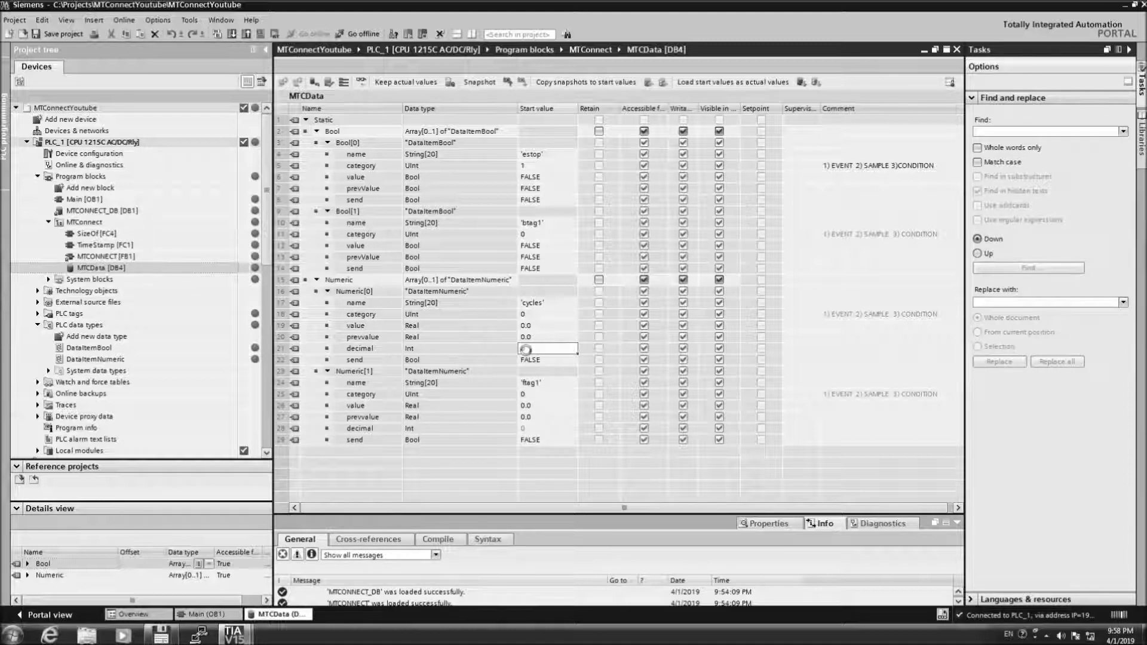
left_click(526, 427)
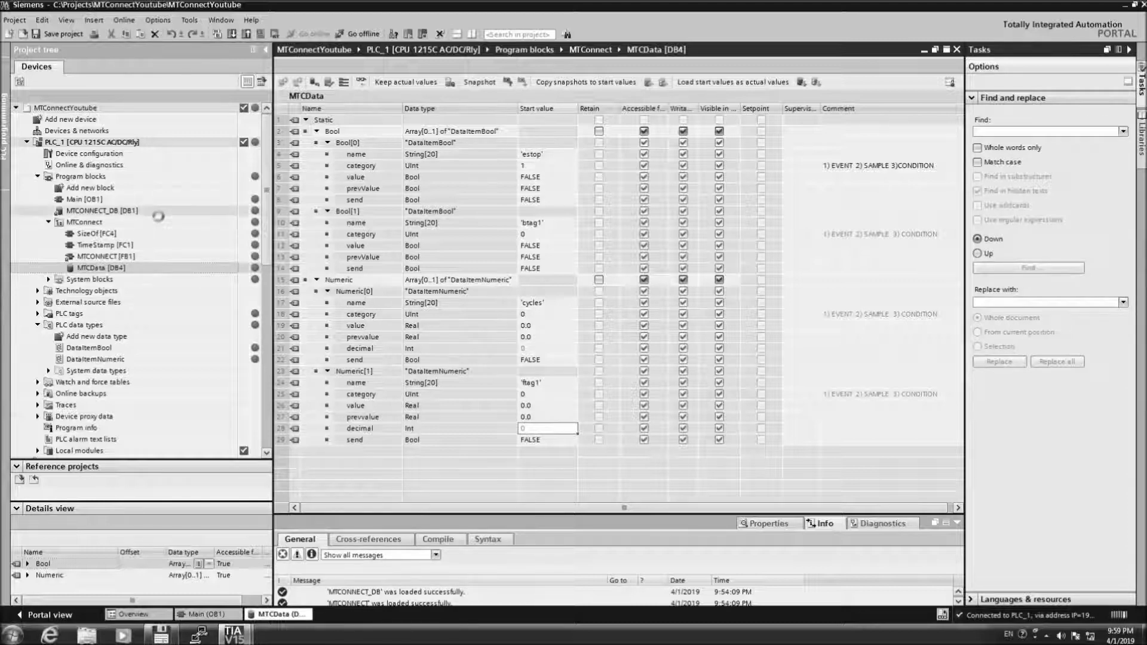
Return to the Main block and turn off its online monitoring
left_click(88, 198)
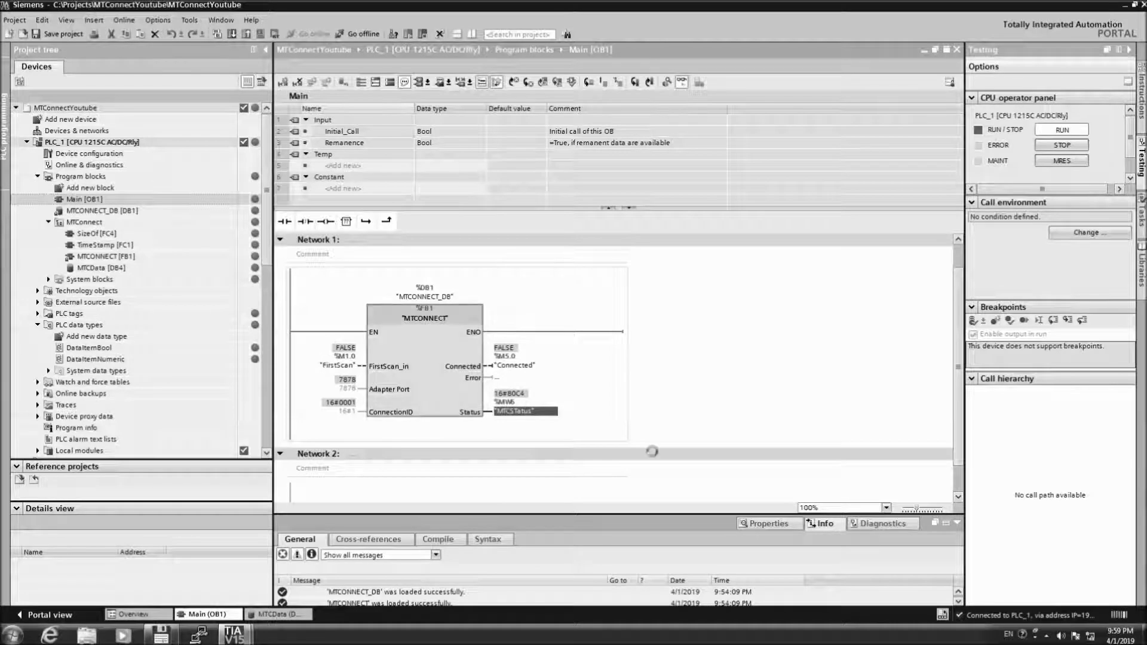
scroll(652, 478, "down", 1)
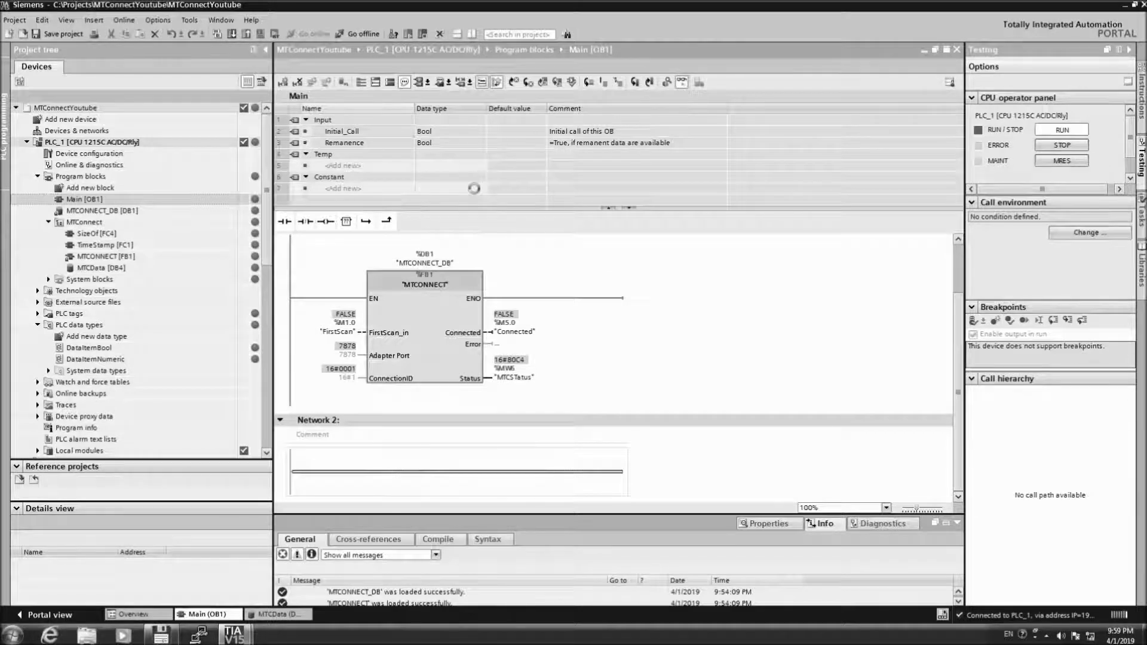
left_click(682, 82)
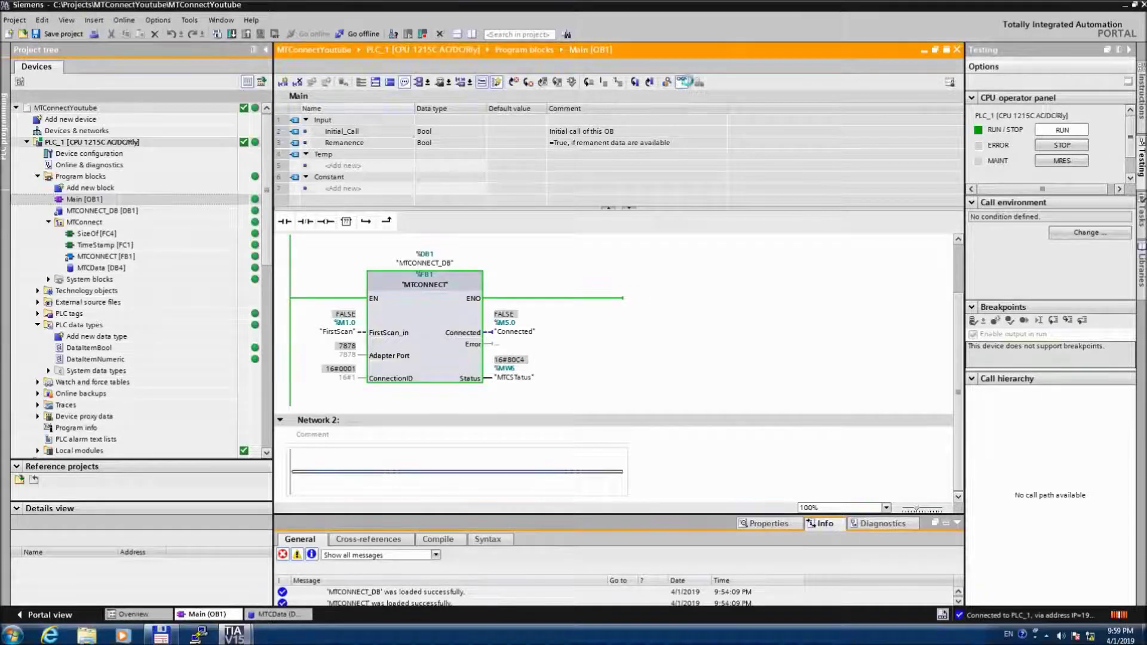
left_click(683, 82)
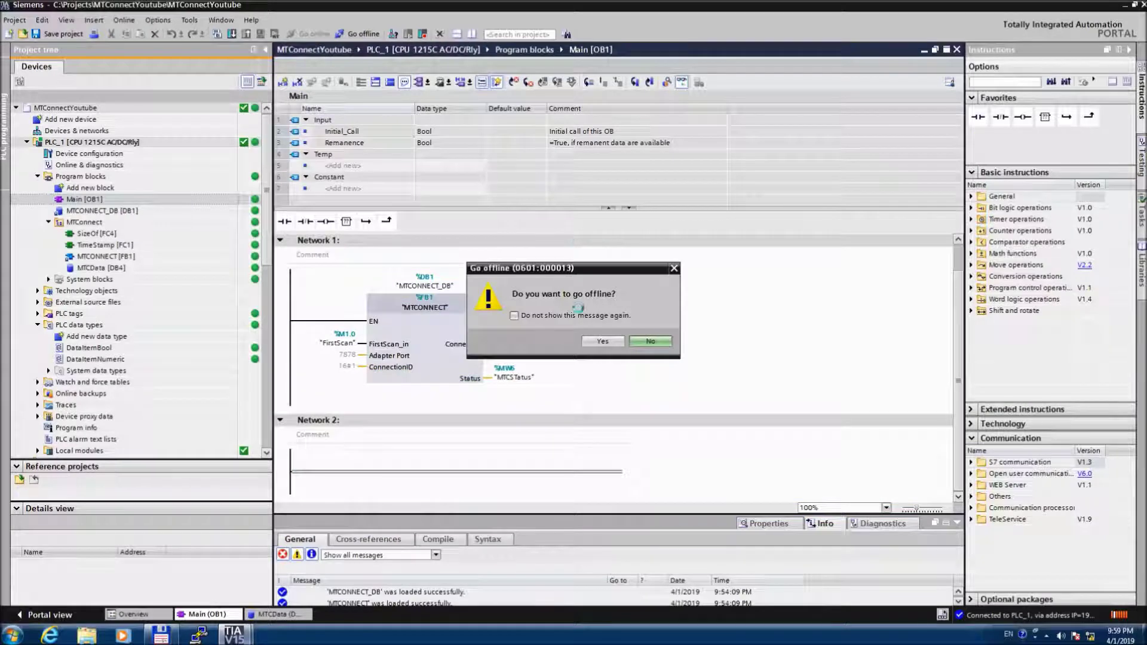
left_click(603, 341)
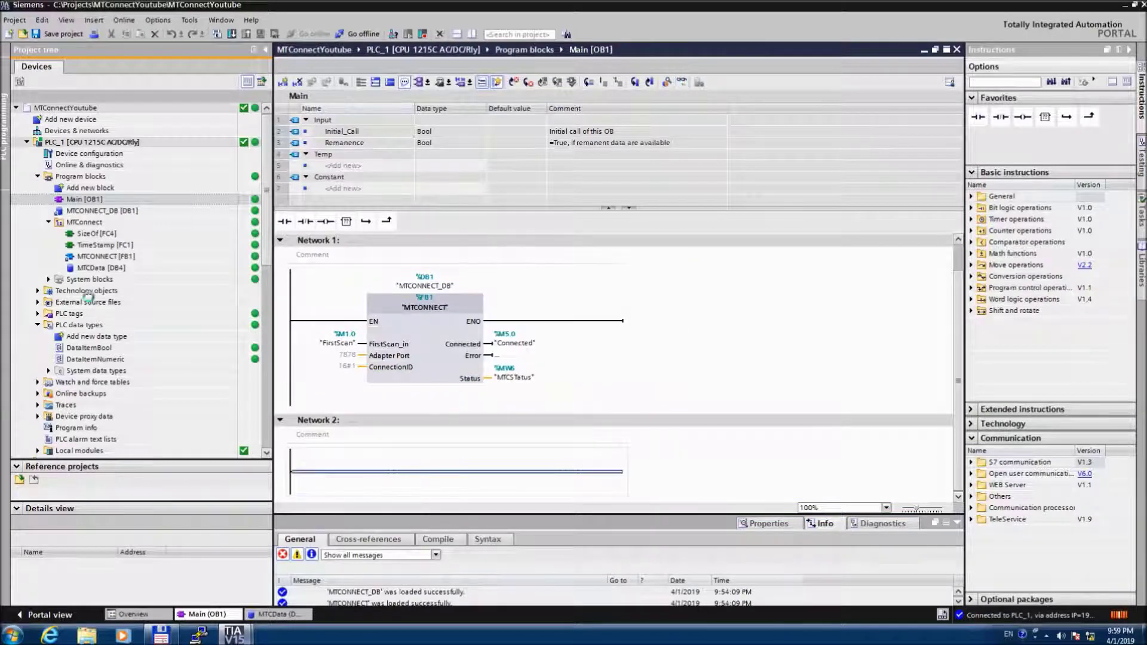
Insert a normally open contact in Network 2 and assign input I0.2 to it
mouse_move(284, 221)
left_mouse_down()
mouse_move(308, 276)
mouse_move(297, 448)
mouse_move(315, 469)
left_mouse_up()
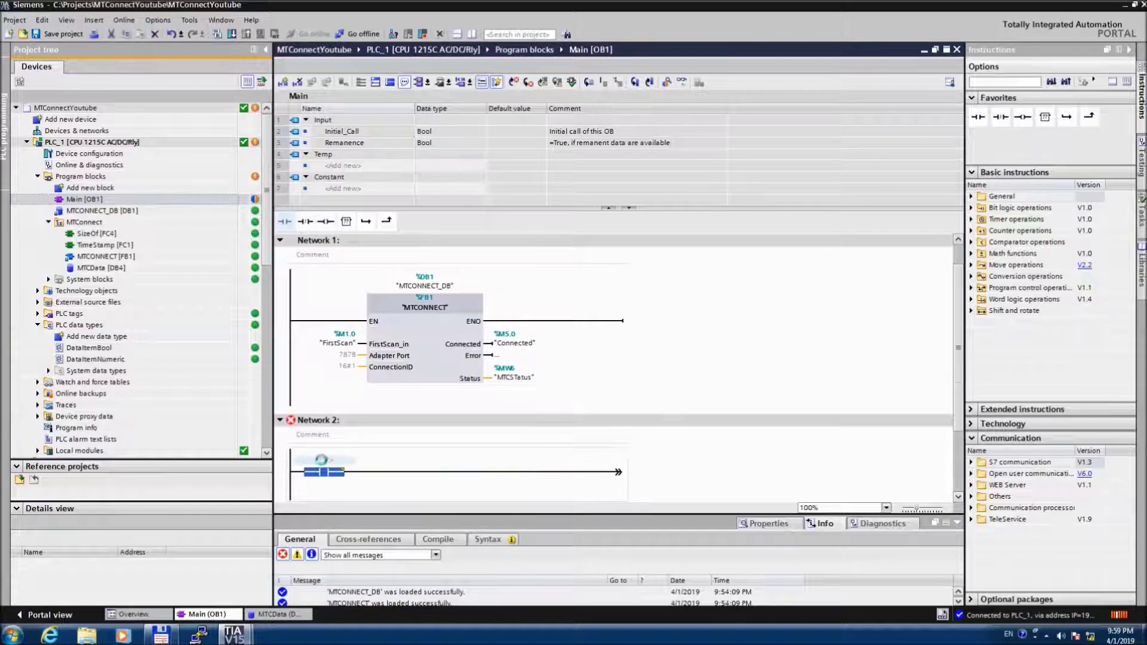
type("I0.2")
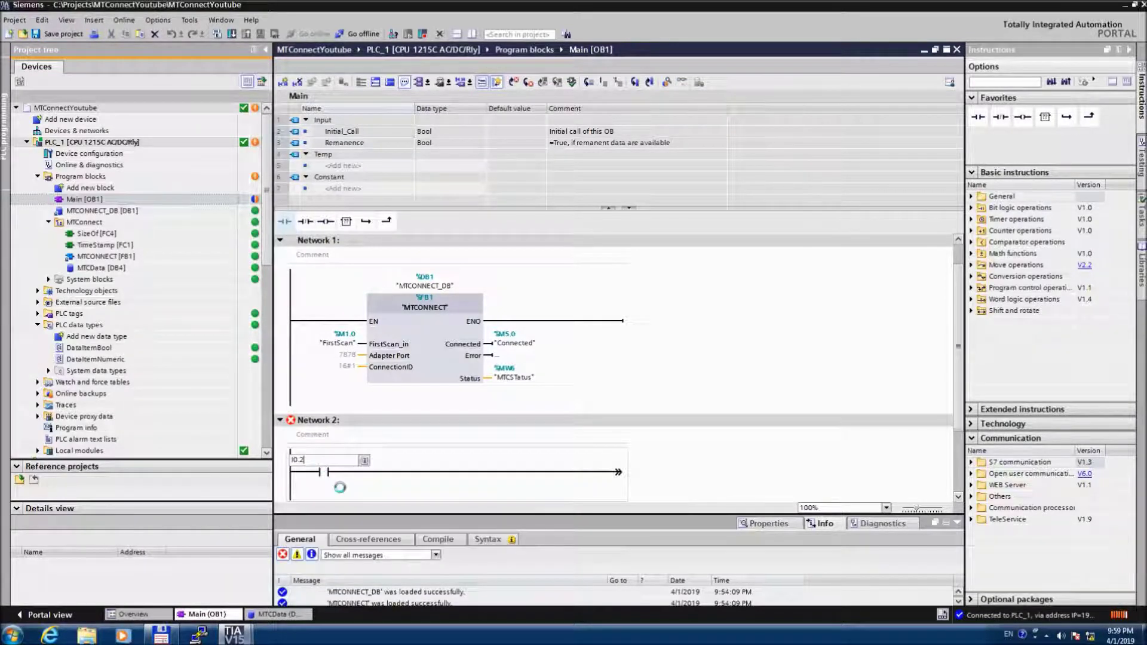
key("Return")
Rename the tag on the Network 2 contact as Estop
right_click(336, 468)
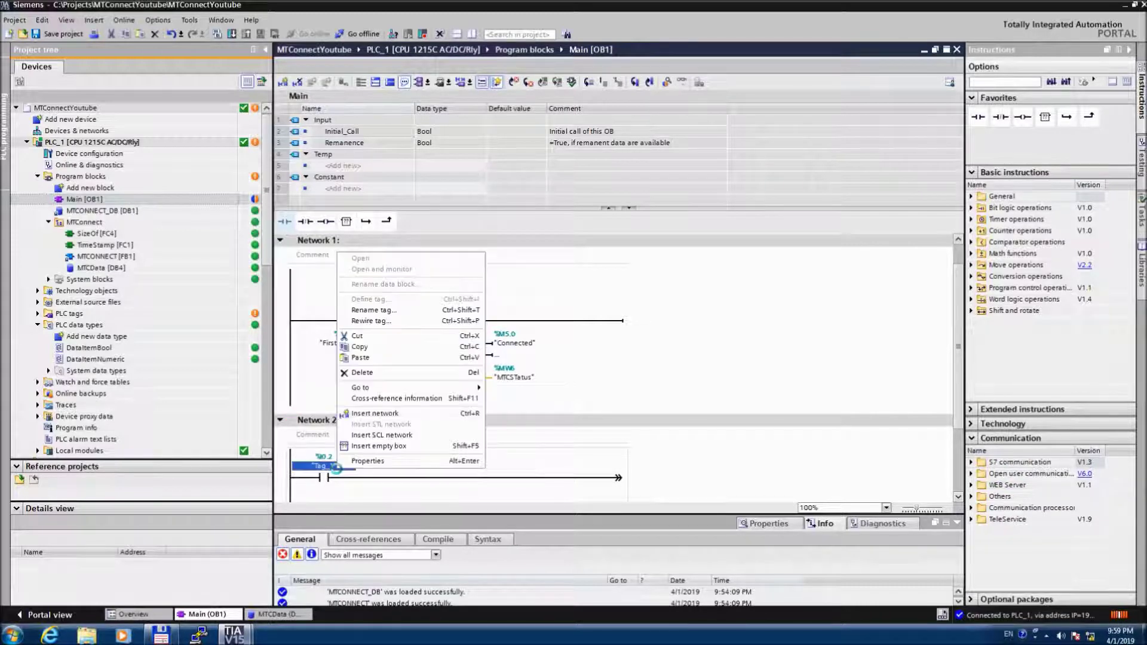
left_click(450, 311)
type("Estop")
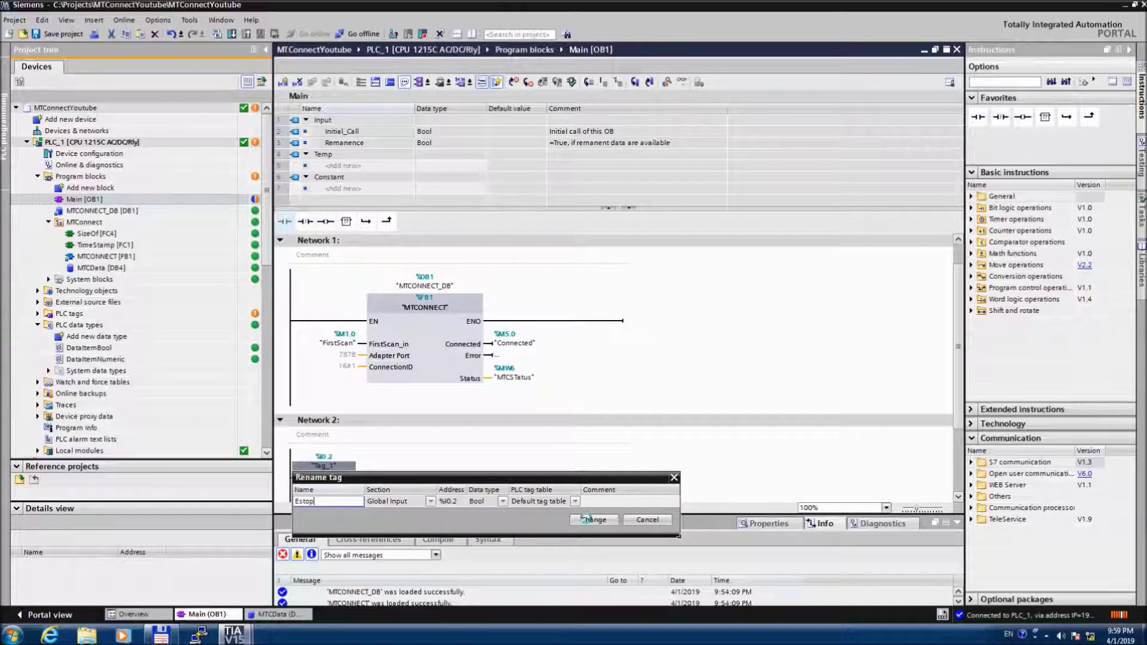
left_click(591, 519)
Insert an output coil at the end of Network 2 and assign "MTCData".Bool[0].value to it
left_click(599, 482)
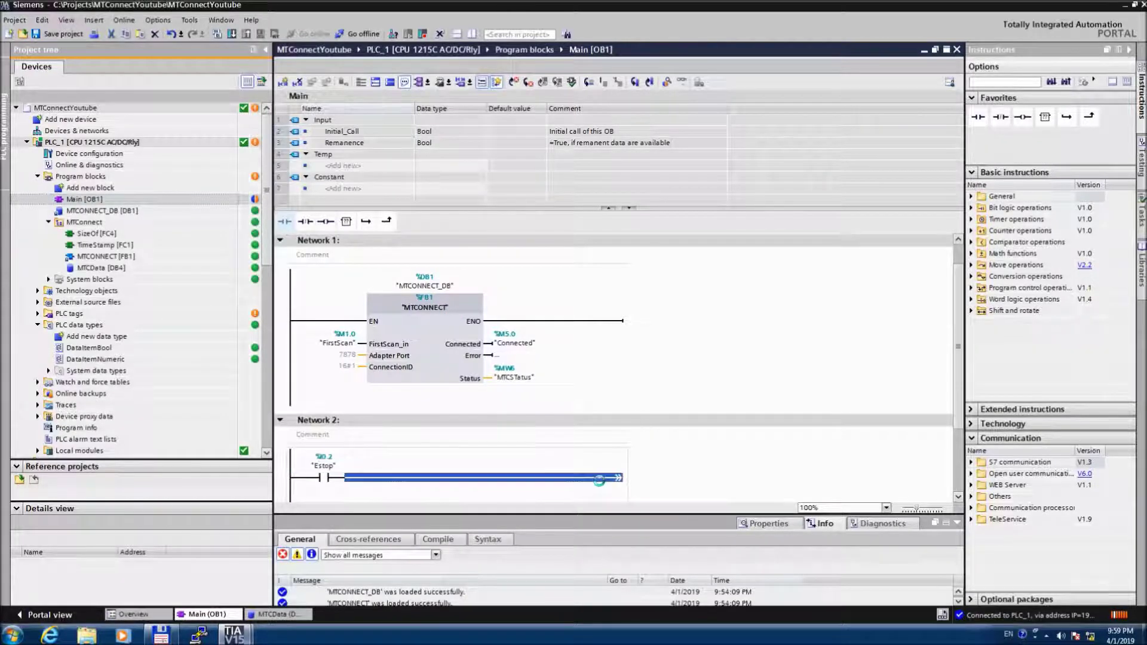
left_click(329, 224)
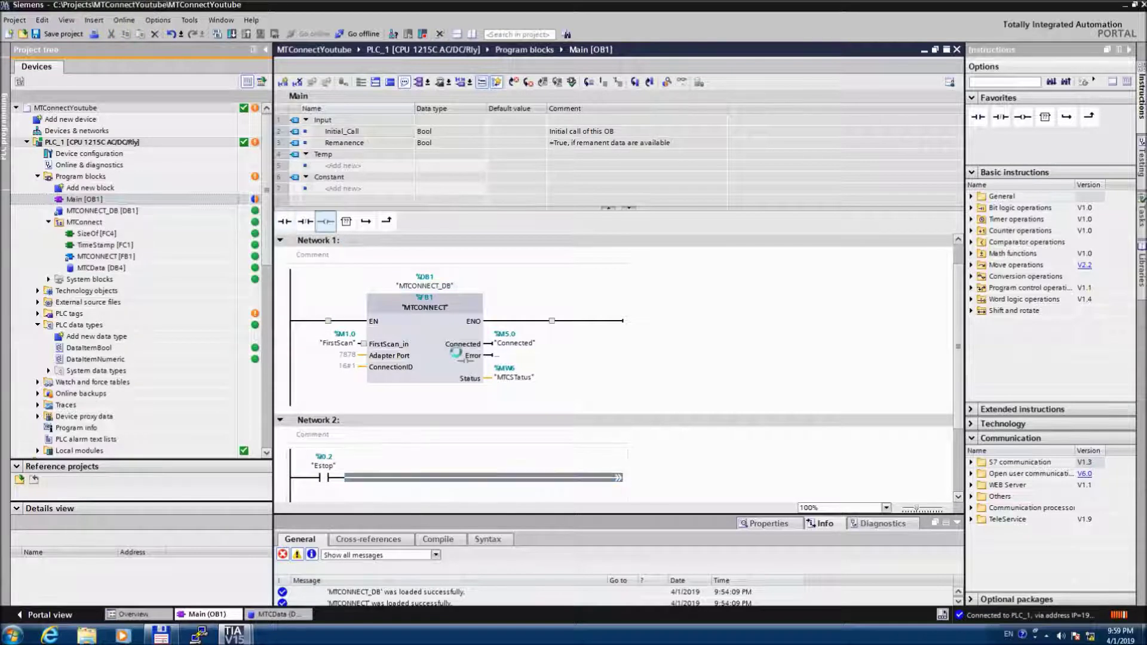
scroll(588, 506, "down", 2)
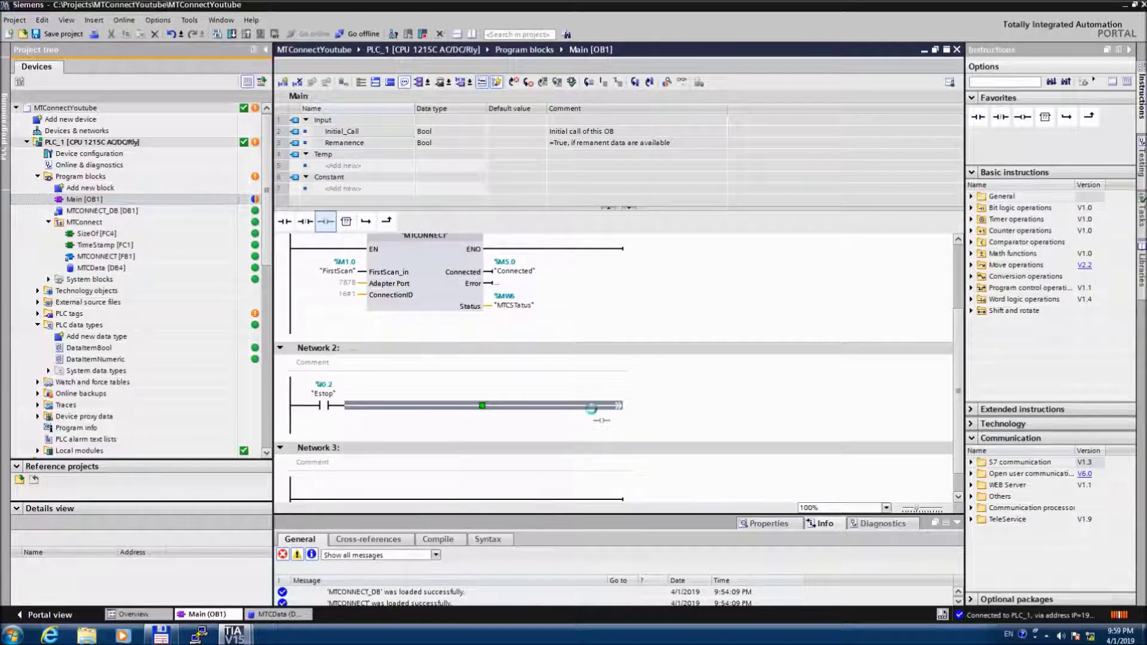
left_click(591, 407)
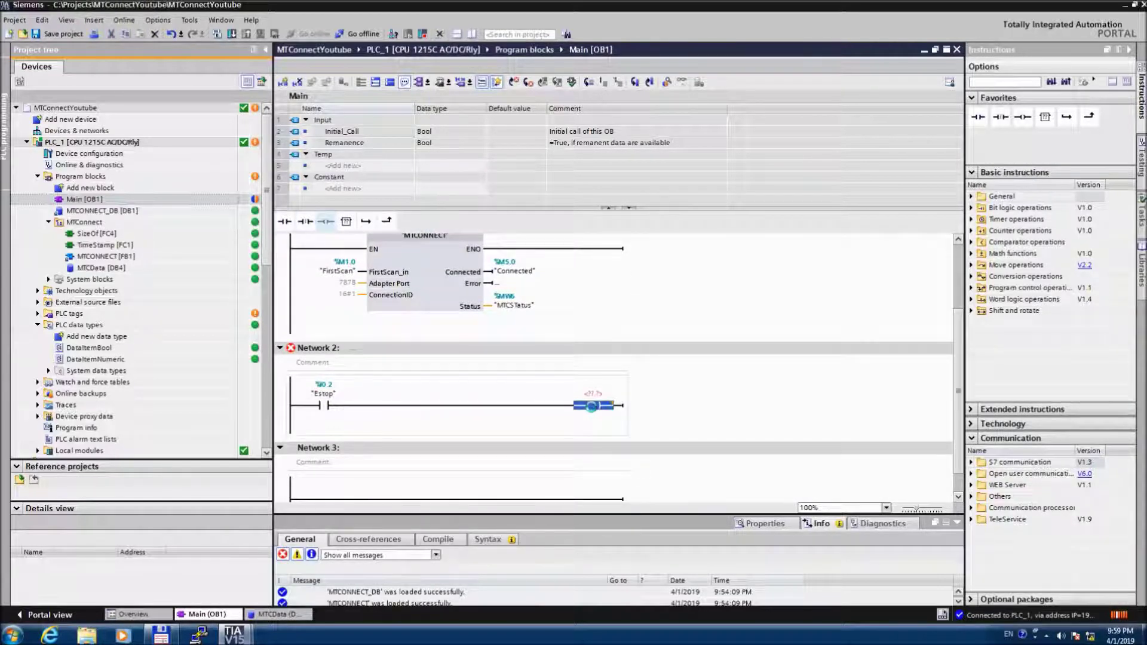
type("MT")
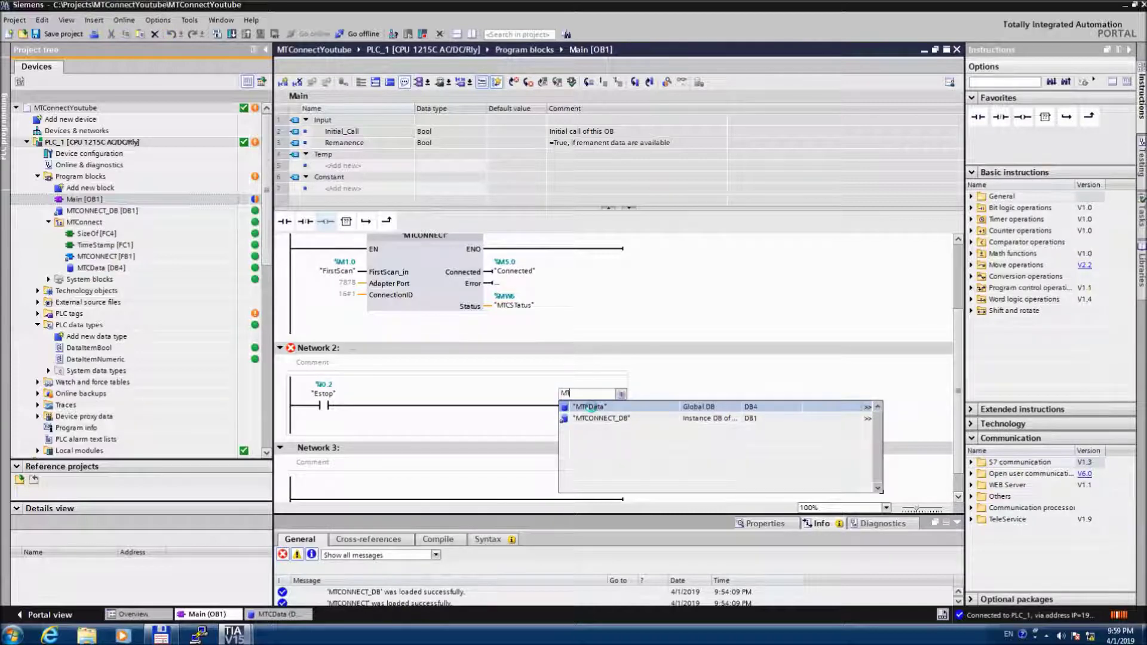
left_click(862, 407)
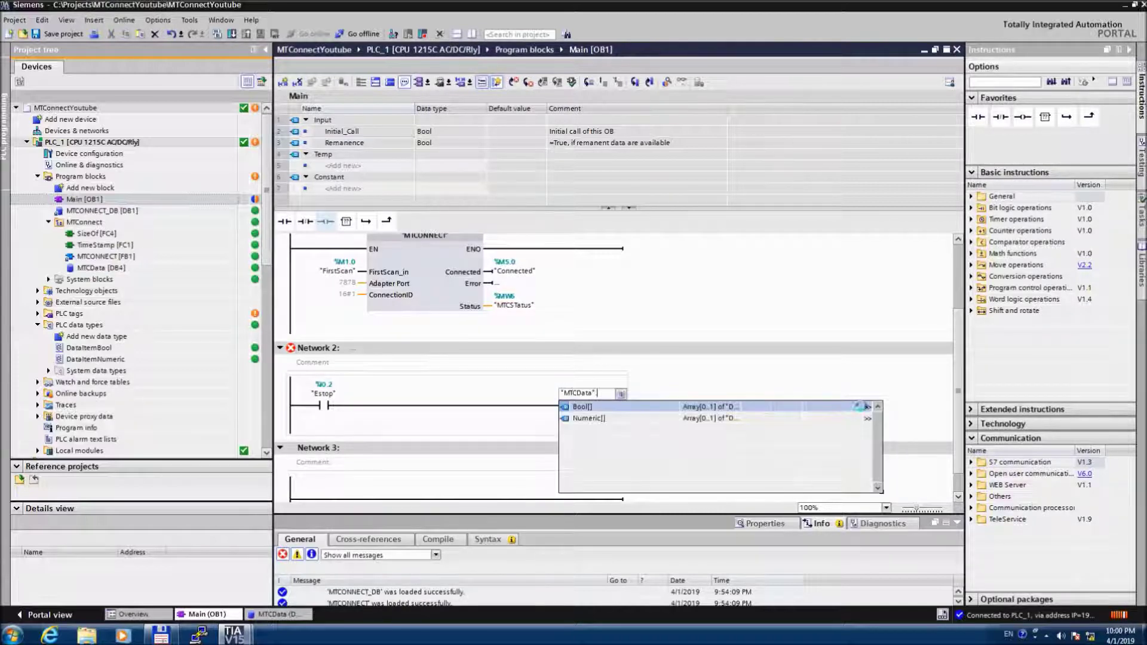
left_click(649, 404)
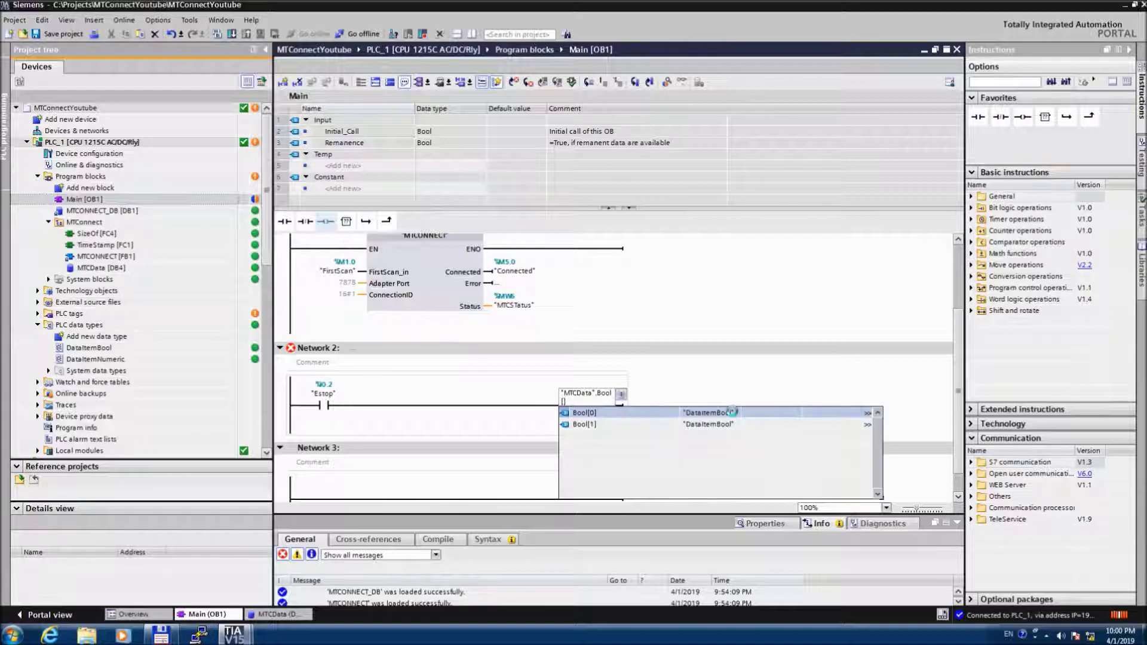
left_click(608, 414)
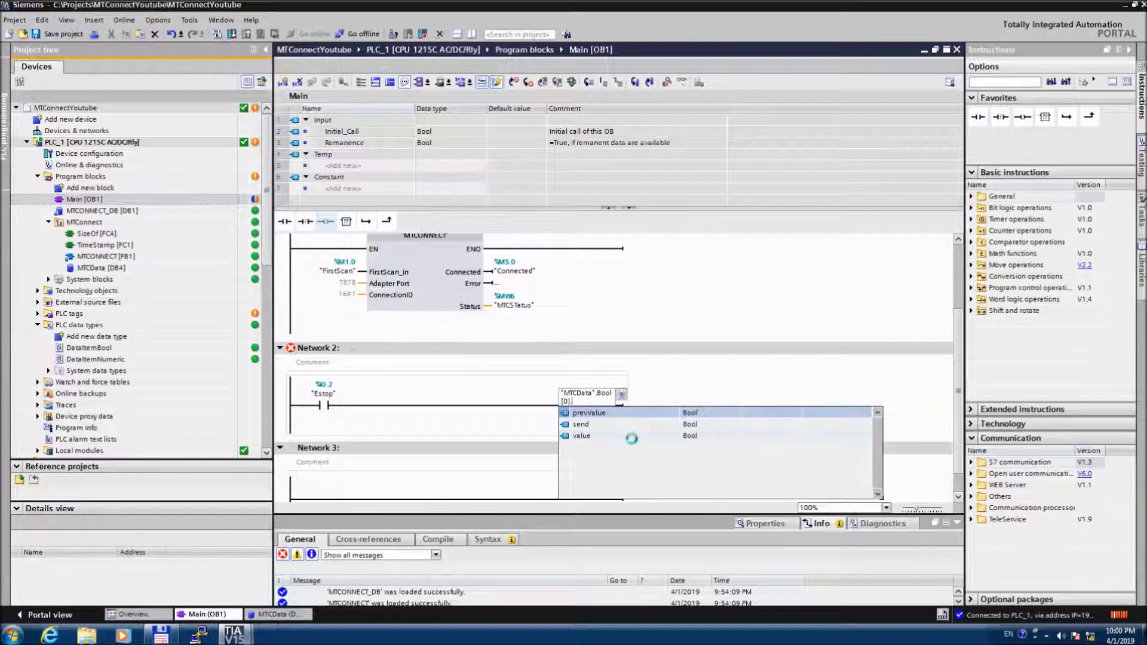
left_click(601, 435)
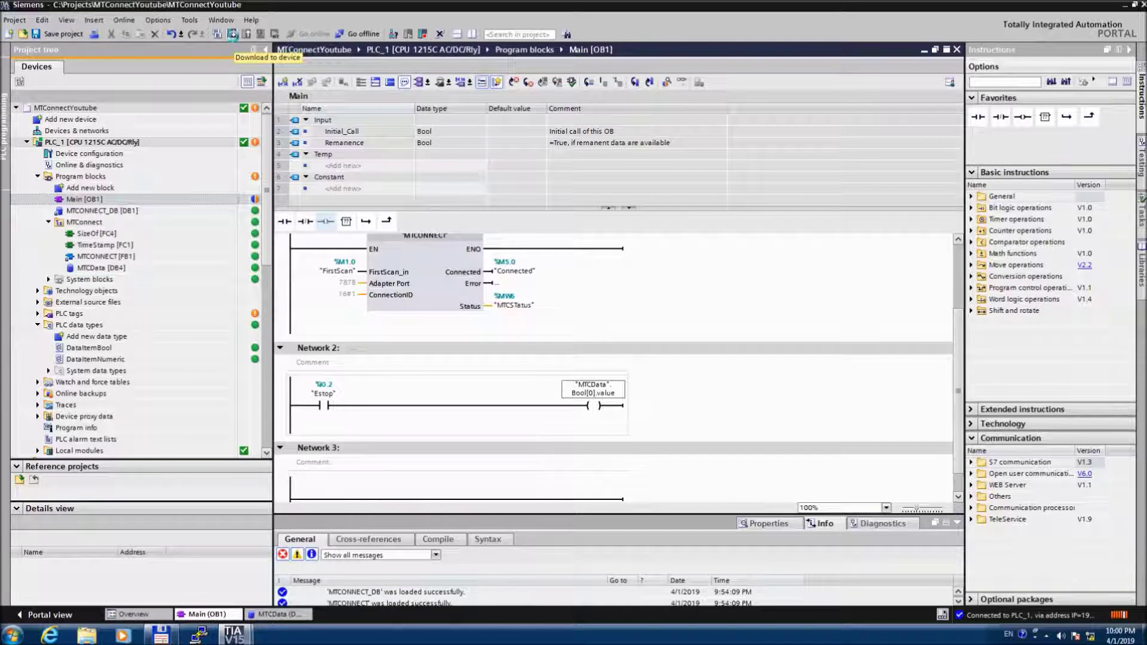
Download the changed program to PLC_1 as a consistent software download
left_click(232, 34)
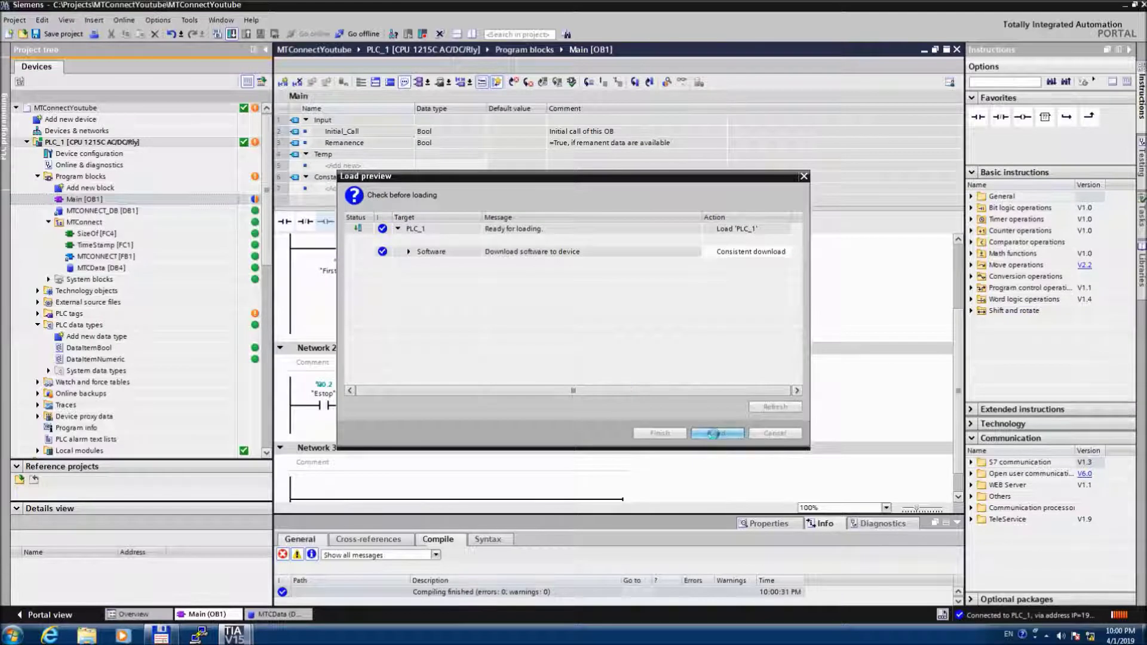
left_click(714, 434)
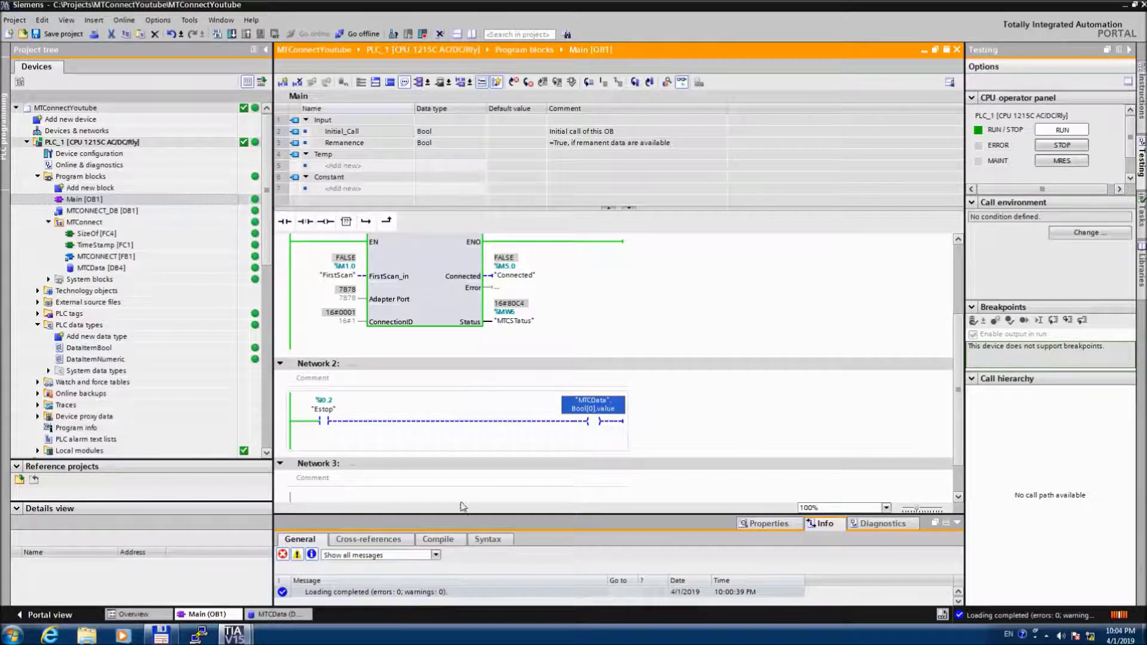
In PuTTY, open a Raw connection to 192.168.0.1 on port 7878 and move its terminal clear of the ladder networks
left_click(204, 637)
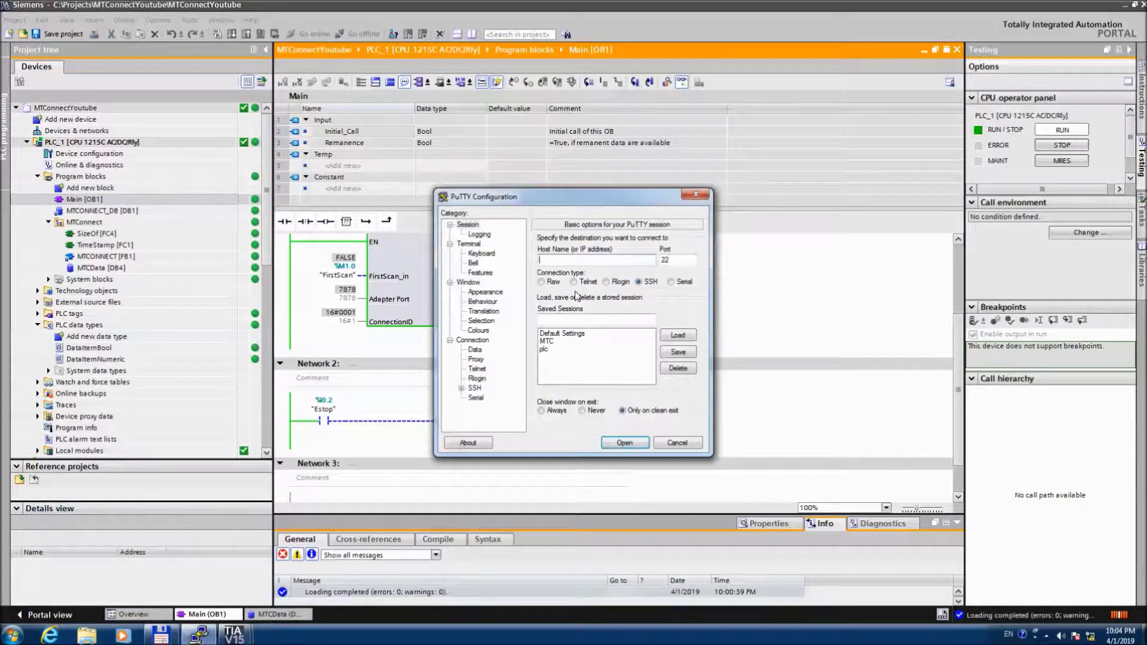
type("192.168.0.1")
left_click(680, 264)
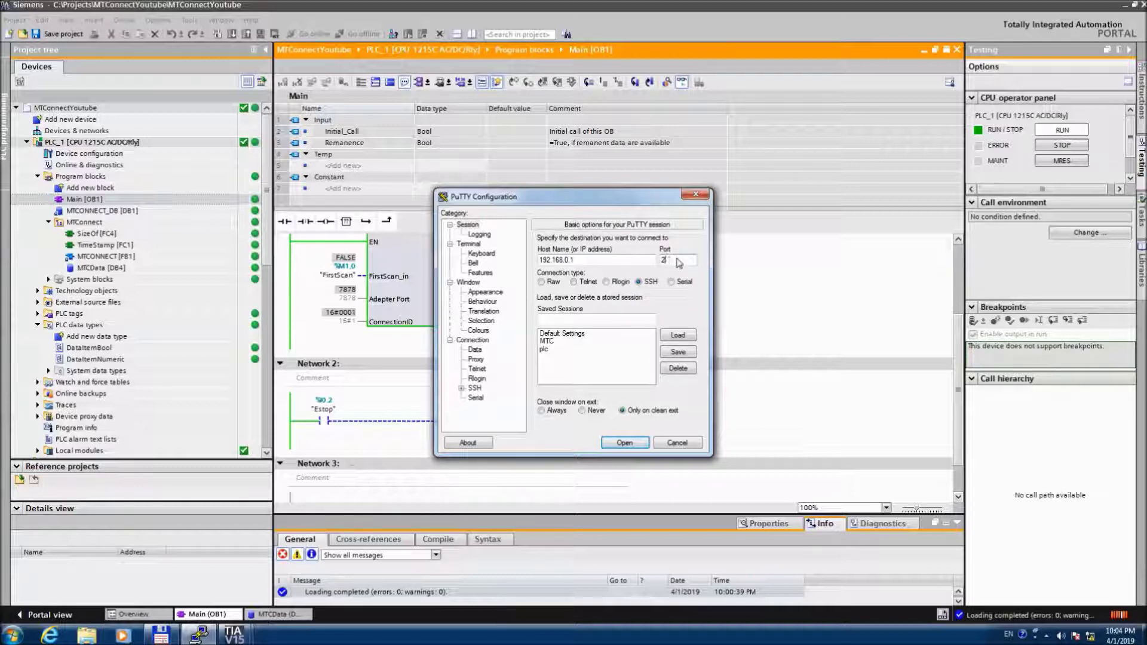
type("7878")
left_click(541, 281)
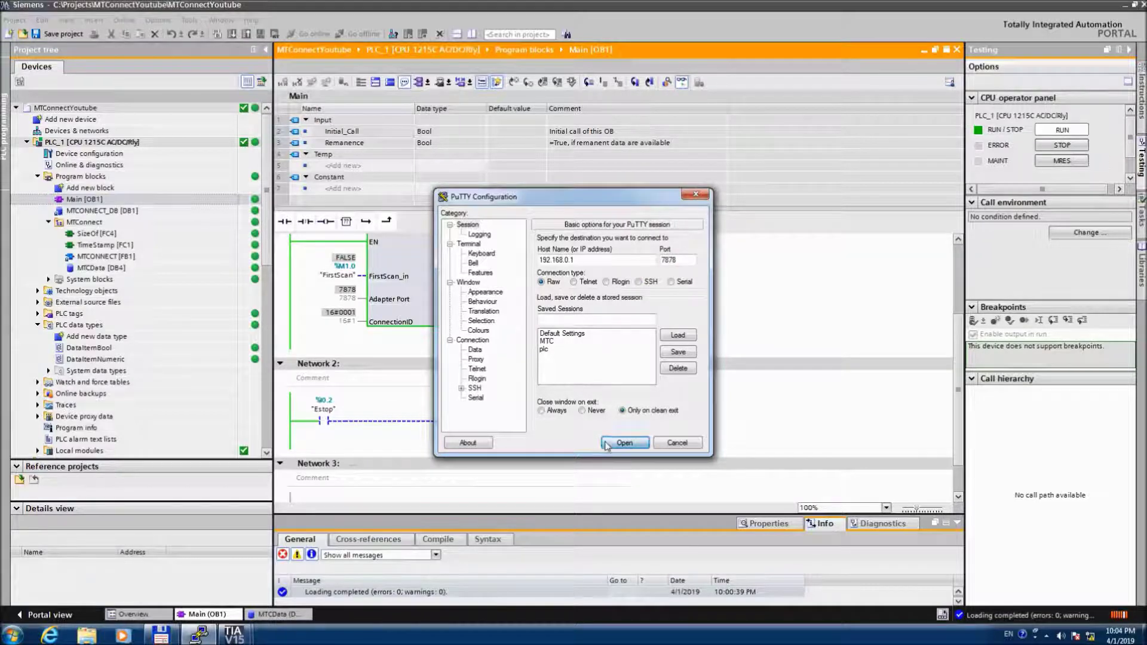
left_click(624, 443)
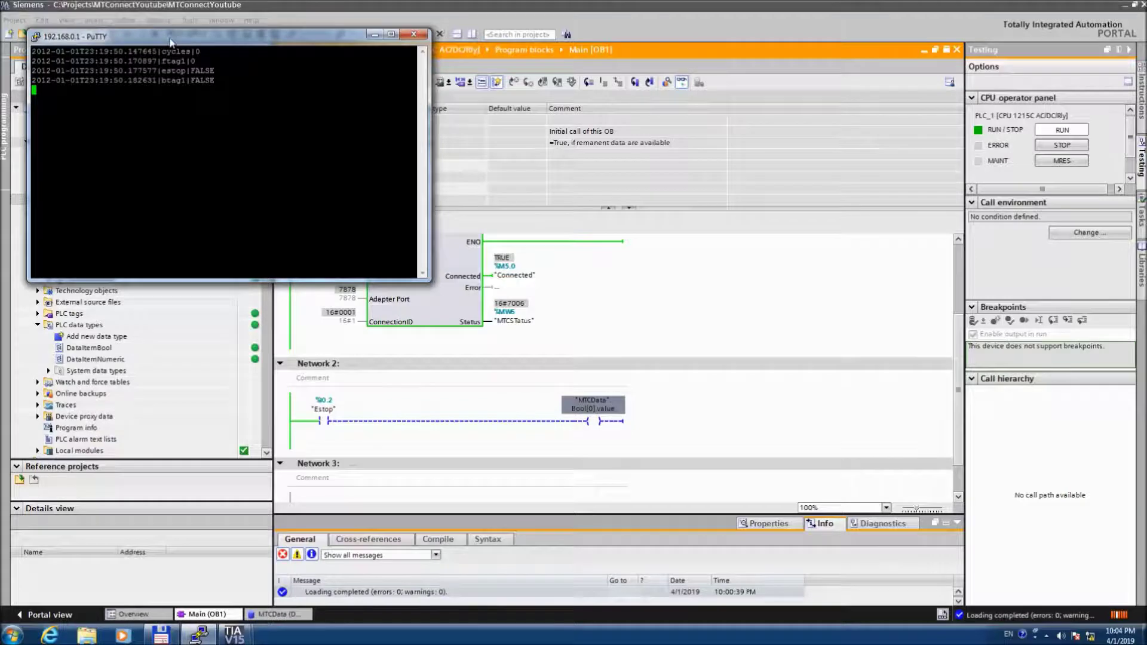
left_click_drag(170, 40, 854, 70)
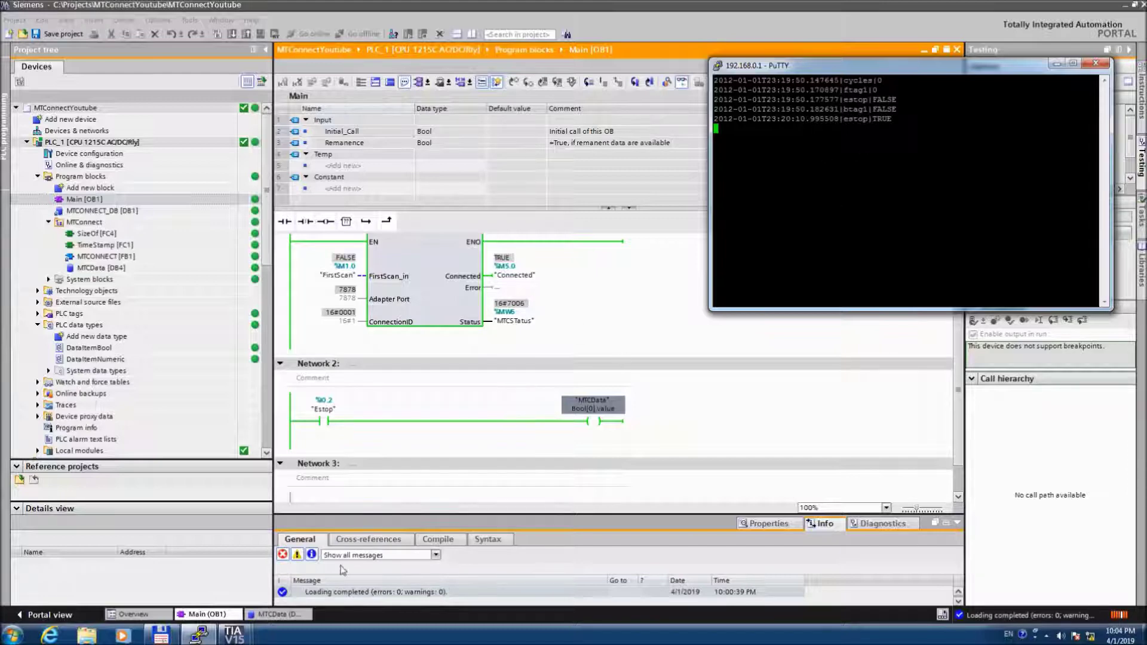
Show the MTCData data block and place the PuTTY terminal so the monitored Numeric values stay uncovered
left_click(263, 616)
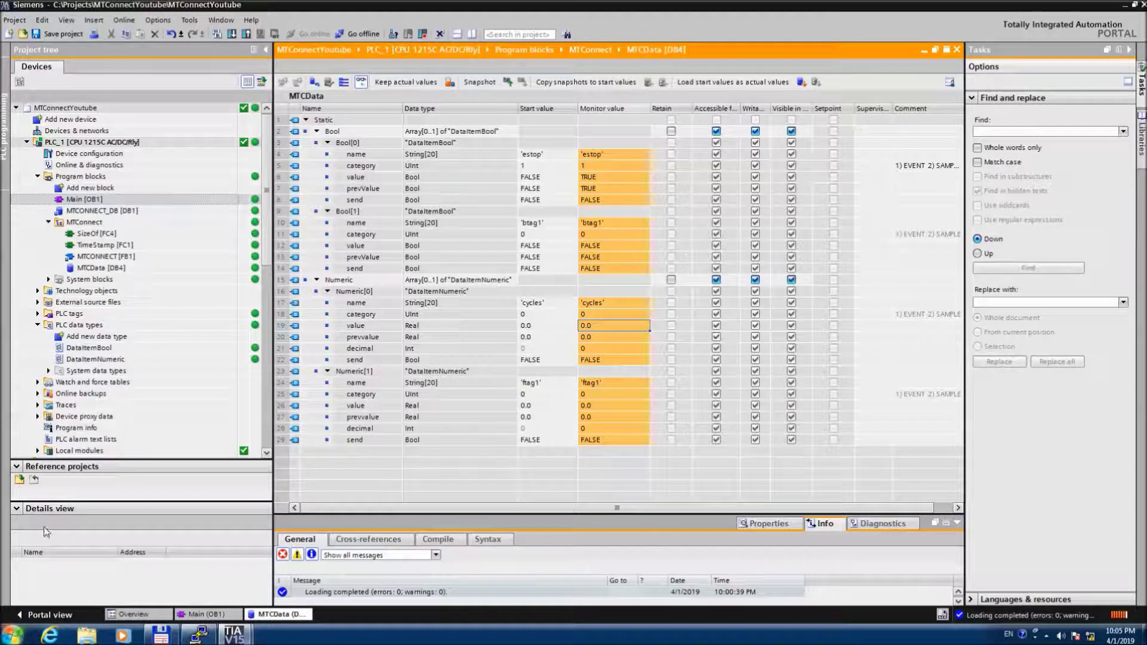
mouse_move(190, 638)
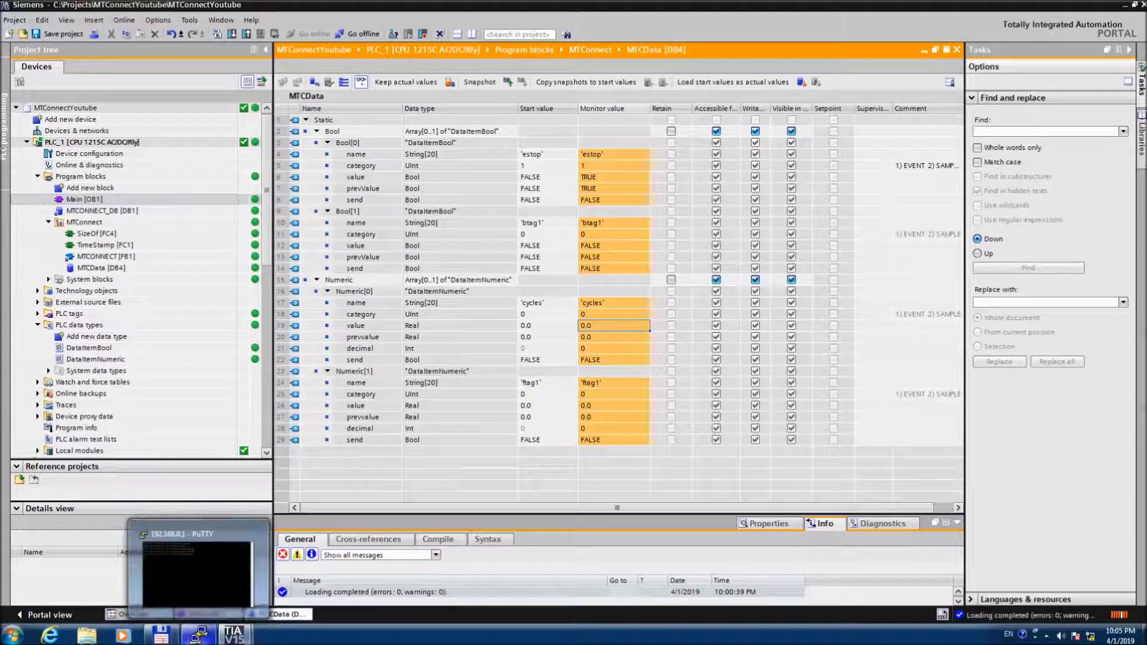
left_click(212, 601)
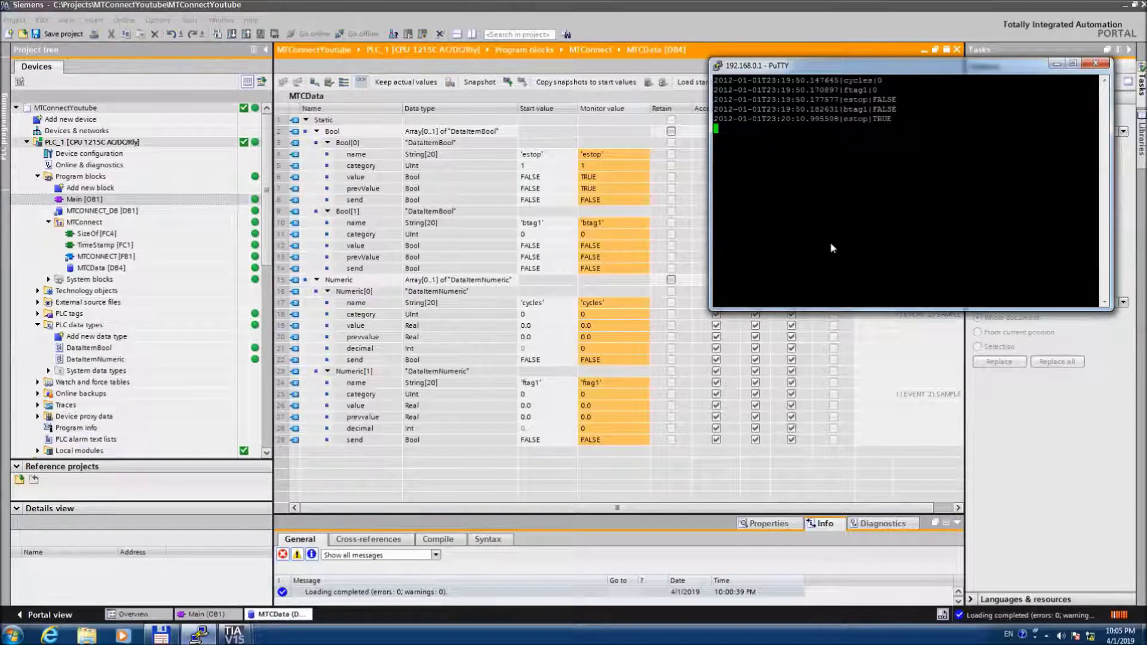
left_click_drag(959, 70, 357, 48)
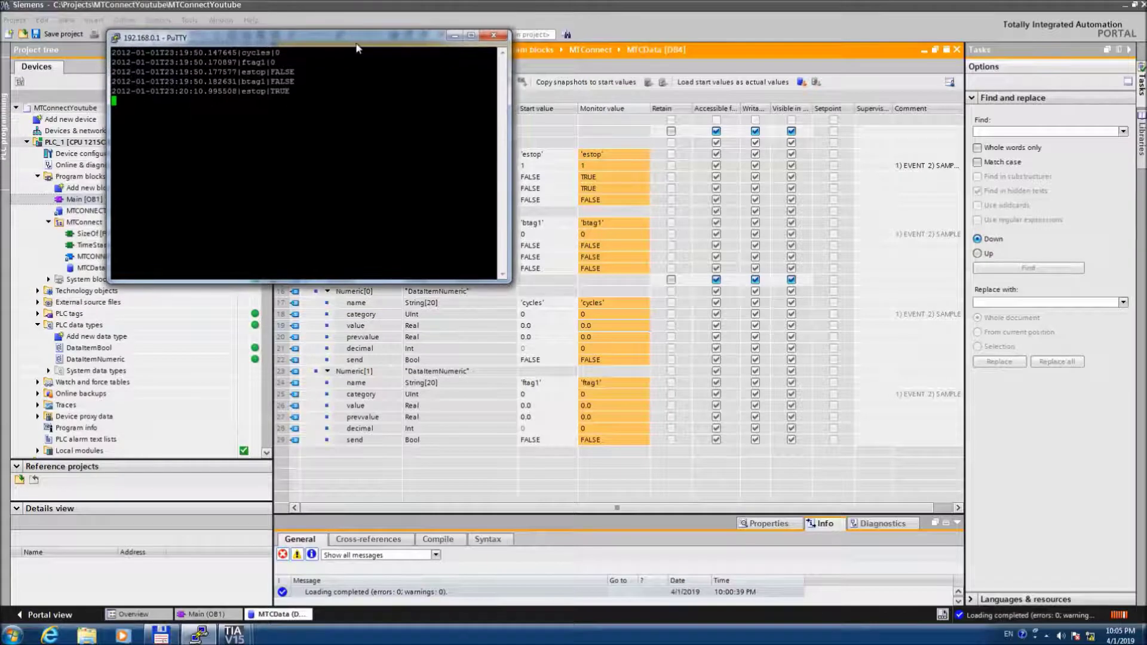
Modify the monitored value of Numeric[0] in MTCData to 1000.123 and check the adapter output in PuTTY
left_click(622, 332)
right_click(621, 332)
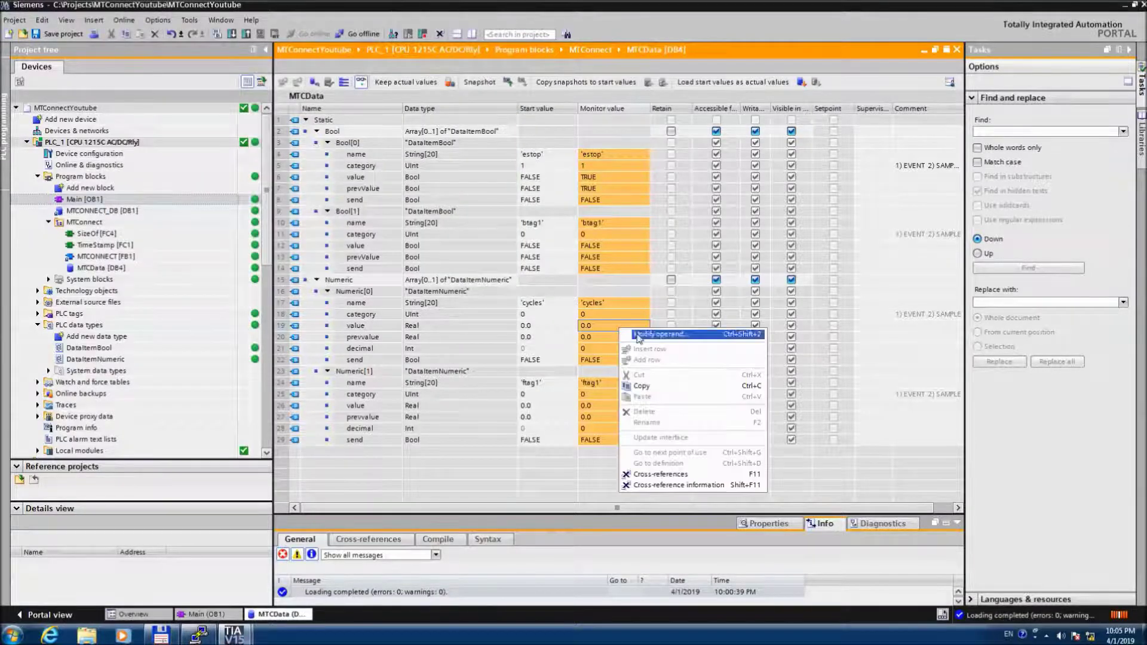
left_click(638, 335)
type("1000.12")
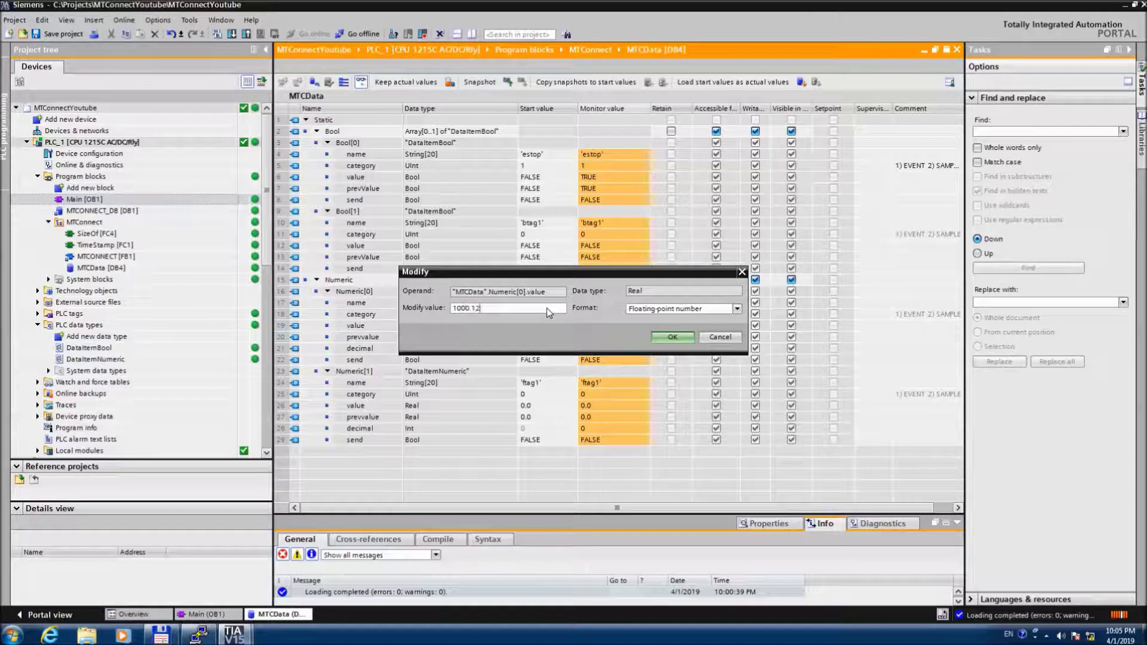
type("3")
key("Return")
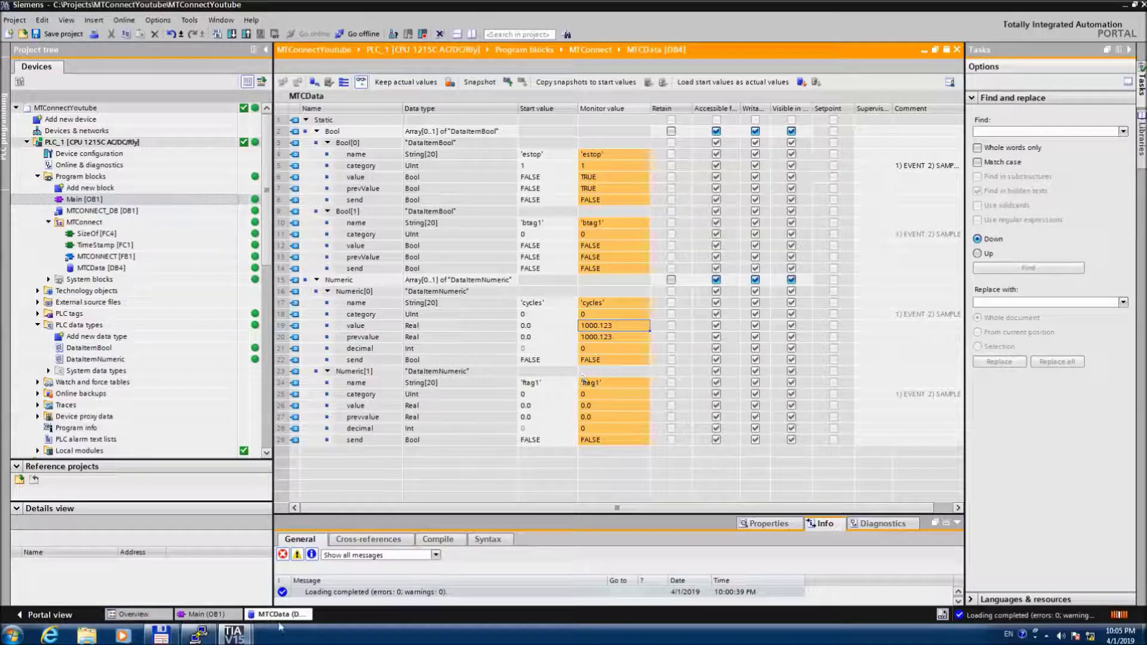
left_click(199, 635)
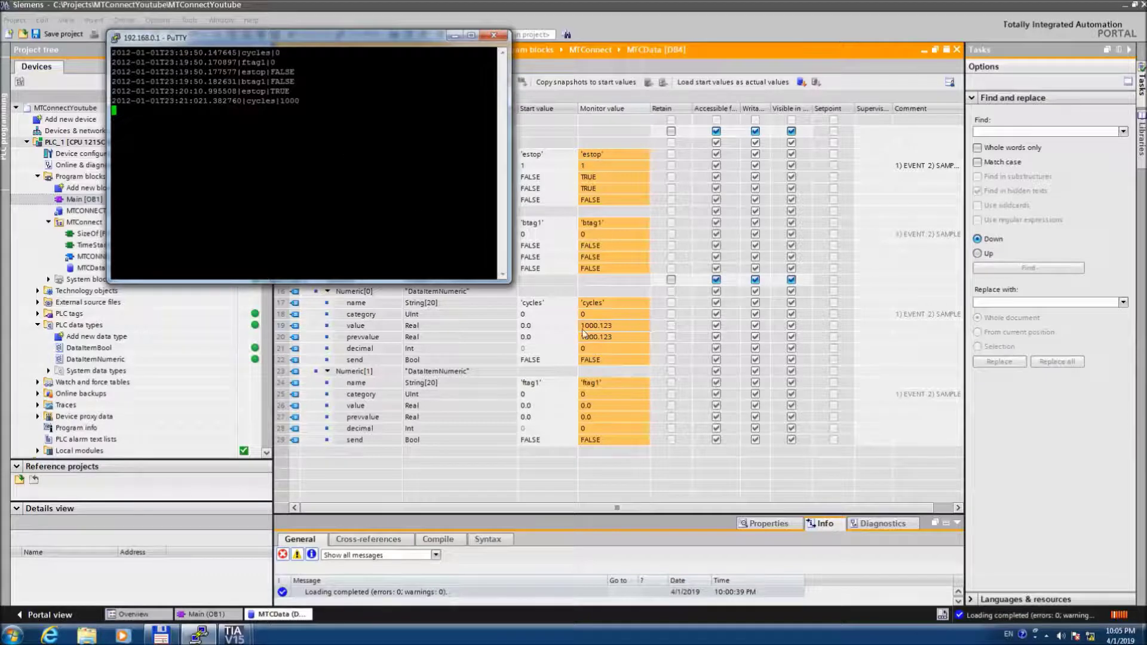
Modify the decimal setting of Numeric[0] in MTCData to 3 and check the adapter output in PuTTY
left_click(623, 350)
right_click(623, 351)
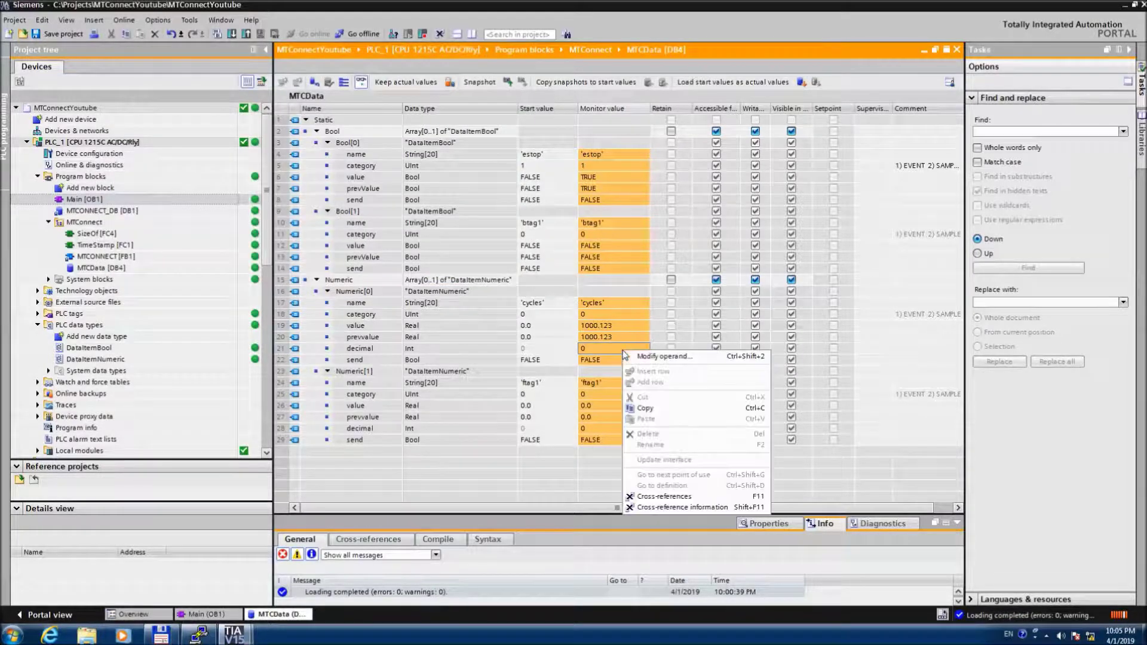
left_click(646, 357)
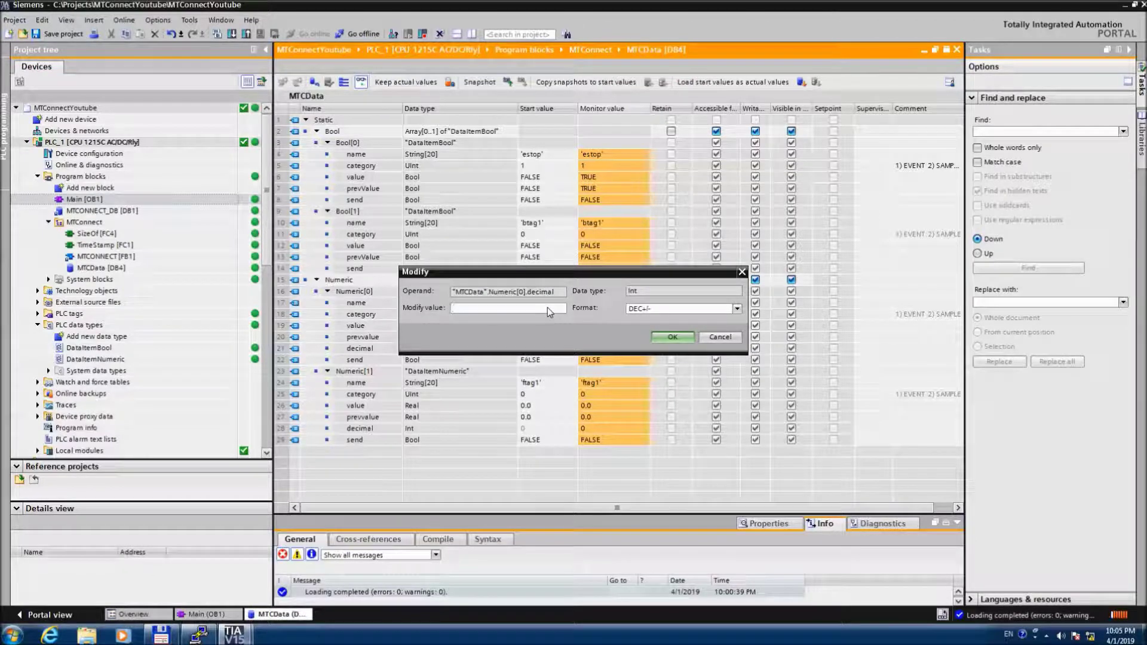
type("3")
key("Return")
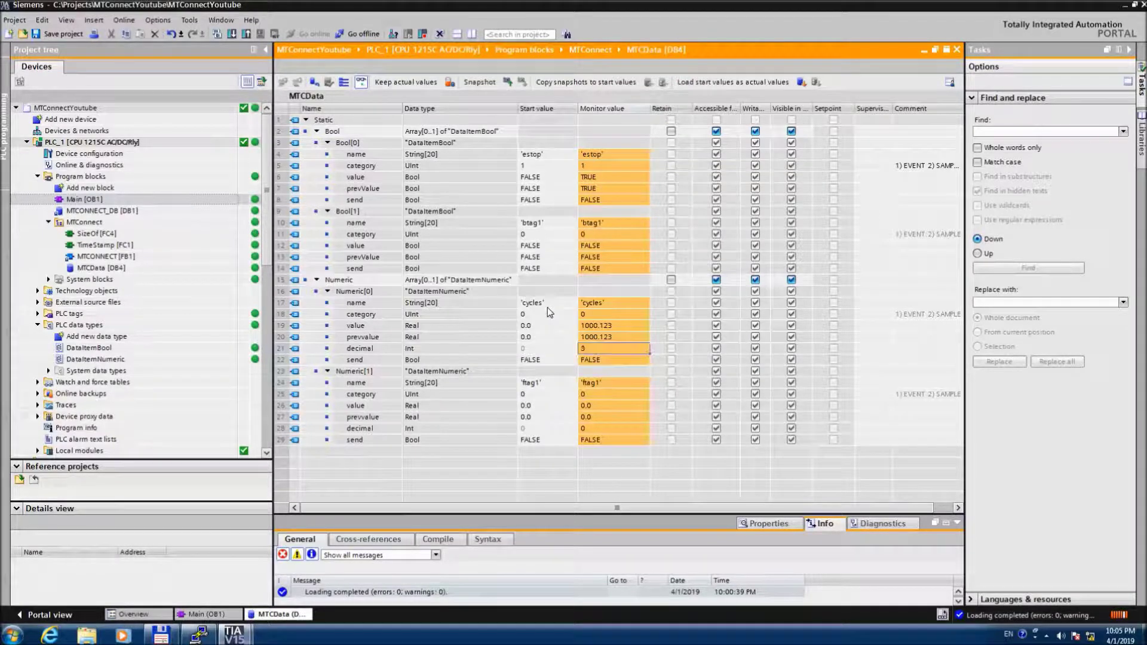
left_click(589, 325)
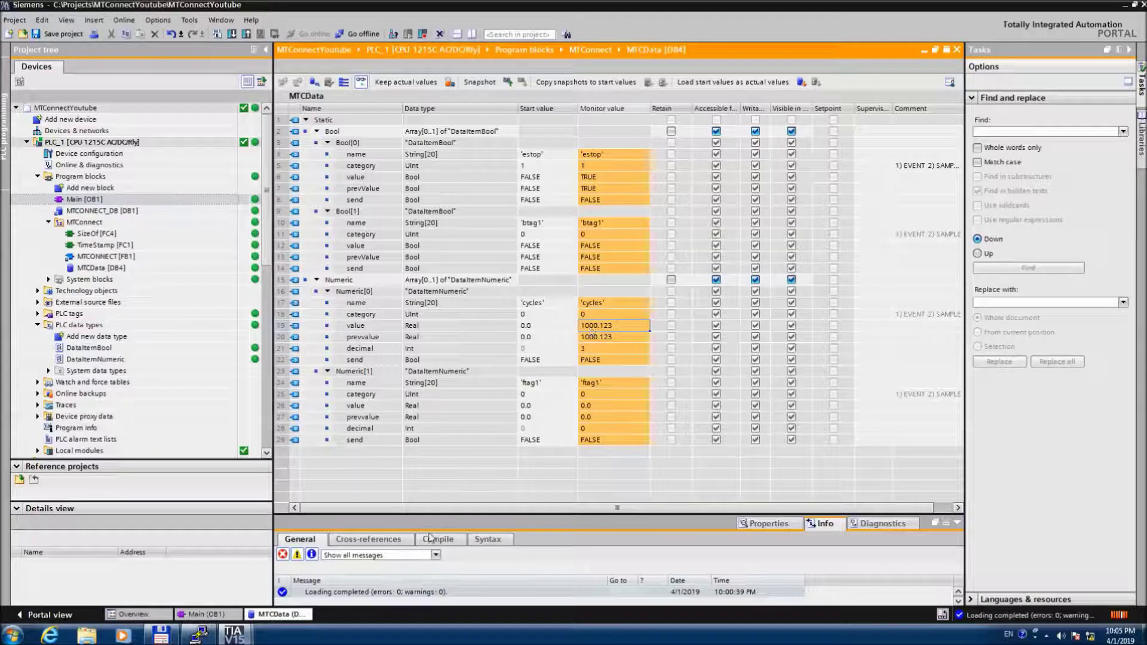
left_click(212, 638)
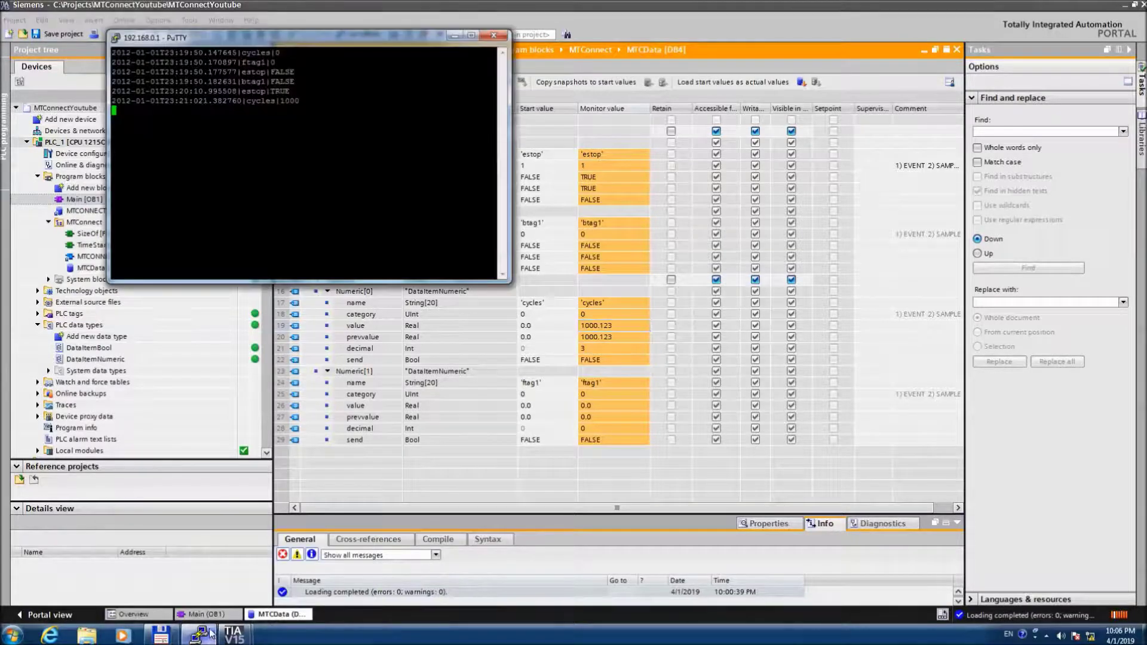
Modify the monitored value of Numeric[0] in MTCData to 1000.121
left_click(629, 329)
right_click(629, 329)
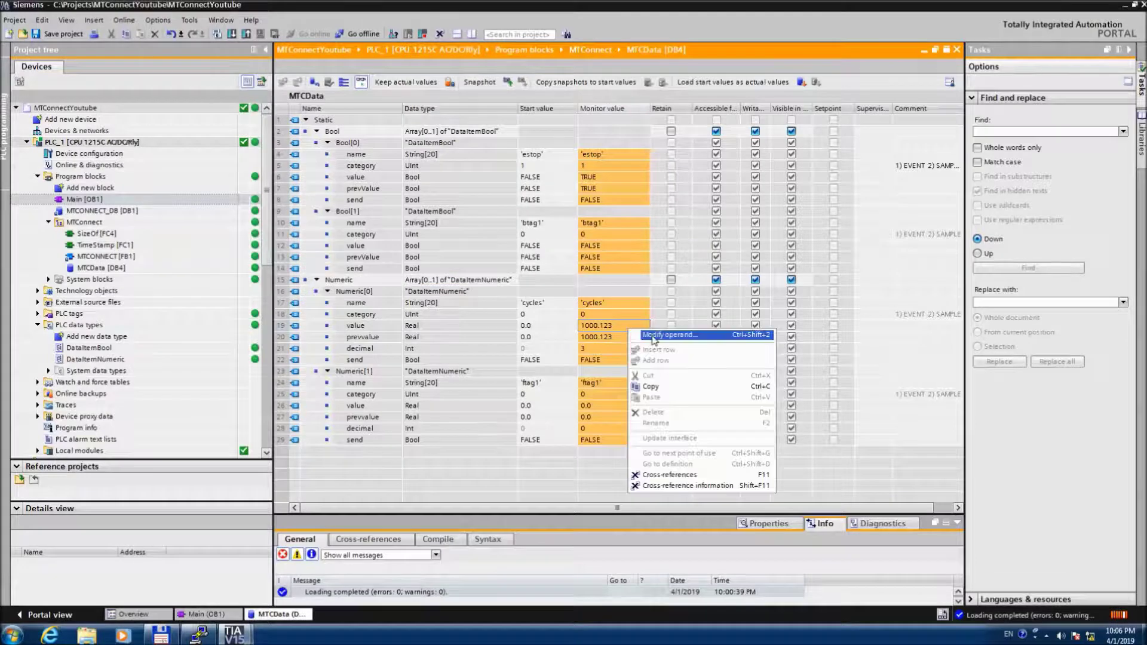
left_click(654, 335)
type("1000.121")
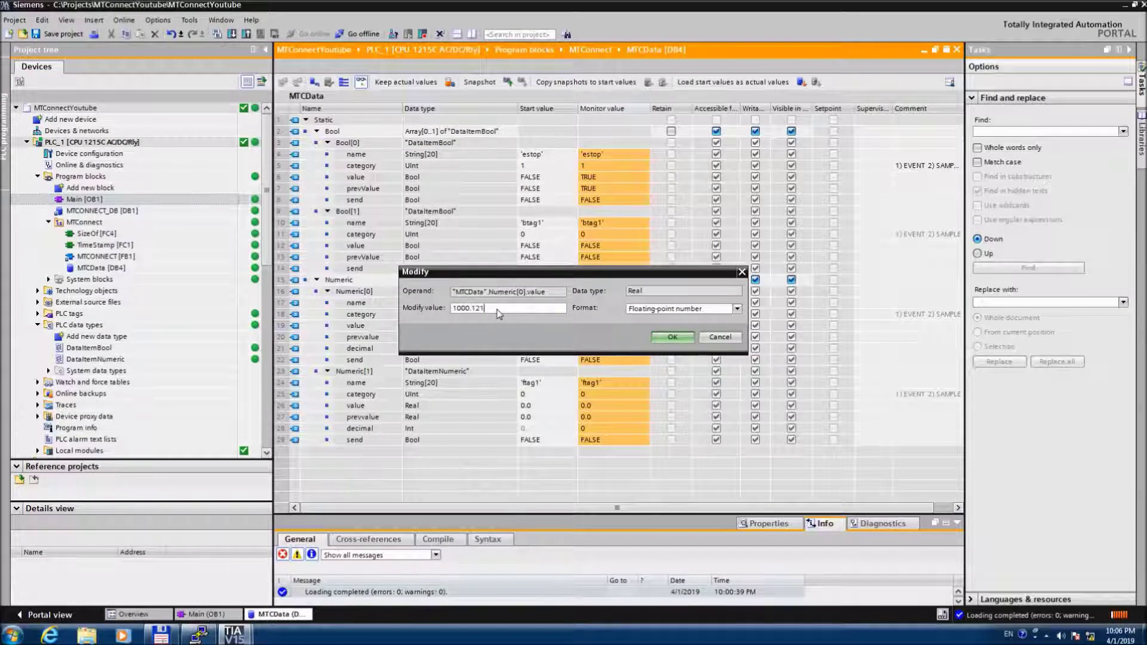
key("Return")
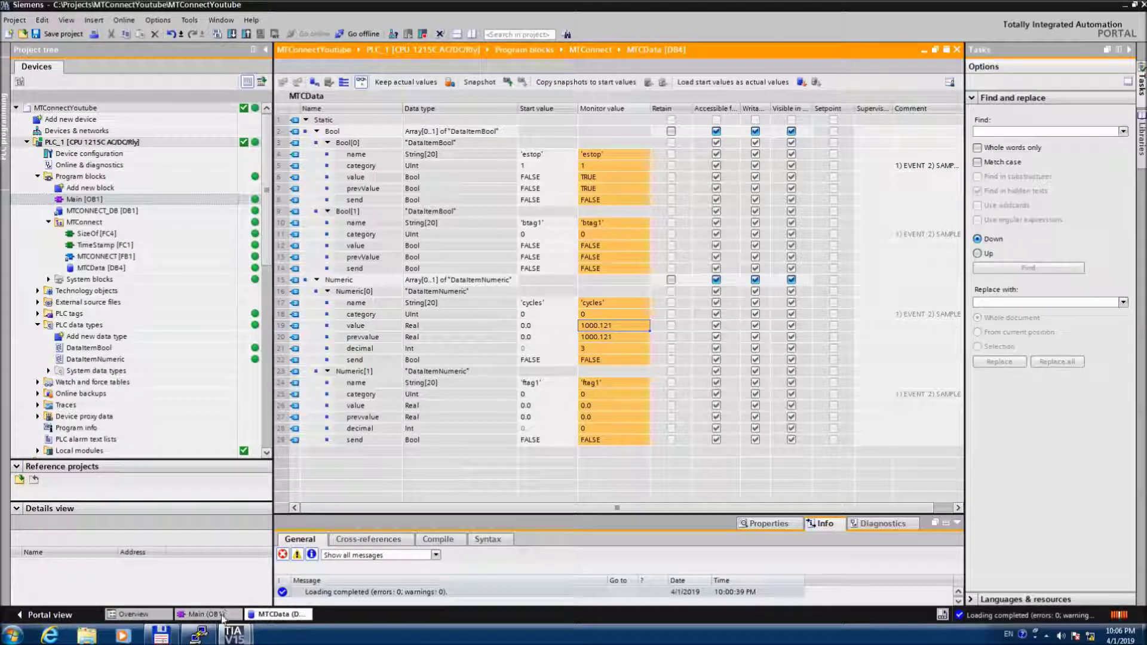
Examine the cycles output in the PuTTY terminal, move it off the data block, and return to the Main block
left_click(199, 635)
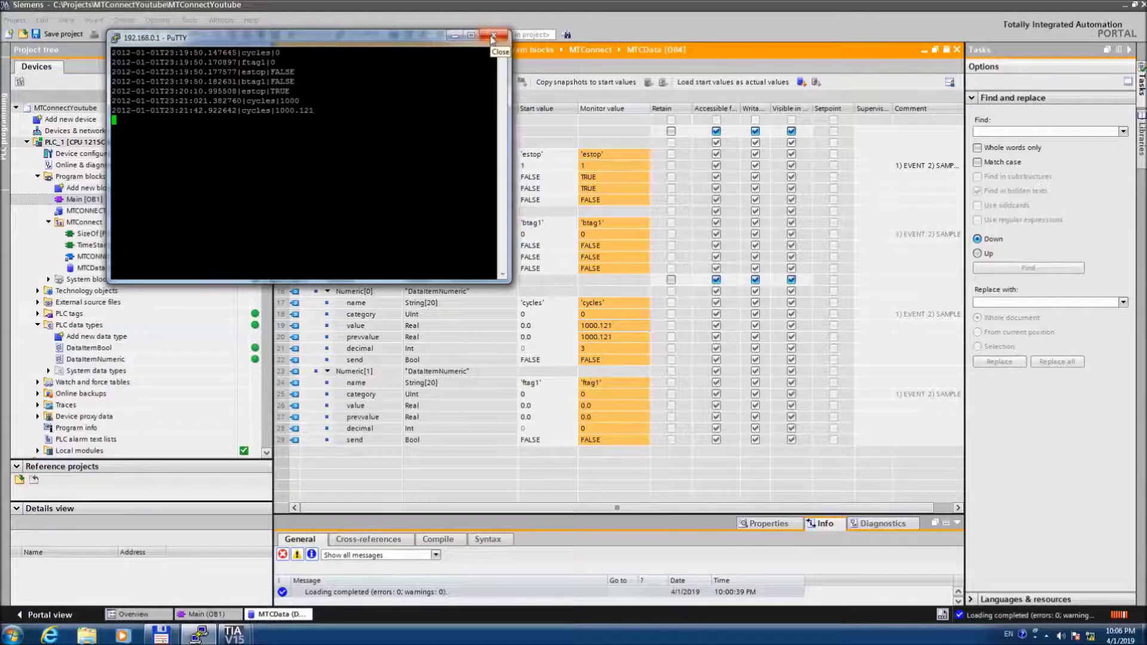
left_click_drag(443, 39, 1028, 387)
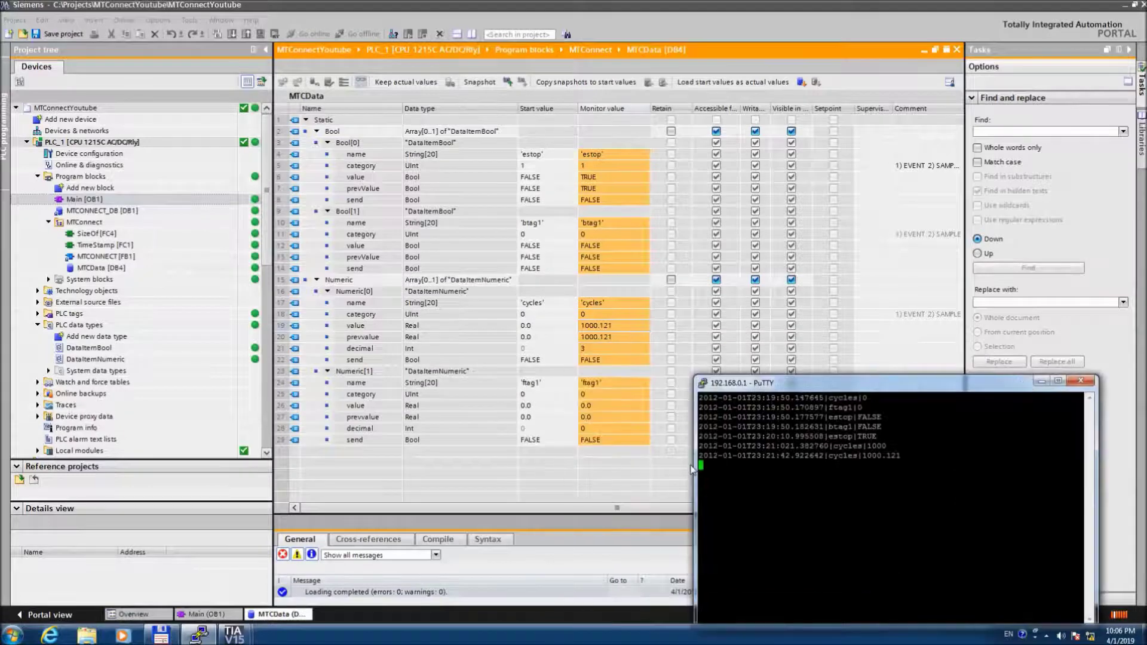
left_click(216, 608)
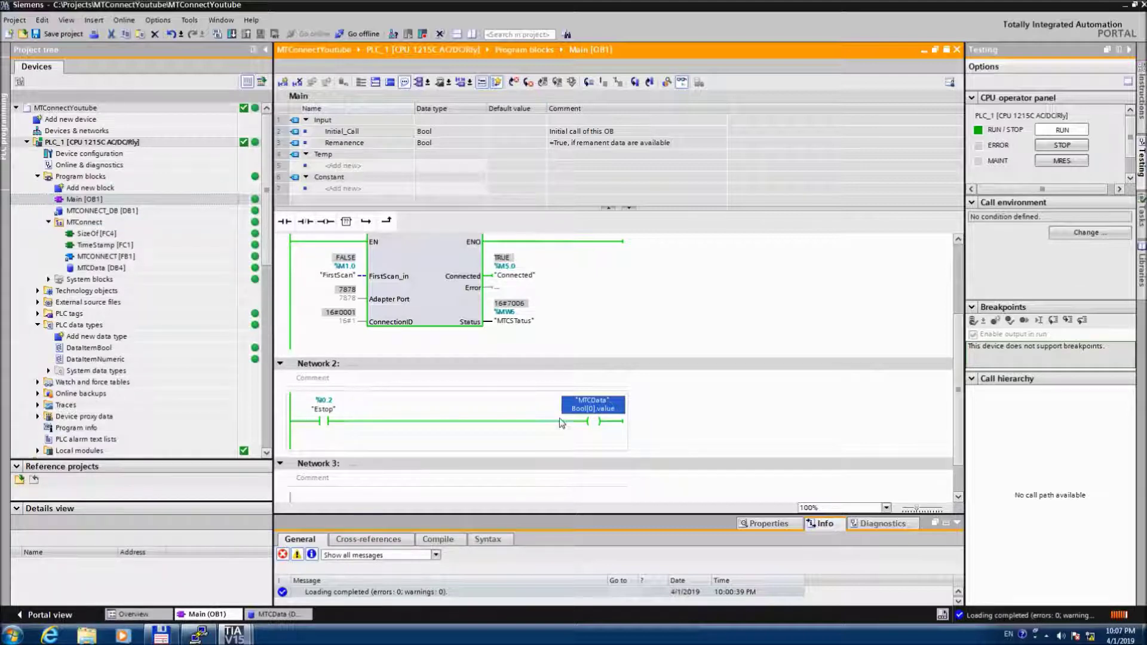
Add a Cyclic interrupt organization block in LAD with automatic numbering and a cyclic time of 100 ms
left_click(98, 190)
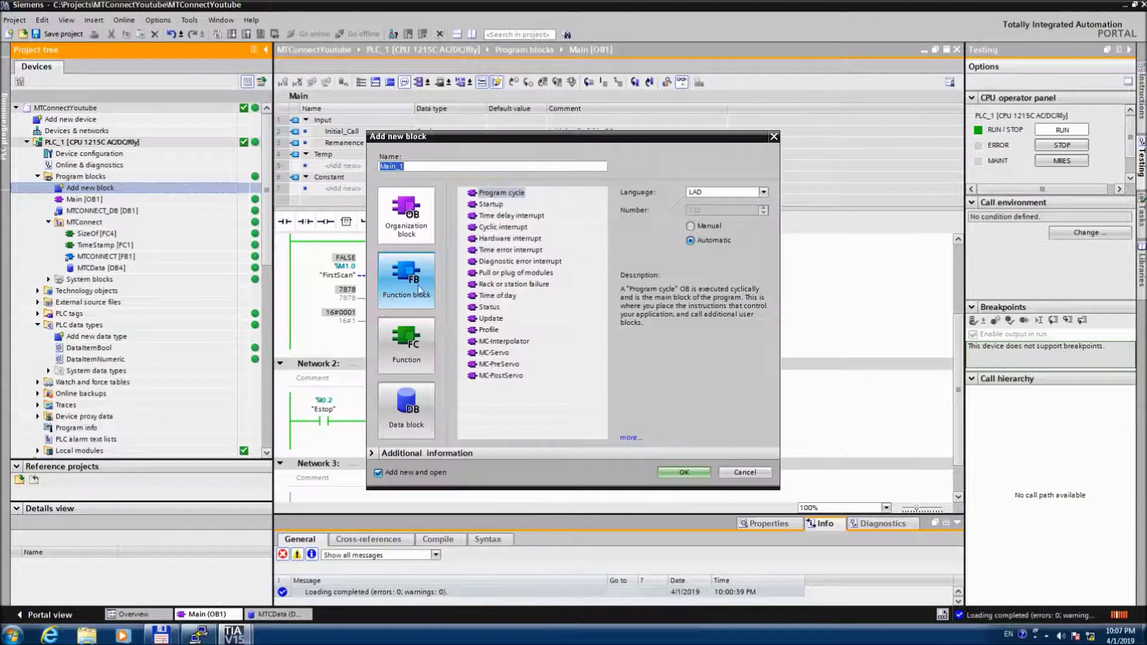
left_click(513, 227)
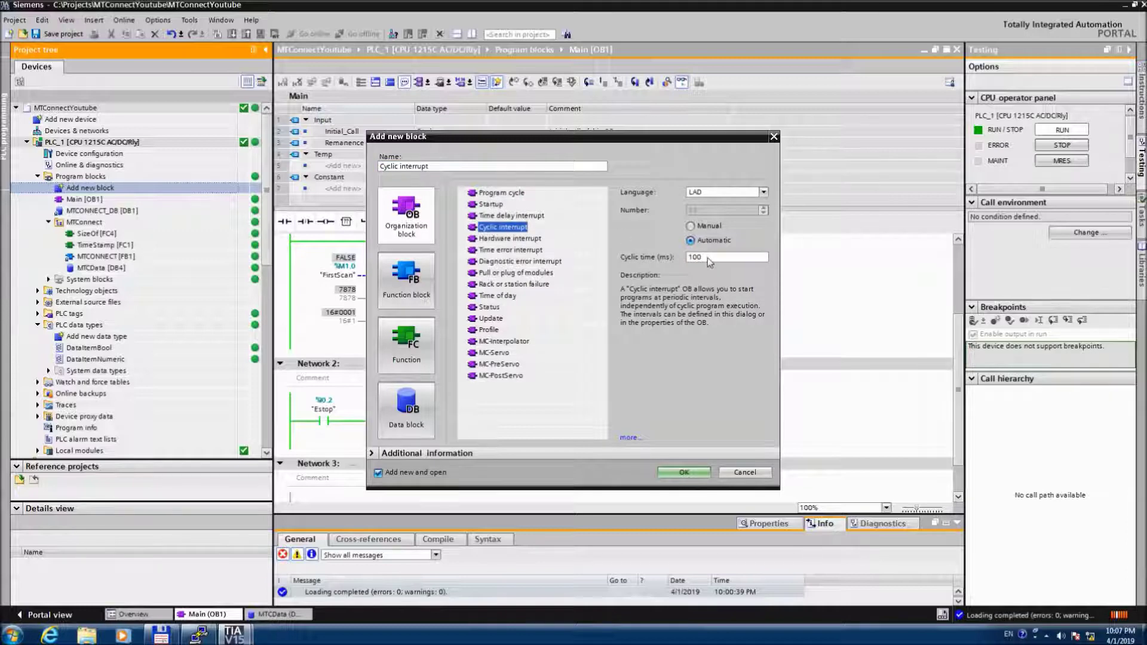
key("Escape")
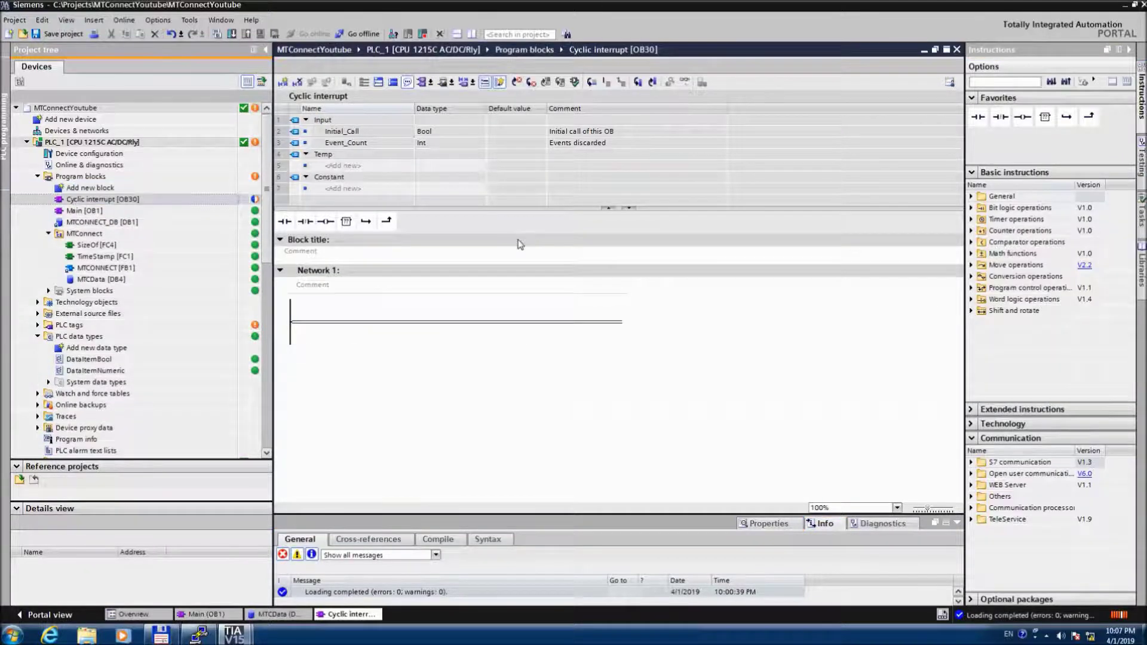
Set the cyclic time to 500 ms in the properties of the Cyclic interrupt block
right_click(104, 199)
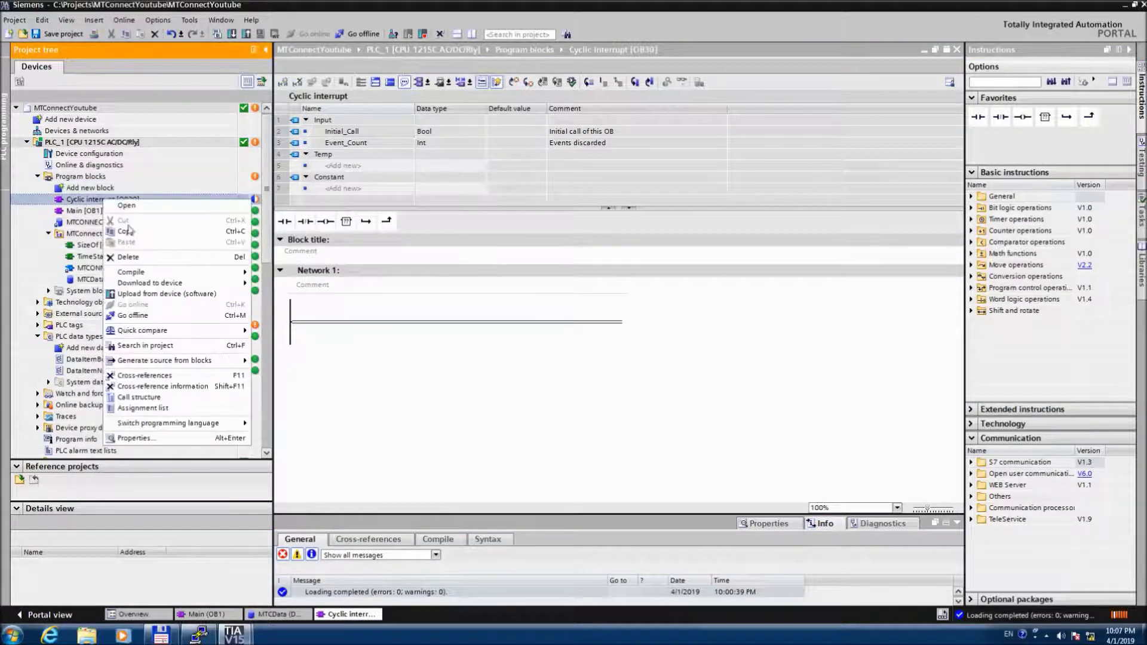
left_click(171, 440)
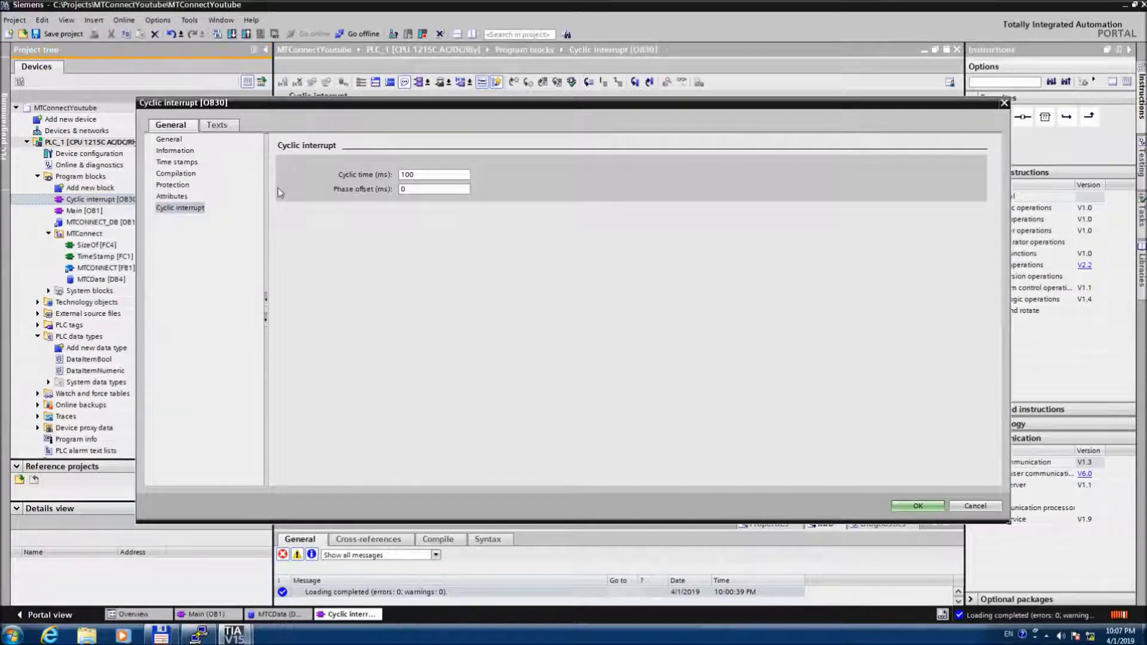
left_click(428, 174)
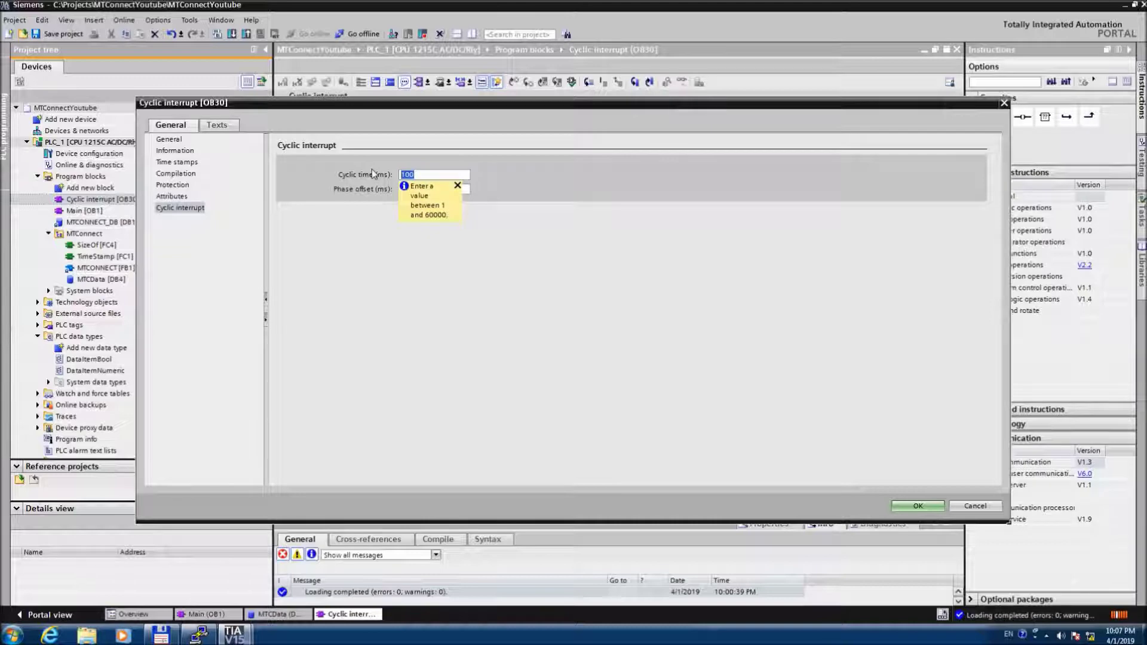
type("5")
key("Return")
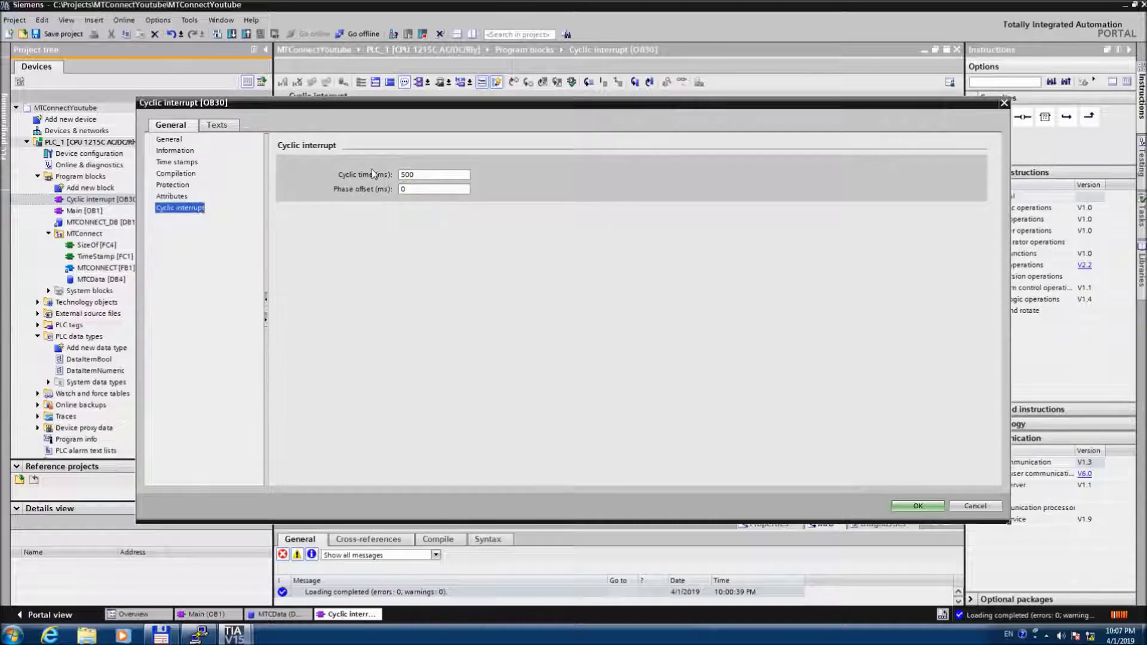
left_click(918, 507)
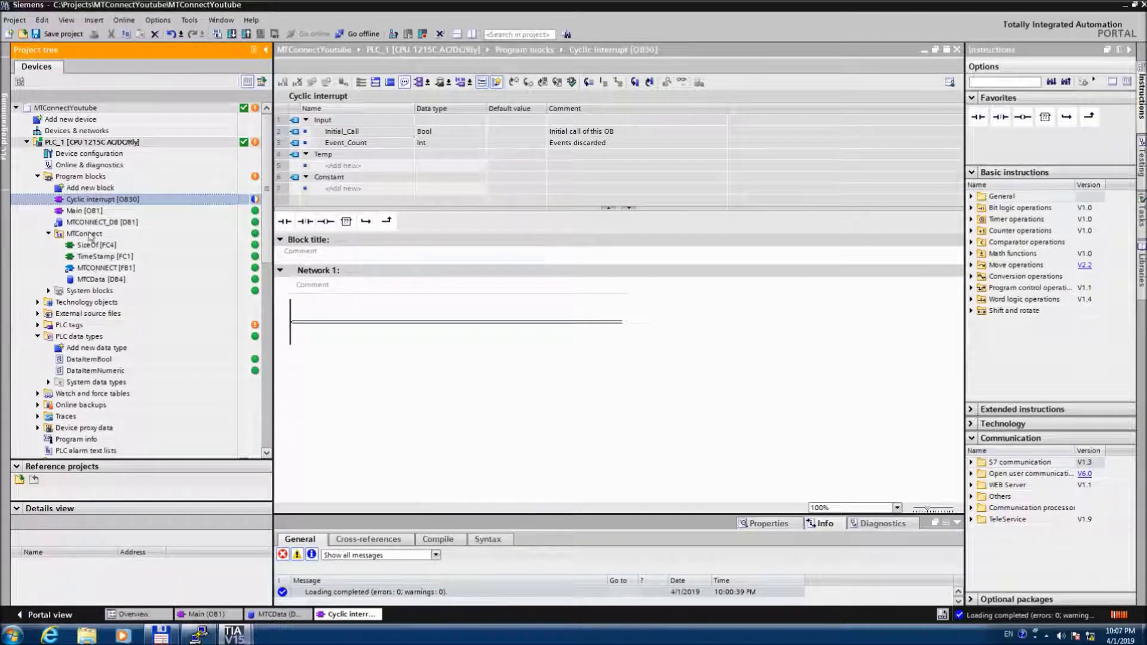
Turn off monitoring in the Main block and cut Network 2, which holds the Estop contact and MTCData coil
left_click(90, 213)
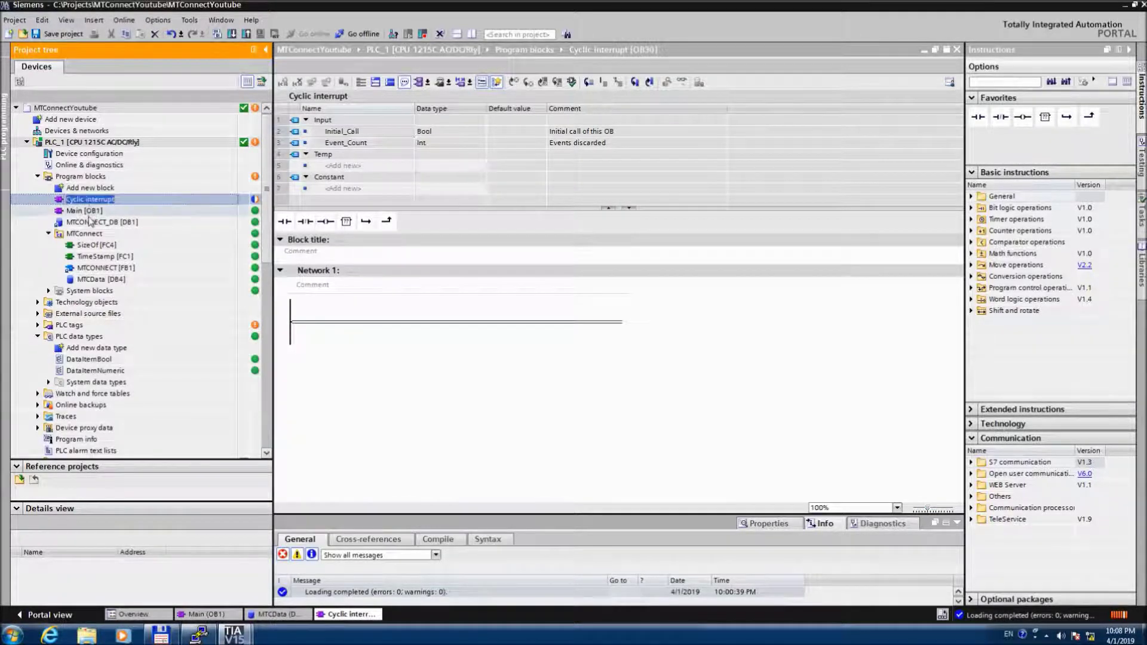
left_click(89, 214)
double_click(89, 212)
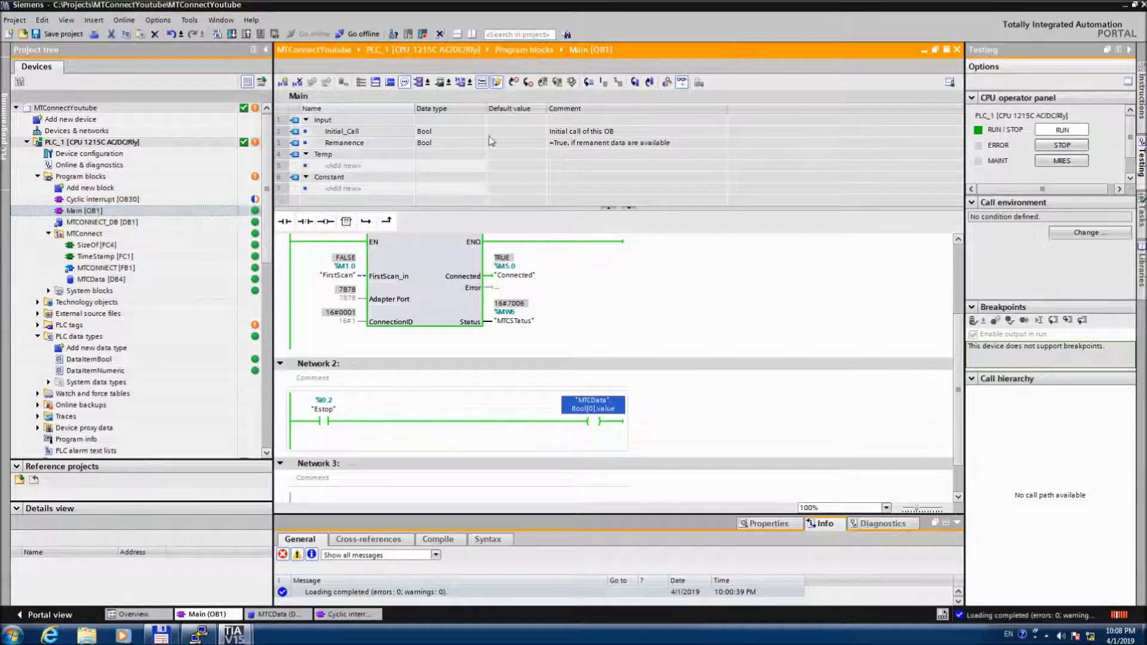
left_click(681, 81)
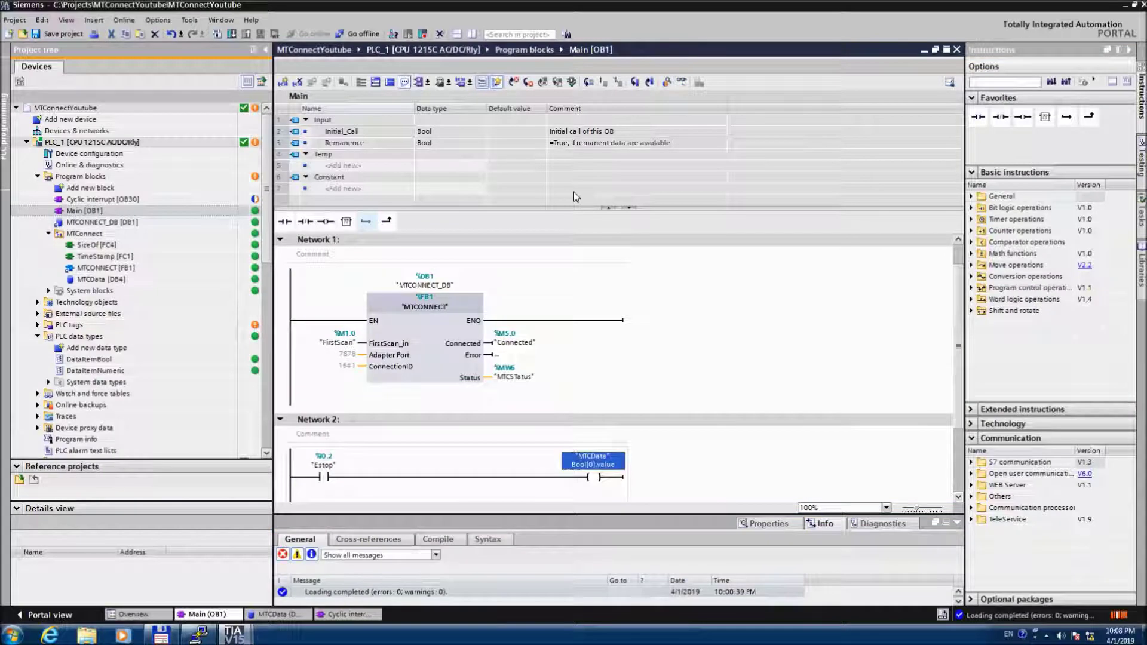
right_click(320, 421)
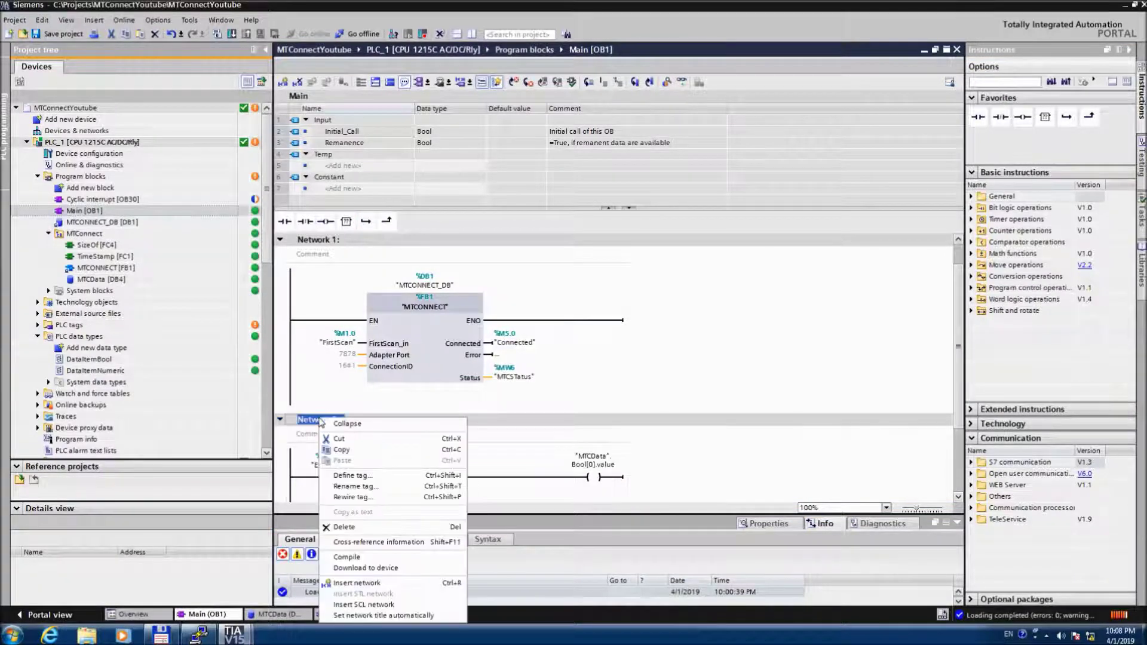
left_click(344, 527)
Paste the cut Estop network into the Cyclic interrupt block after Network 1
double_click(134, 202)
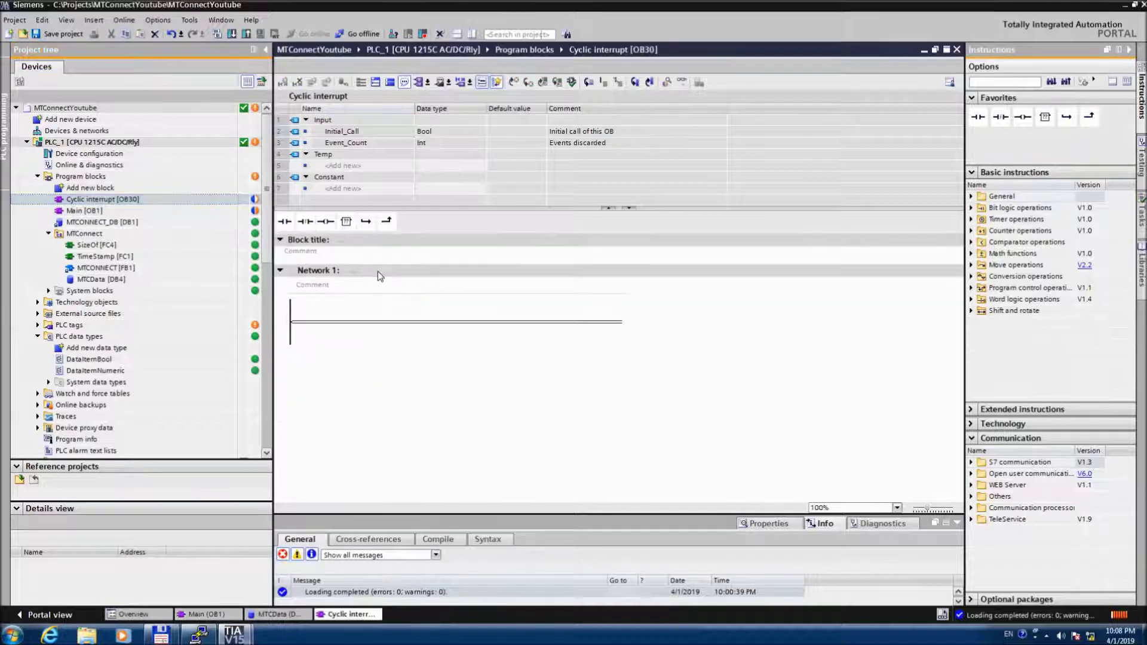
right_click(328, 272)
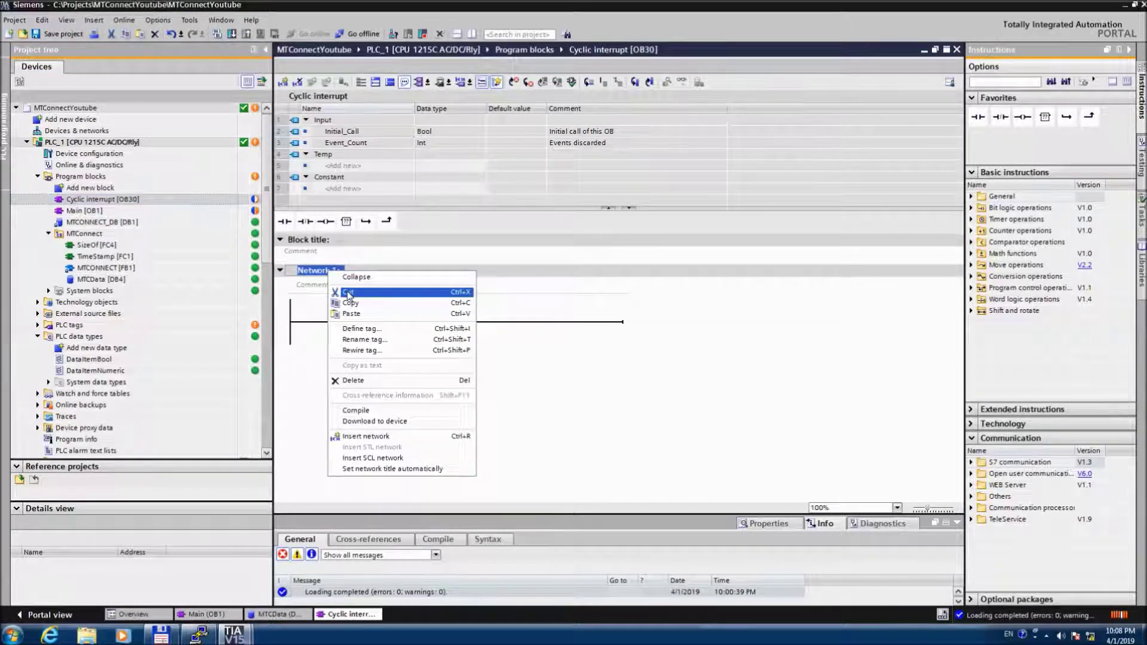
left_click(351, 314)
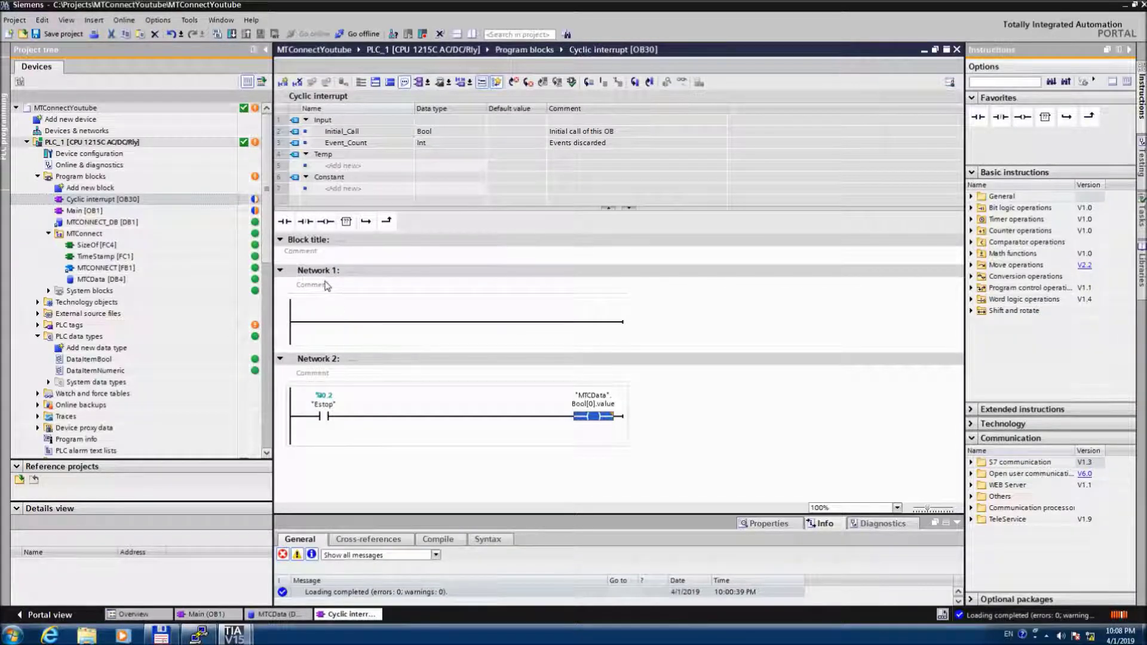
Insert a new network below the Estop network and delete the empty Network 1 above it
right_click(315, 361)
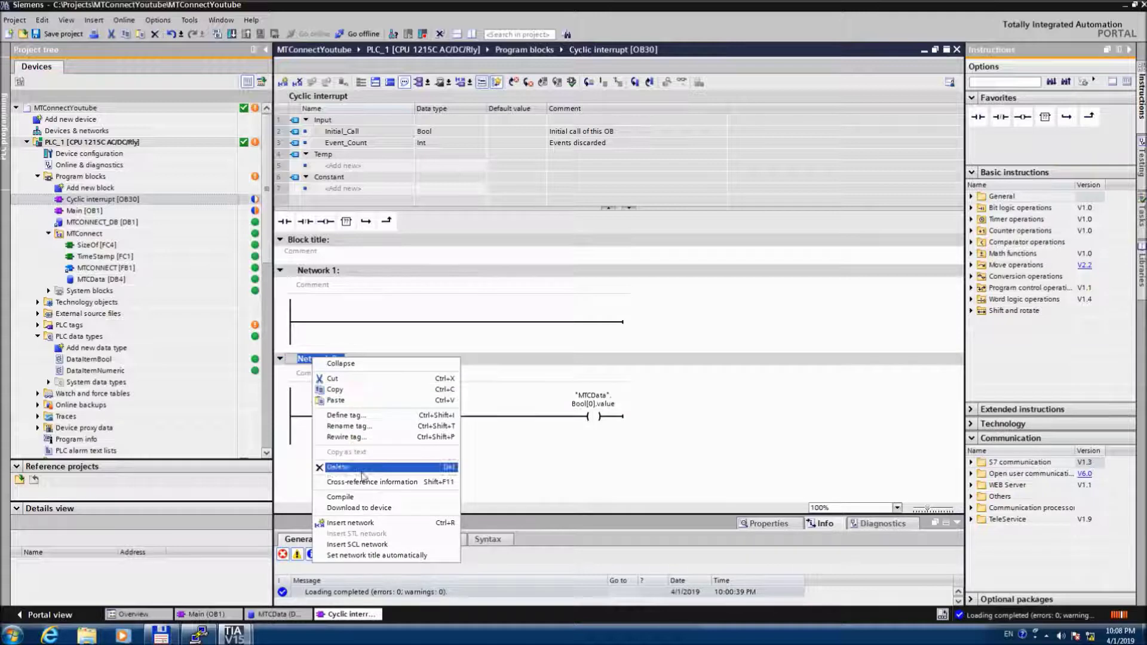
left_click(352, 523)
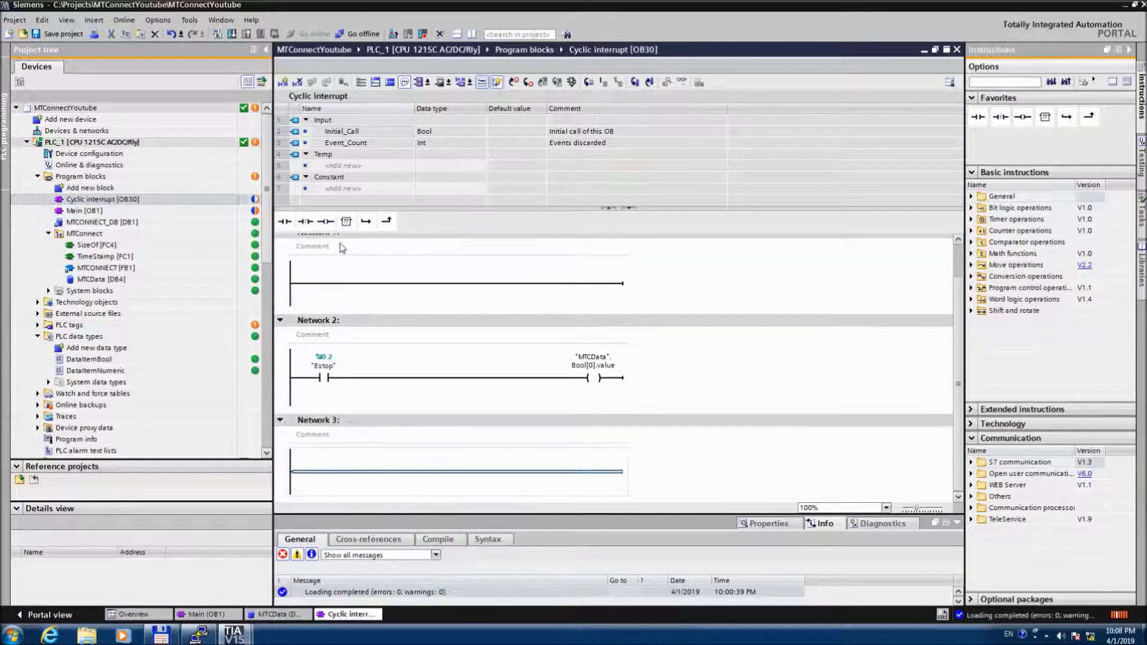
scroll(960, 384, "up", 2)
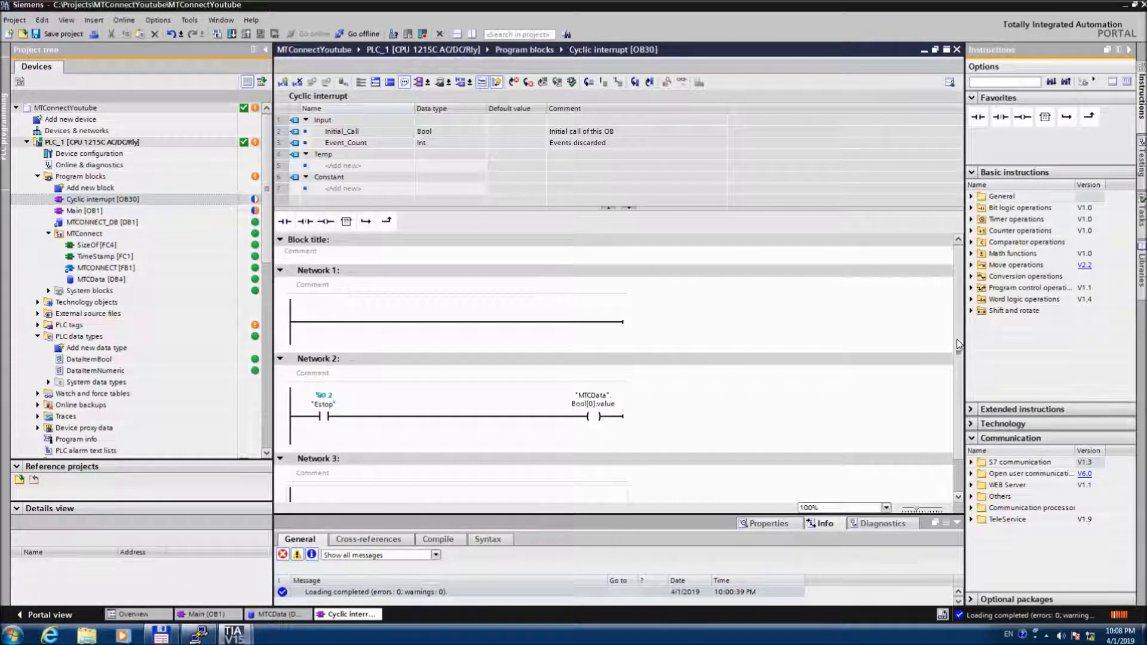
left_click(321, 272)
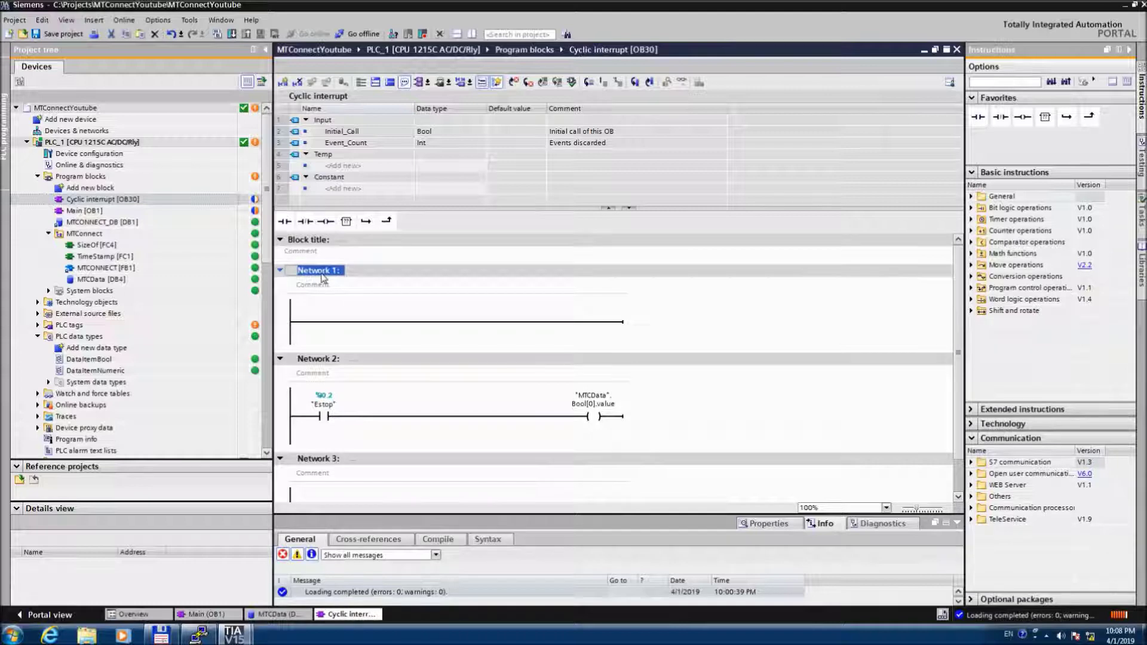
key("Delete")
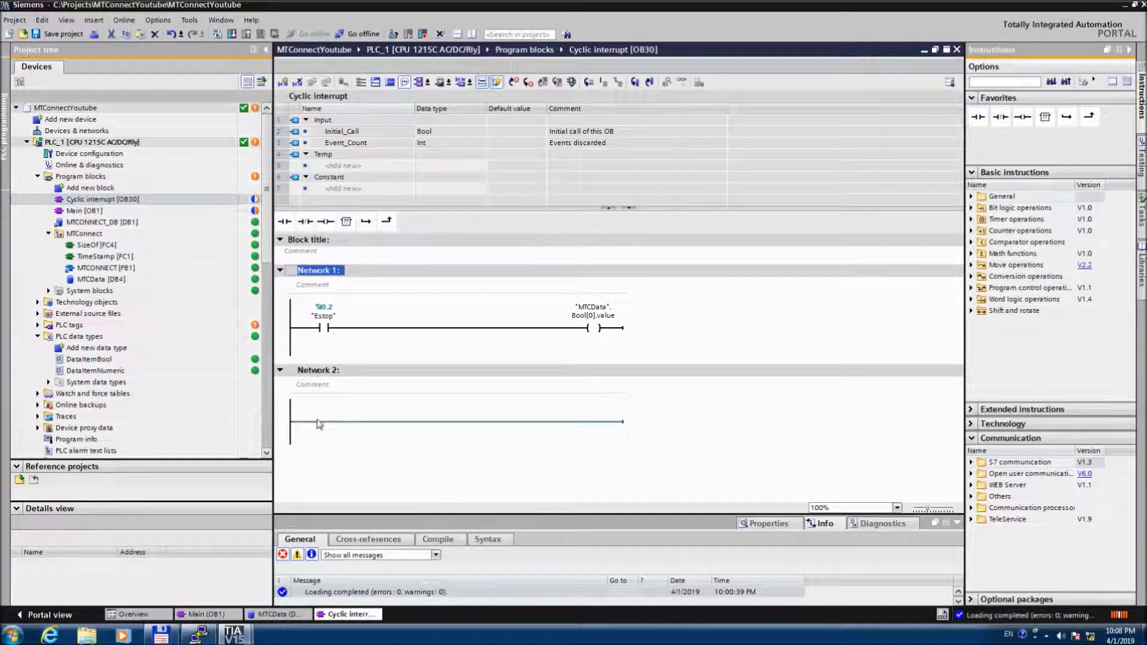
Copy the Estop network and paste the duplicate directly below it as Network 2
left_click(319, 422)
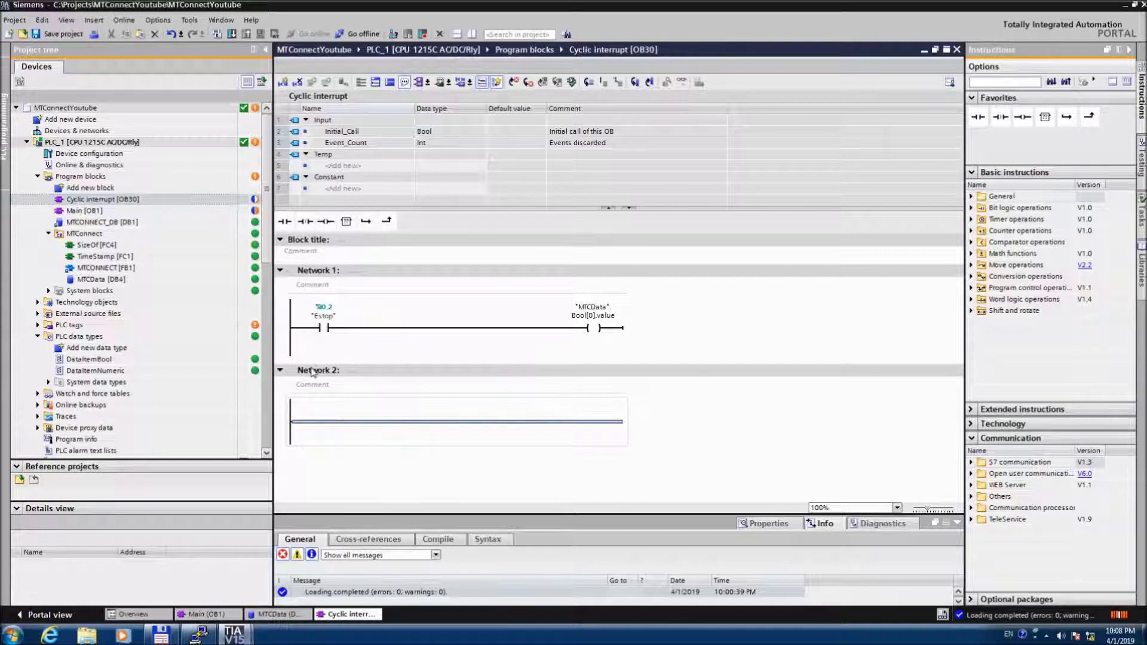
right_click(323, 274)
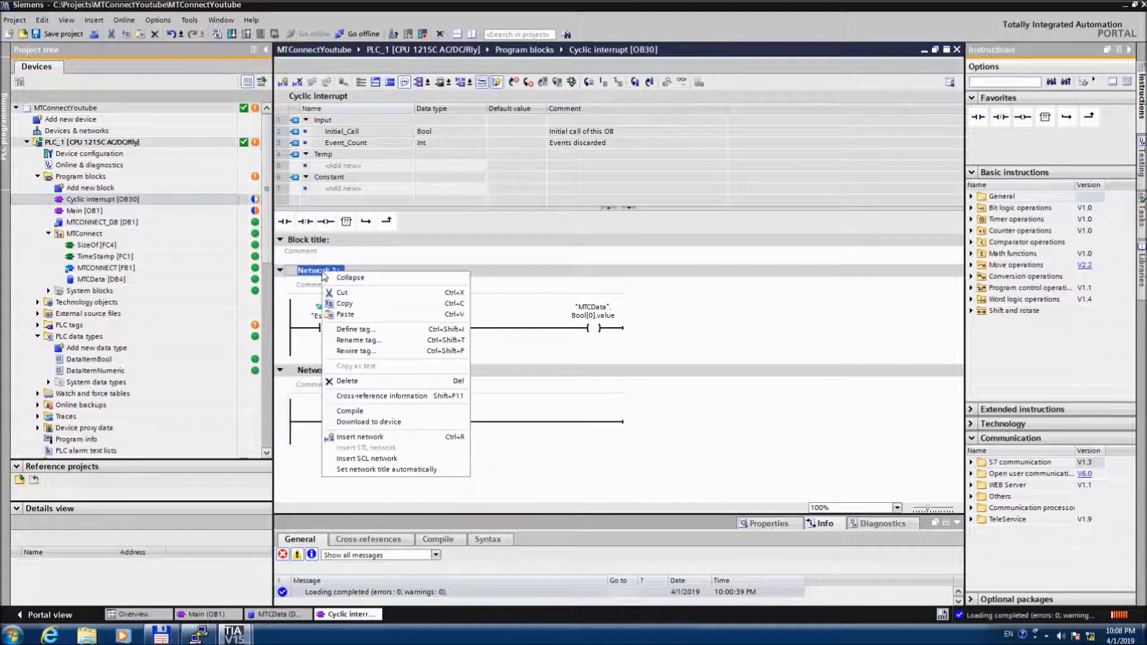
left_click(345, 304)
key("ctrl+v")
Set the operand of the contact in Network 2 to I0.3
double_click(328, 418)
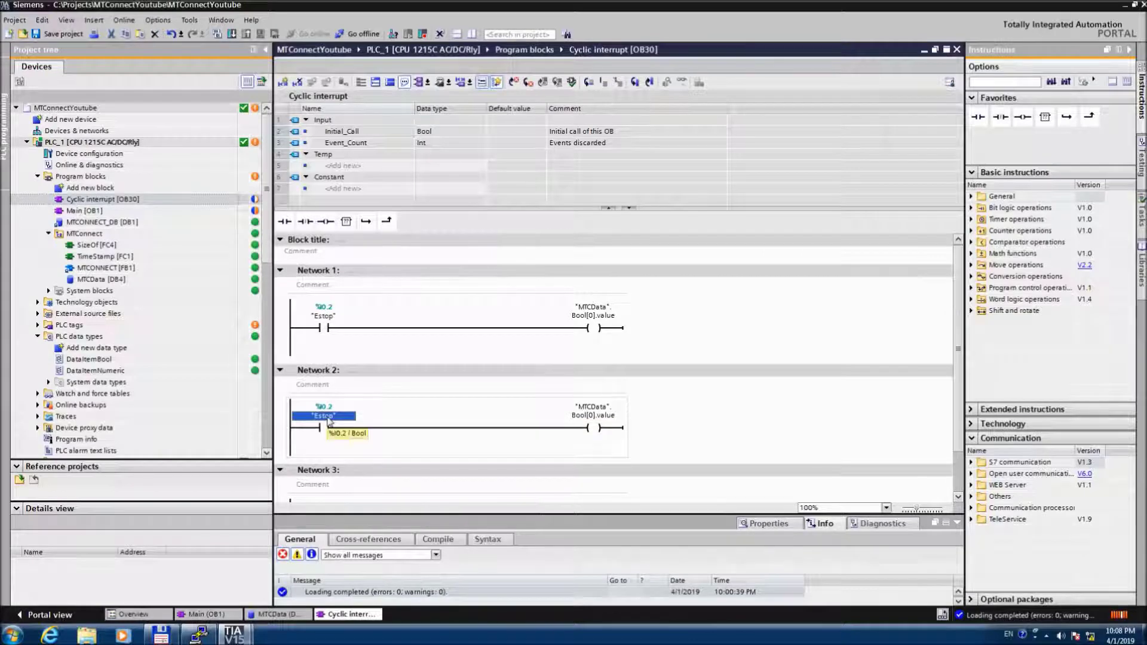
type("I0.3")
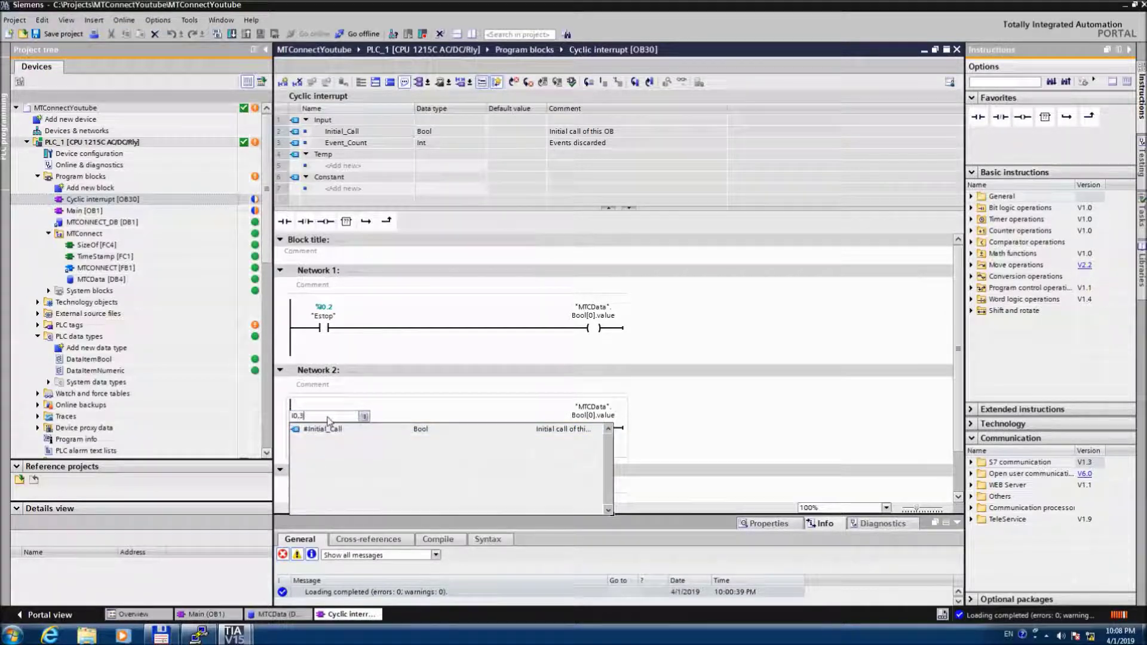
key("Return")
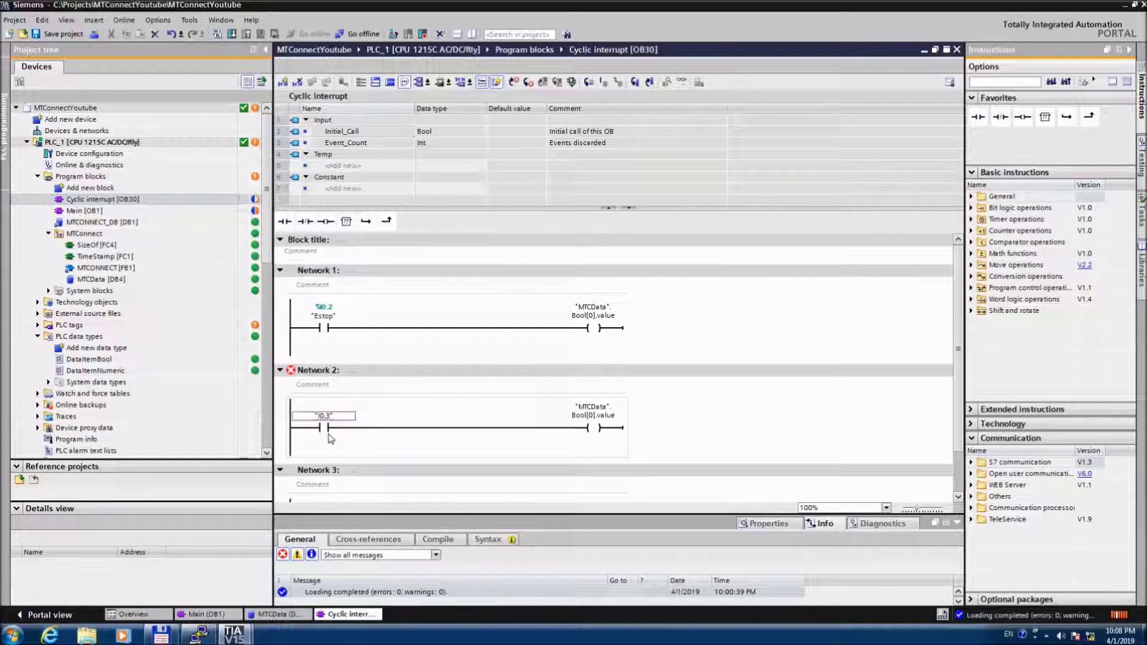
right_click(330, 423)
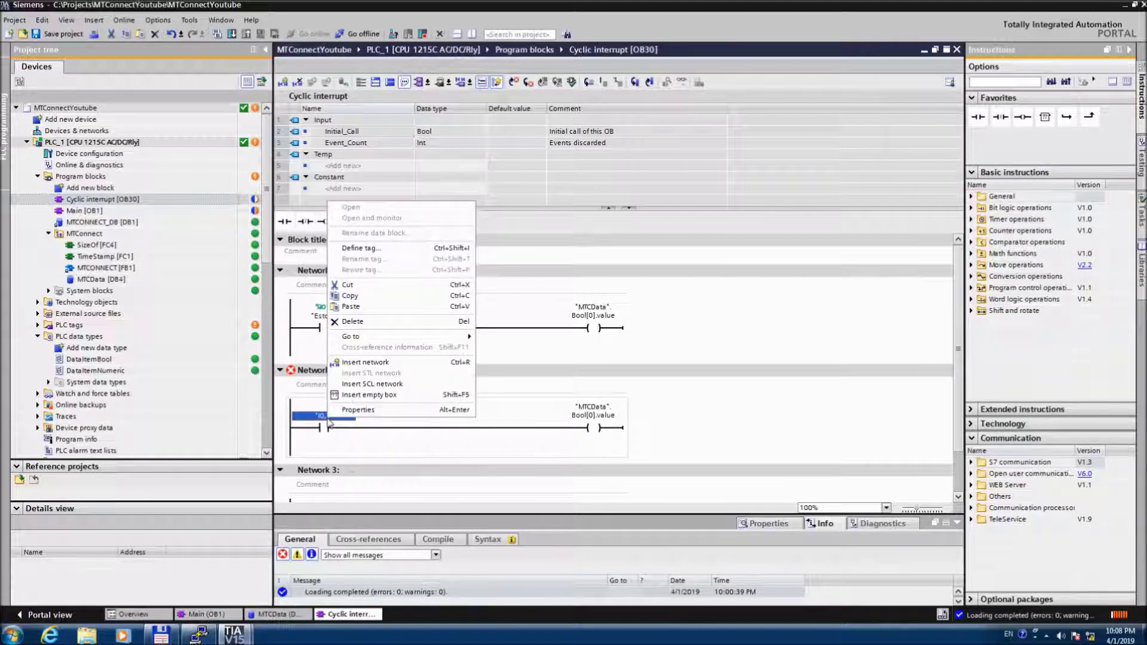
double_click(326, 420)
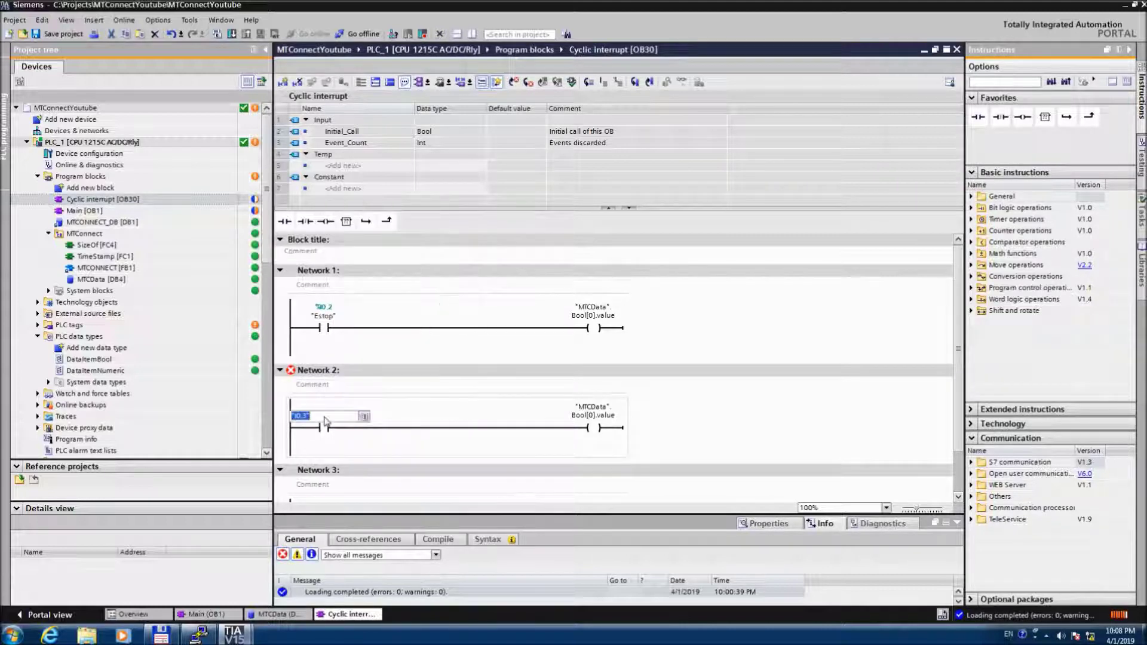
type("I0.3")
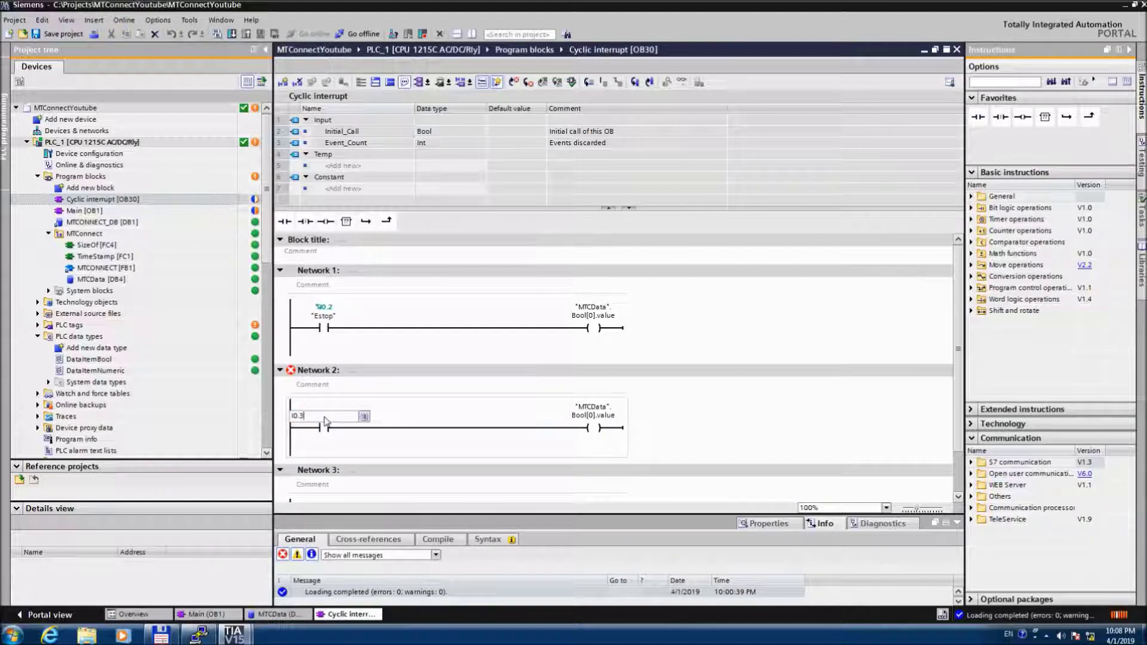
key("Return")
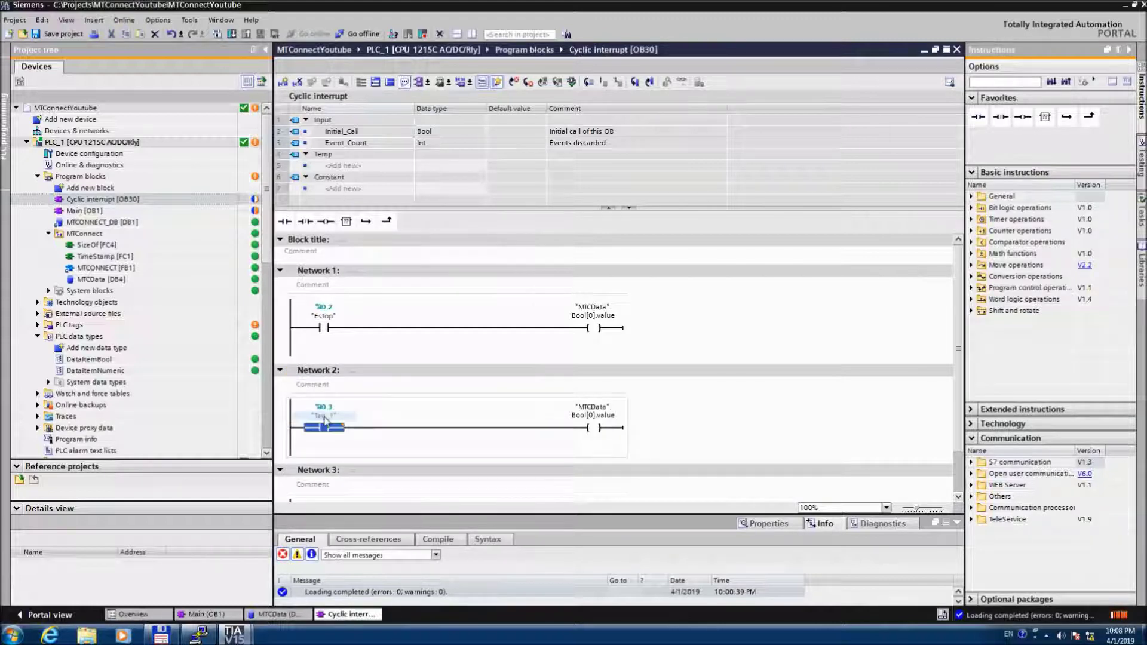
Rename the tag at I0.3 to btag1
right_click(325, 417)
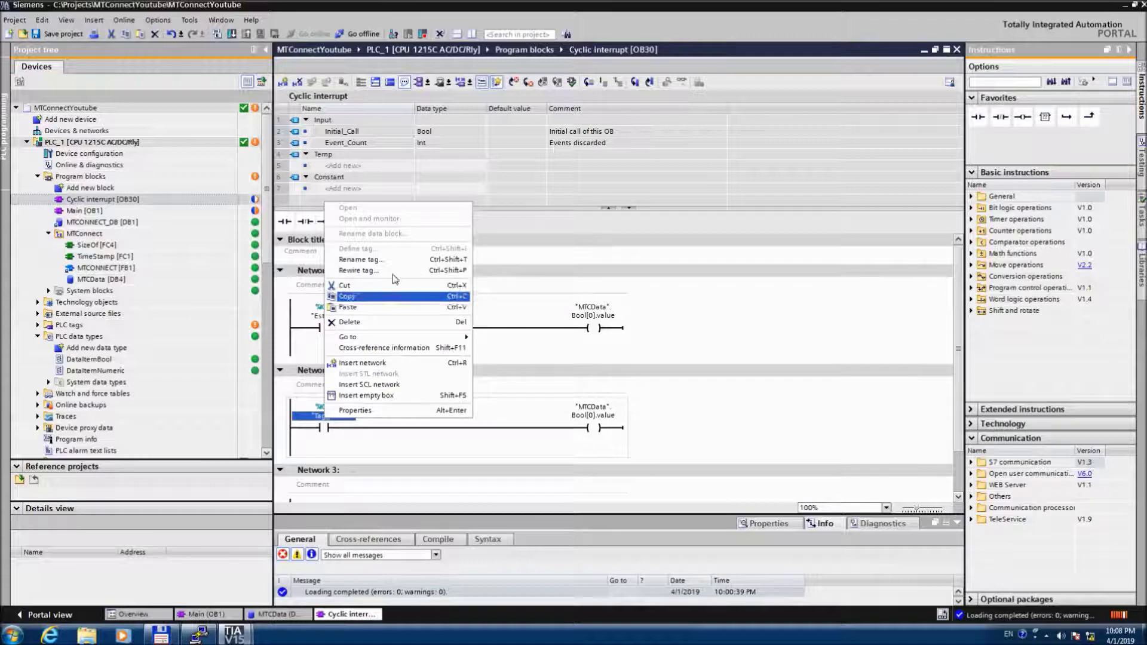
left_click(396, 261)
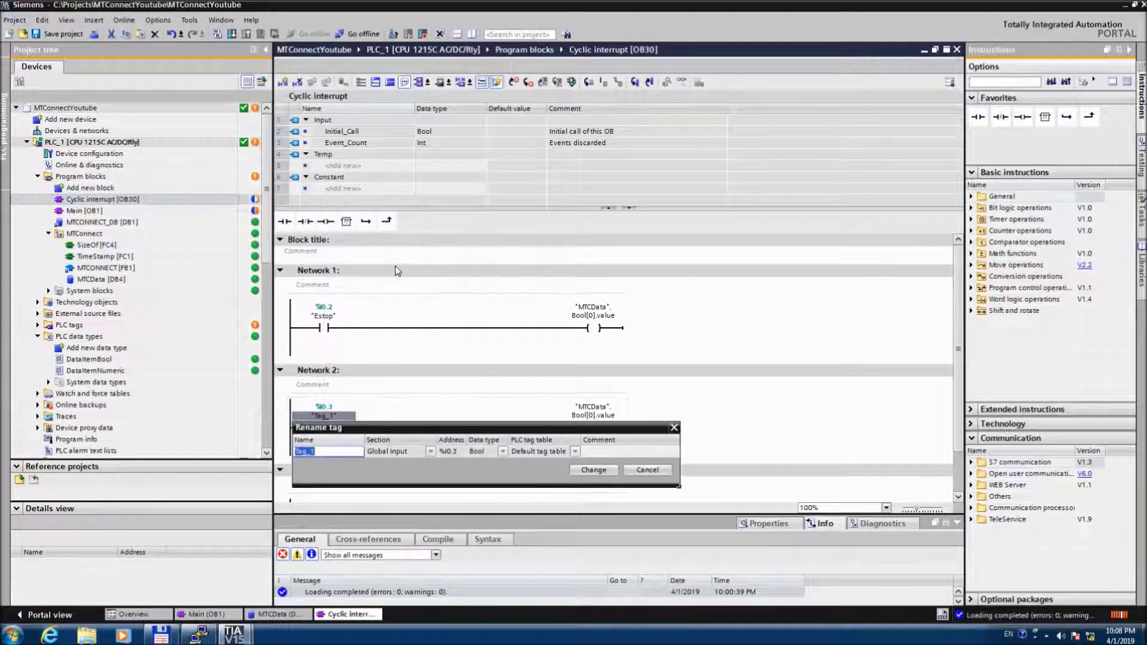
type("btag1")
key("Tab")
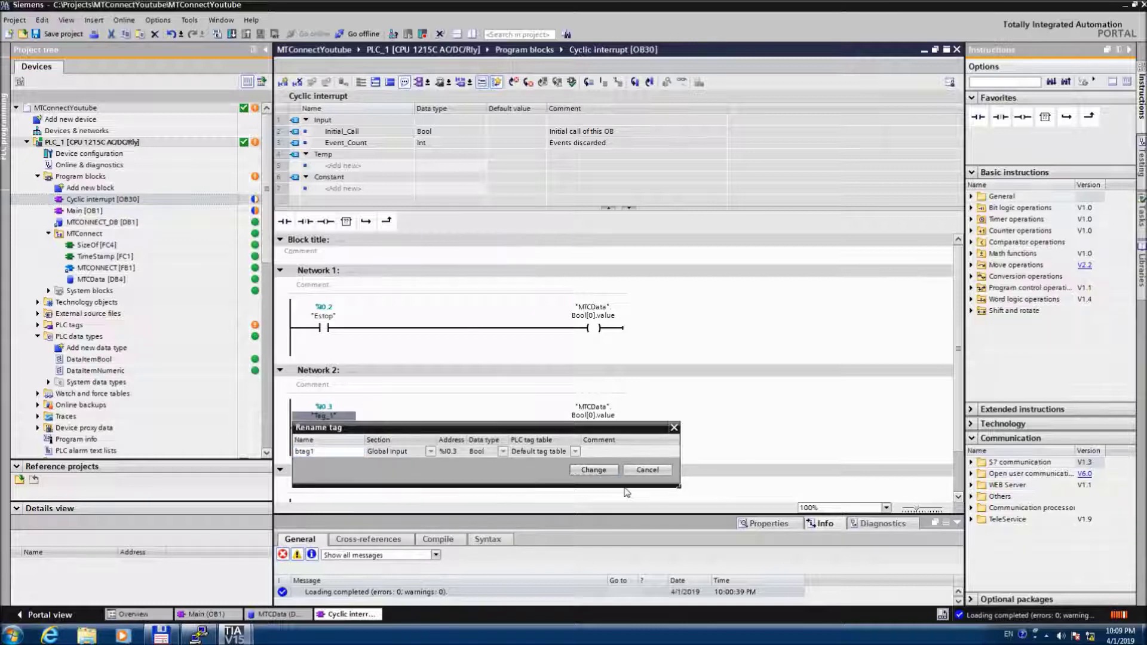
left_click(611, 471)
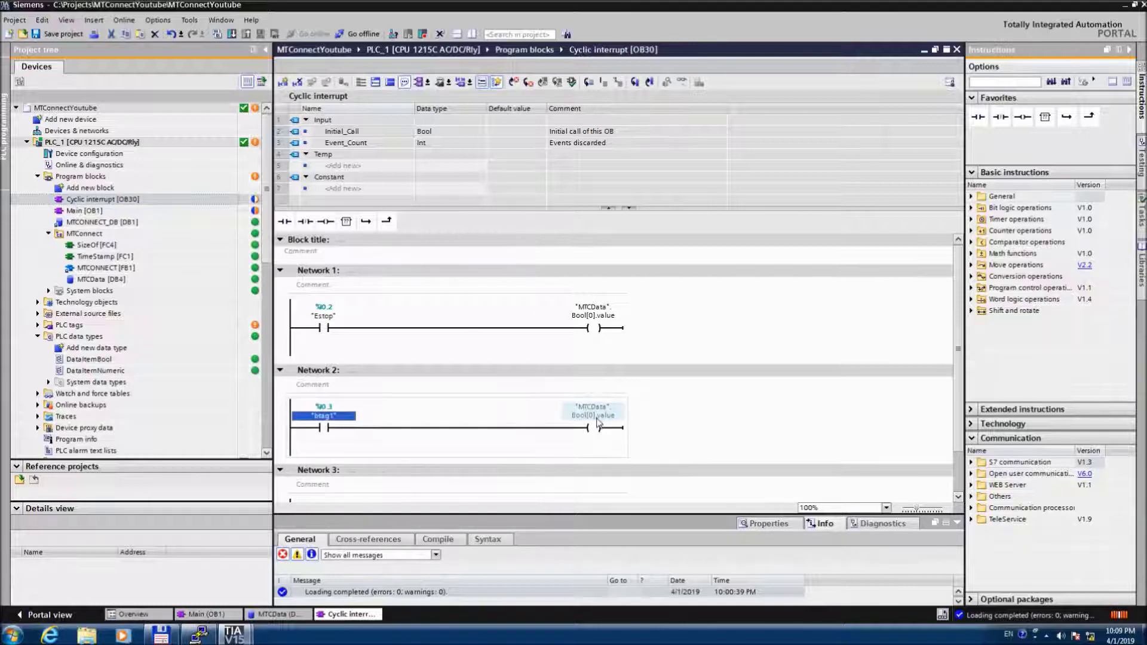
Try to change the array index in the operand of the Network 2 coil
left_click(579, 413)
left_click(577, 417)
left_click(575, 418)
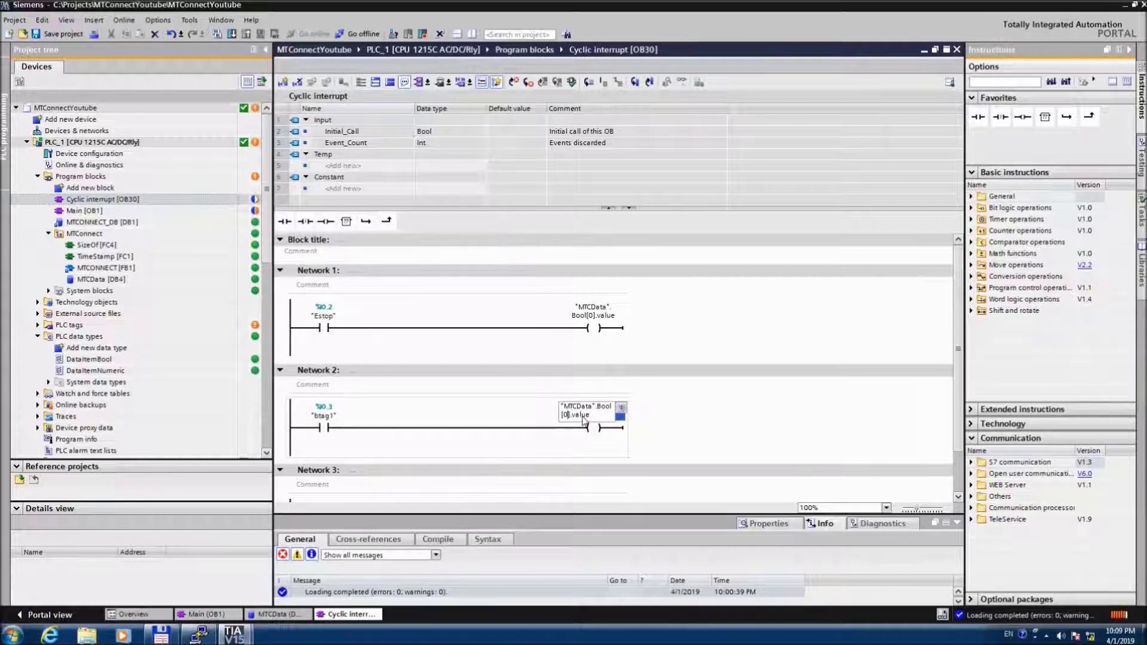
key("Left")
key("Left")
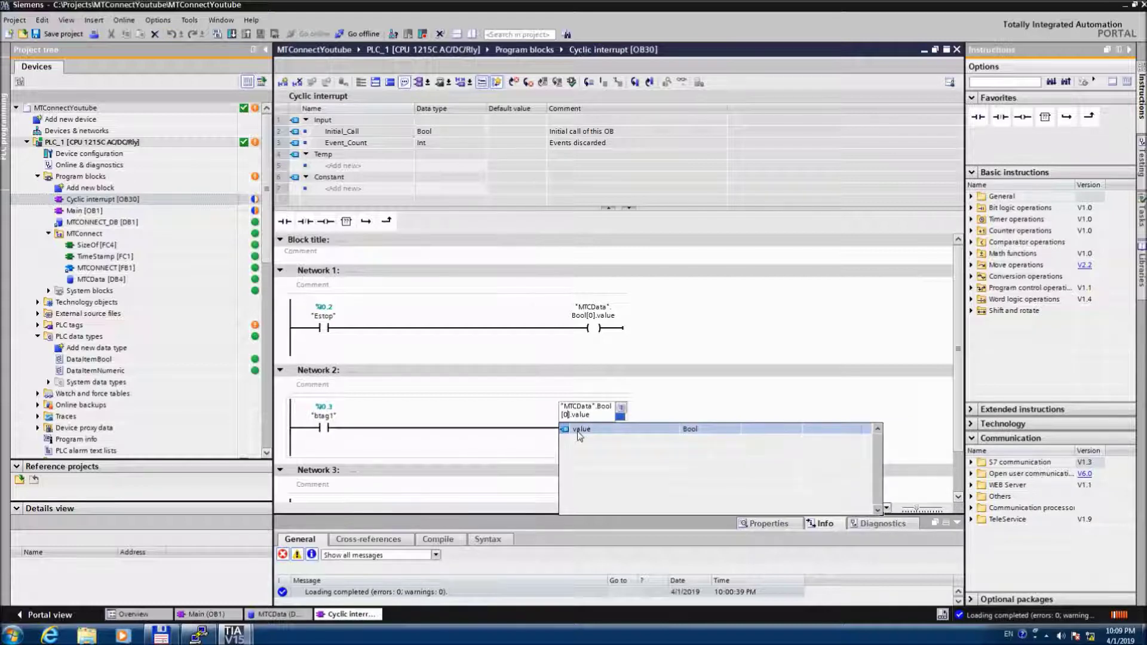
left_click(578, 431)
left_click(493, 495)
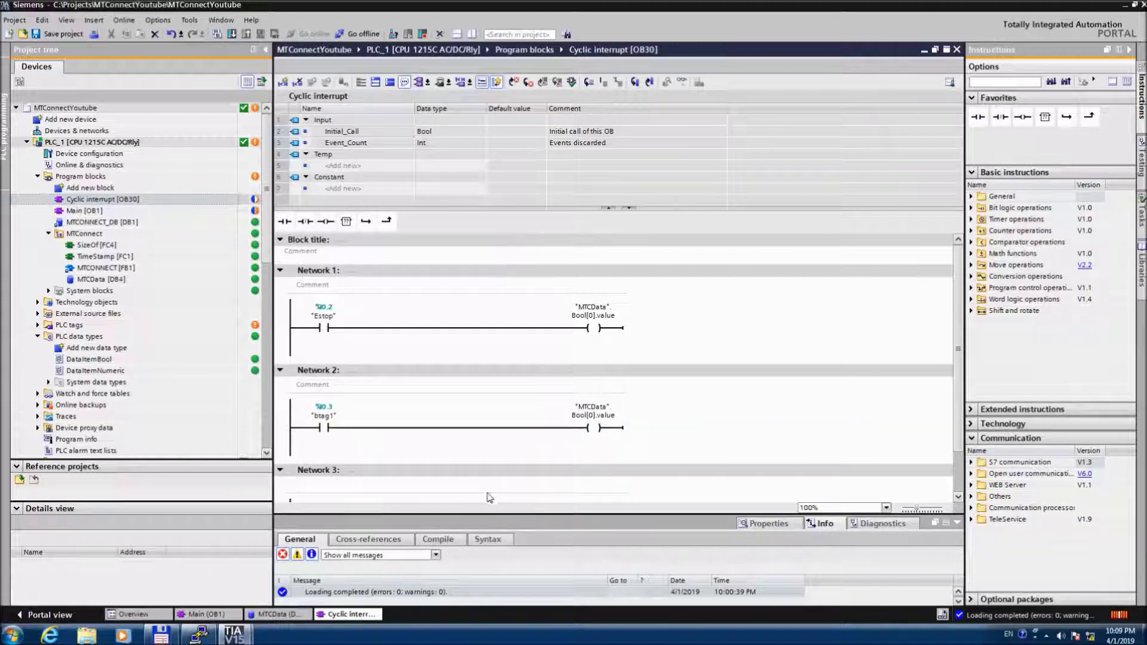
In the MTCData block, modify the monitored decimal operand of Numeric[0] to 0
left_click(278, 615)
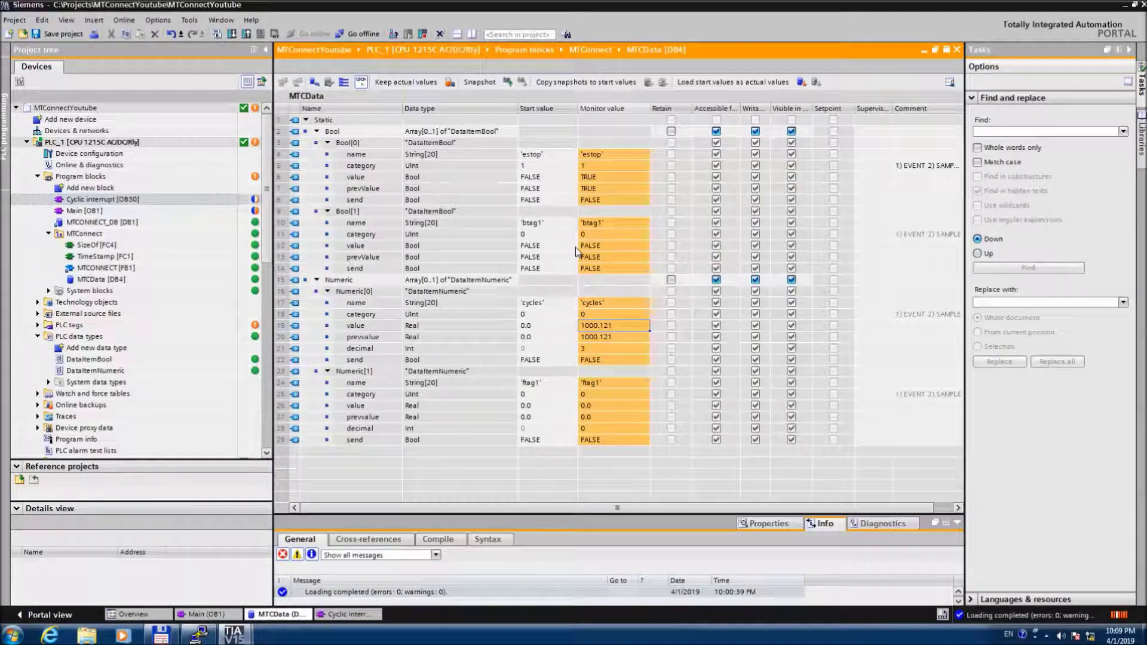
left_click(595, 247)
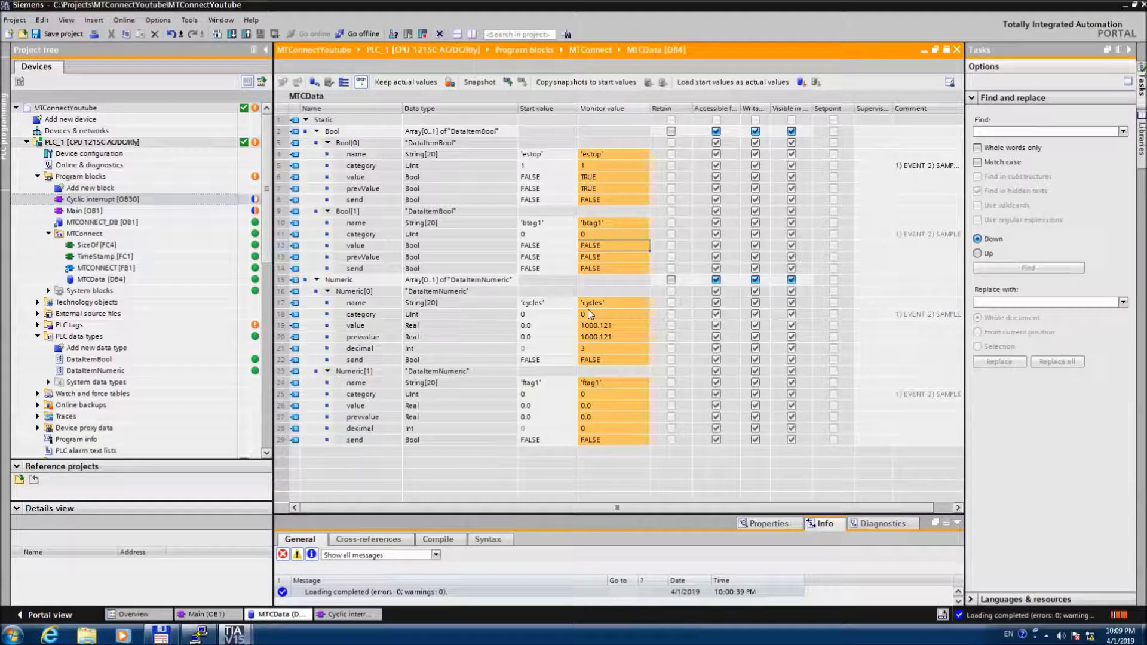
right_click(590, 351)
left_click(615, 357)
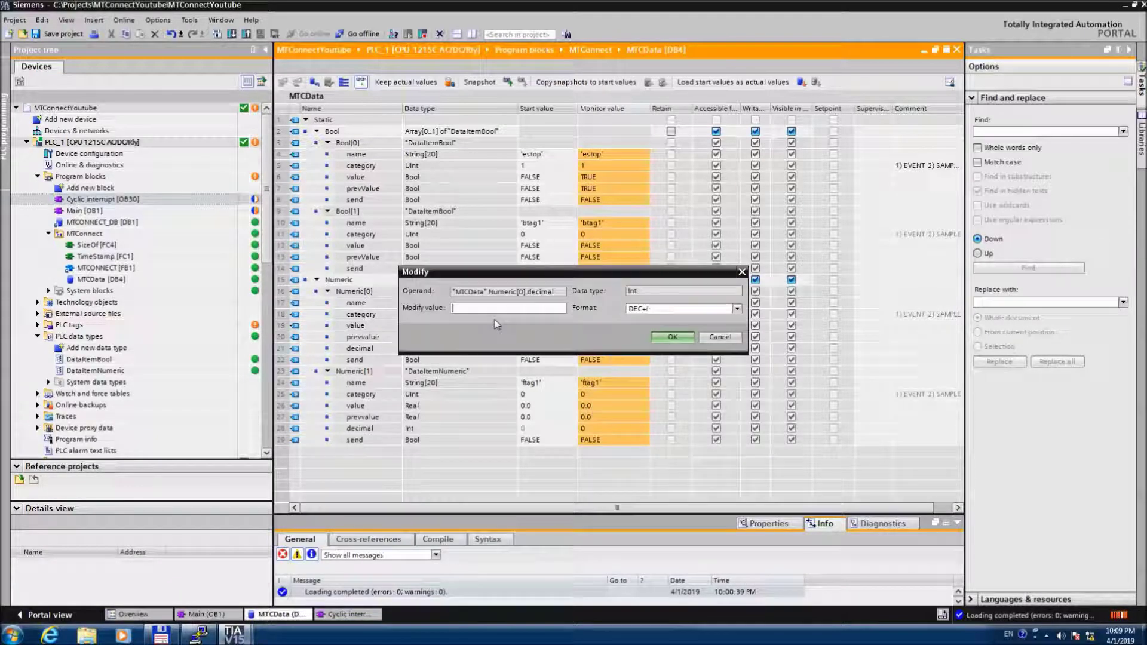
type("0")
key("Return")
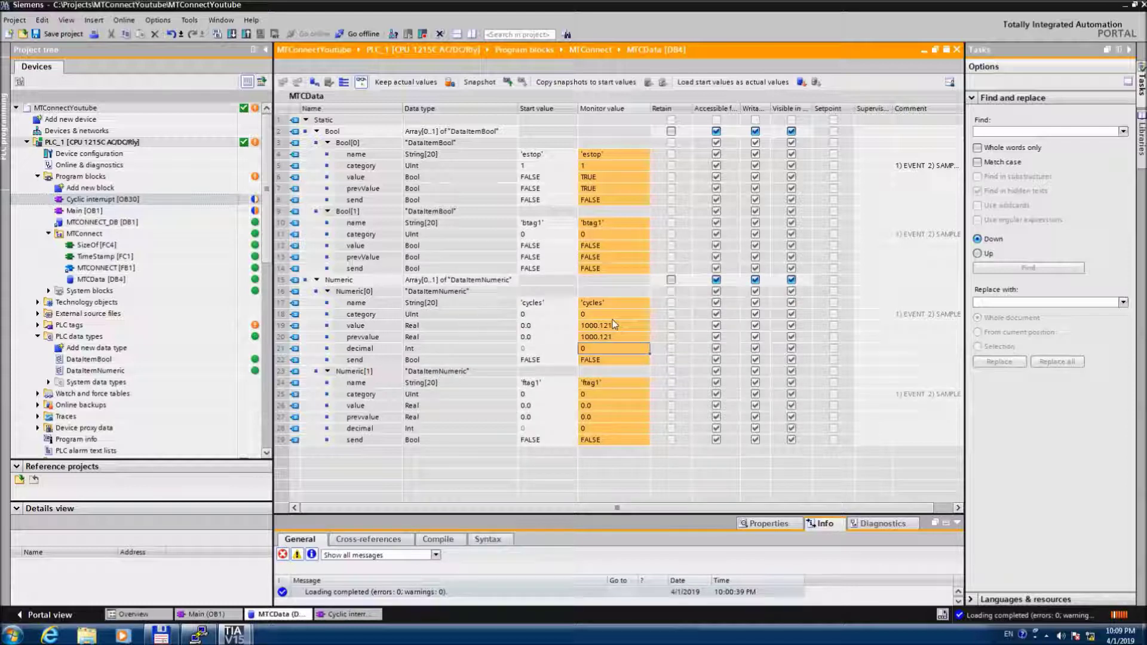
Modify the monitored decimal operand of Numeric[1] to 2
right_click(600, 429)
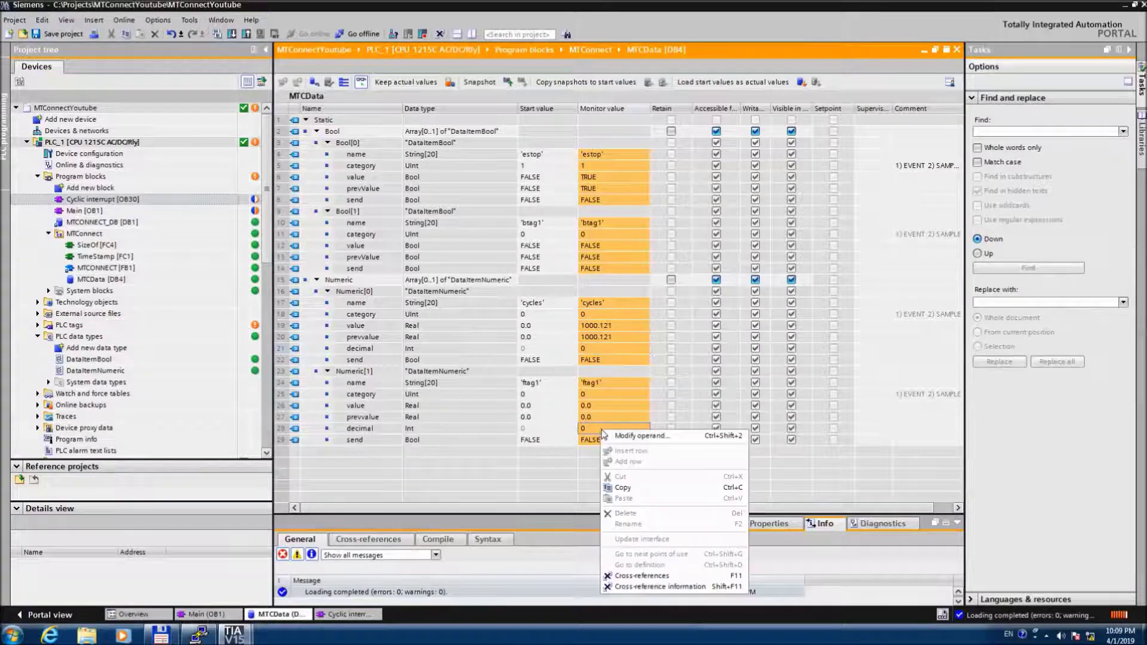
left_click(643, 436)
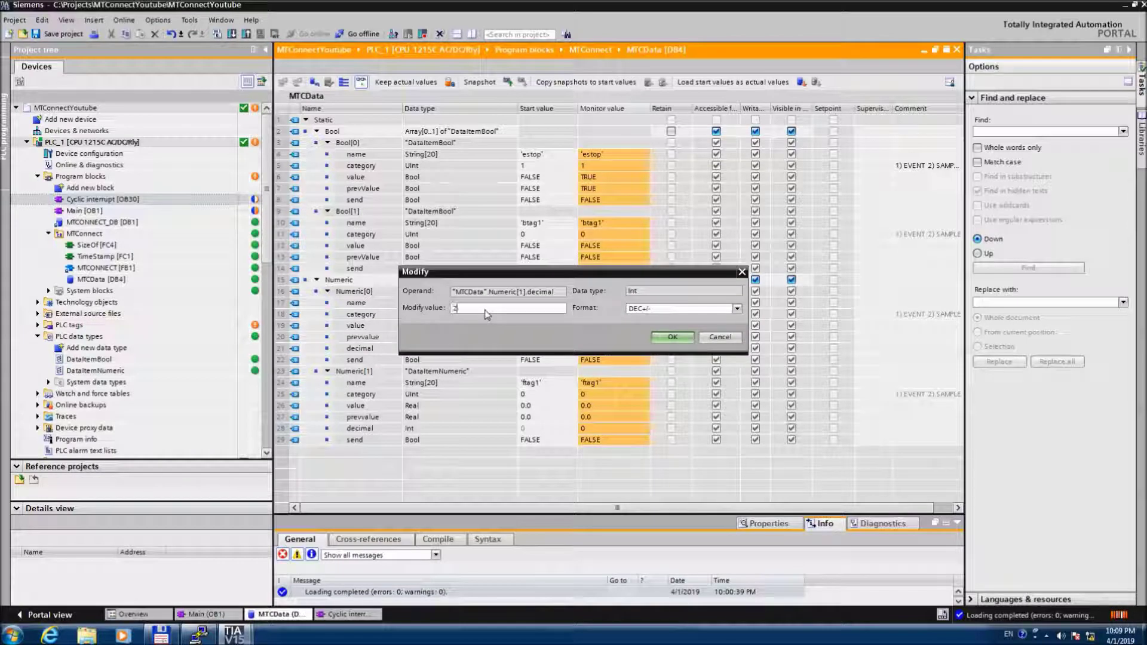
type("2")
key("Return")
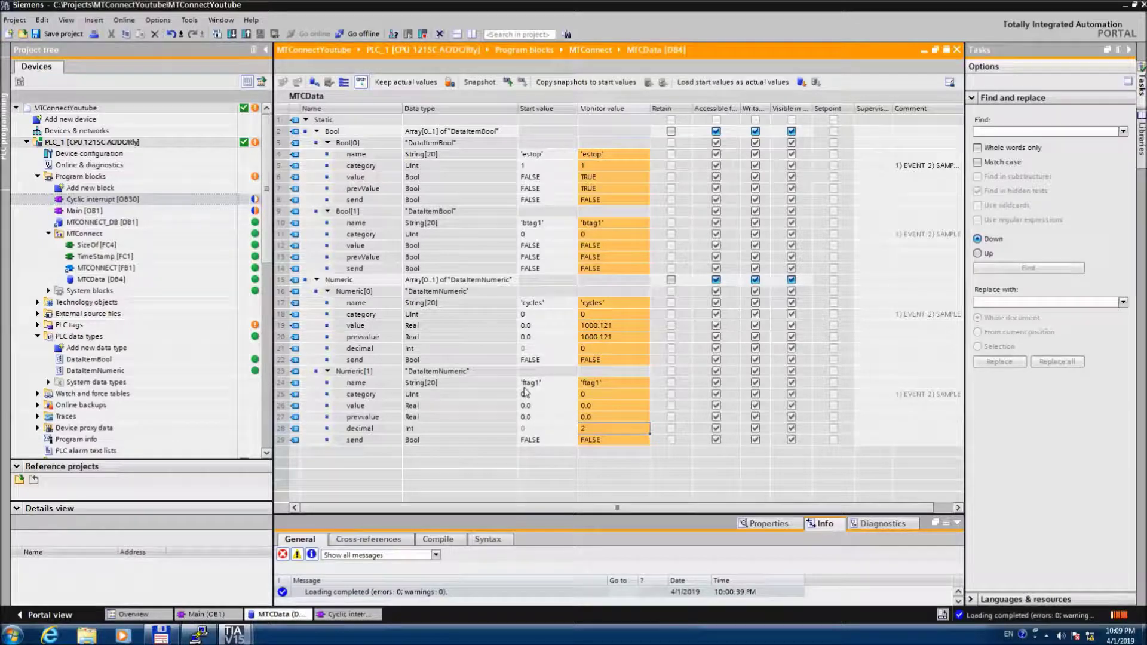
left_click(533, 353)
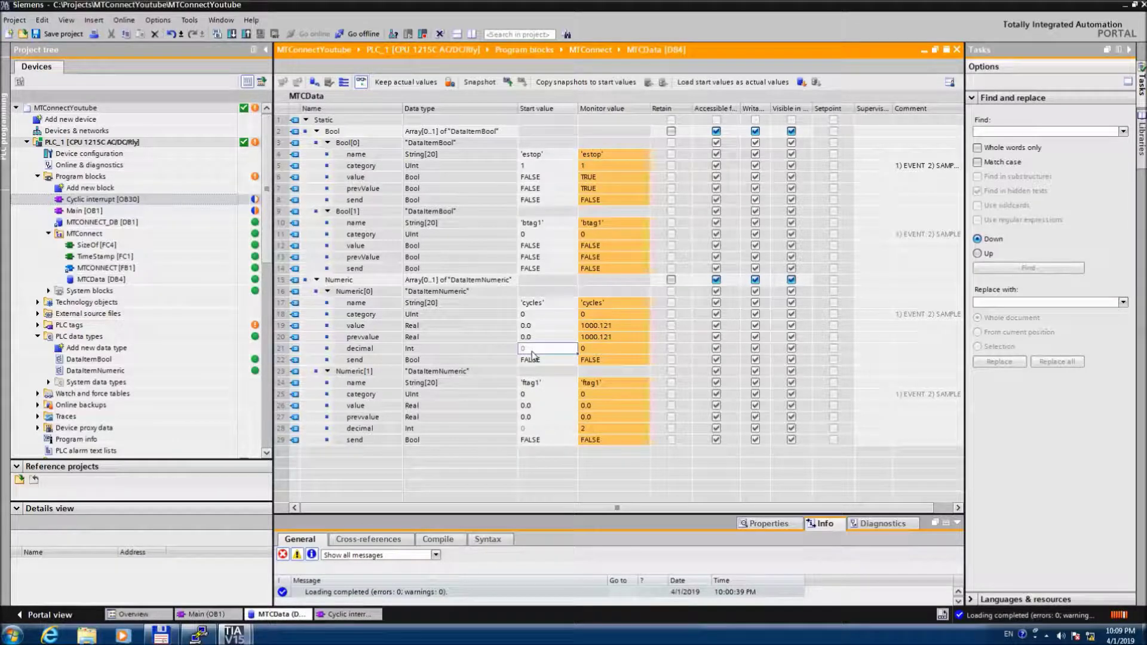
right_click(533, 354)
left_click(502, 350)
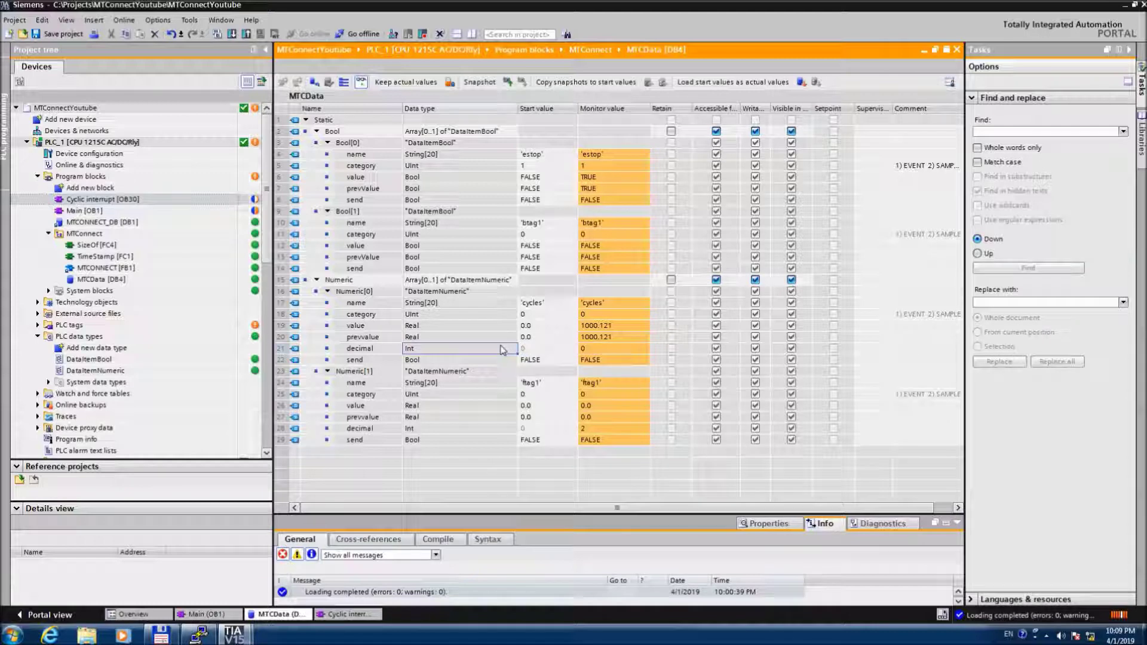
Return to the Cyclic interrupt block and insert an ADD instruction in Network 3
left_click(347, 616)
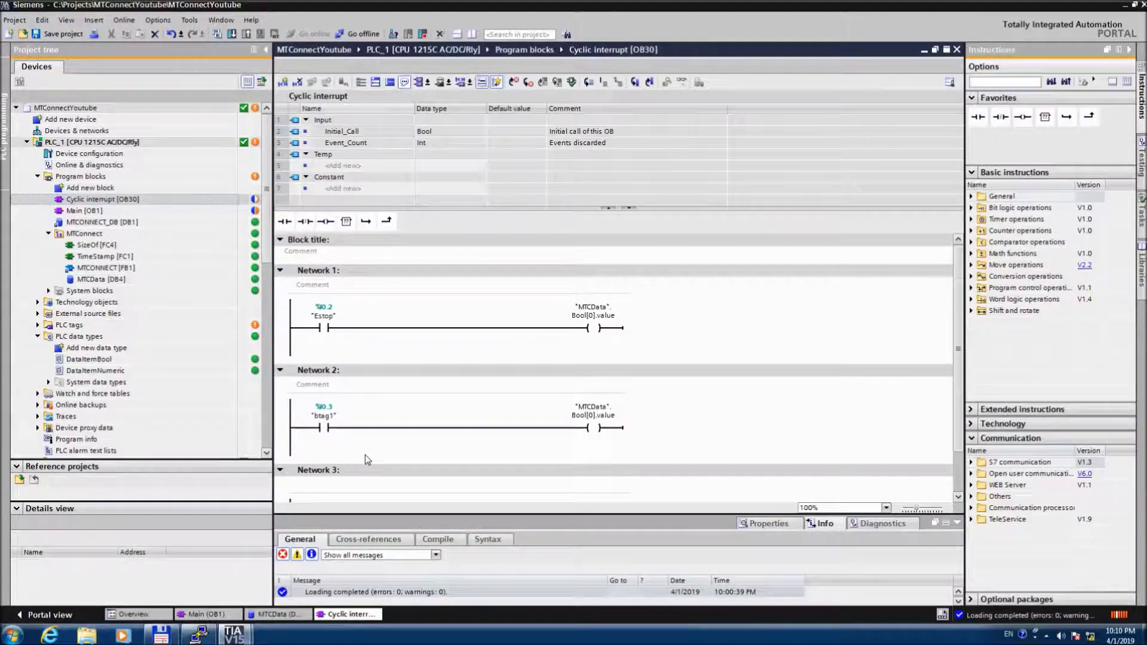
left_click(958, 497)
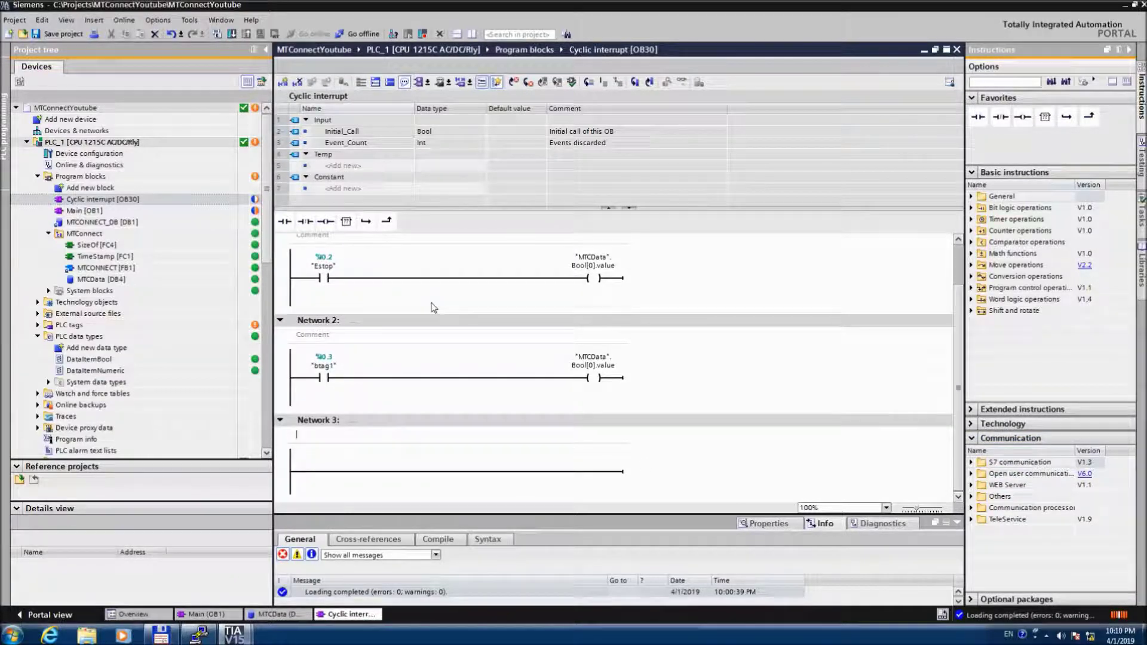
left_click(373, 473)
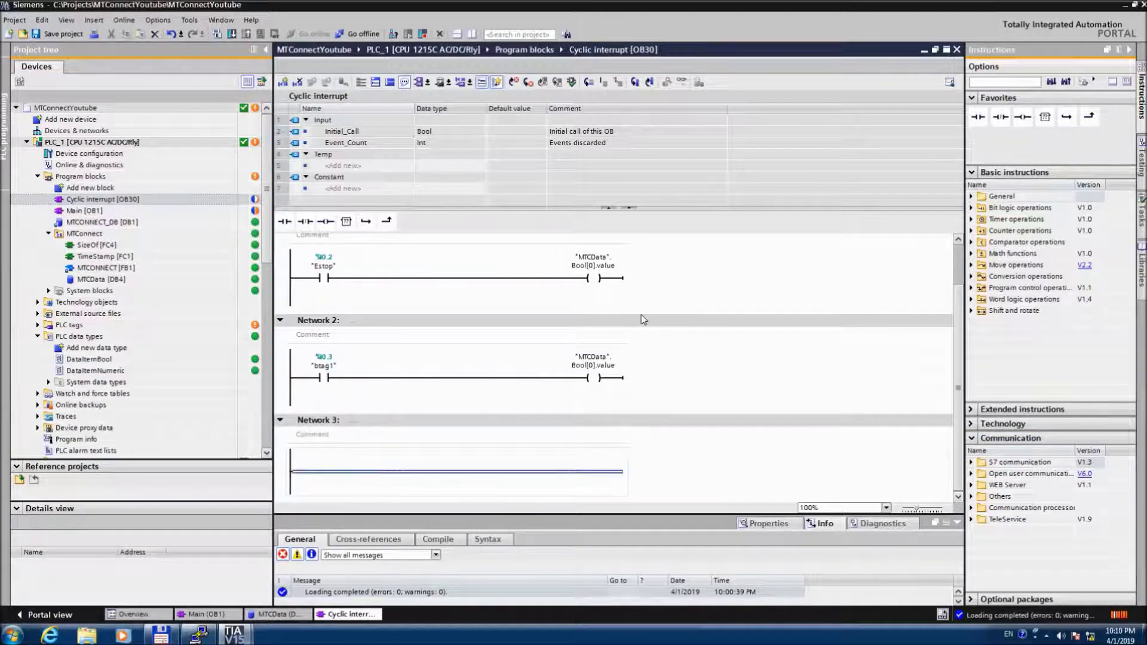
left_click_drag(346, 222, 358, 472)
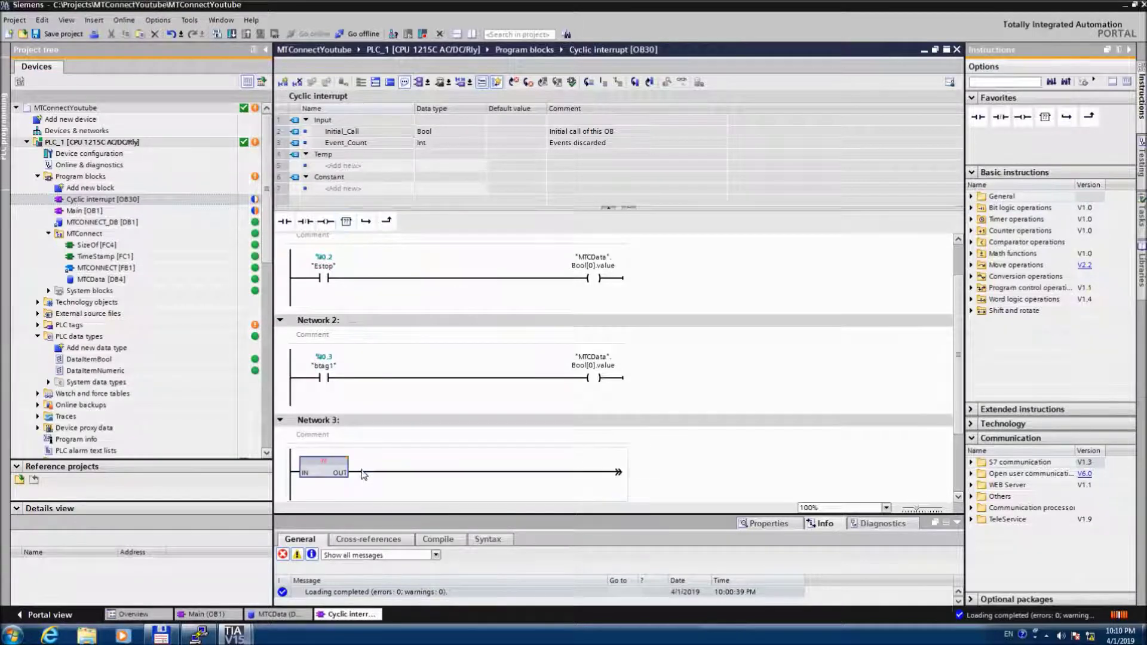
type("ADD")
key("Return")
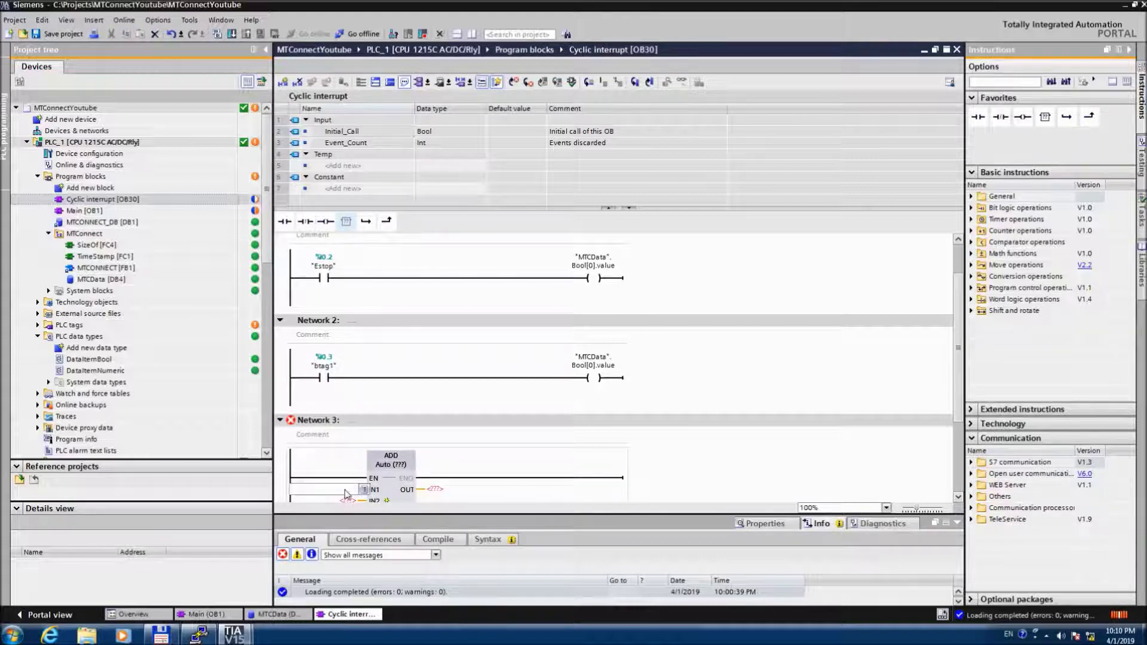
Assign "MTCData".Numeric[0].value to IN1 of the Network 3 ADD instruction and set IN2 to 1.0
type("mt")
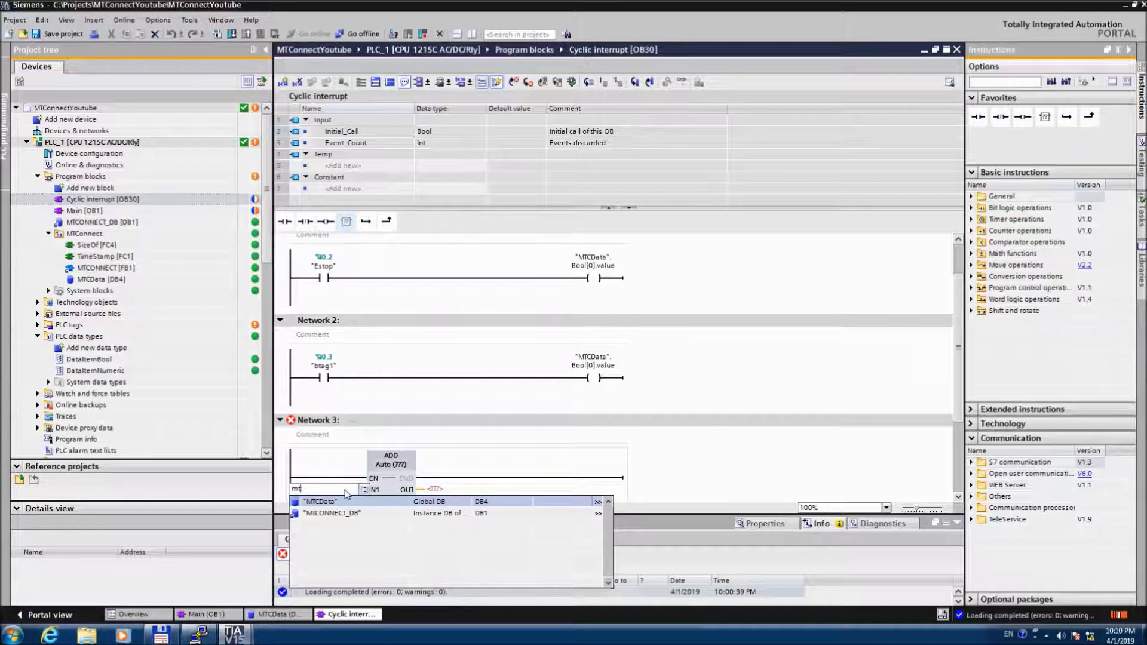
key("BackSpace")
key("BackSpace")
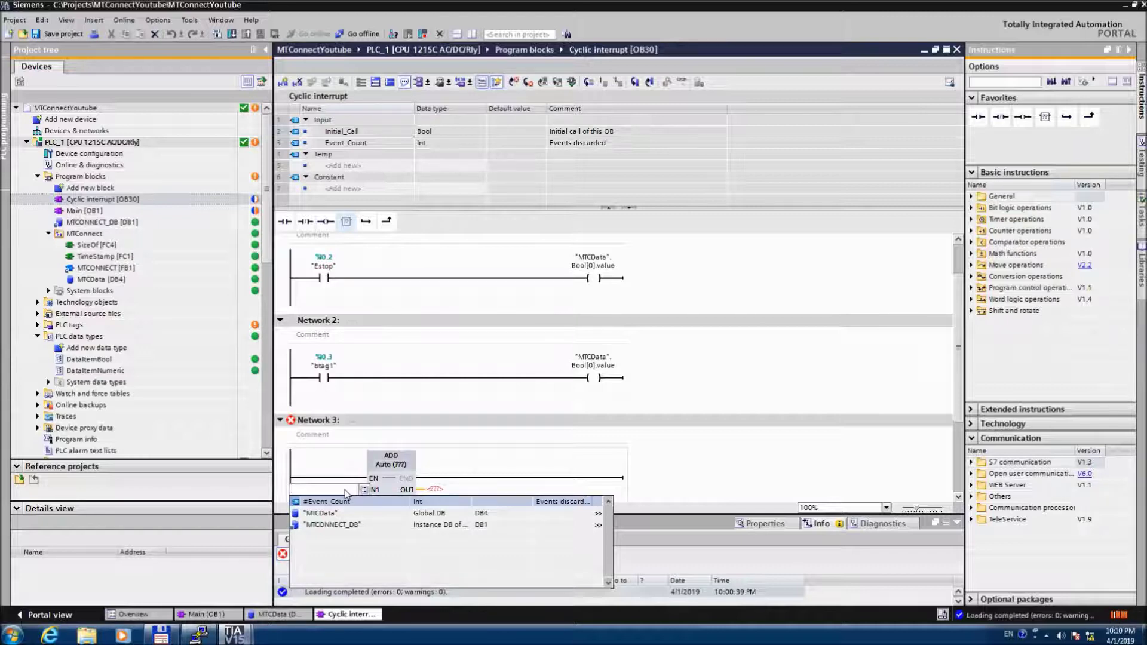
left_click(341, 514)
left_click(342, 515)
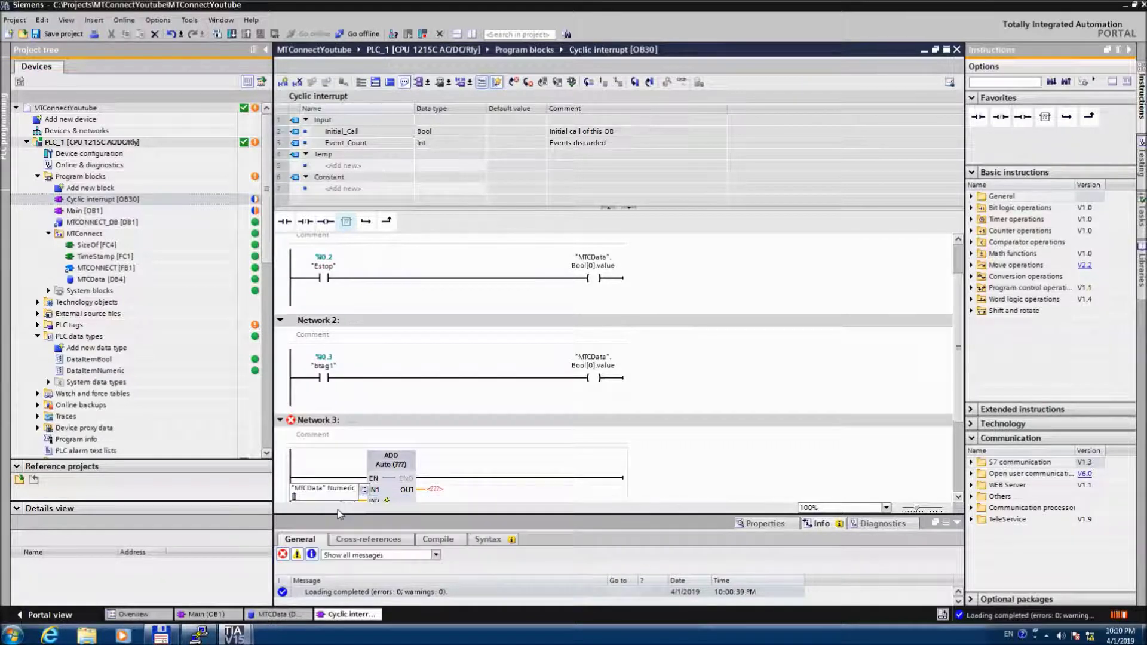
left_click(344, 512)
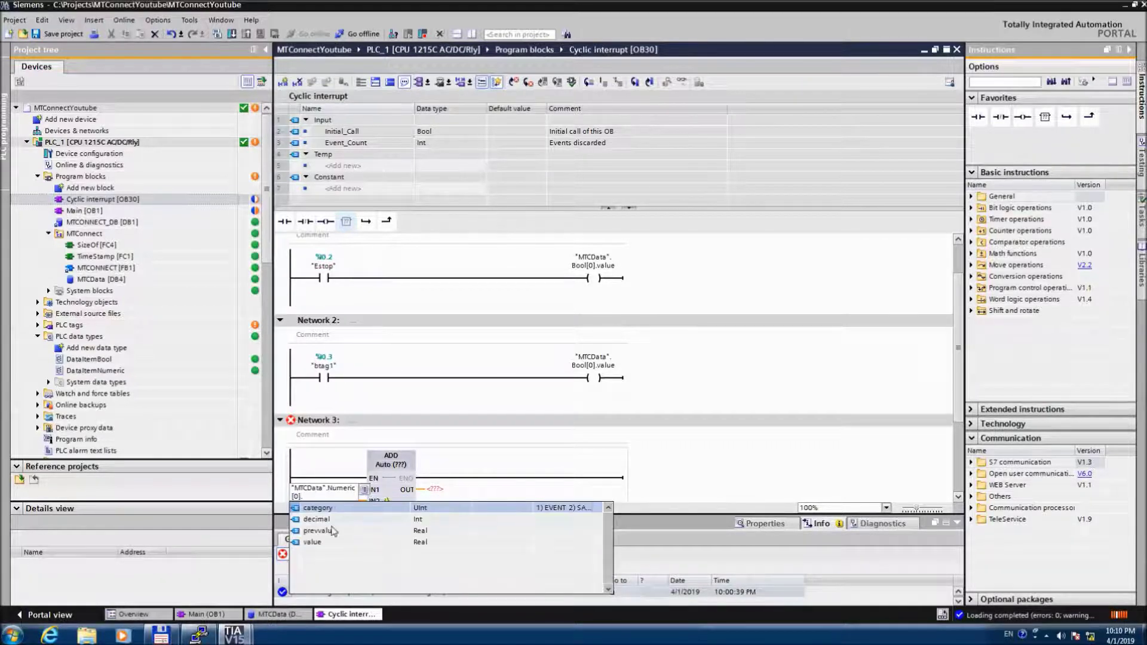
left_click(322, 547)
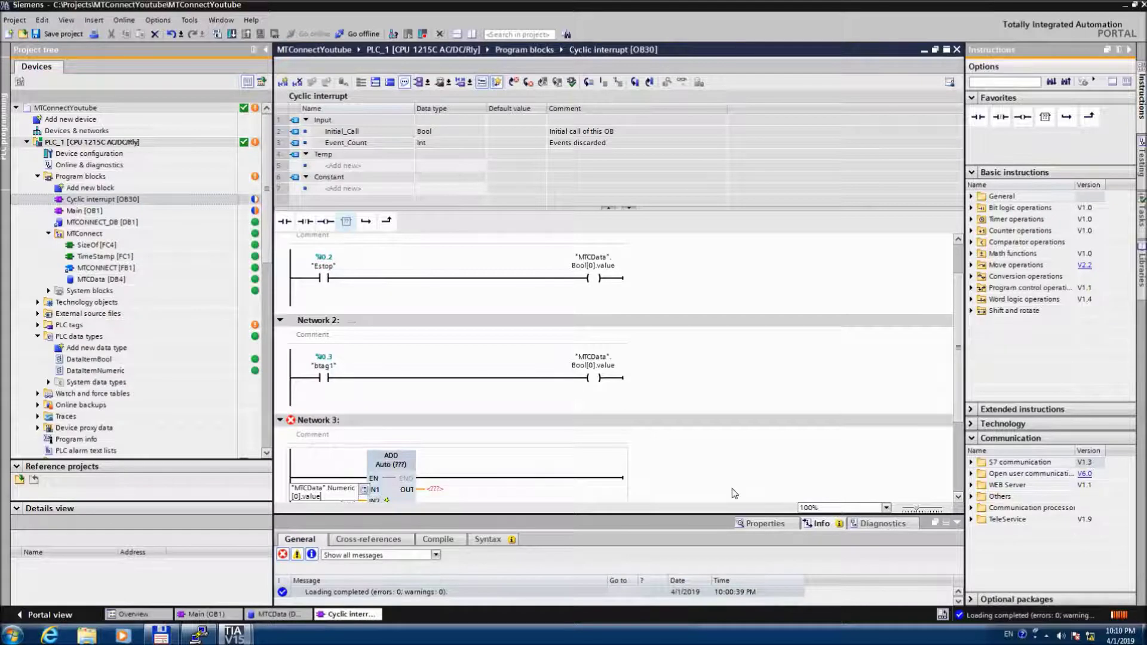
scroll(344, 439, "down", 2)
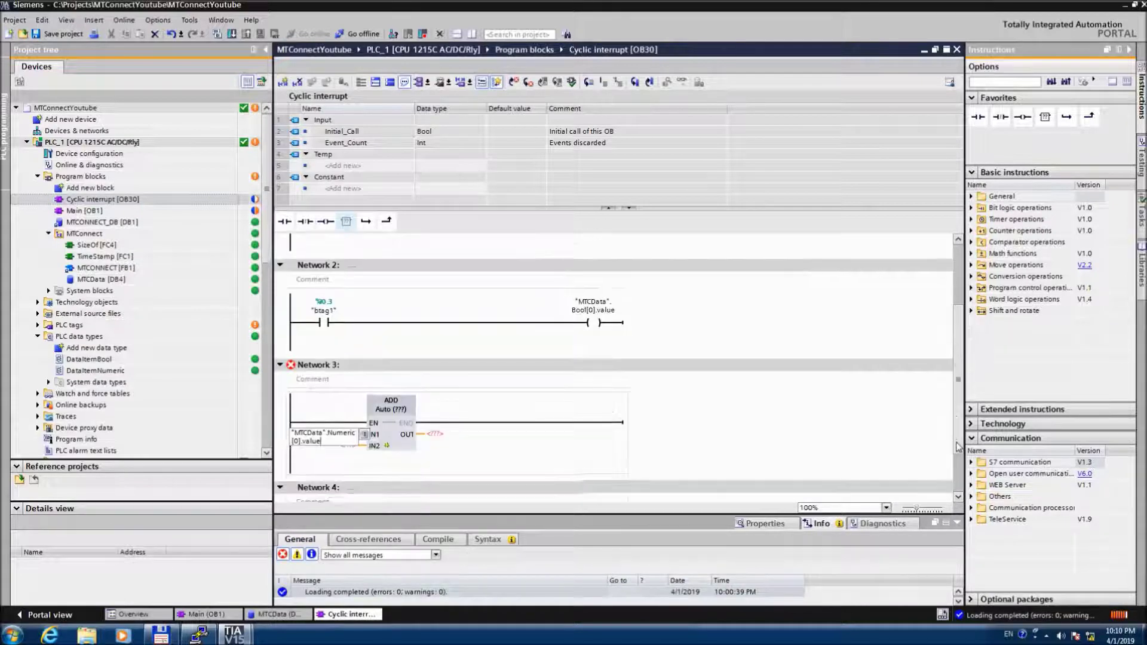
key("Return")
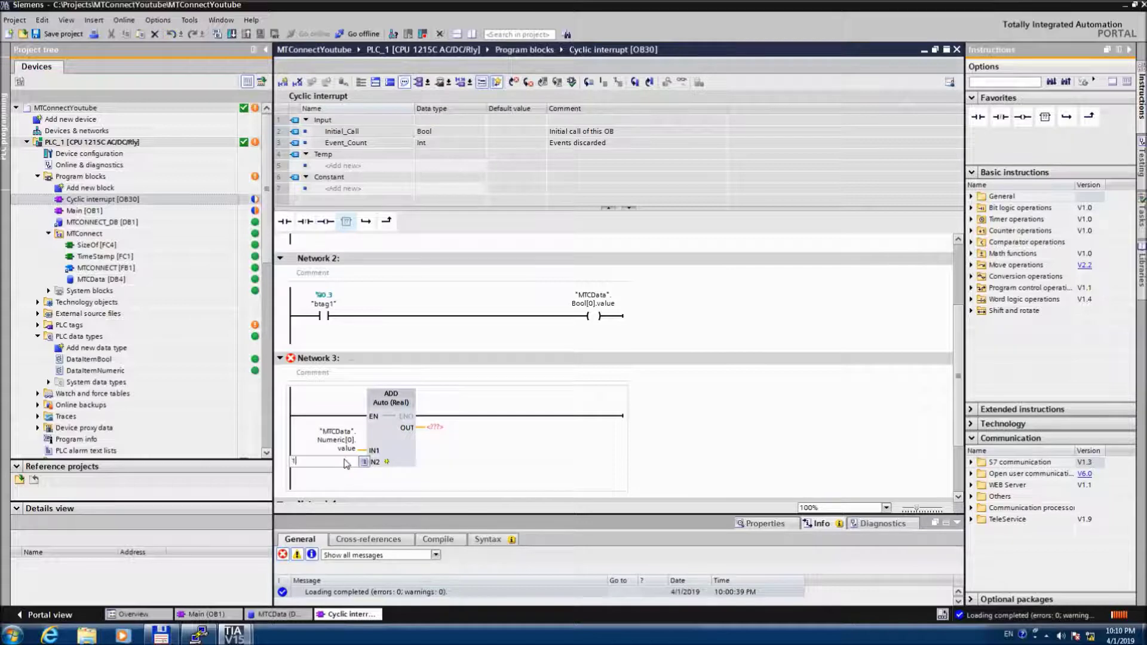
key("Return")
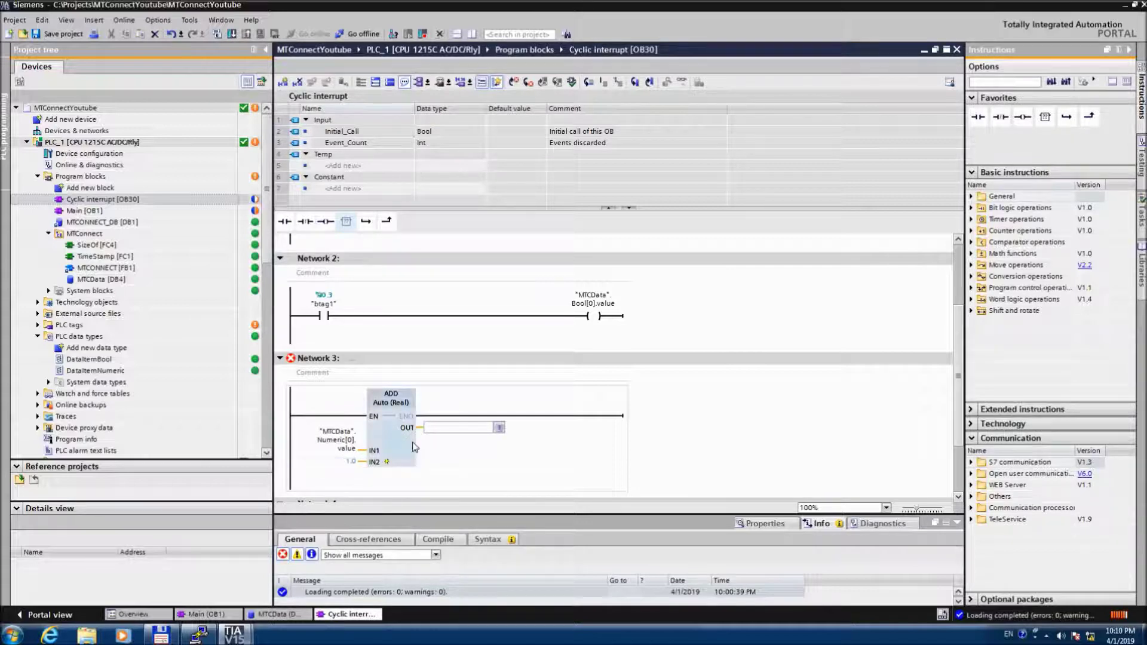
Copy the IN1 operand "MTCData".Numeric[0].value to the OUT parameter of the Network 3 ADD instruction
left_click(357, 449)
key("ctrl+c")
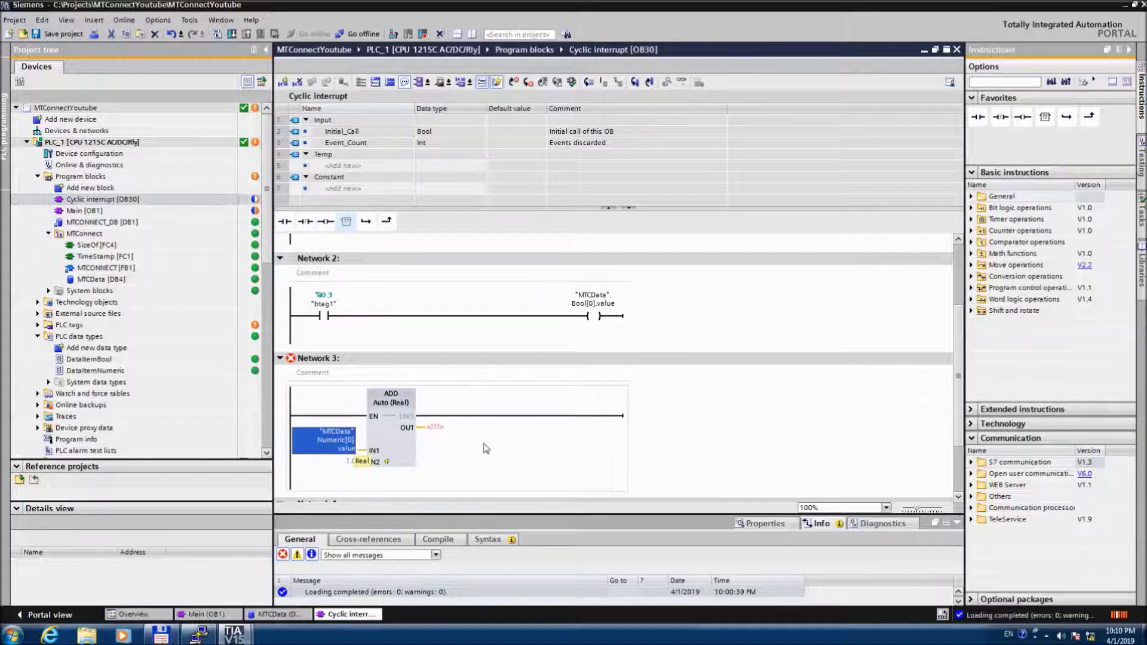
left_click(441, 427)
key("ctrl+v")
key("Return")
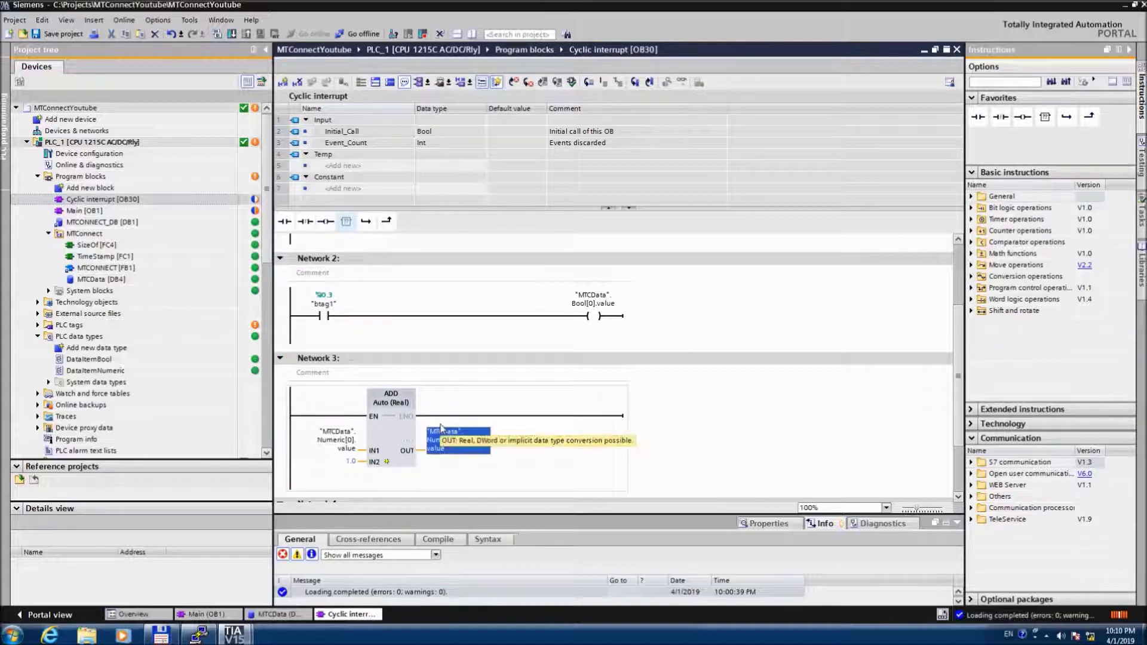
left_click(454, 463)
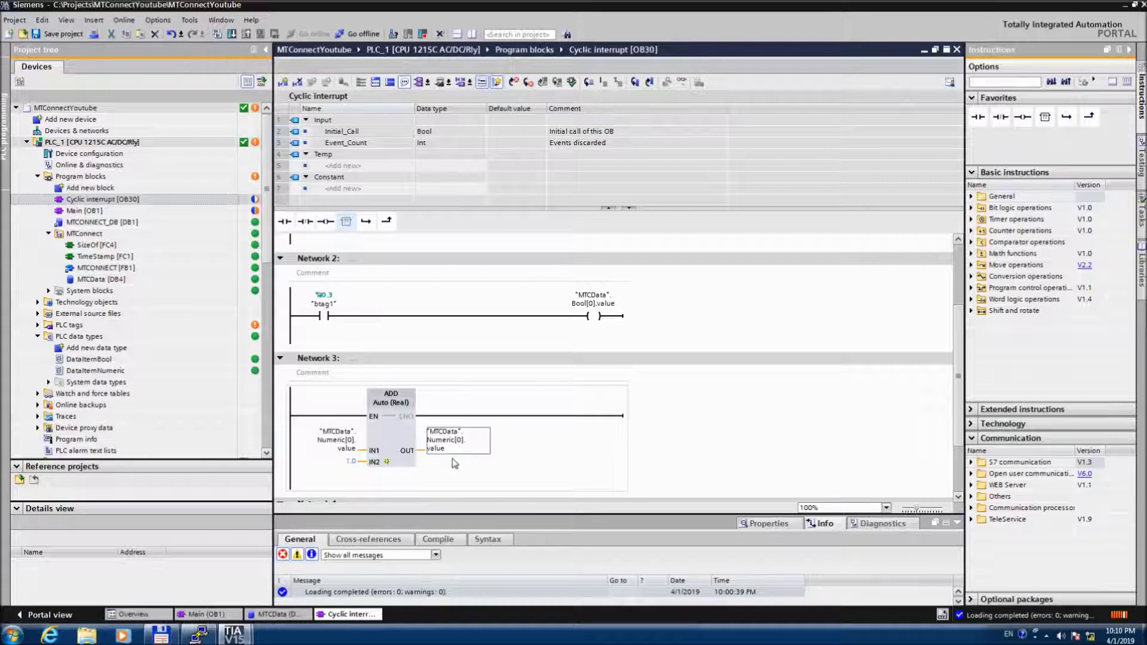
left_click(486, 452)
Copy the ADD instruction from Network 3 and paste it into Network 4
scroll(959, 438, "down", 1)
scroll(958, 438, "down", 3)
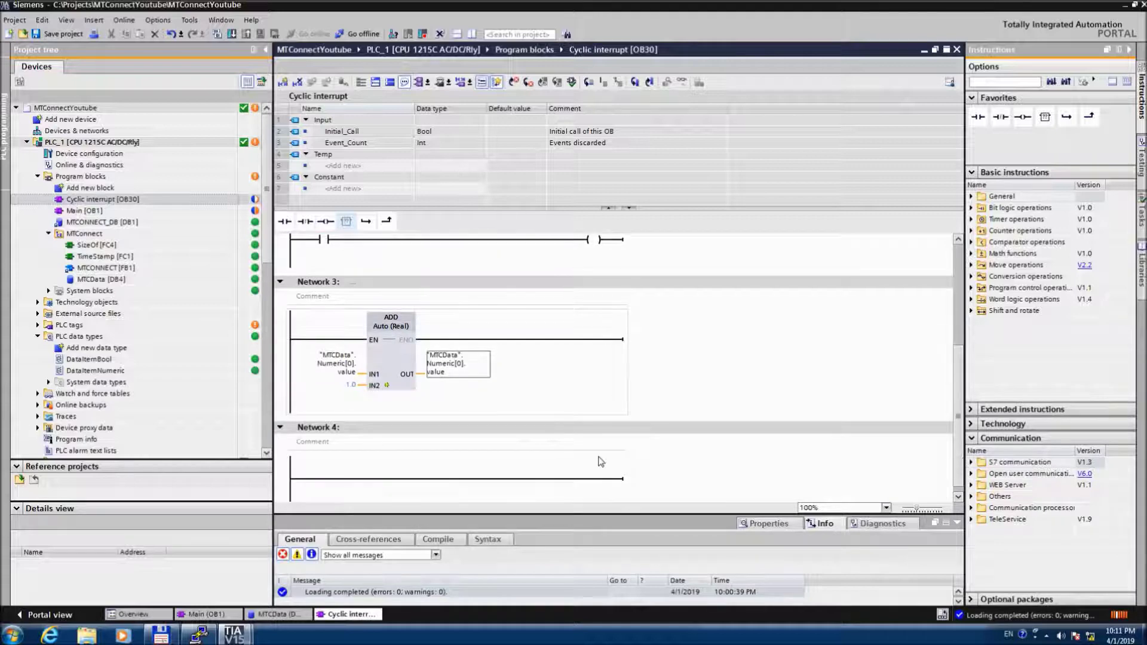
left_click(358, 480)
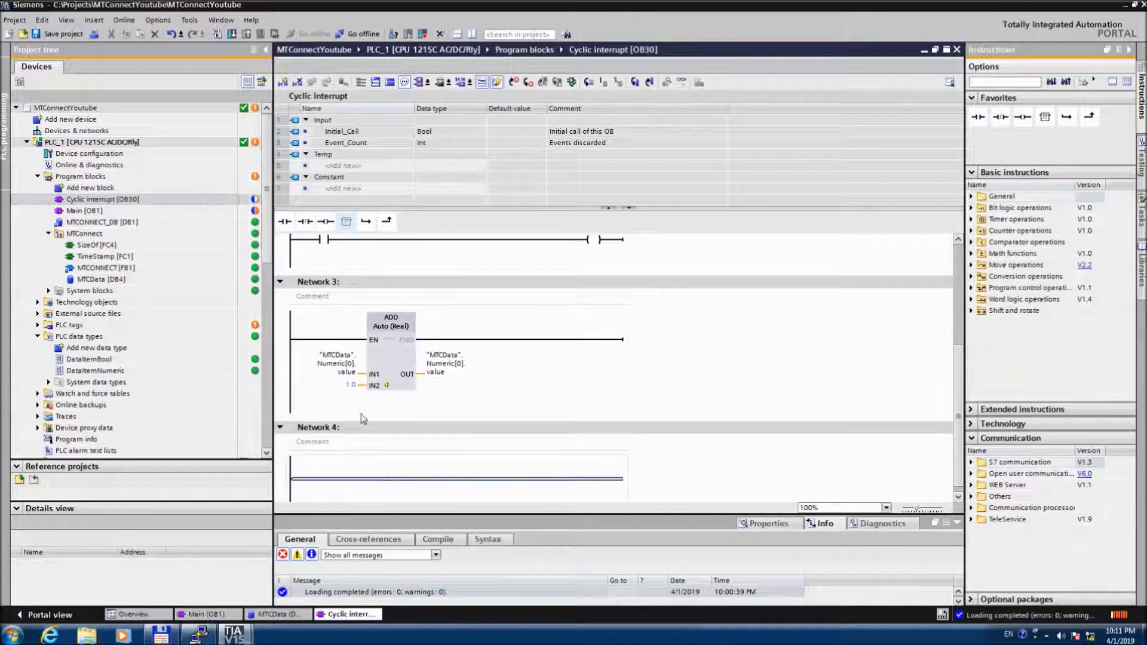
left_click(383, 327)
key("Return")
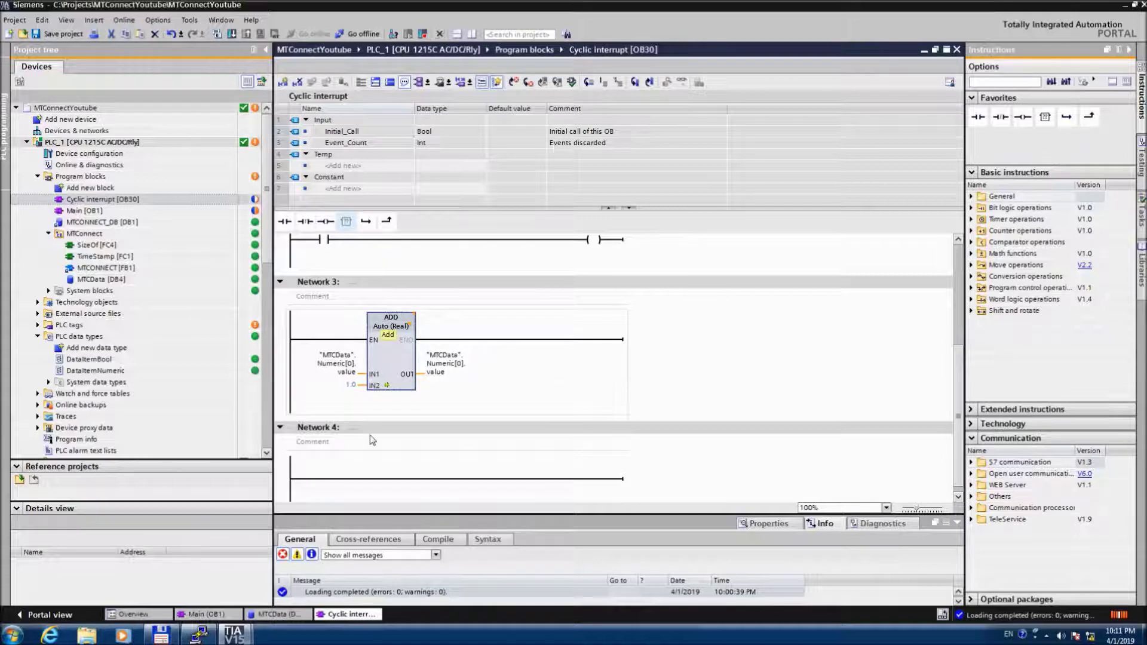
left_click(385, 479)
key("ctrl+v")
Clear the array index in the IN1 operand of the Network 4 ADD instruction and set IN2 to 3.14159
left_click(338, 500)
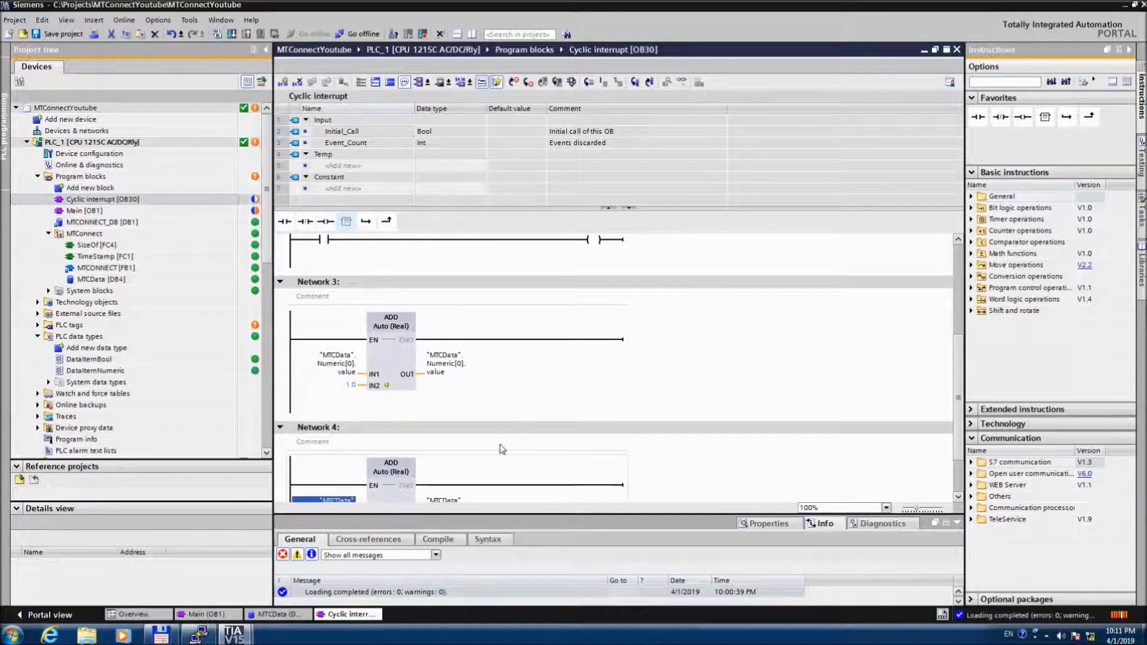
scroll(960, 458, "down", 2)
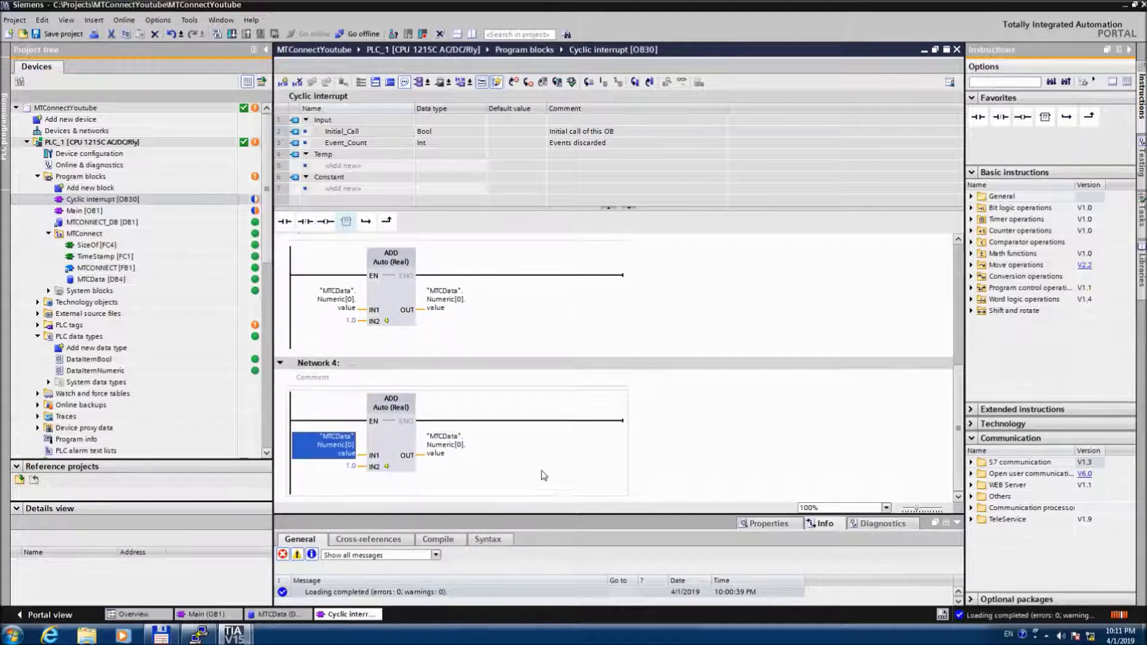
left_click(351, 449)
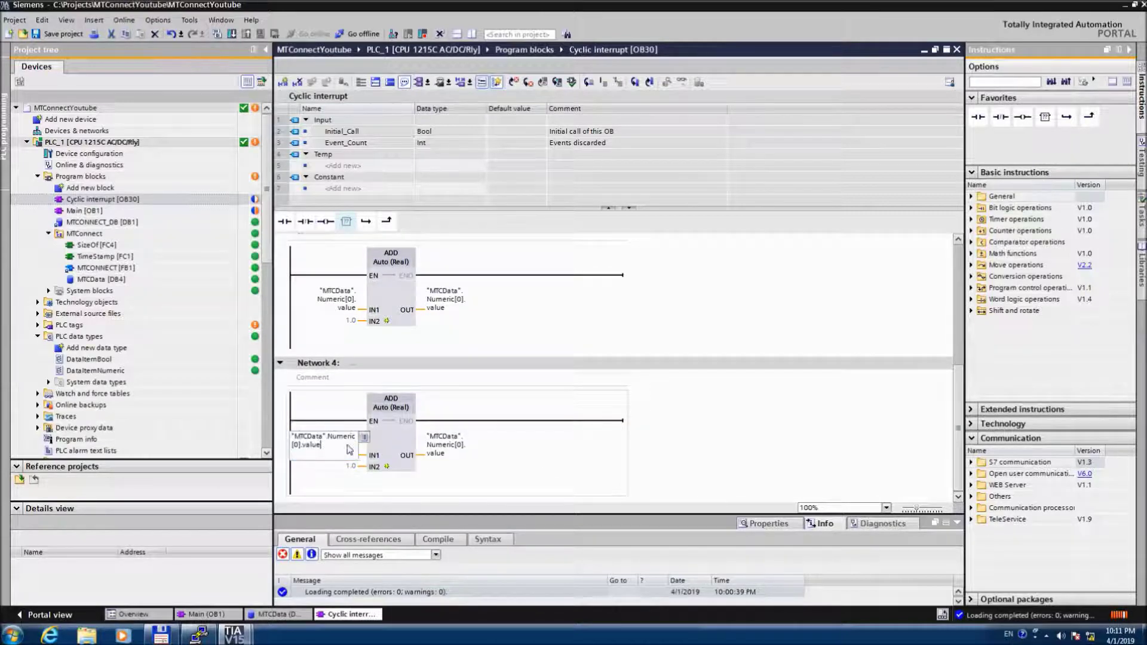
left_click(299, 446)
key("BackSpace")
left_click(355, 466)
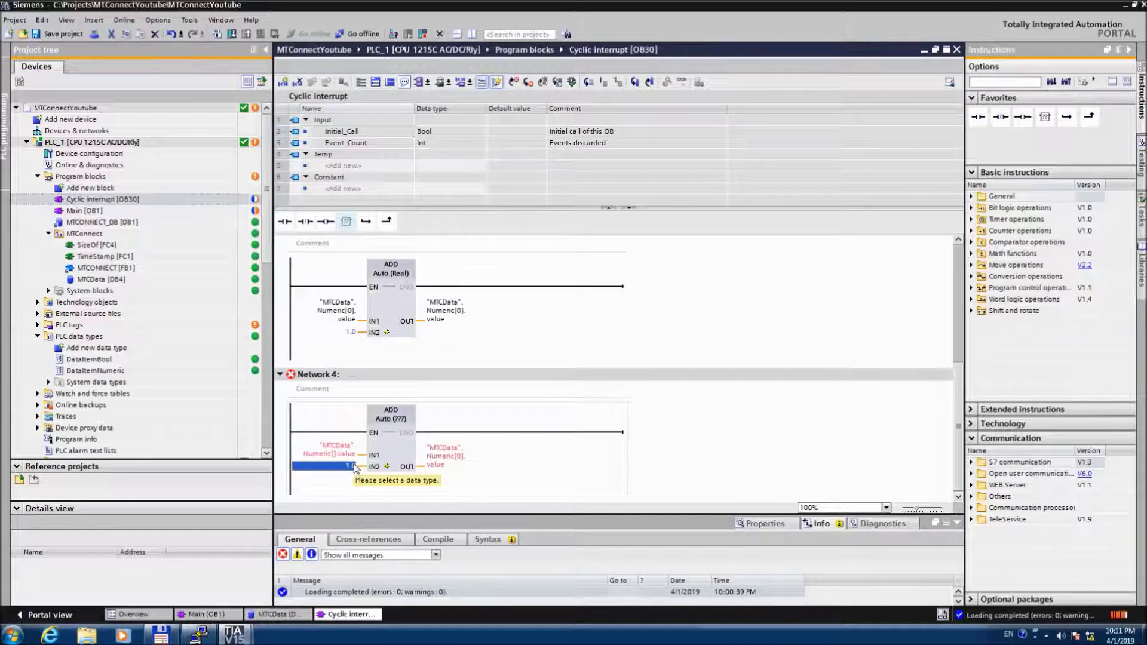
type("3.1")
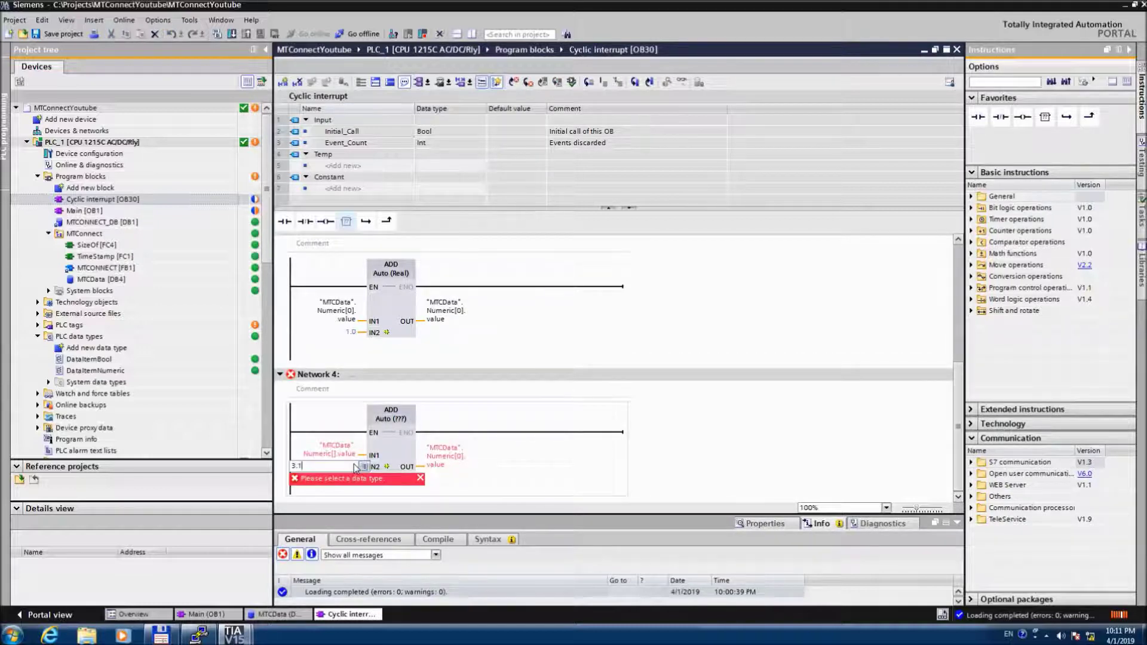
type("4159")
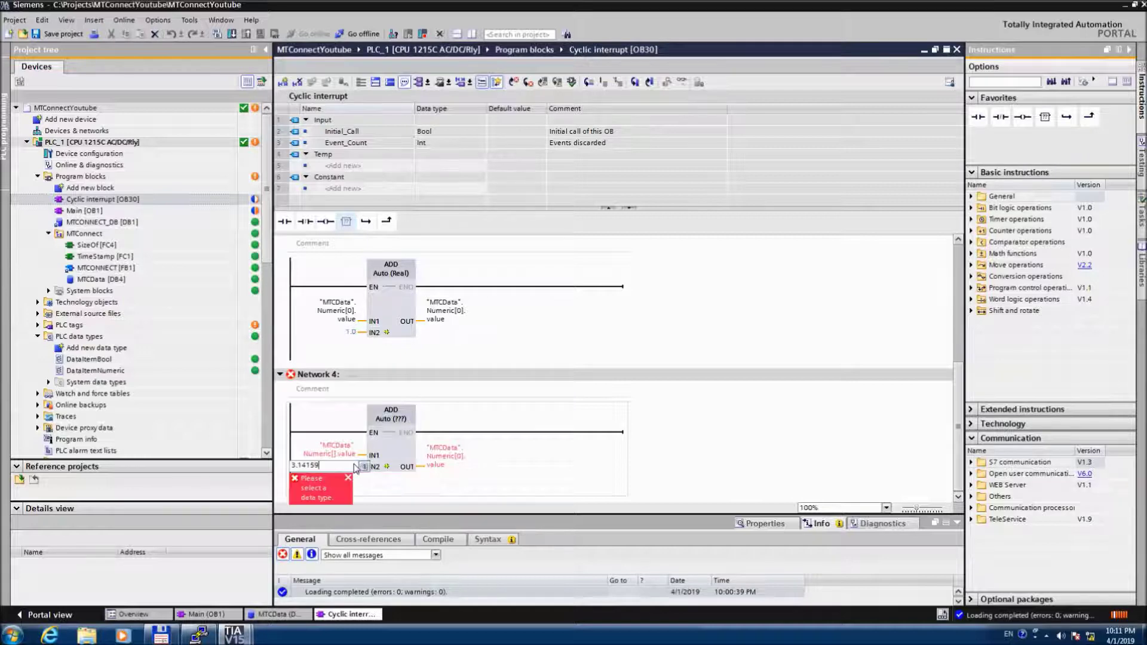
left_click(365, 489)
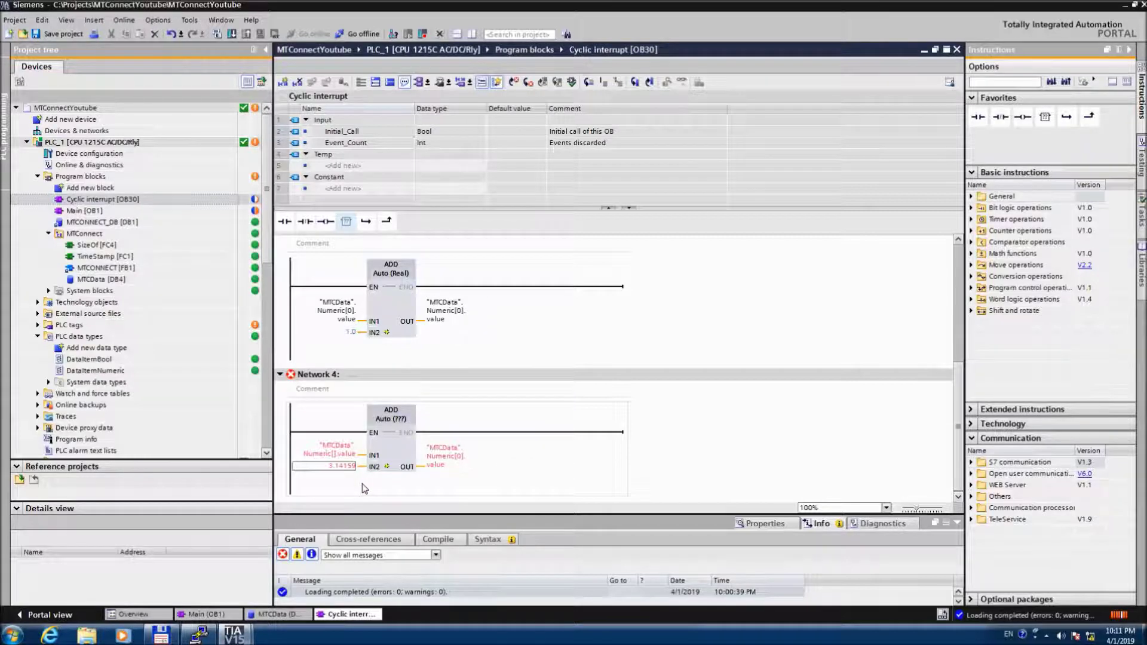
Set the Network 4 ADD instruction's data type to Real and assign "MTCData".Numeric[1].value to IN1
left_click(404, 421)
left_click(416, 419)
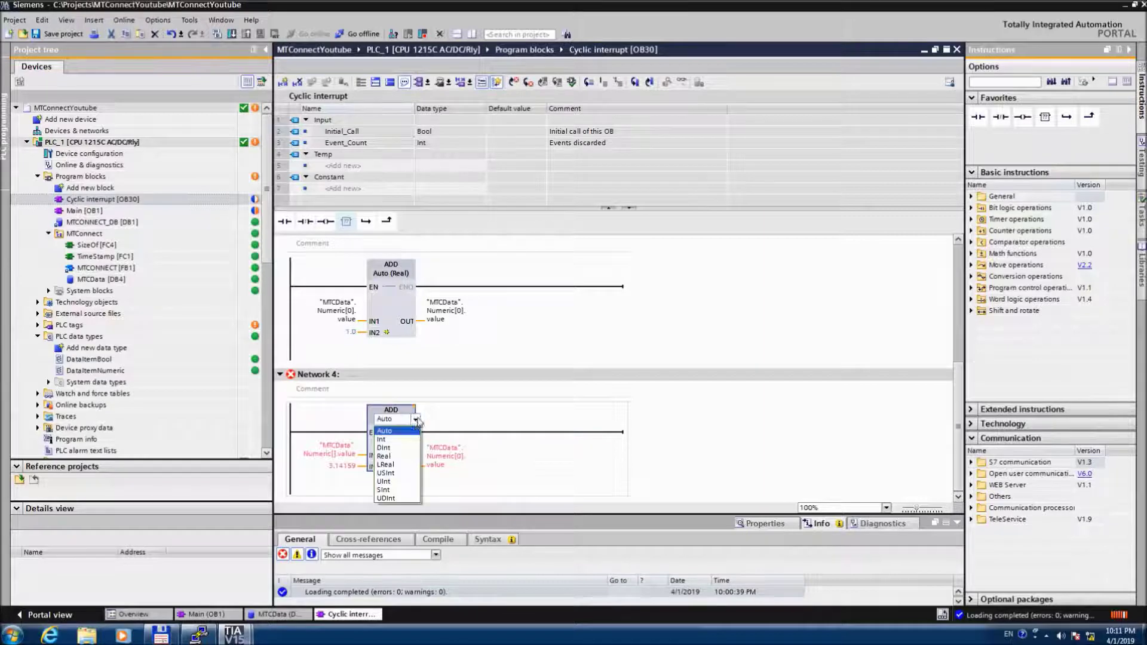
left_click(397, 458)
left_click(340, 455)
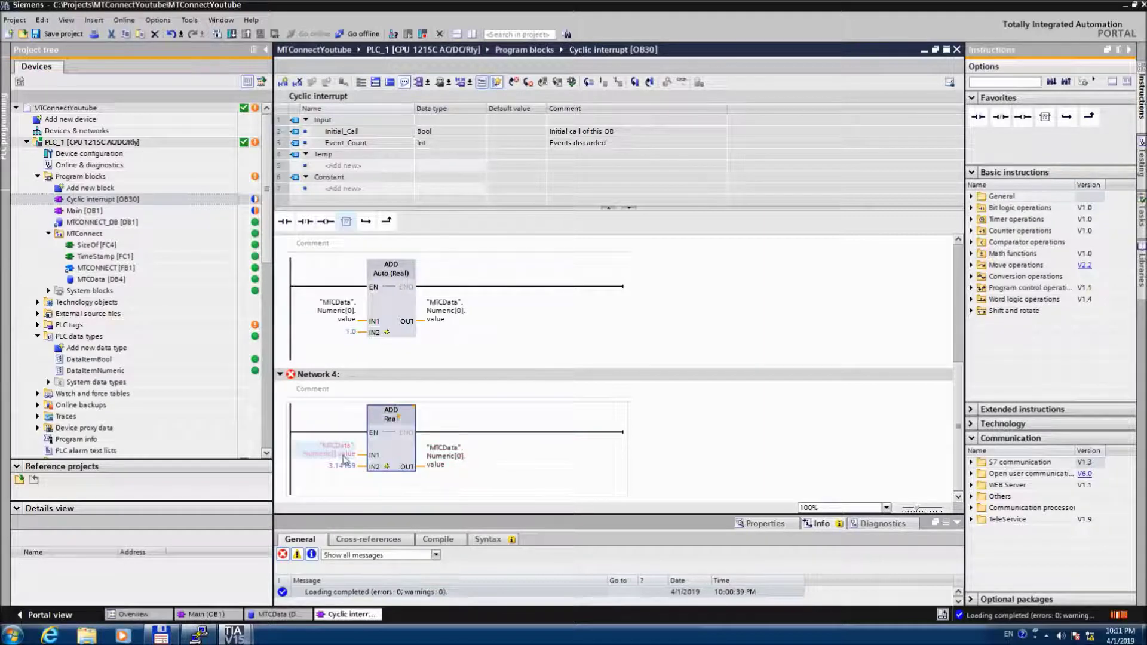
left_click(295, 454)
type("1")
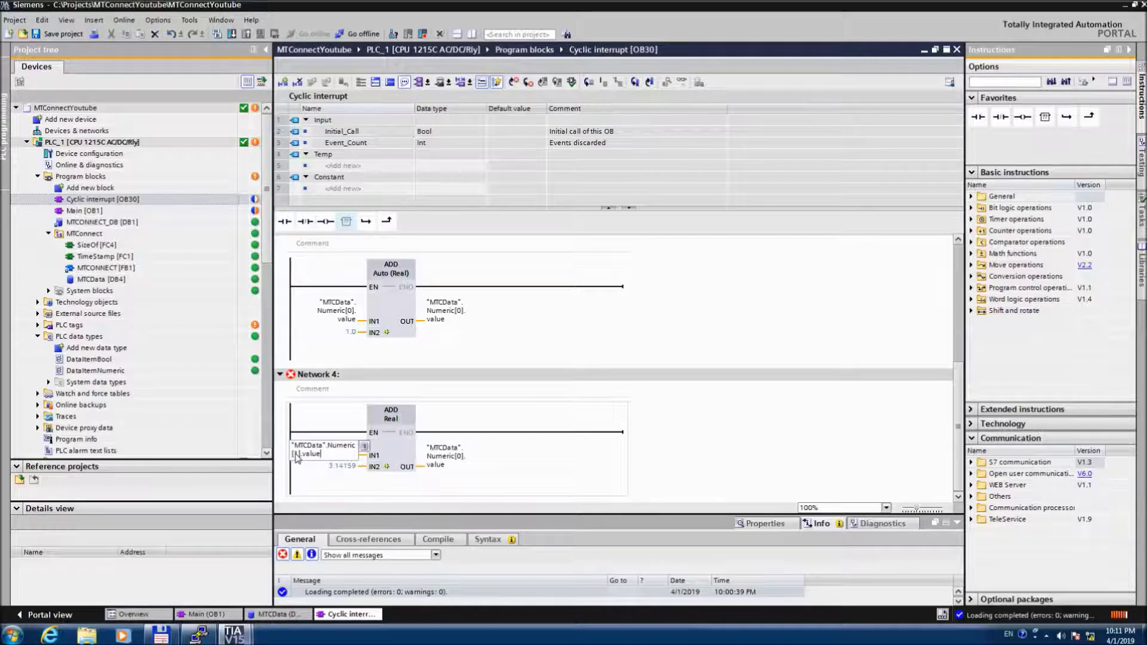
Assign "MTCData".Numeric[1].value to the OUT parameter of the Network 4 ADD instruction
left_click(456, 472)
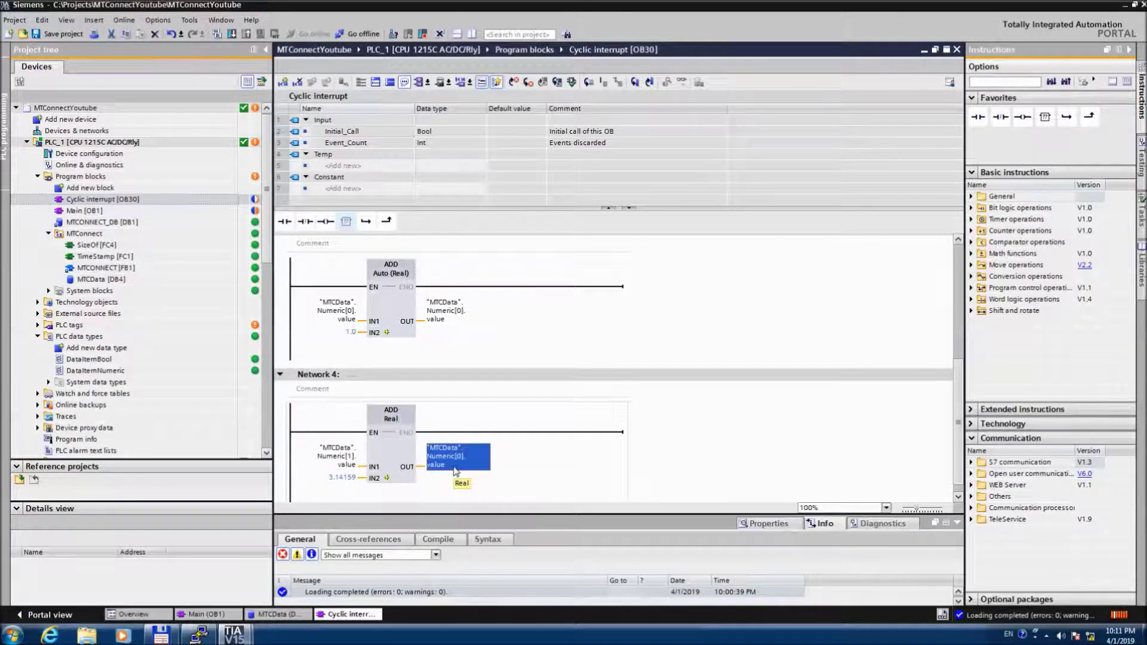
left_click(463, 459)
left_click(435, 458)
key("BackSpace")
type("1")
key("Return")
Download the program to PLC_1 with Stop all for the modules, and finish the load with the module started
left_click(231, 35)
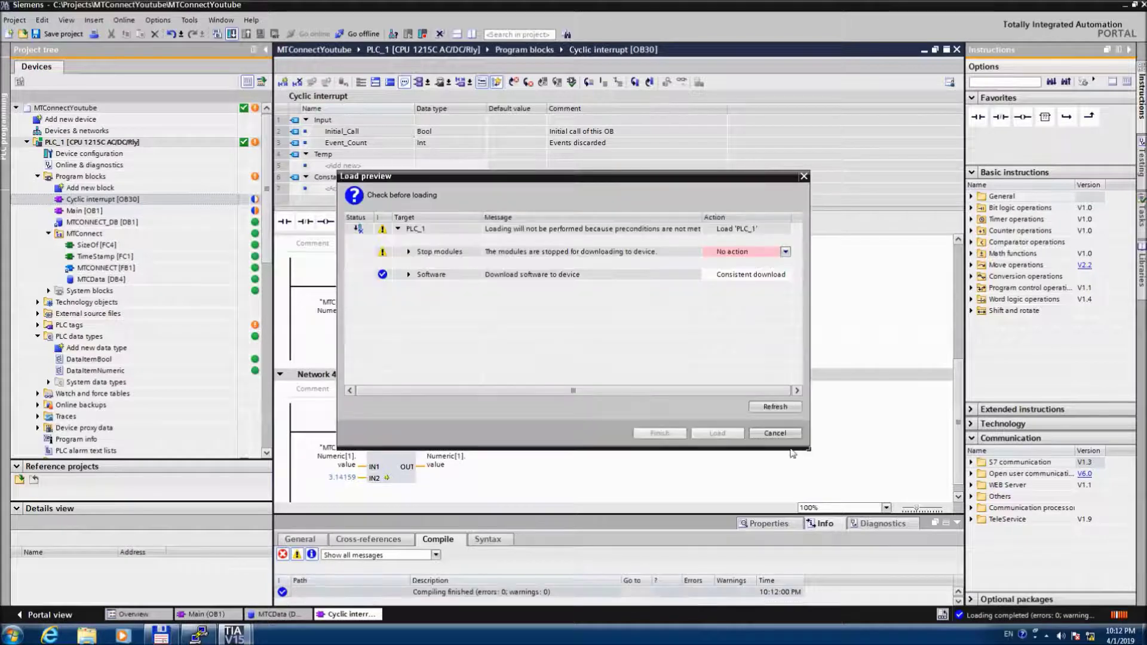
left_click(785, 252)
left_click(759, 274)
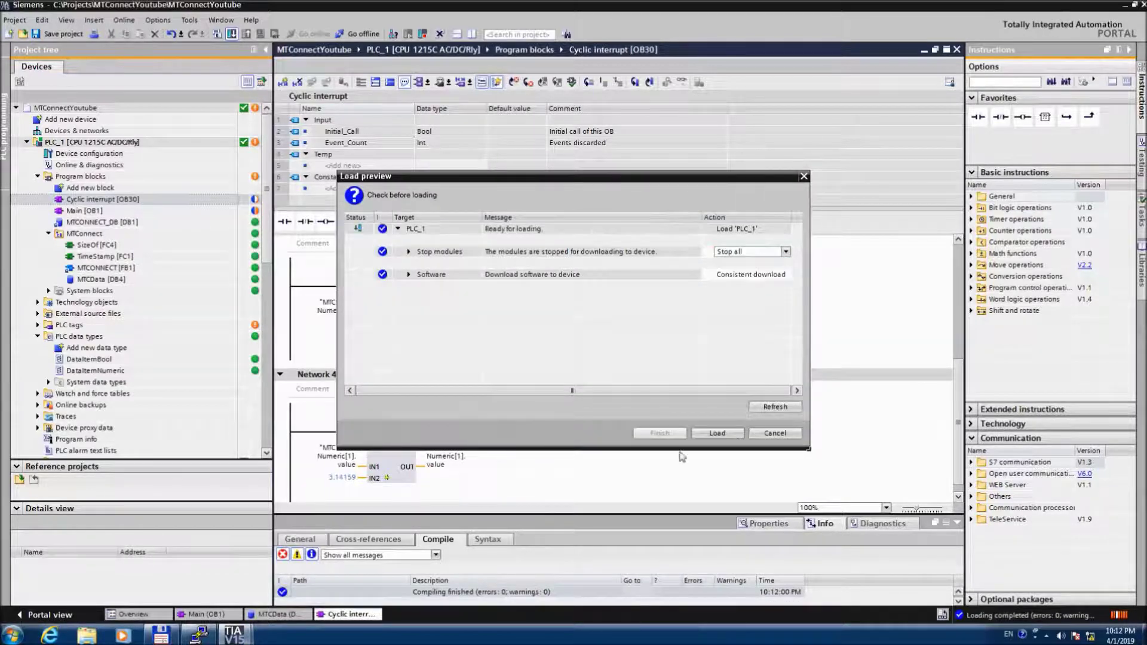
left_click(717, 434)
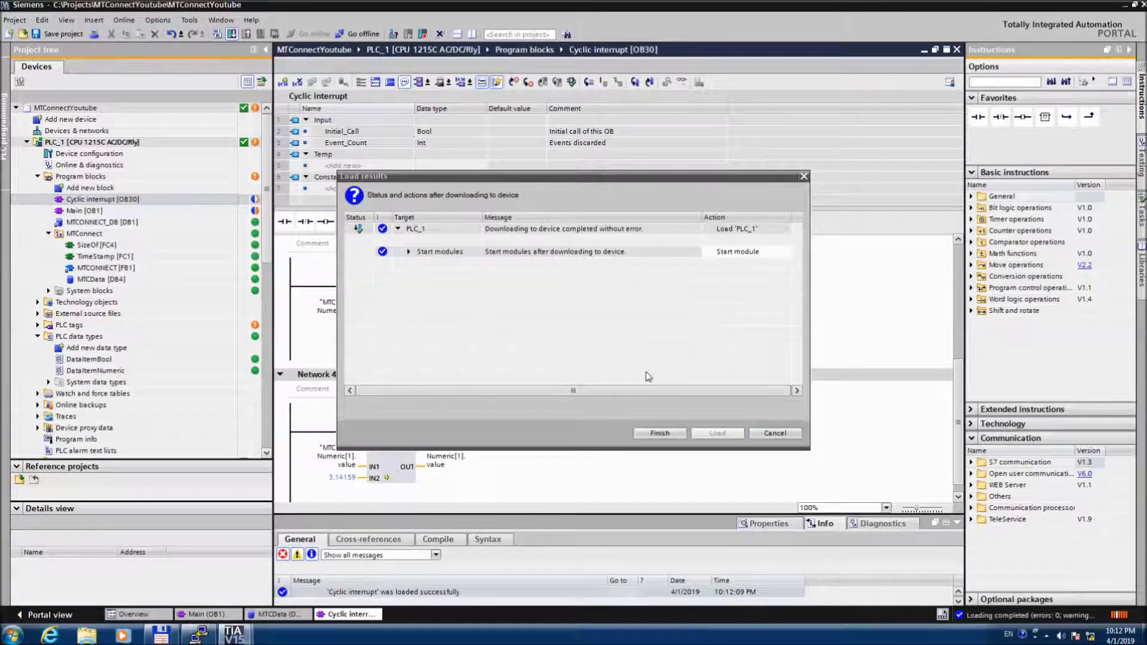
left_click(683, 437)
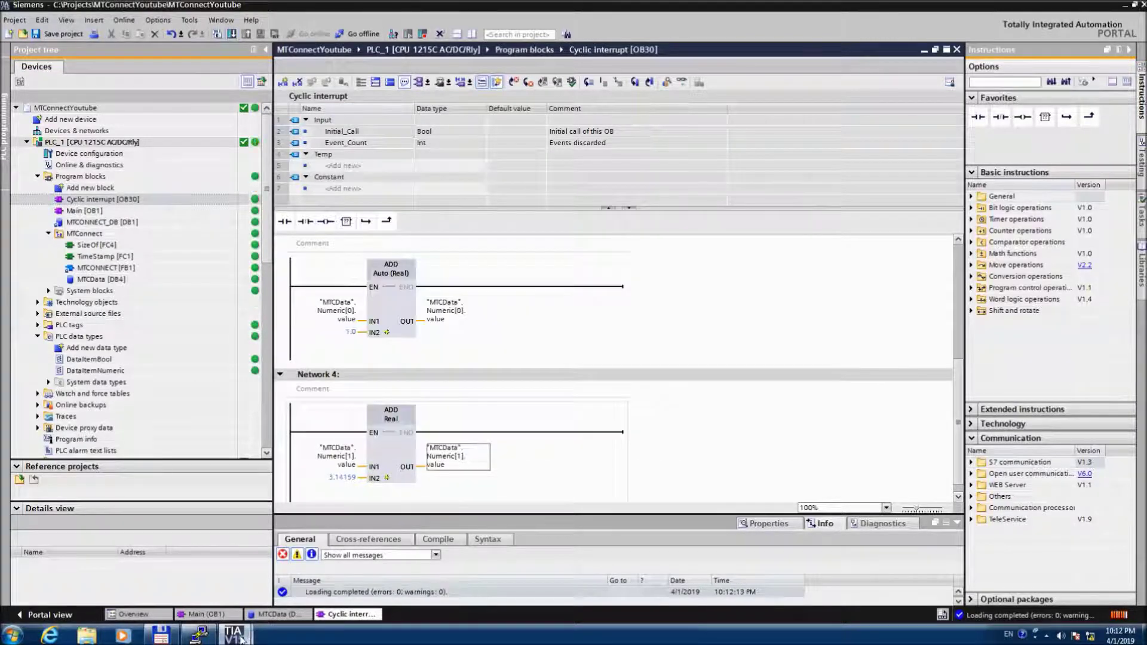
Switch to PuTTY, dismiss the connection error and examine the cycles and ftag1 values streaming from 192.168.0.1
mouse_move(242, 641)
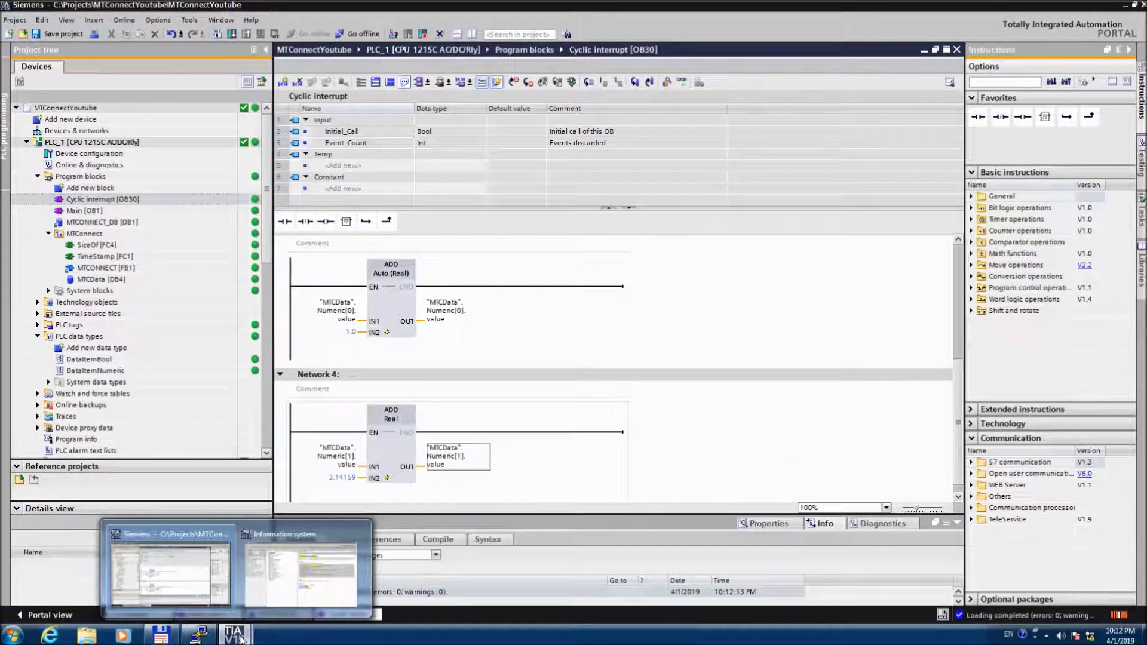
left_click(198, 636)
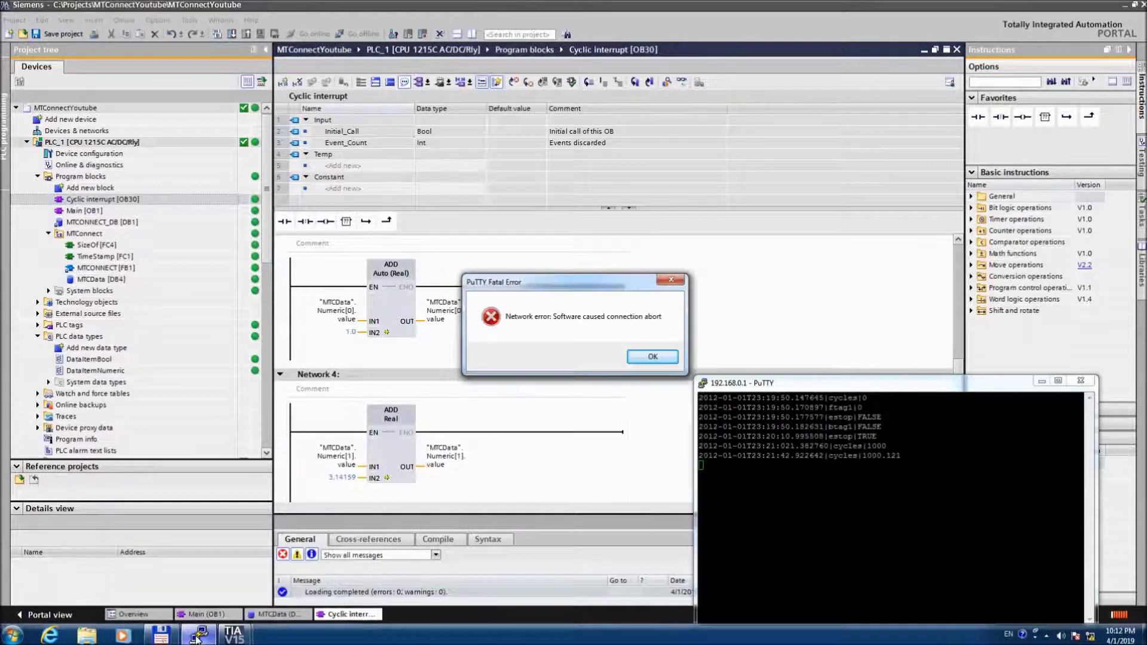
left_click(661, 355)
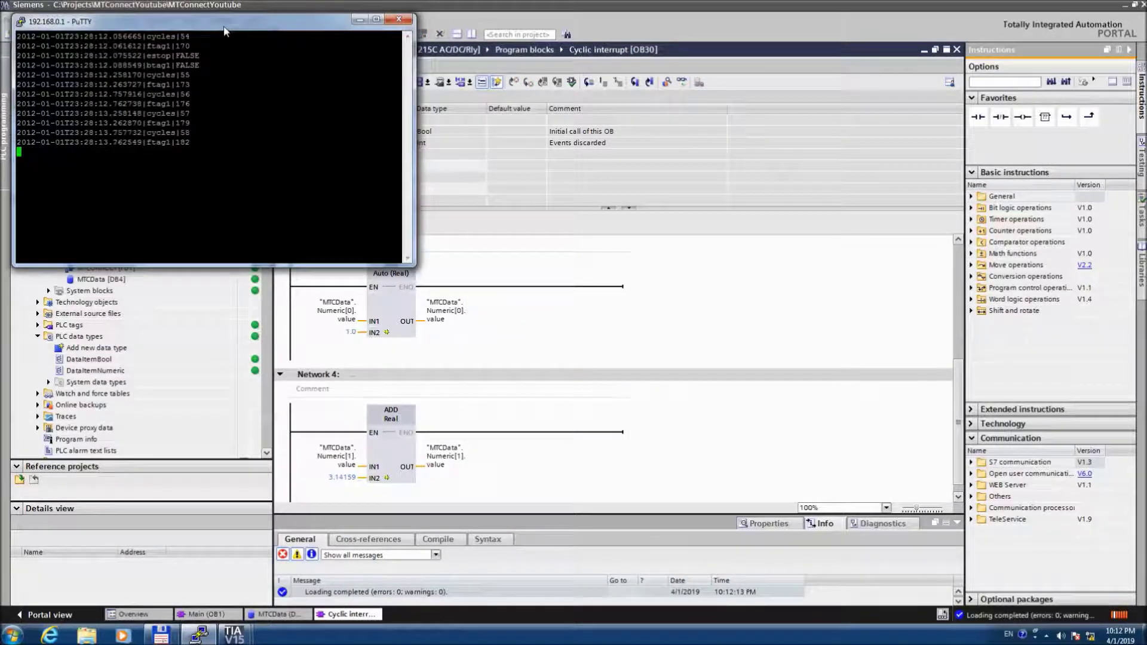
left_click_drag(226, 31, 588, 129)
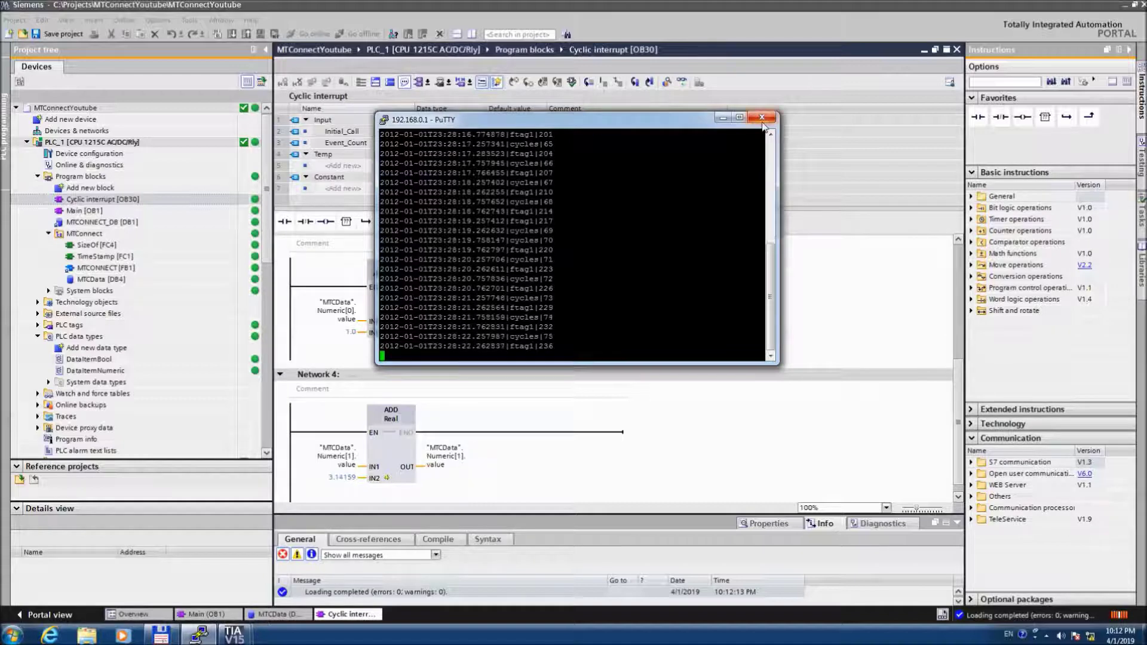
left_click(199, 636)
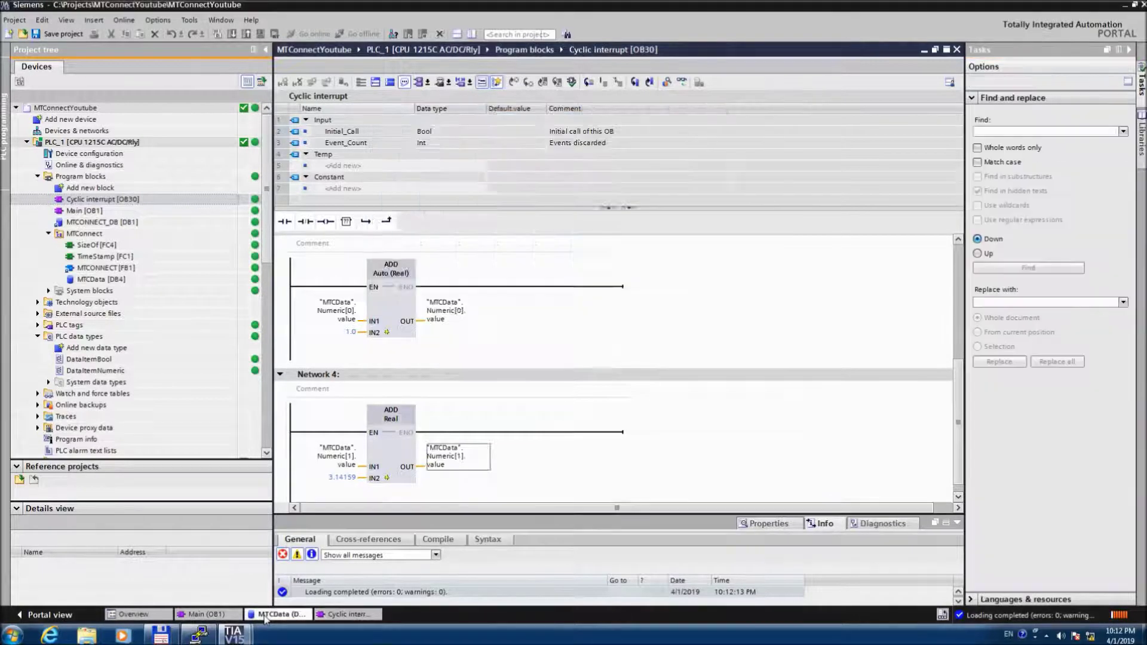
Modify the monitored Numeric[1] decimal value in MTCData to 2 and check the ftag1 output in PuTTY
left_click(279, 614)
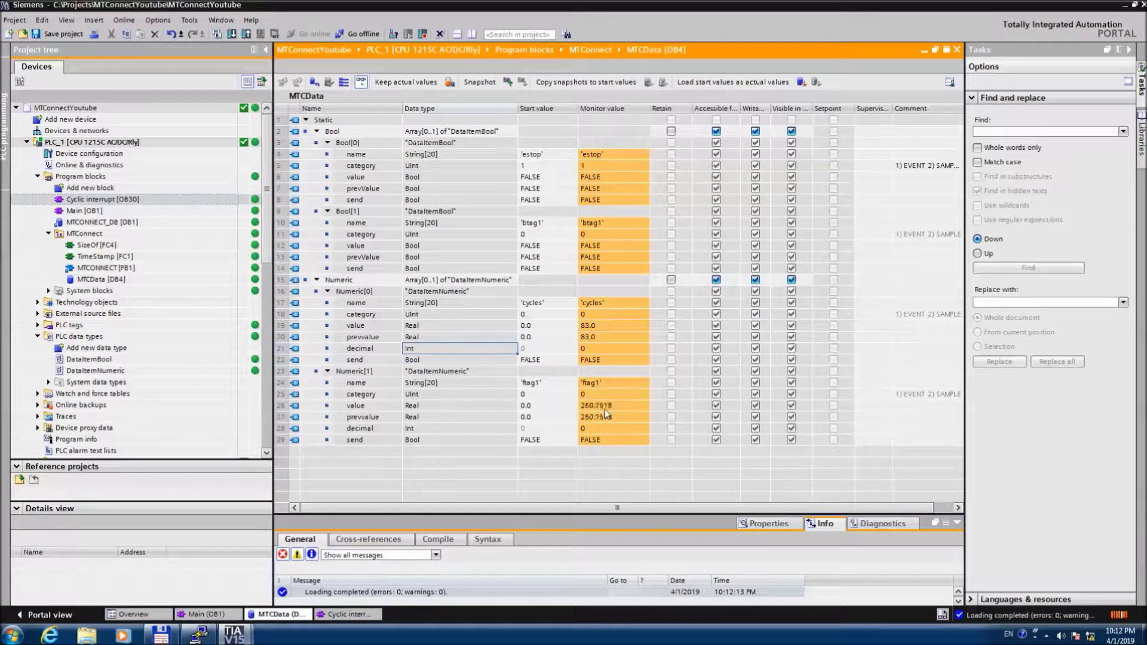
right_click(602, 431)
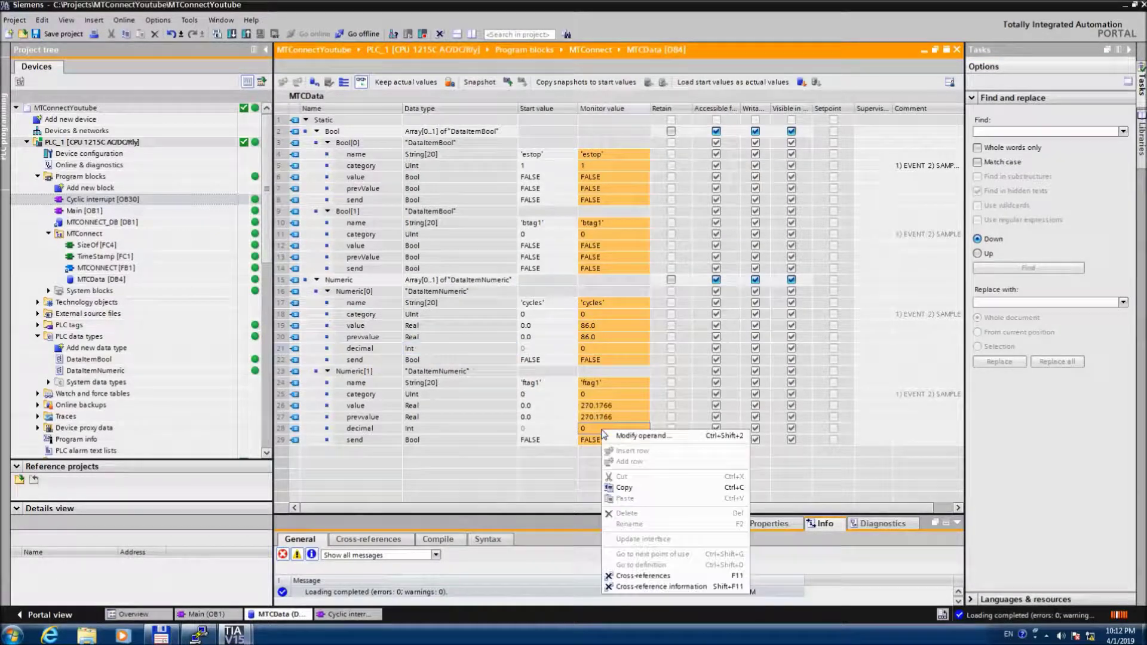
left_click(639, 437)
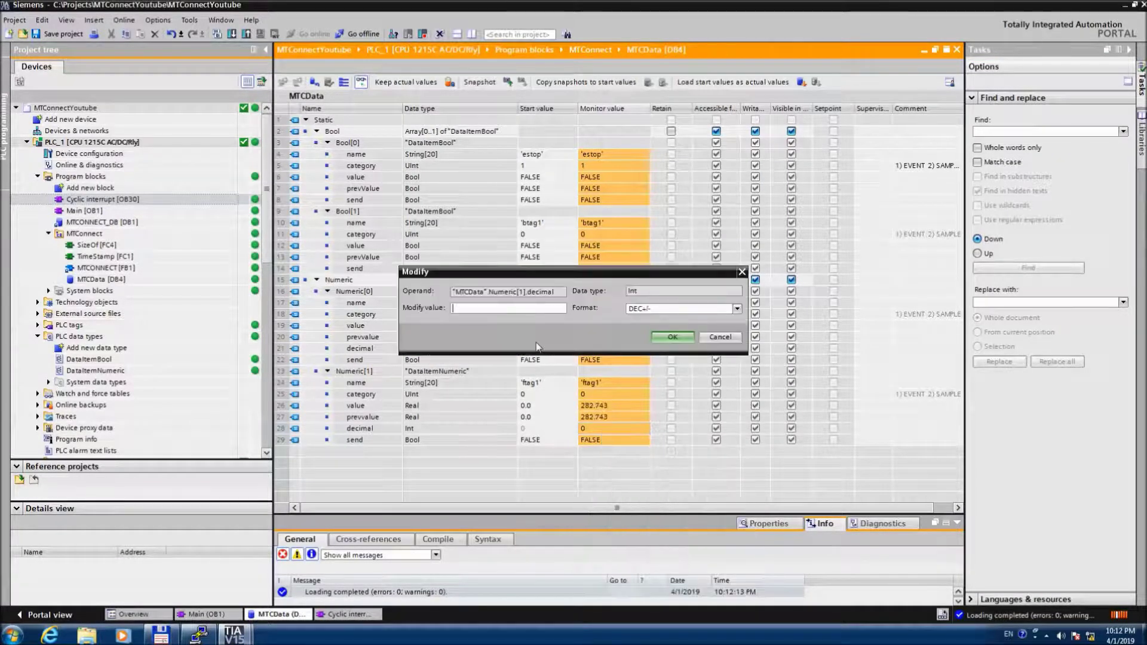
type("2")
key("Return")
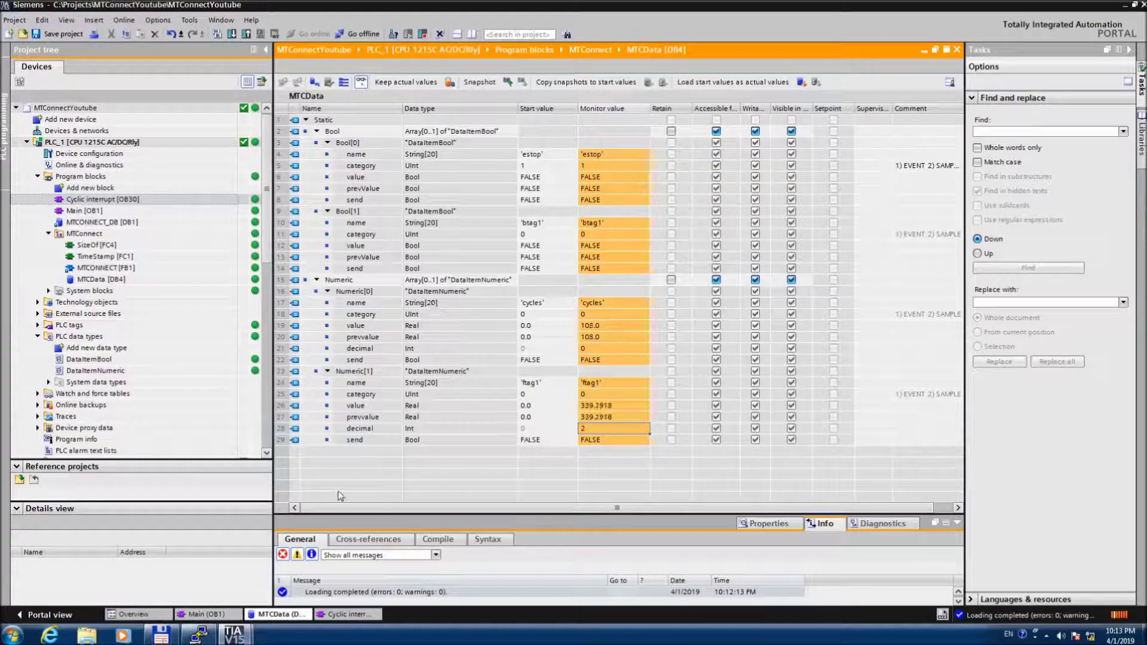
left_click(194, 636)
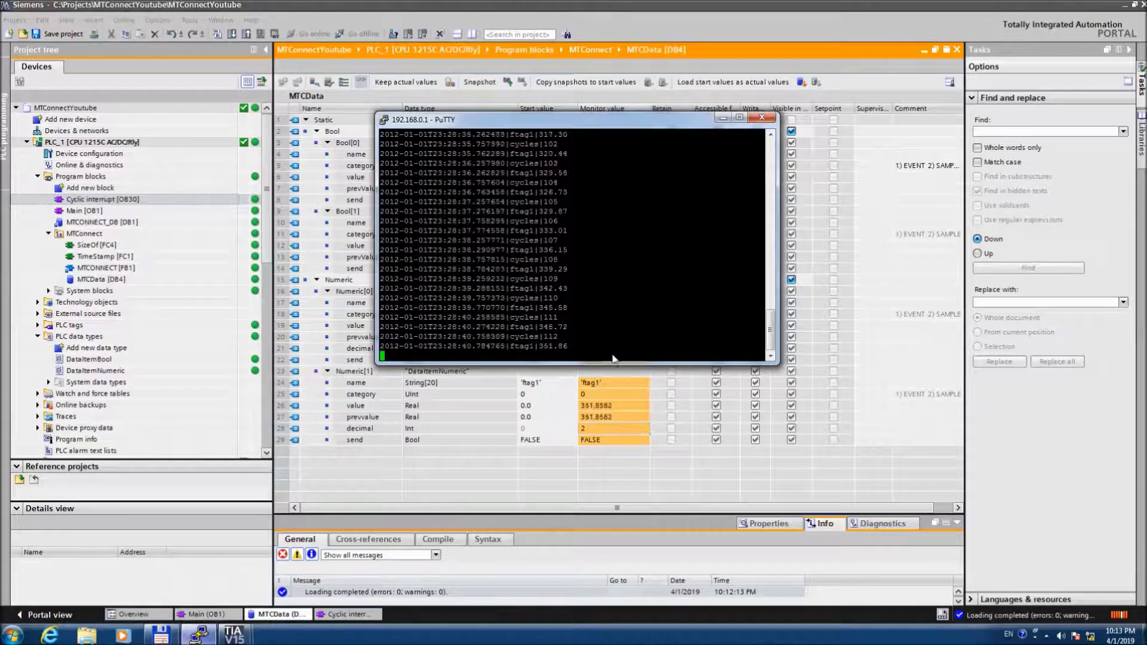
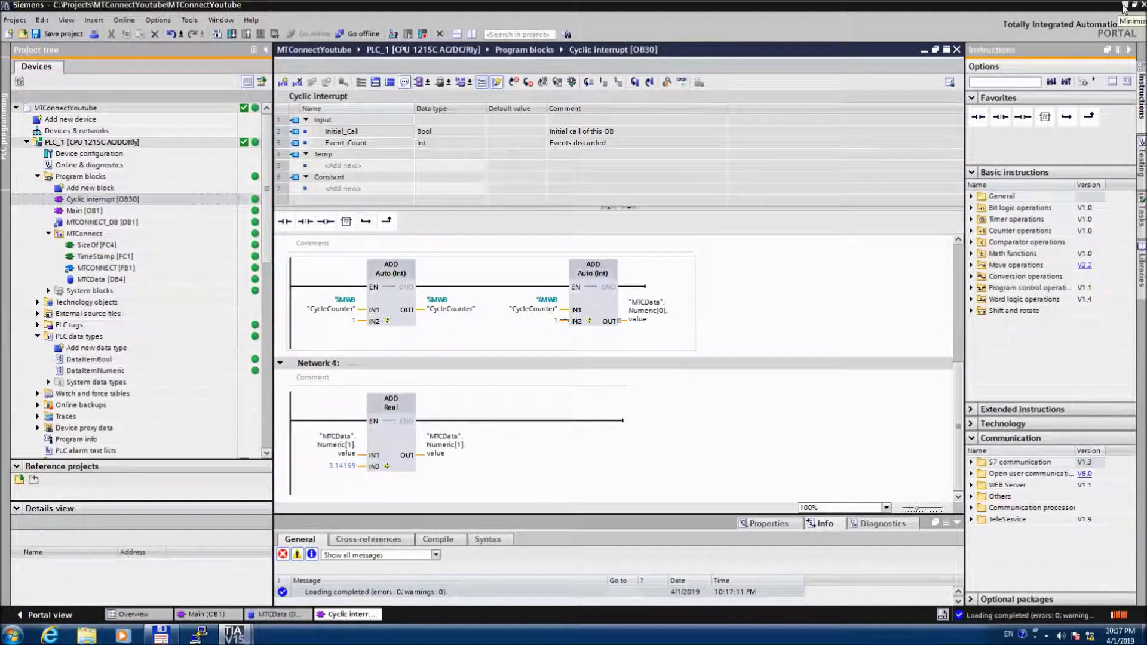
View the MTConnectAgent program folder and select the MTConnectAgent service in Computer Management
mouse_move(232, 634)
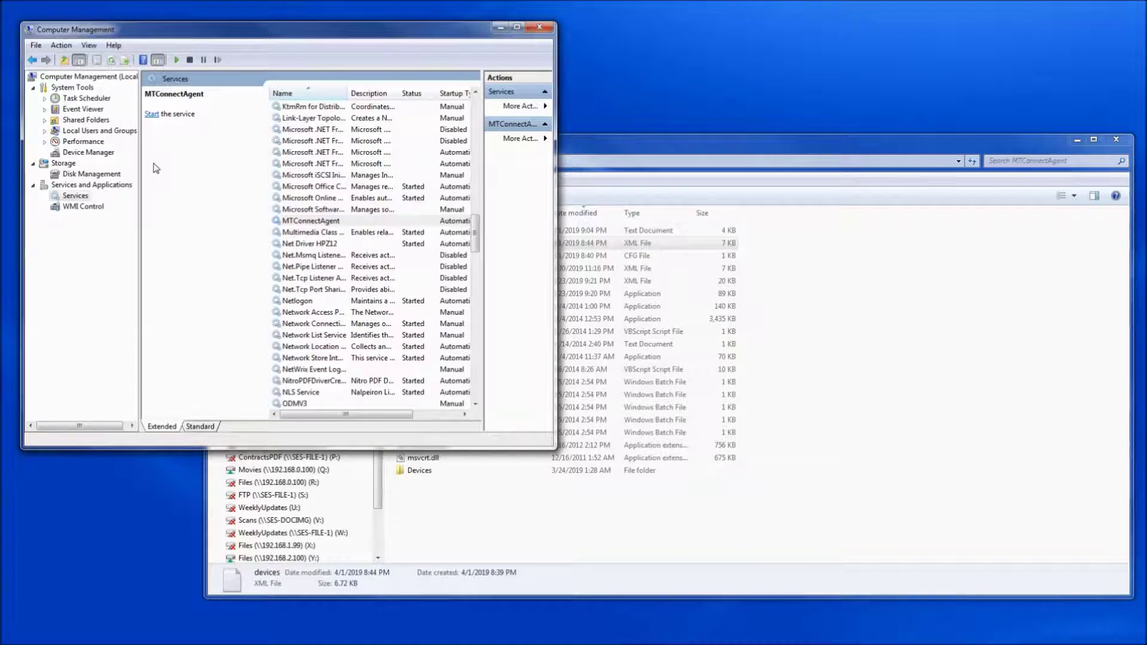
left_click(622, 148)
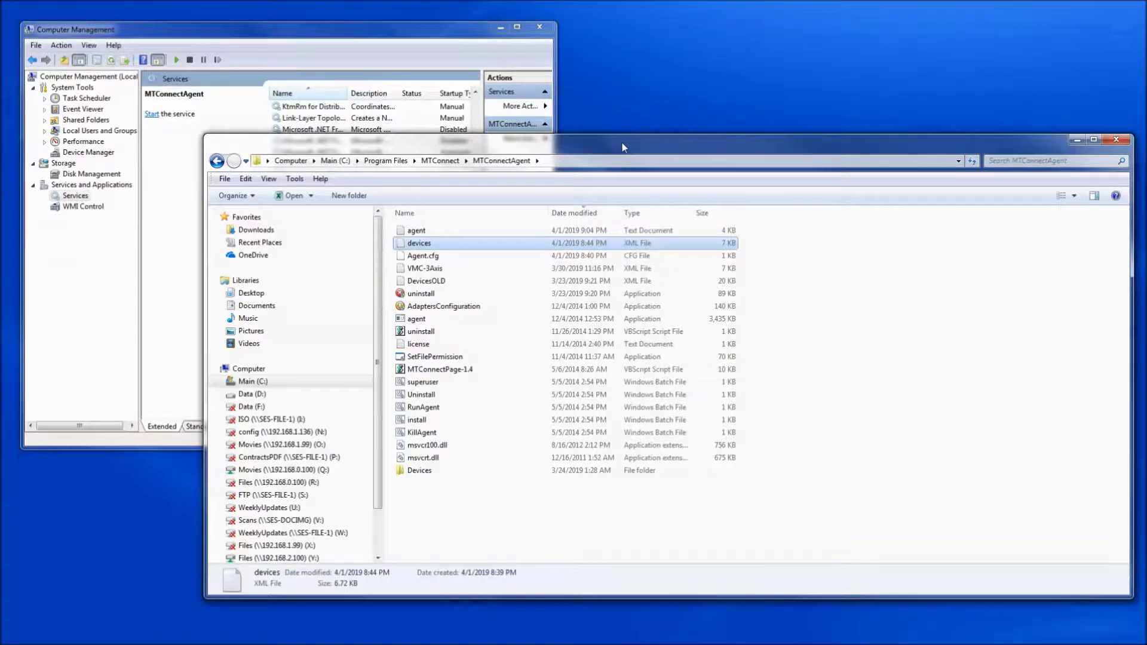
left_click(216, 30)
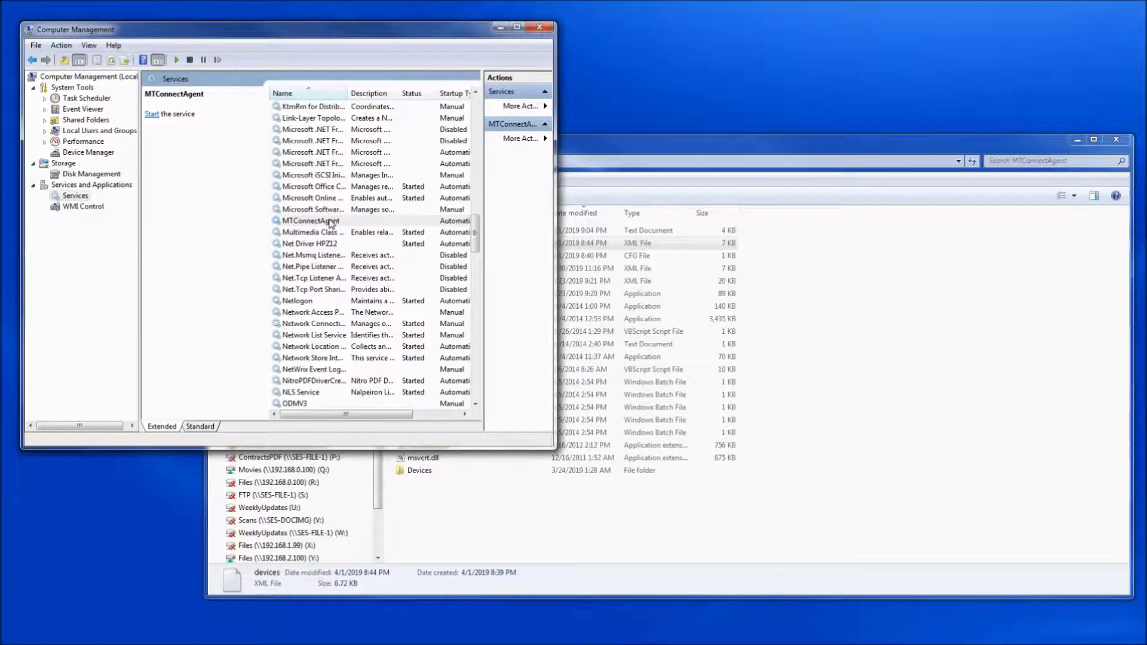
right_click(331, 224)
left_click(323, 222)
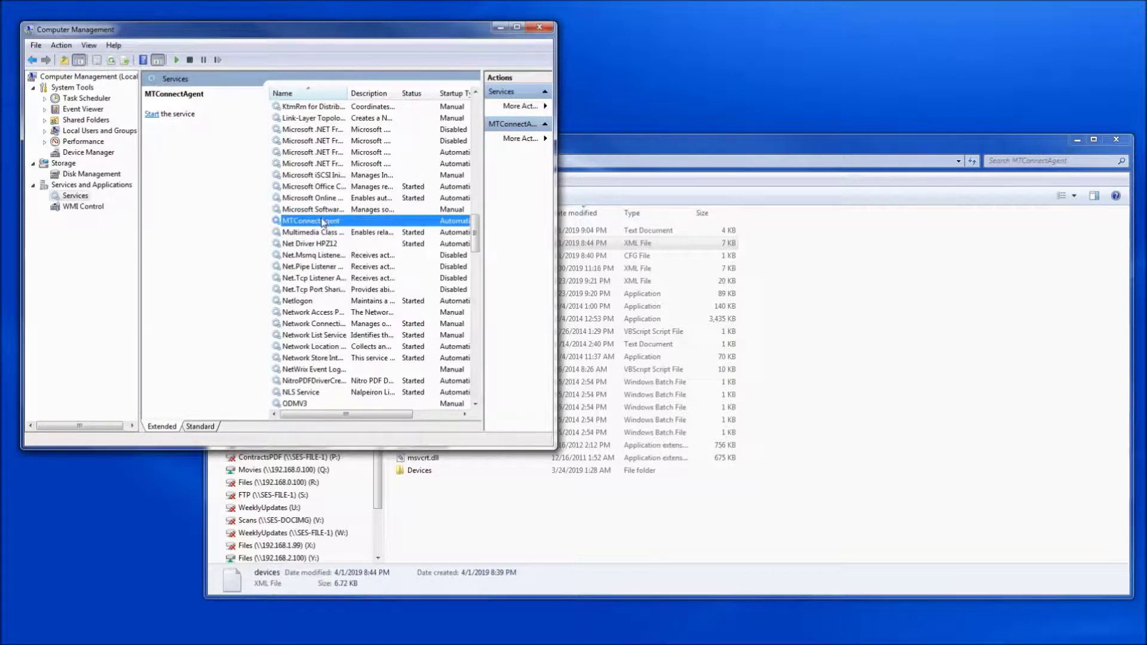
Open the devices XML file from the MTConnectAgent folder in XML Notepad
left_click(615, 293)
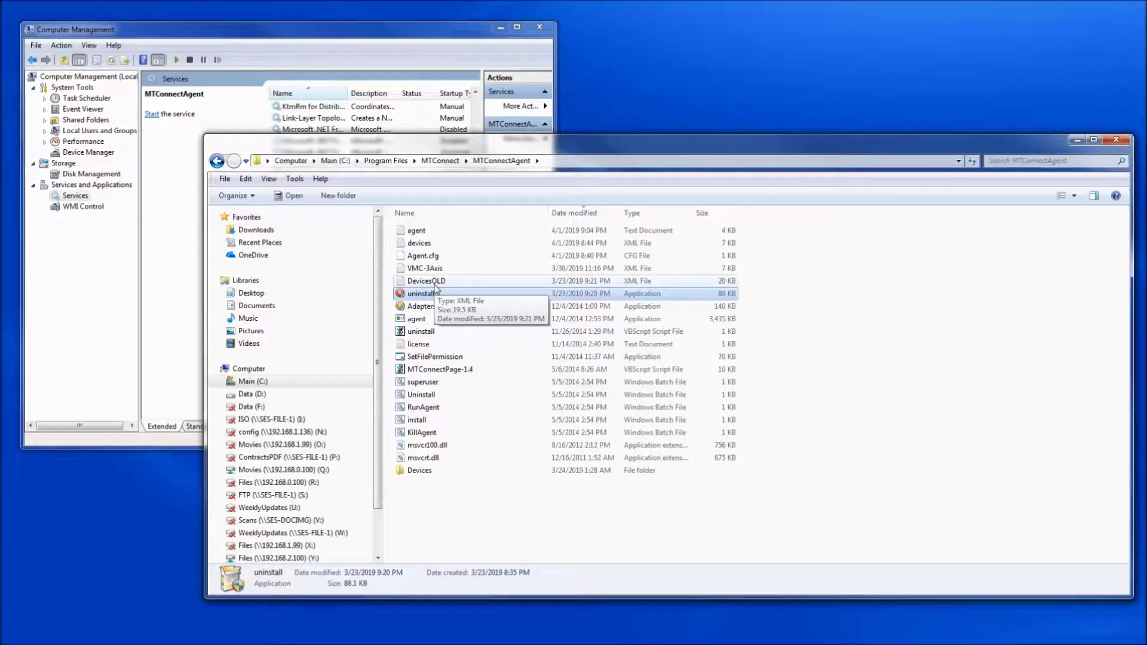
left_click(433, 247)
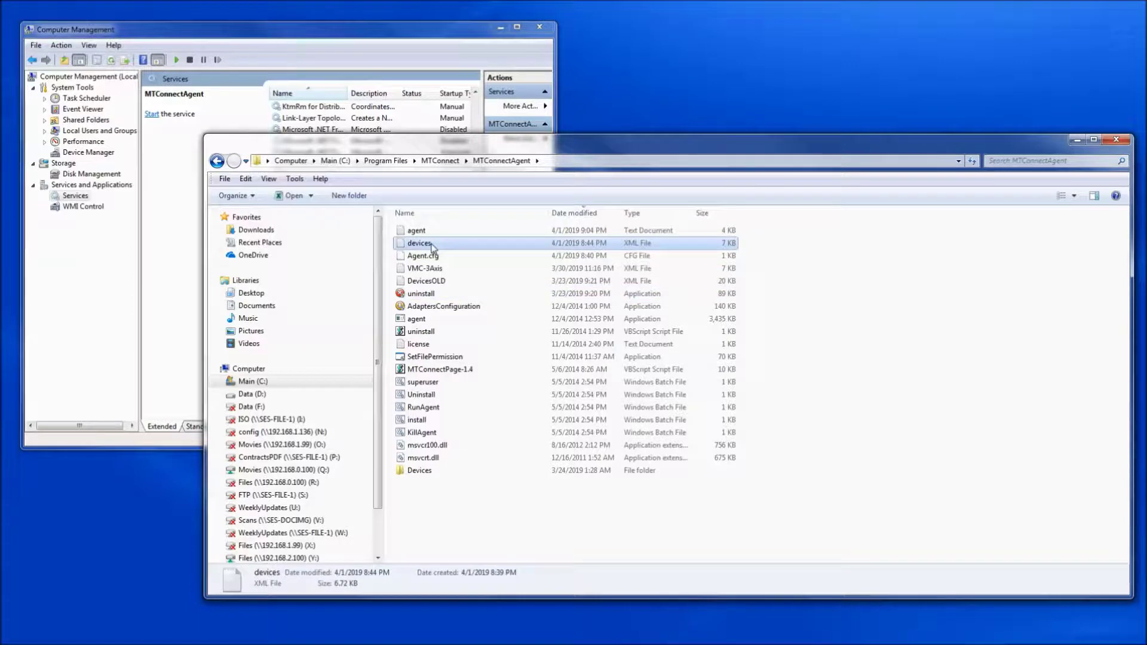
double_click(431, 245)
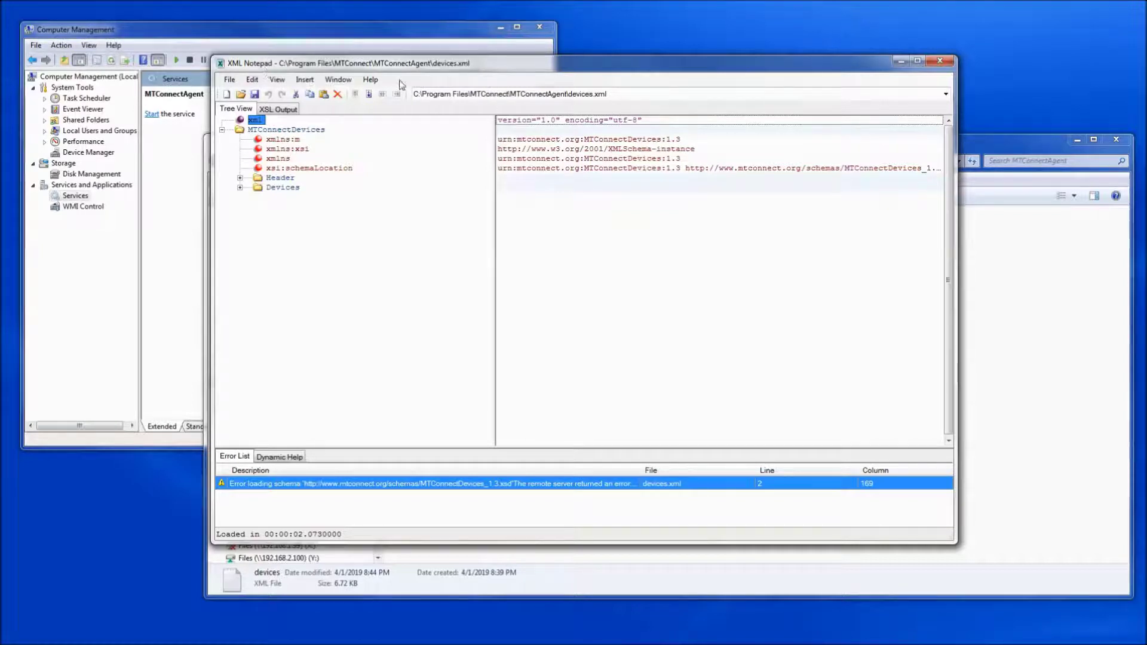
Check the version information of XML Notepad and close it
key("alt+h")
key("a")
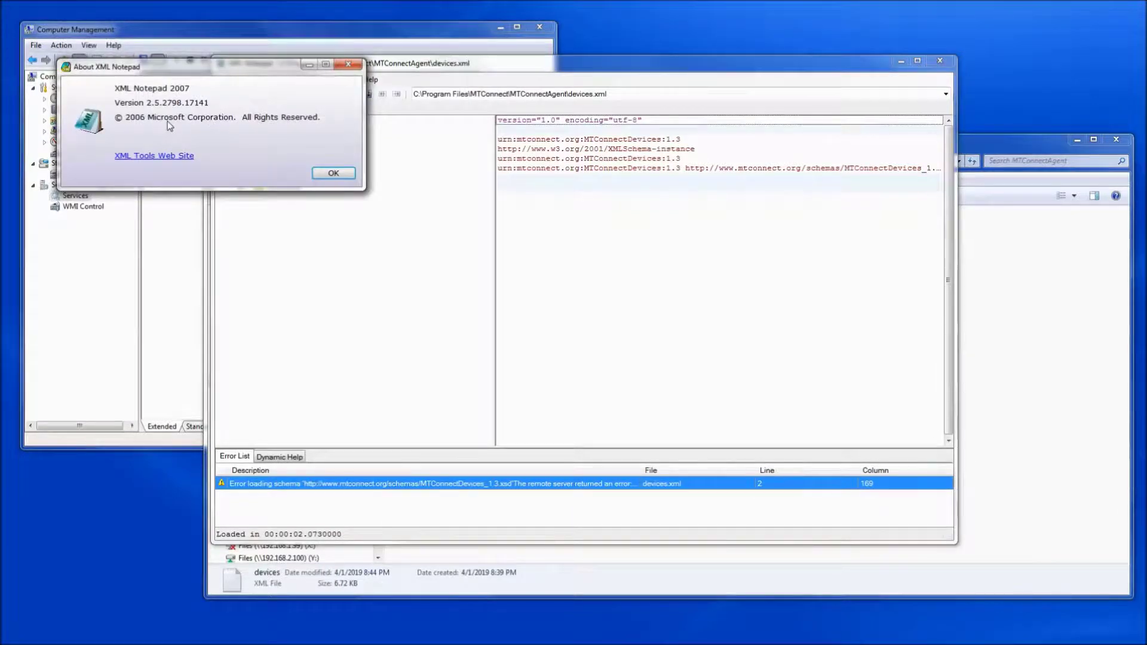
key("Escape")
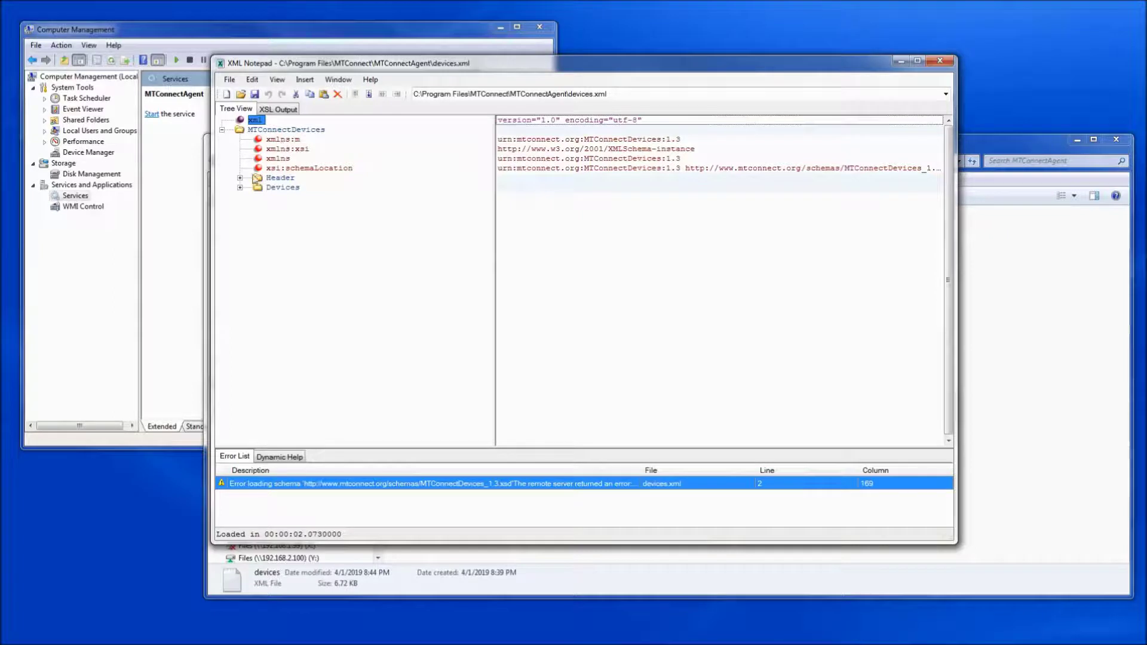
Expand the Header and Devices nodes of the devices XML, including the device's Description, DataItems and Components
left_click(240, 178)
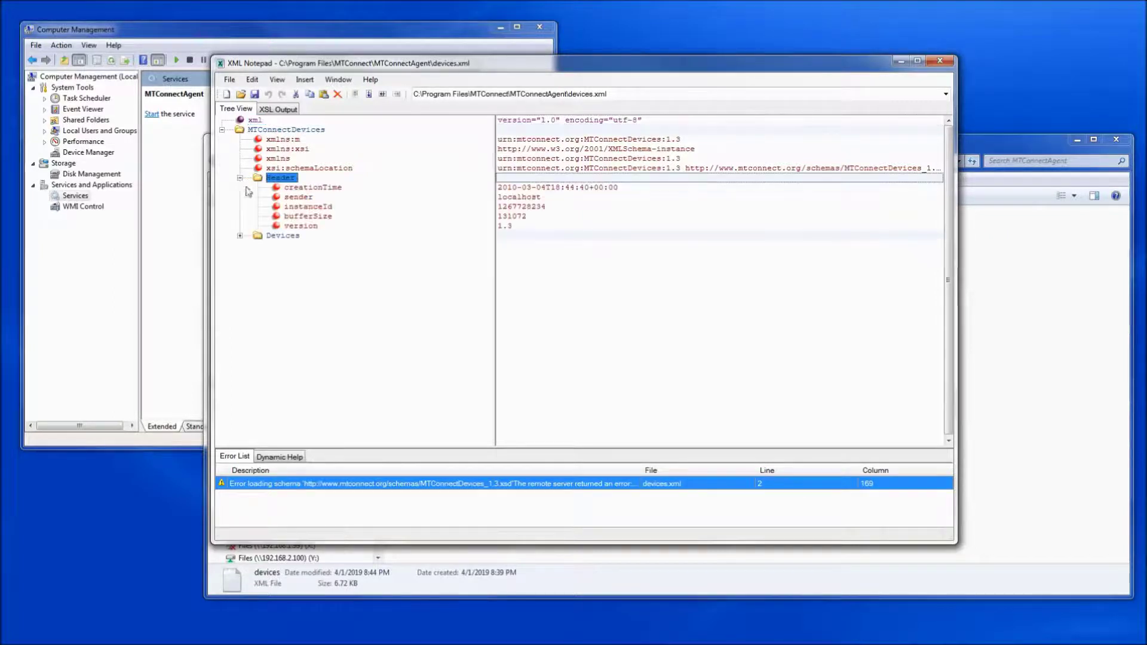
left_click(239, 236)
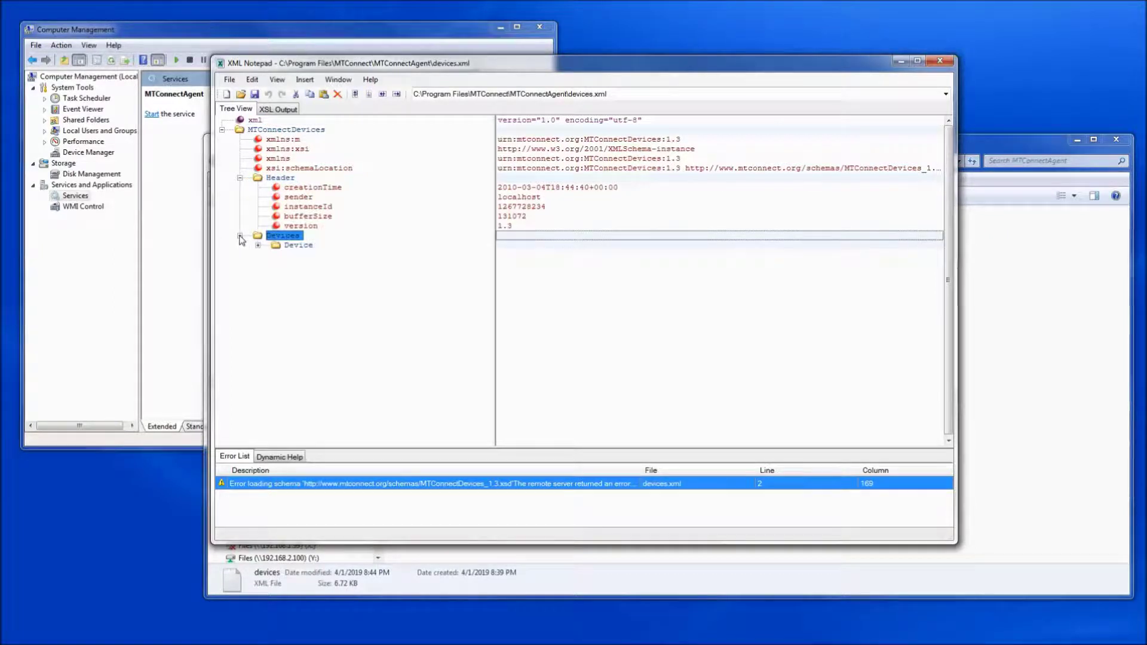
left_click(258, 245)
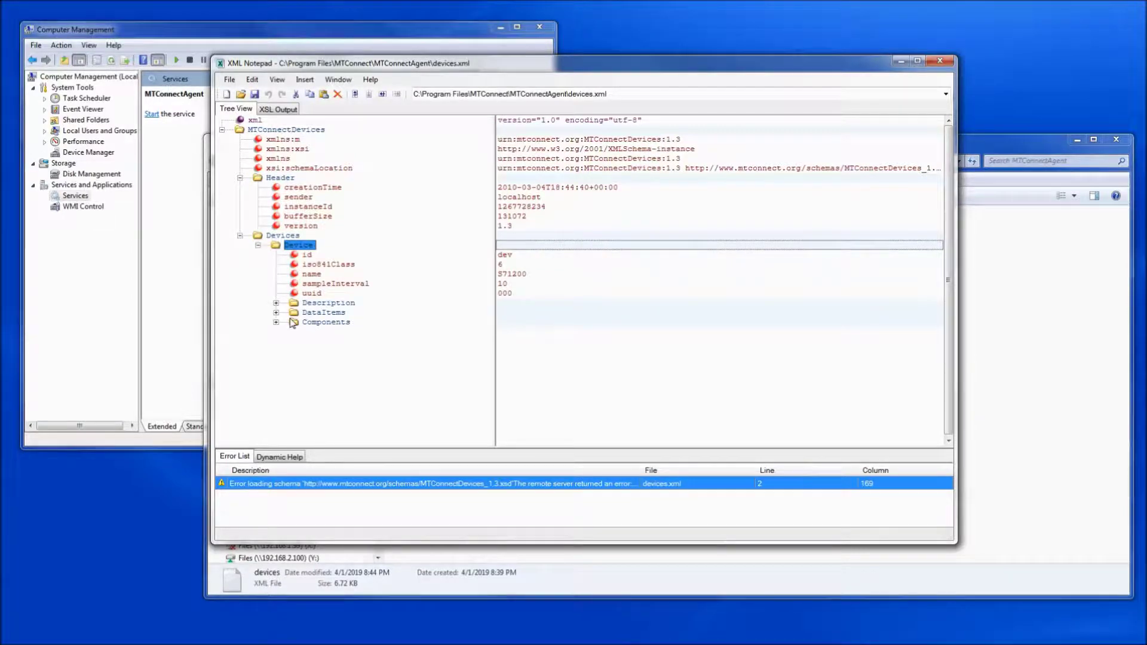
left_click(276, 303)
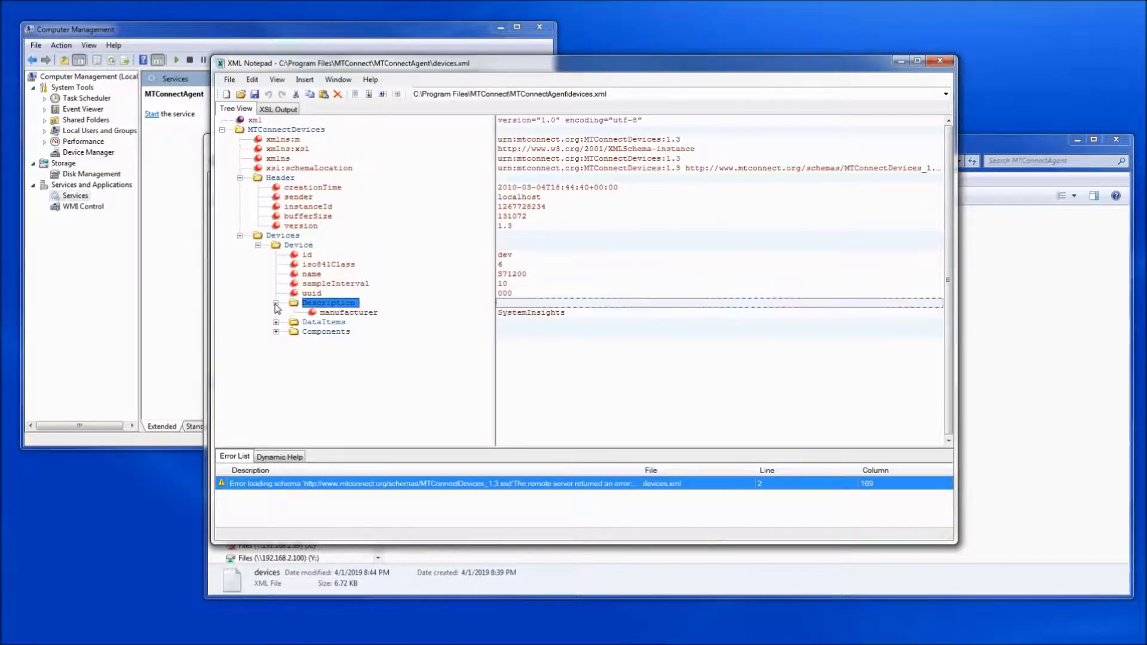
left_click(277, 323)
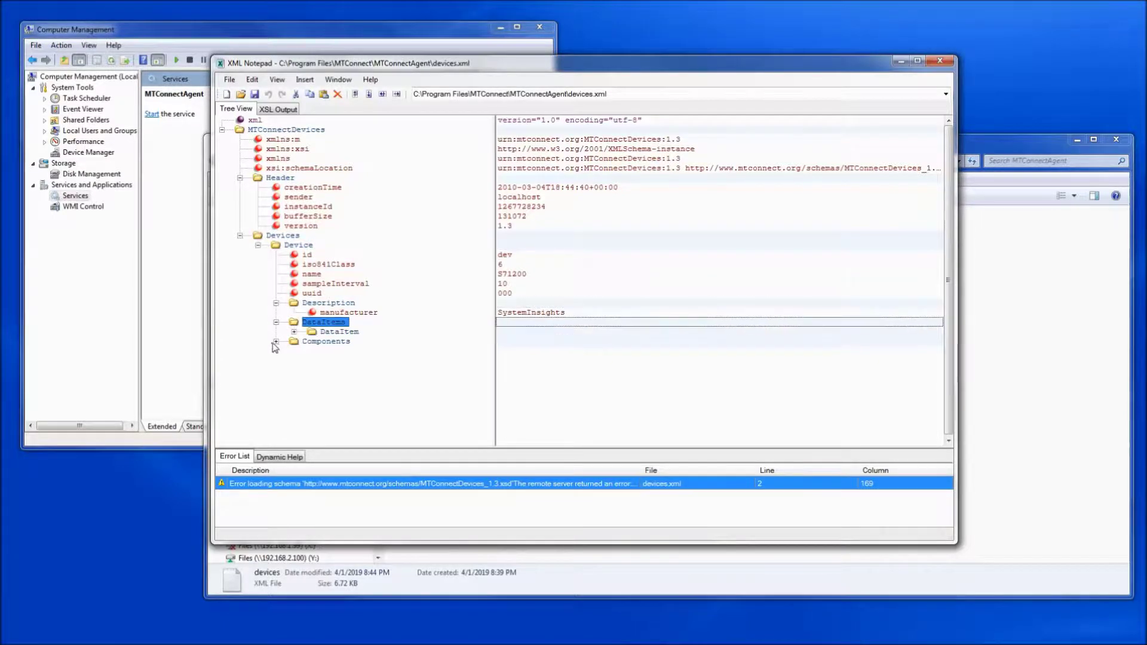
left_click(276, 342)
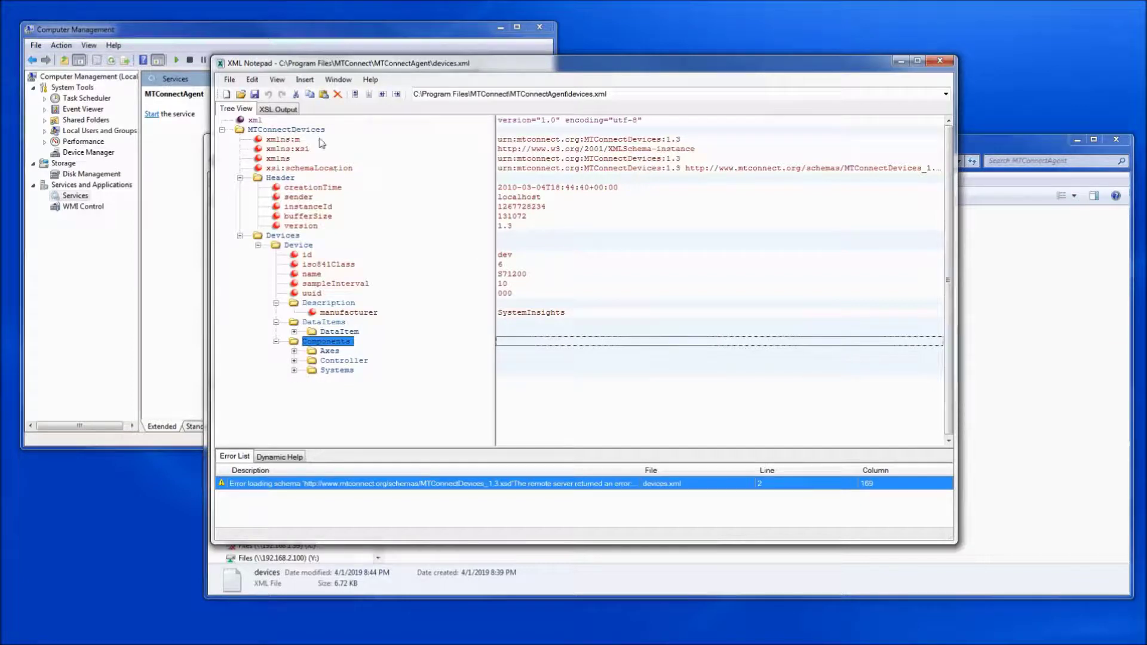
Search the devices XML for "estop" and close the search
key("ctrl+f")
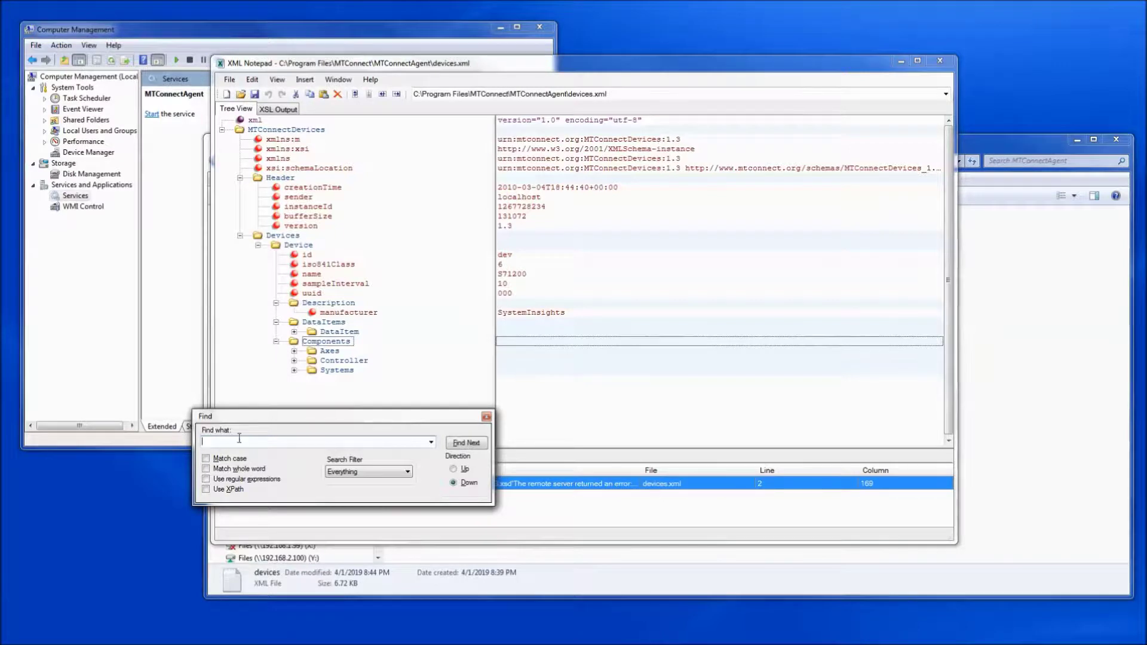
type("estop")
key("Return")
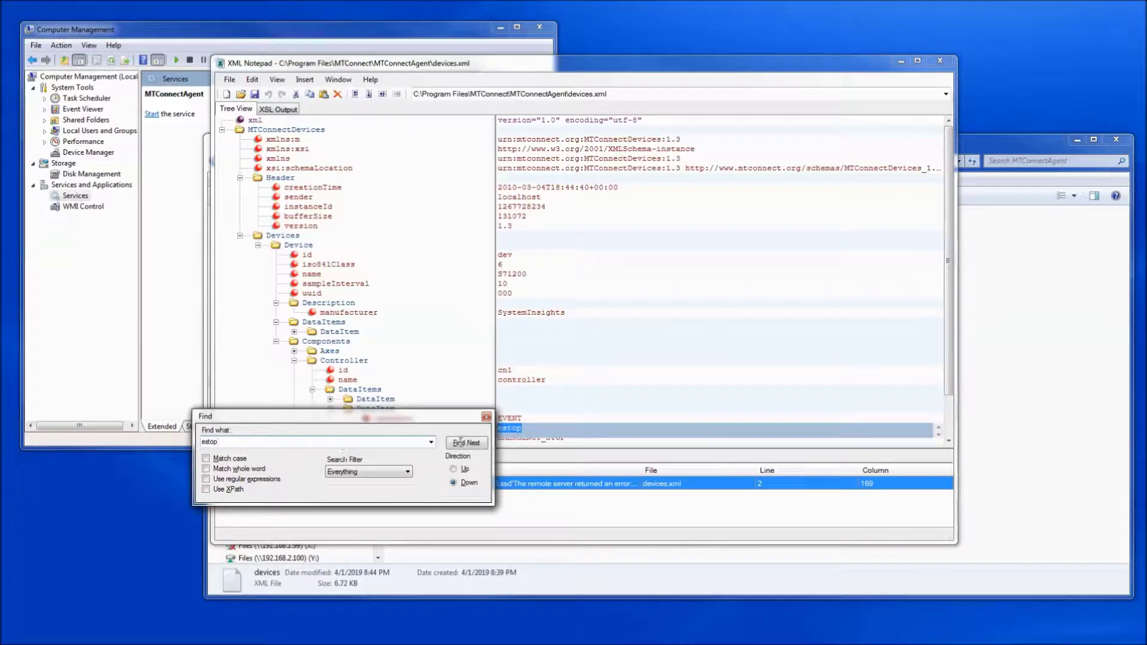
left_click(486, 417)
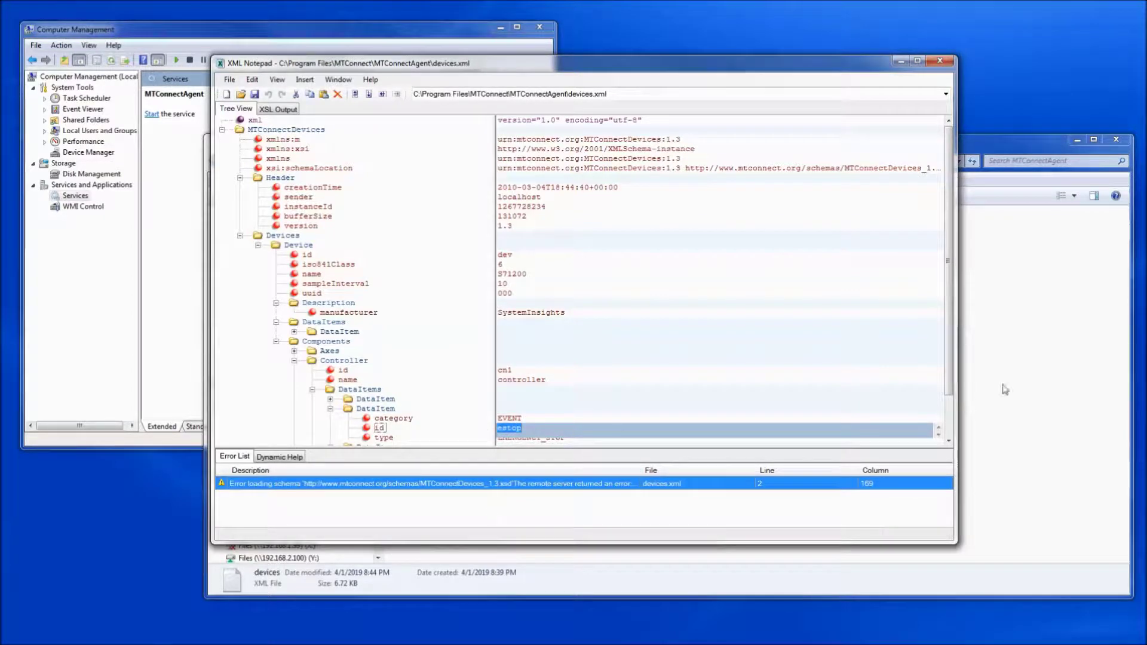
Expand the first, third and fourth Controller data items and examine their category, id and type, including the btag1 id
left_click_drag(949, 378, 950, 412)
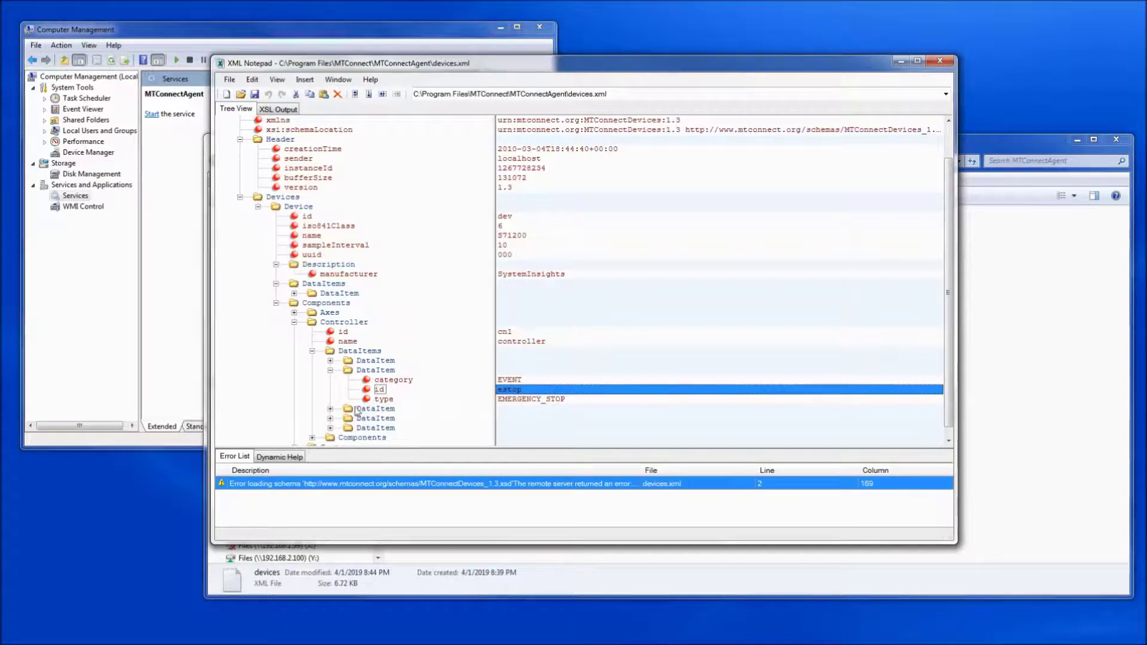
left_click(330, 409)
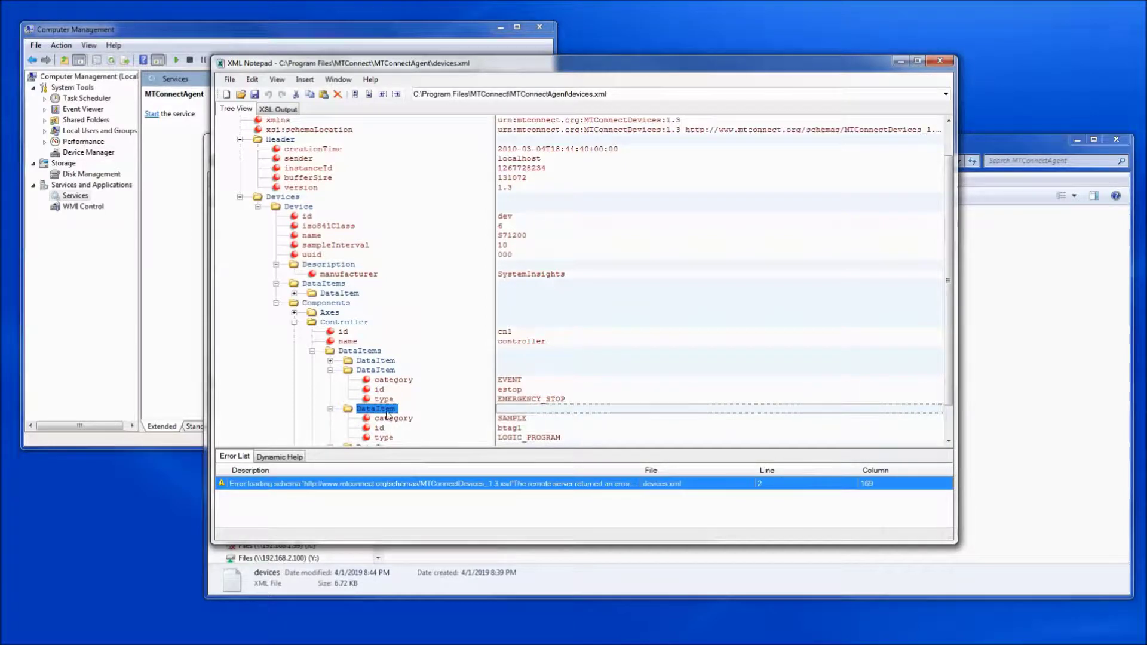
left_click(514, 431)
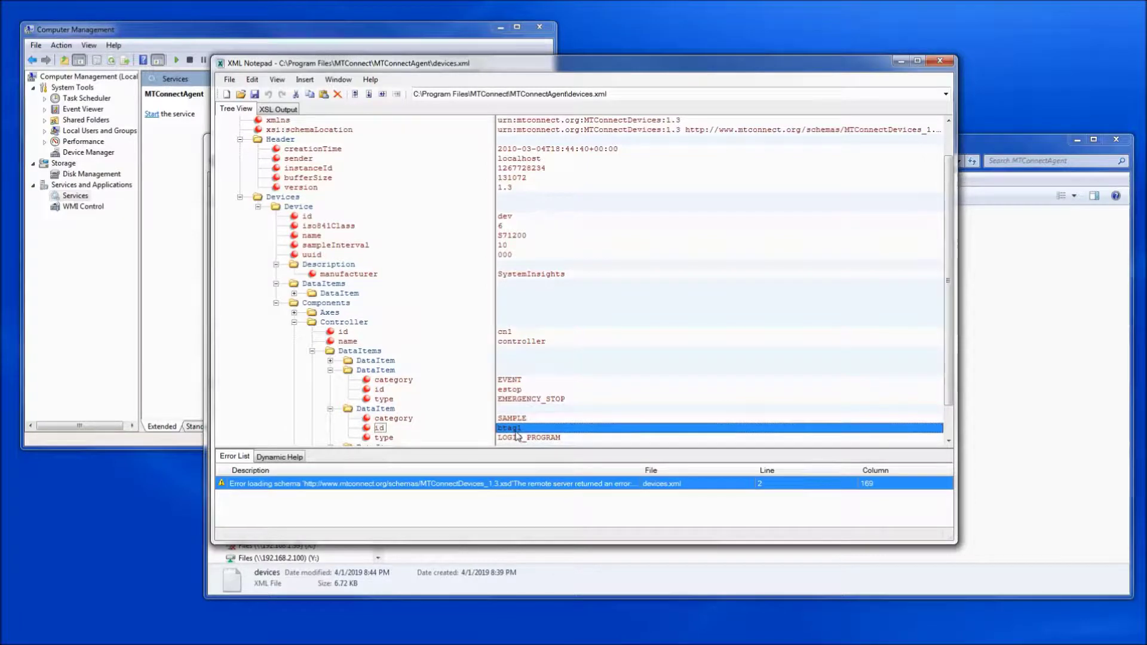
left_click(331, 360)
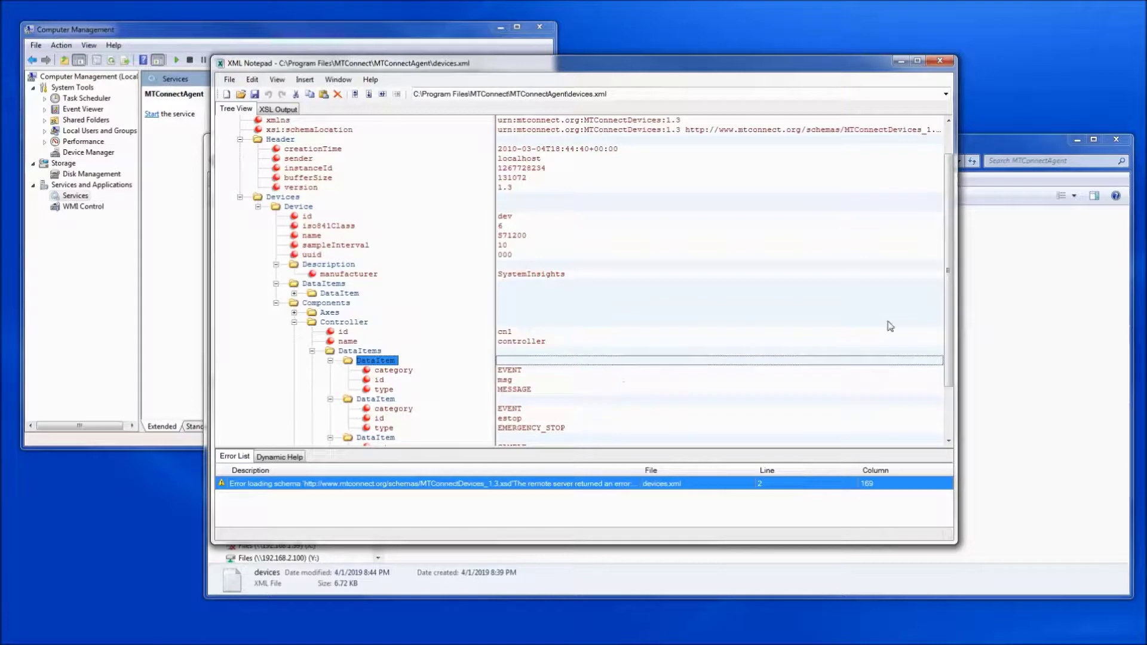
left_click_drag(948, 296, 947, 345)
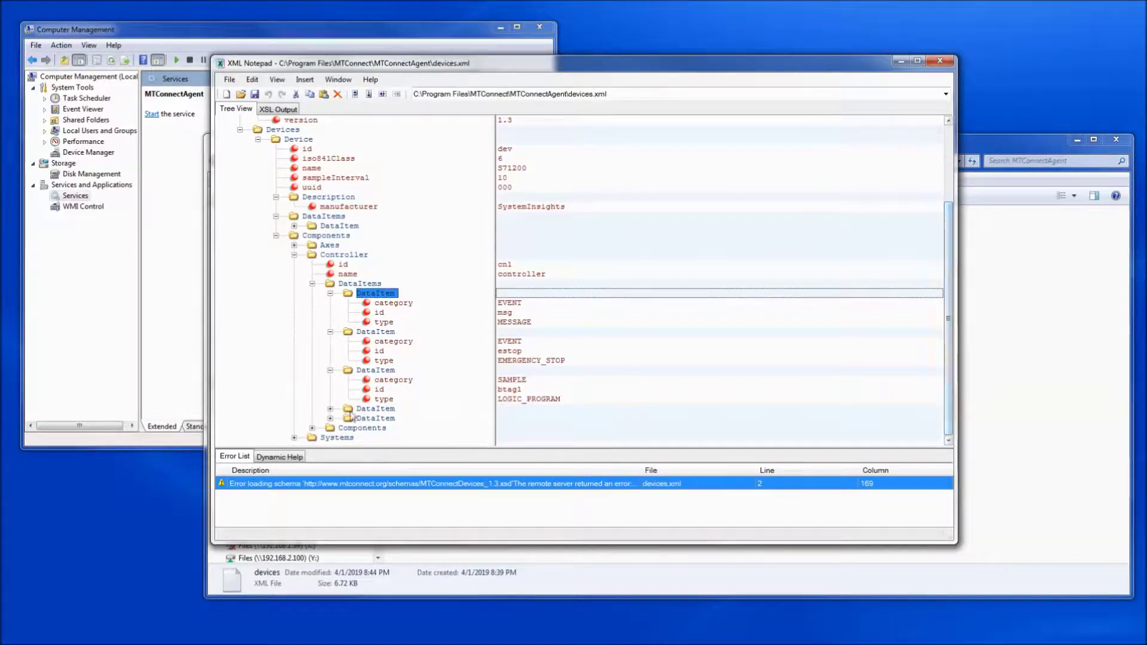
left_click(331, 410)
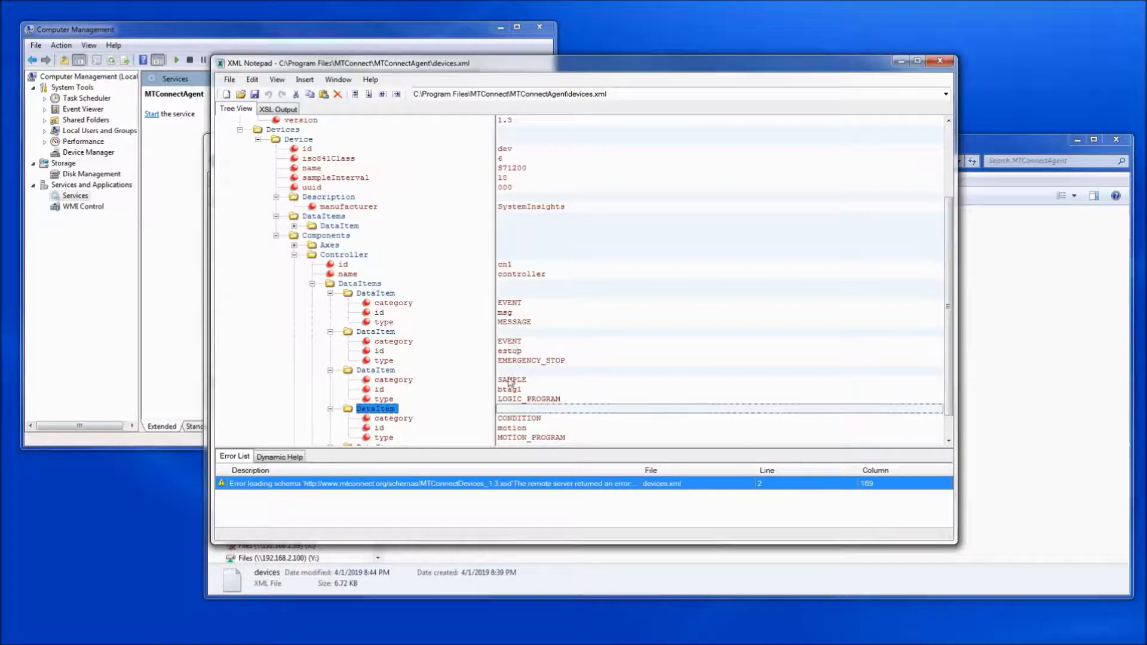
Compare the category values of the estop and btag1 data items under Controller
left_click(519, 344)
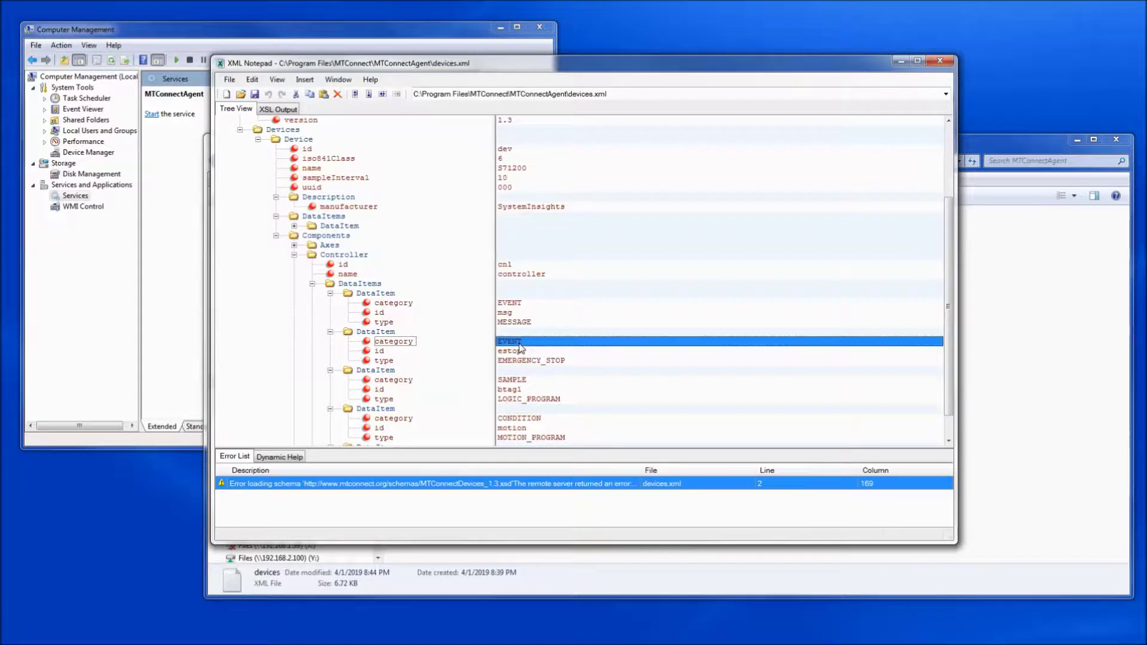
left_click(520, 382)
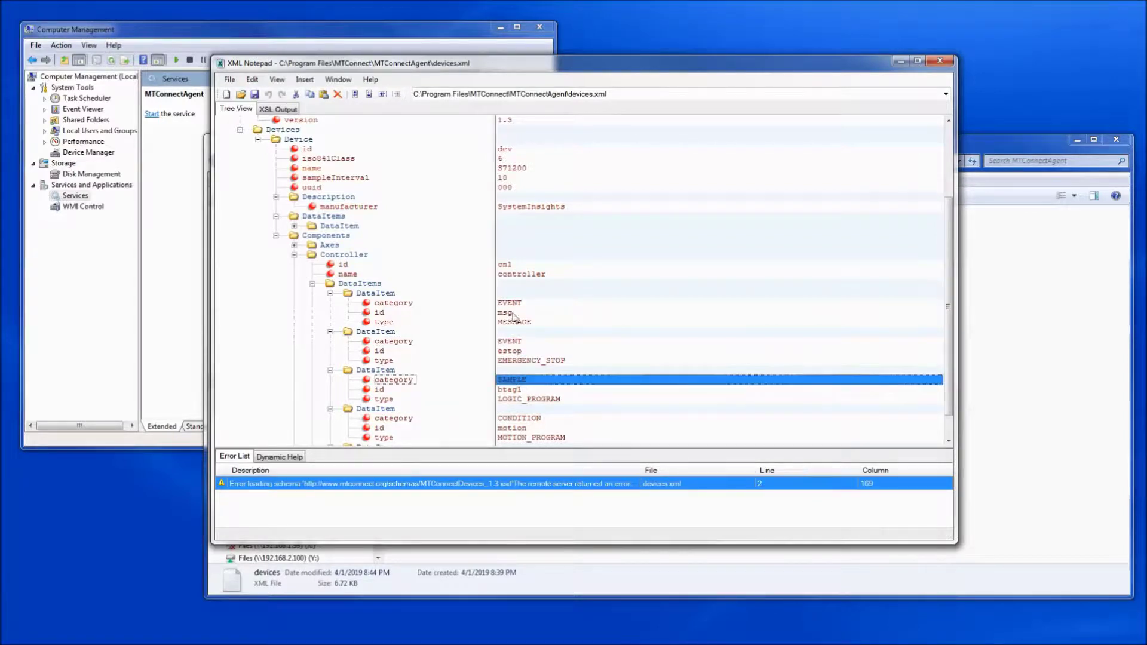
left_click(513, 343)
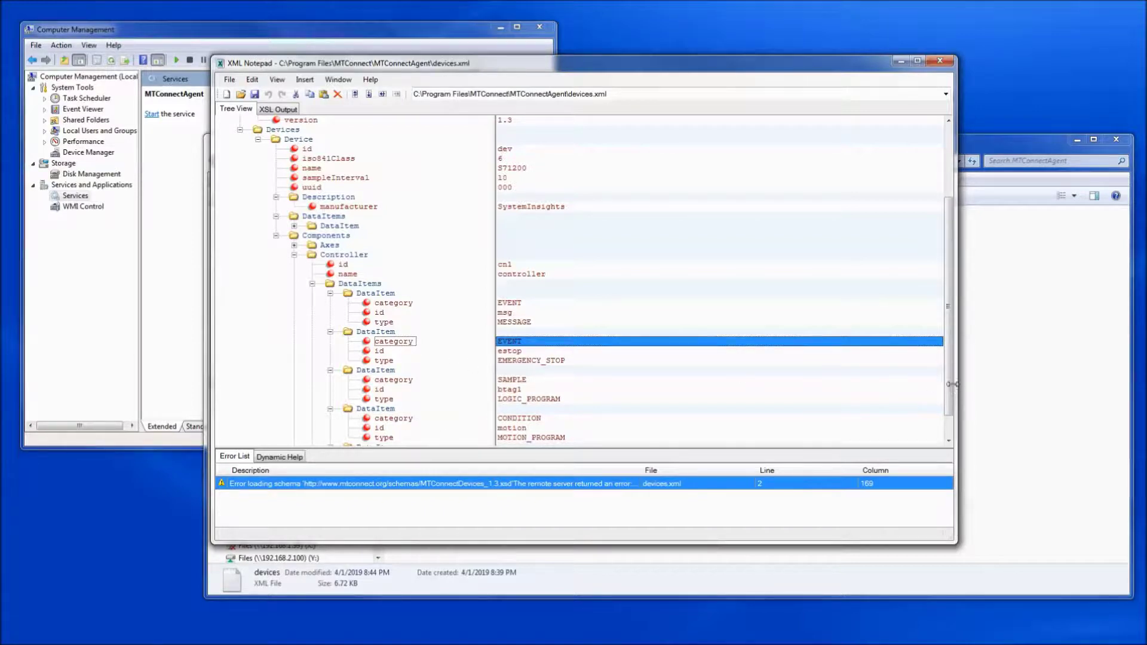
scroll(950, 411, "down", 1)
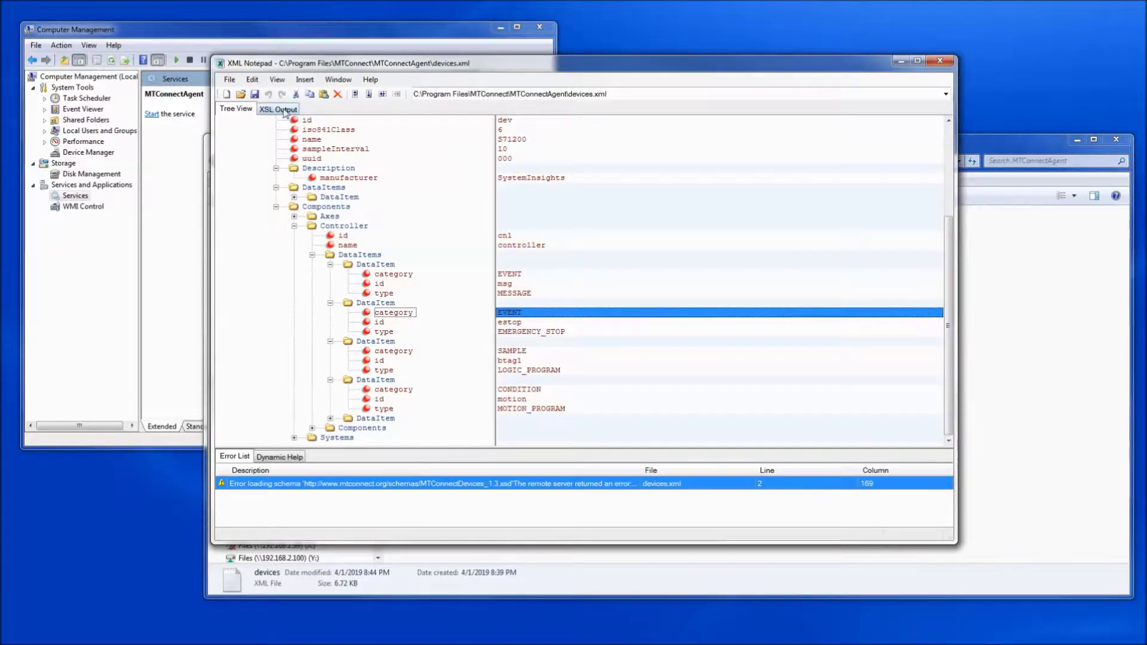
Search the devices XML for "ftag1" and close the search
left_click(237, 82)
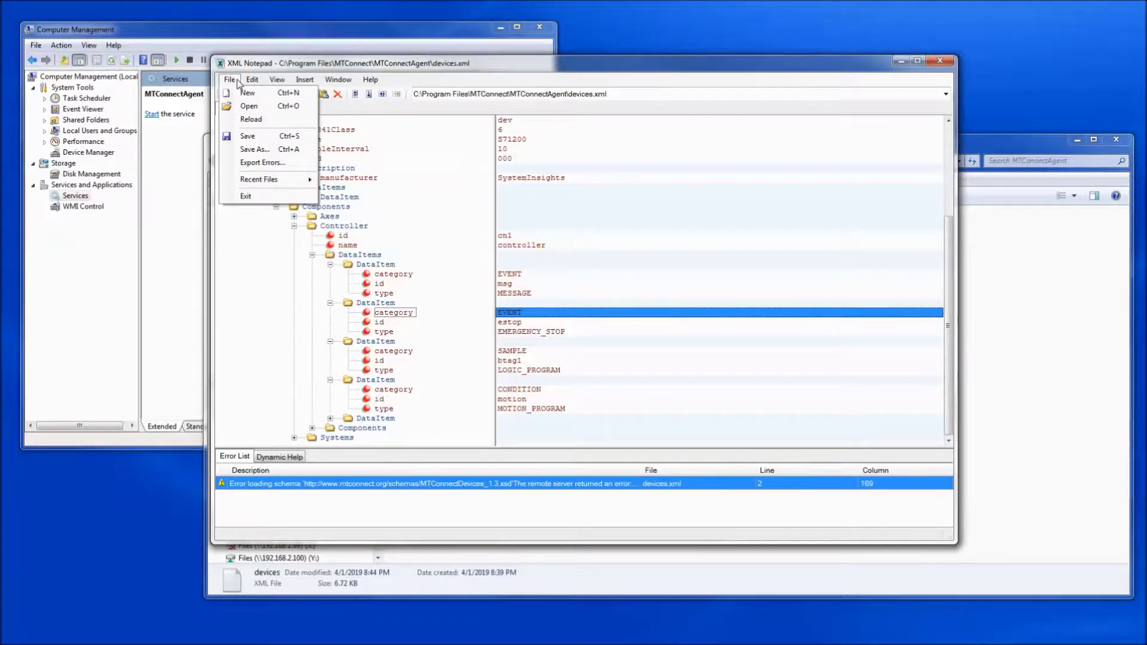
mouse_move(252, 80)
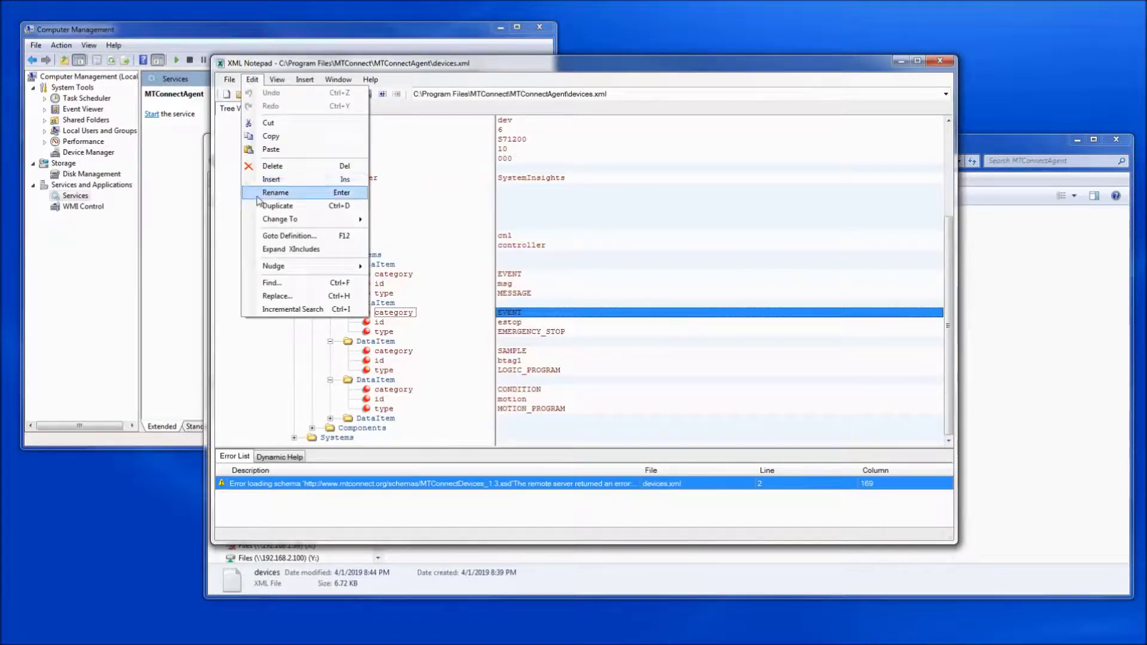
left_click(277, 283)
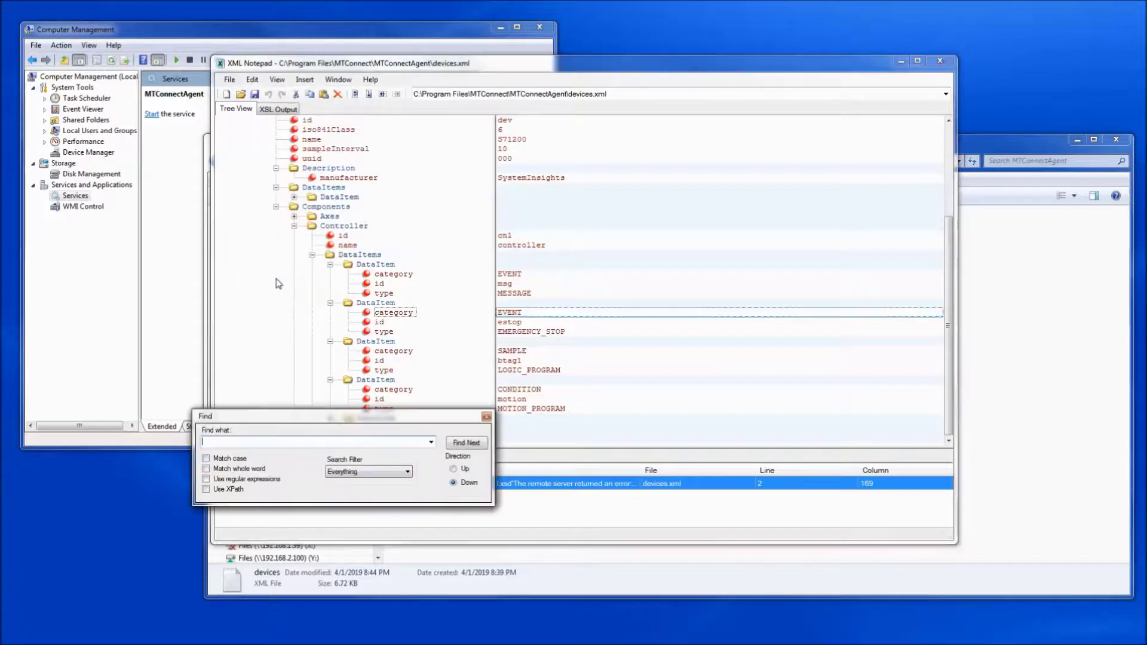
type("ftag")
key("Return")
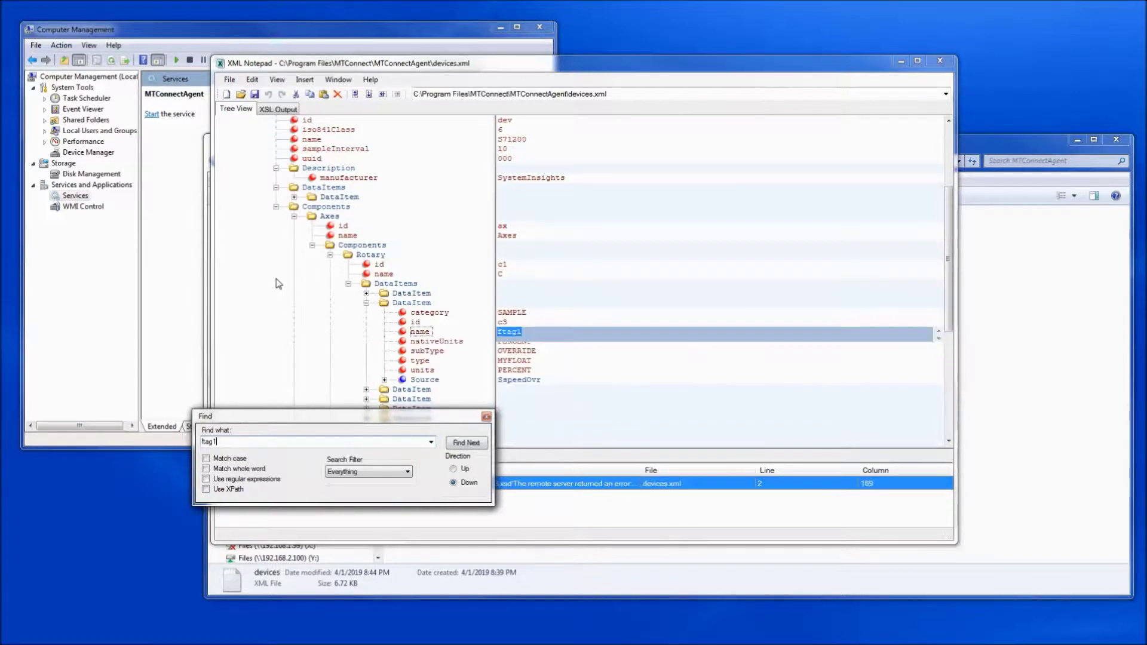
left_click(486, 417)
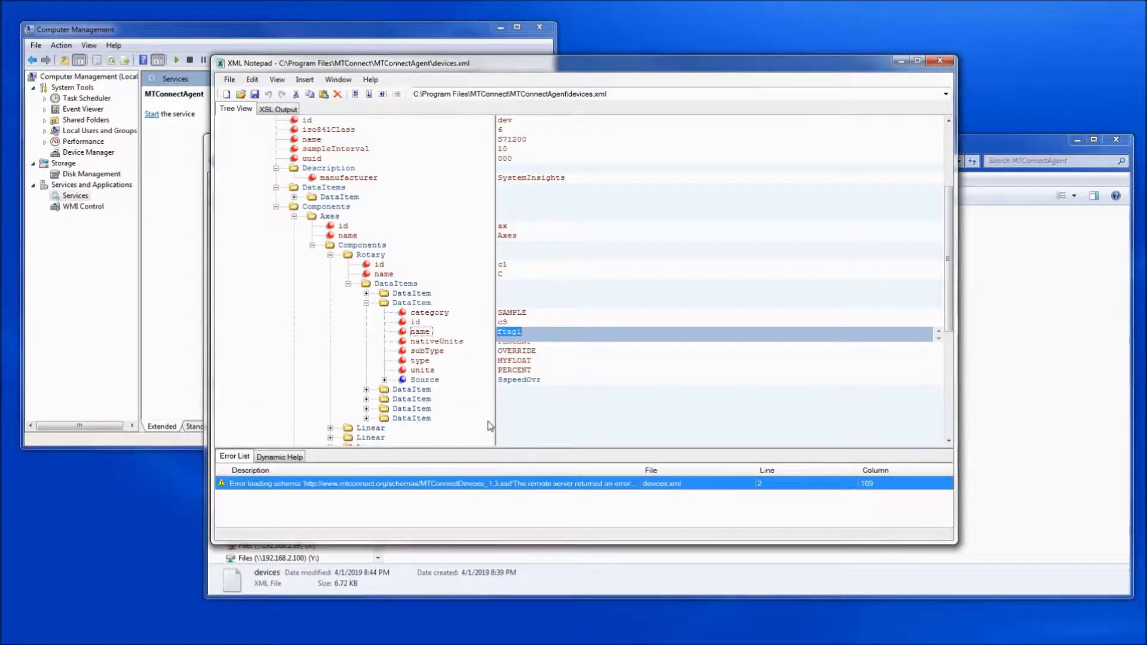
Expand the first Rotary data item and compare the name attributes of the cycles and ftag1 items
left_click(366, 293)
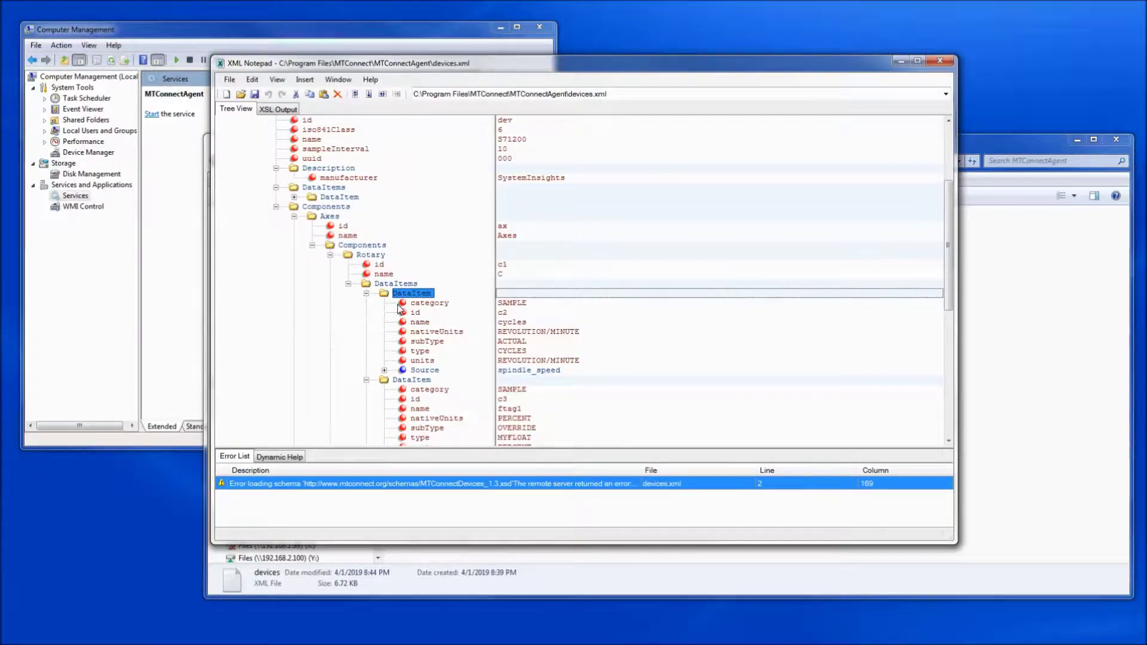
left_click(518, 327)
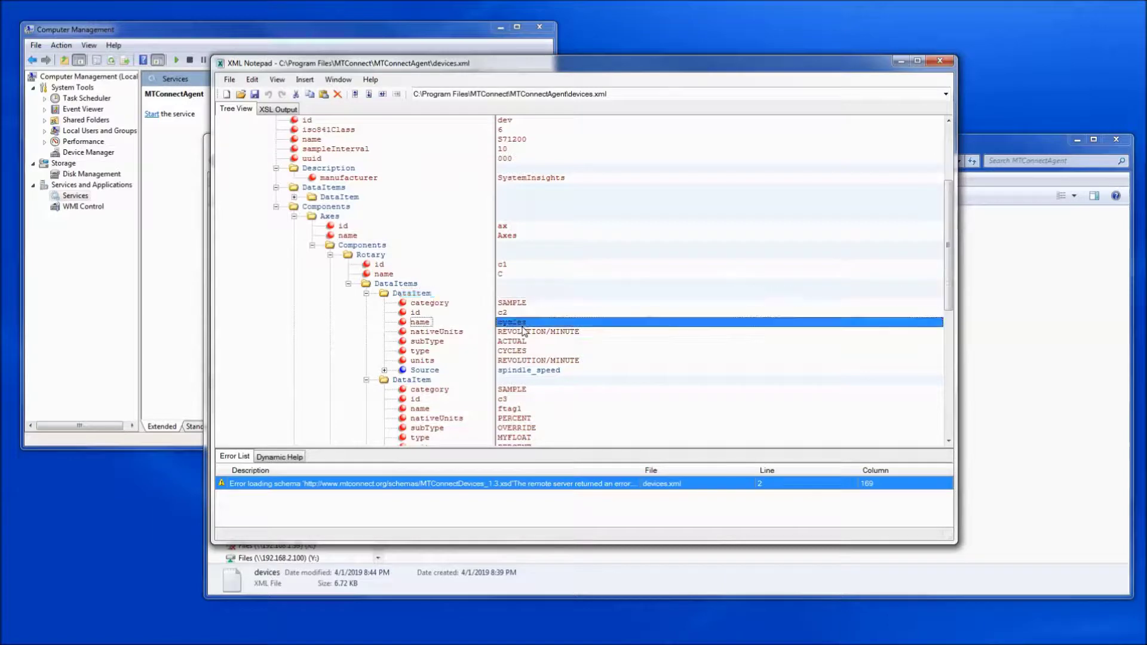
left_click(513, 408)
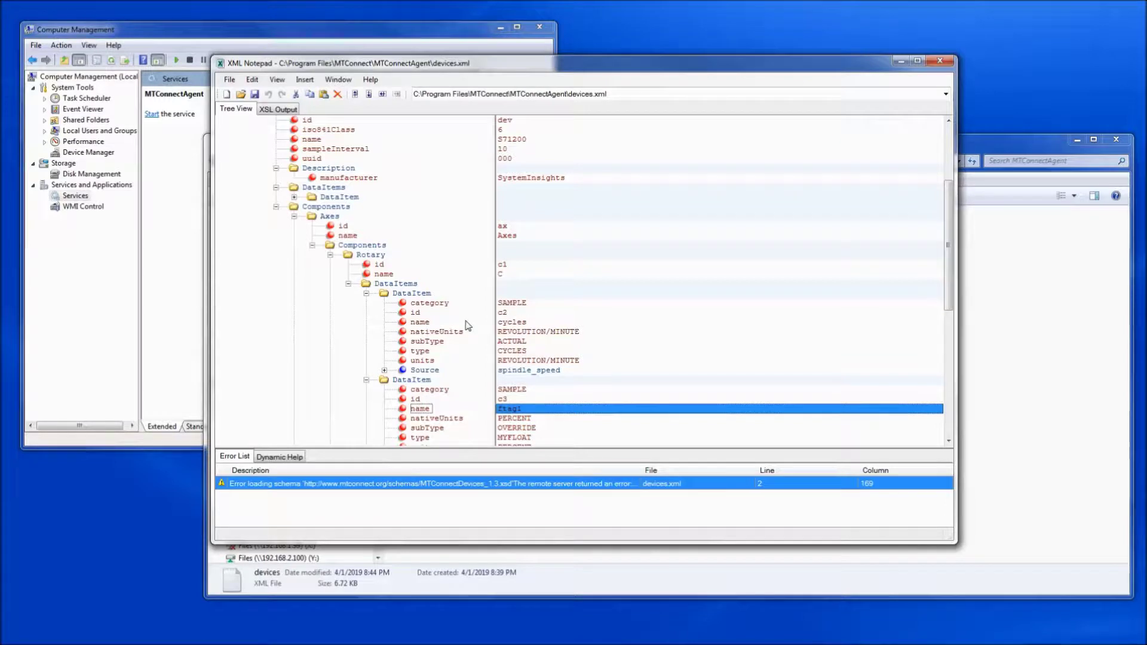
Close the devices XML file, then review the adapter settings in the MTConnectAgent folder's Agent CFG file and close it
double_click(221, 63)
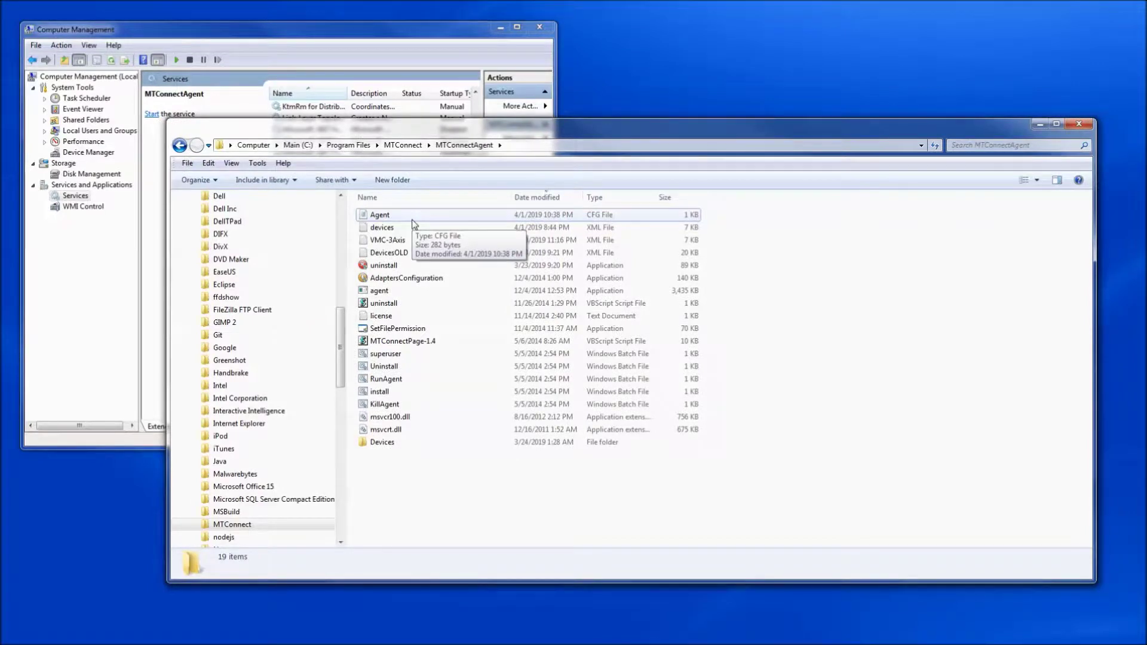
double_click(413, 219)
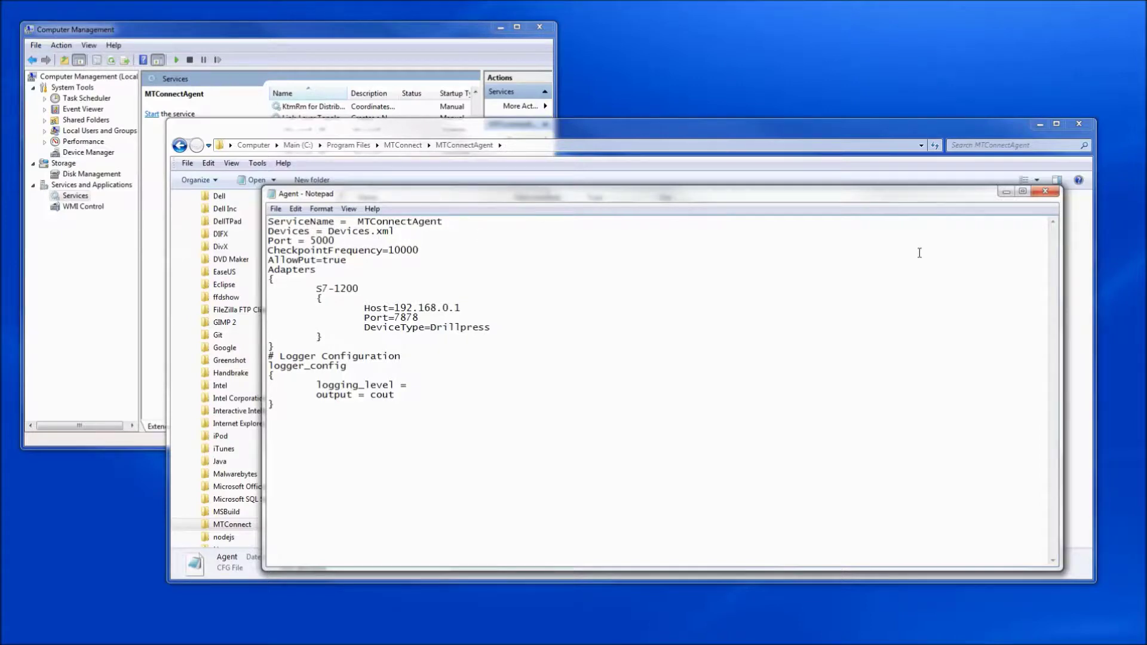
left_click(1054, 197)
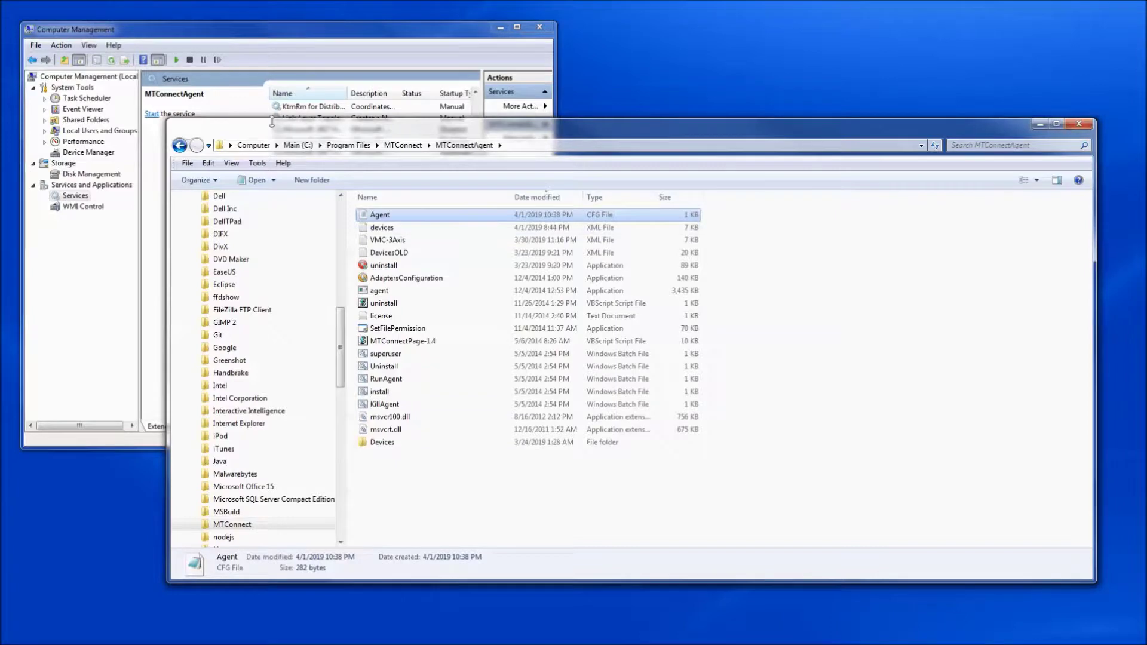
Start the MTConnectAgent service in Computer Management
left_click(261, 31)
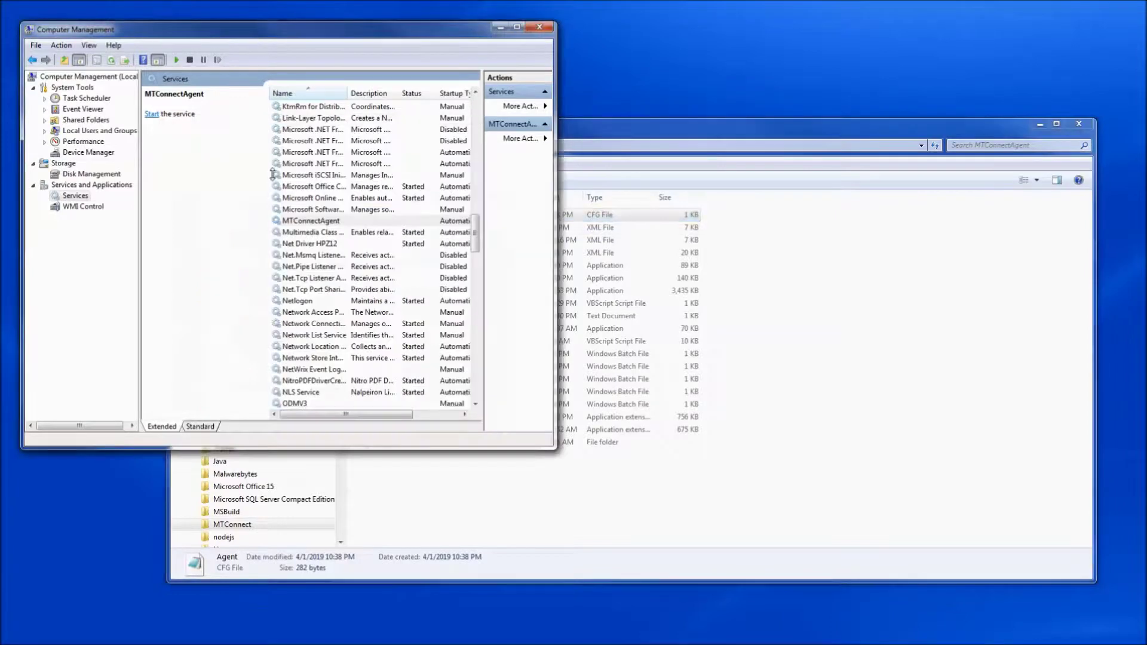
right_click(314, 220)
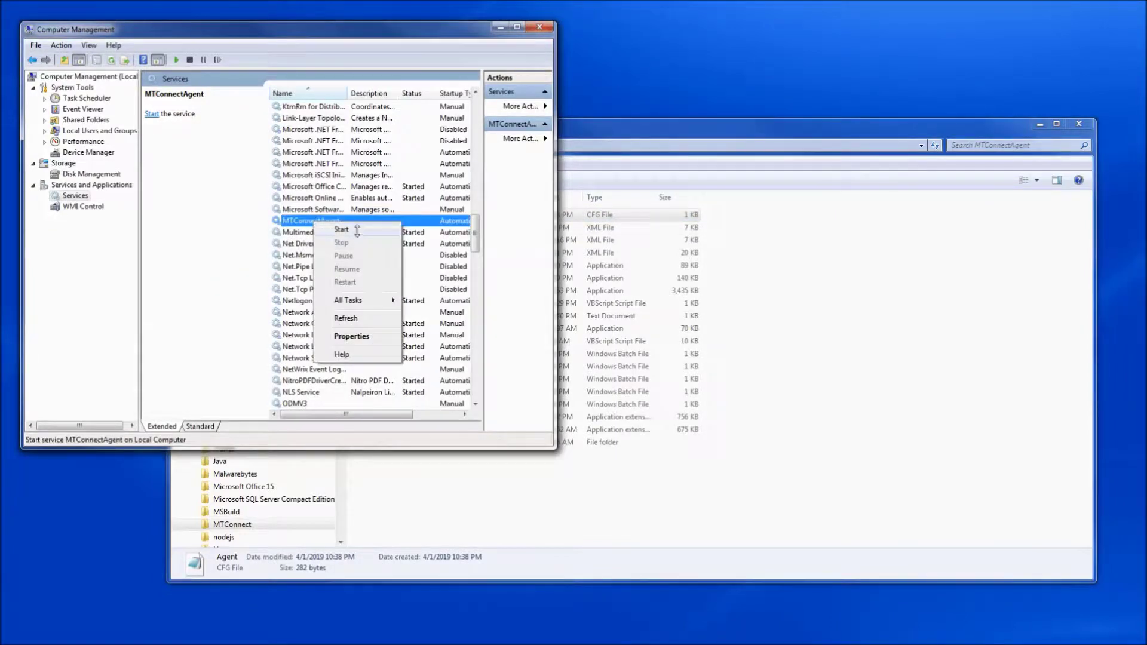
left_click(344, 229)
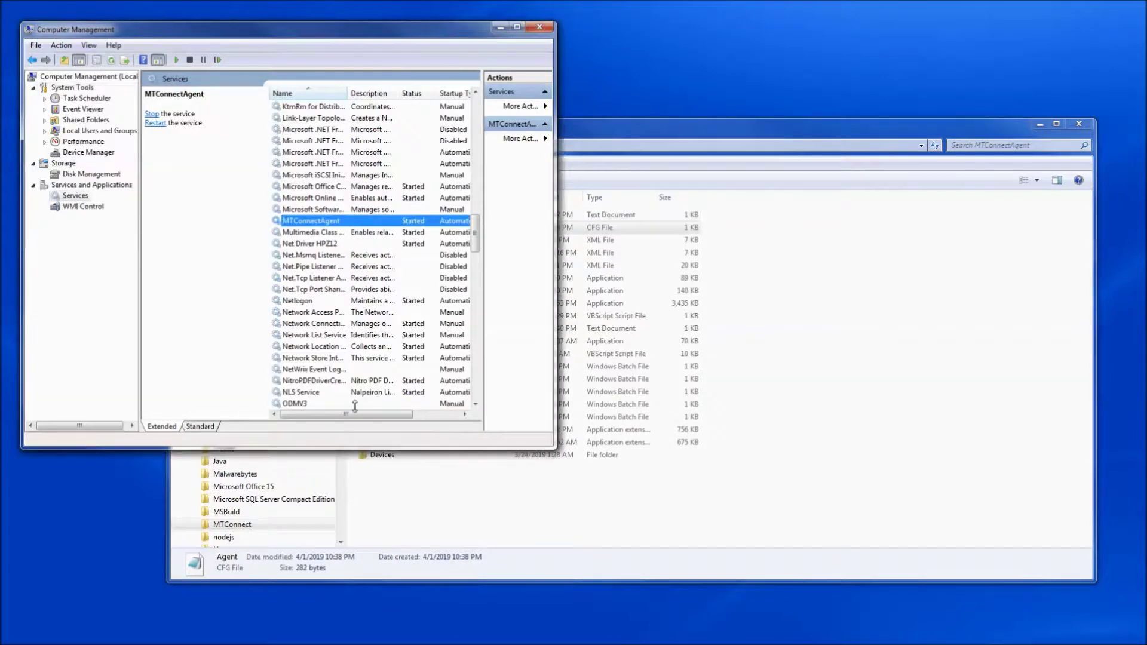
Review the startup entries in the MTConnectAgent folder's agent log text document and close it
left_click(340, 542)
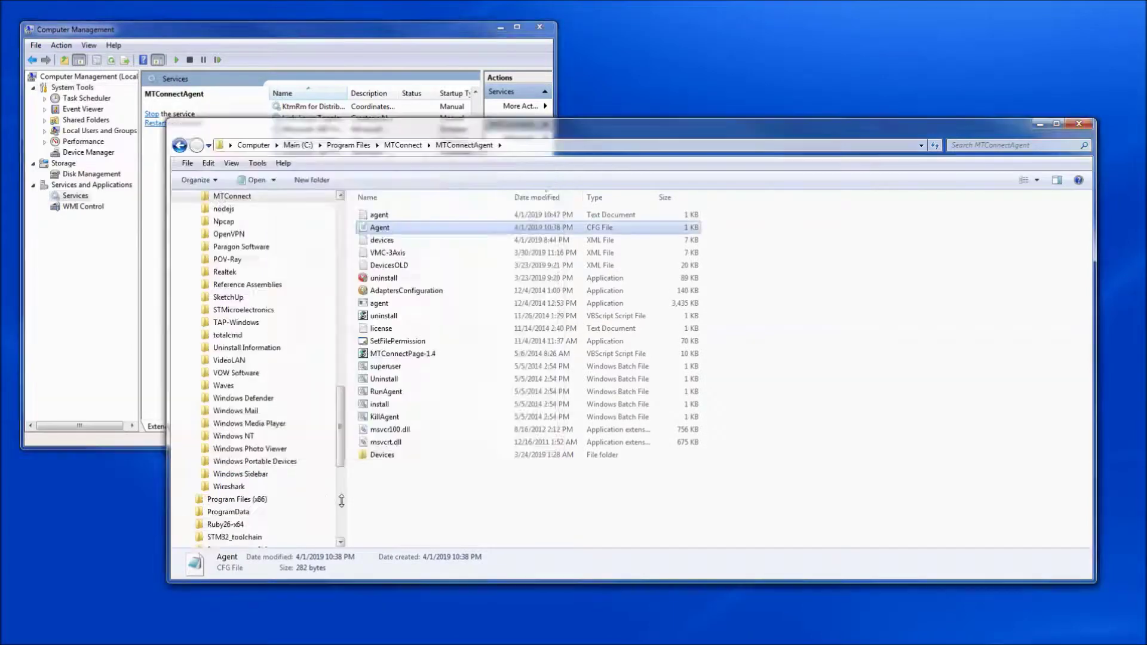
left_click(432, 218)
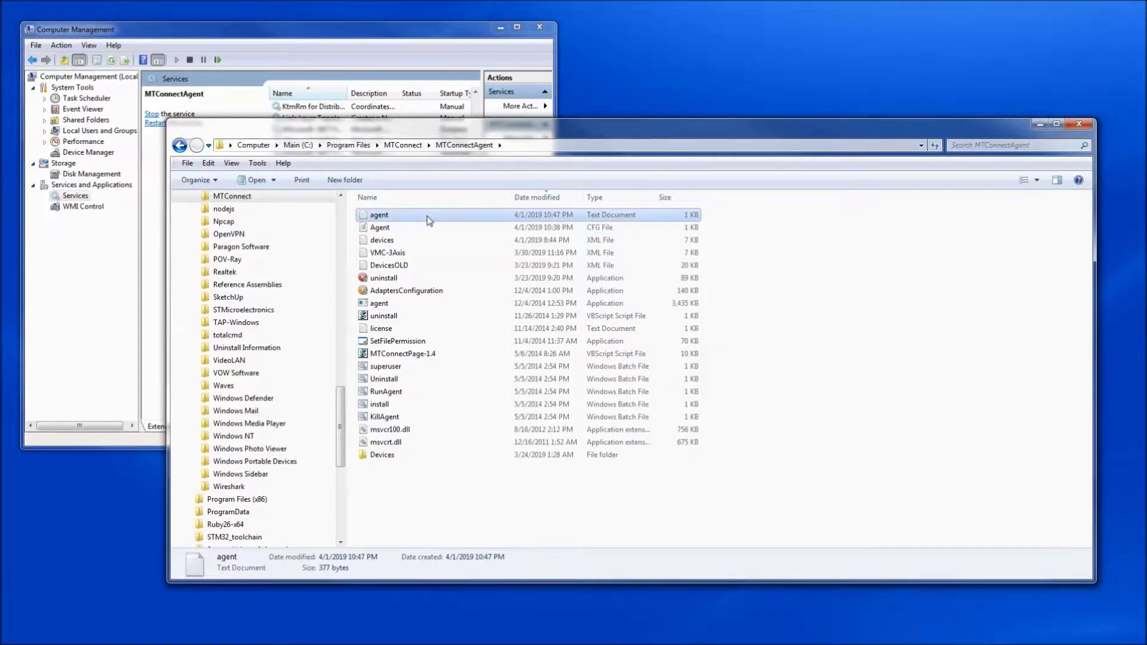
double_click(428, 216)
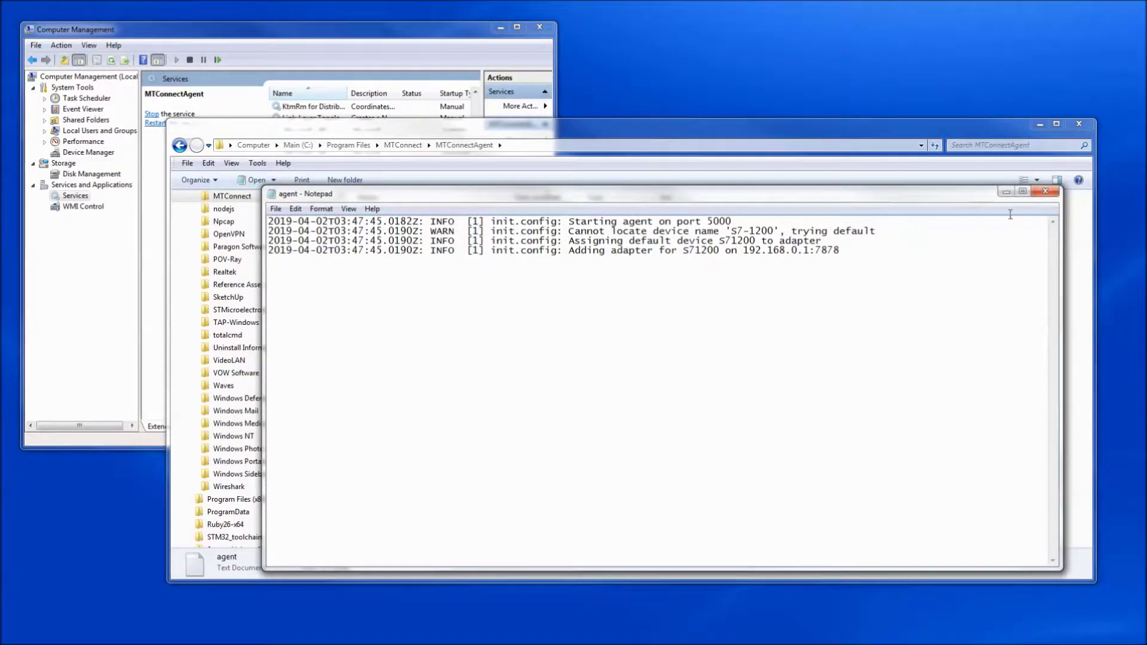
left_click(1045, 191)
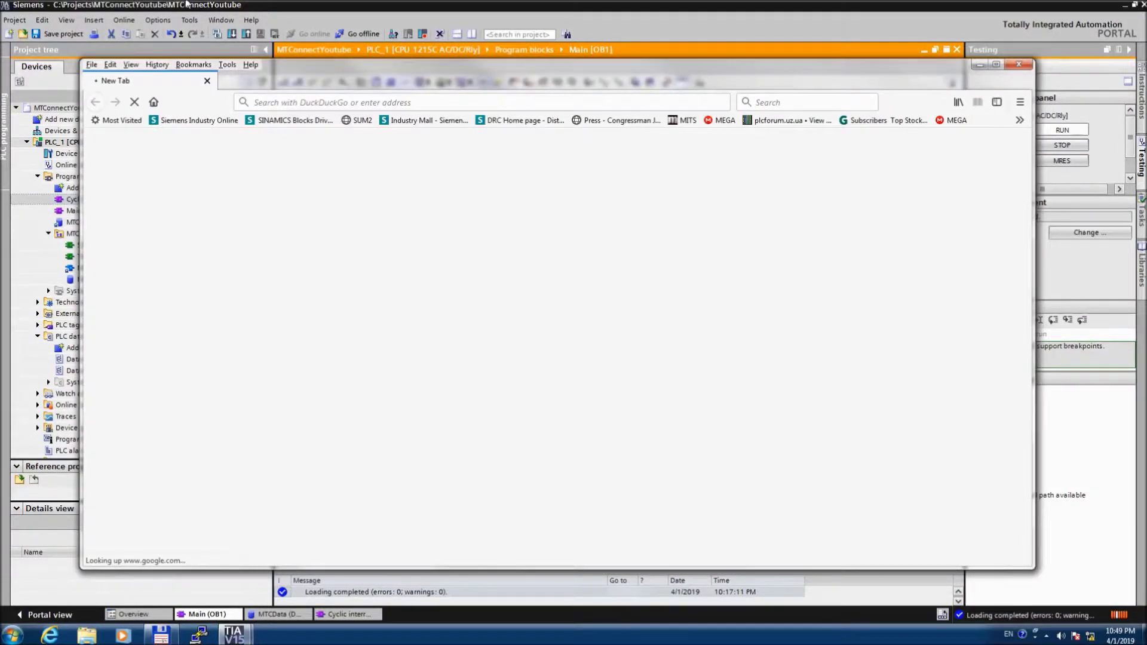
Load the Agent's current data page at 127.0.0.1:5000/current in the web browser
left_click(310, 104)
type("127")
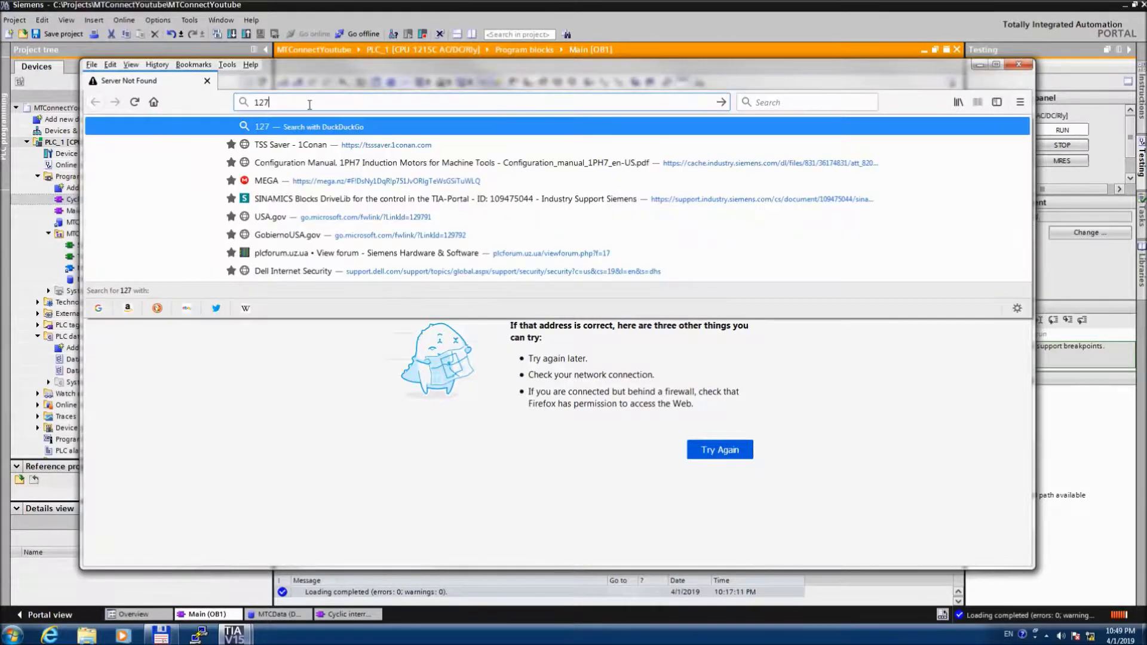
type(".0.0")
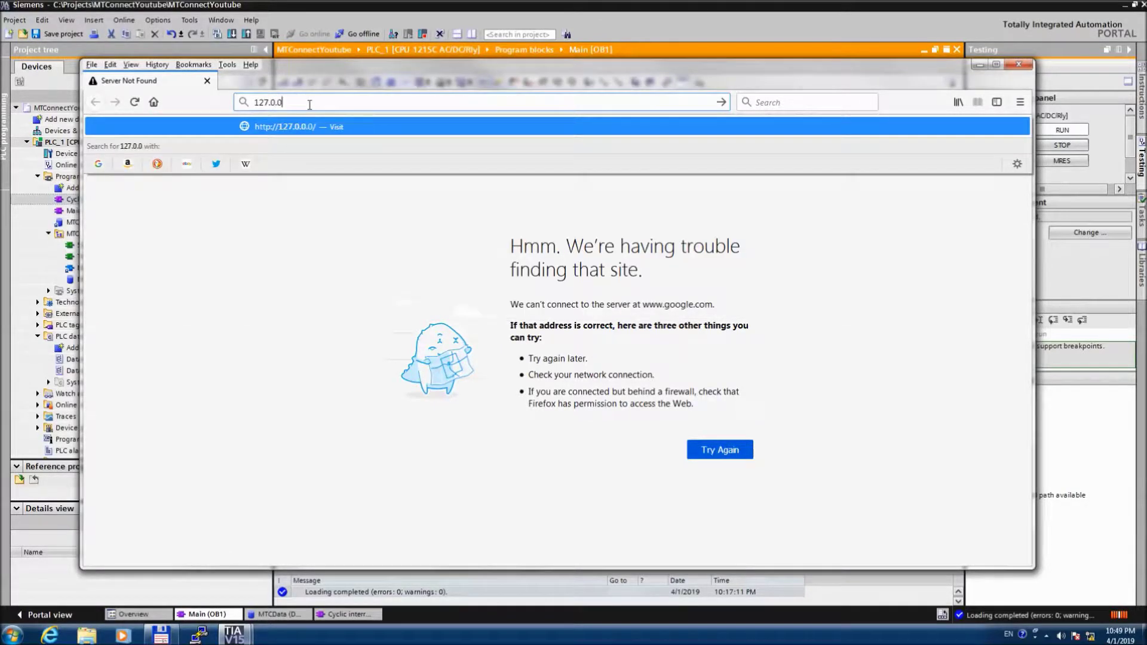
type(".1:5-000")
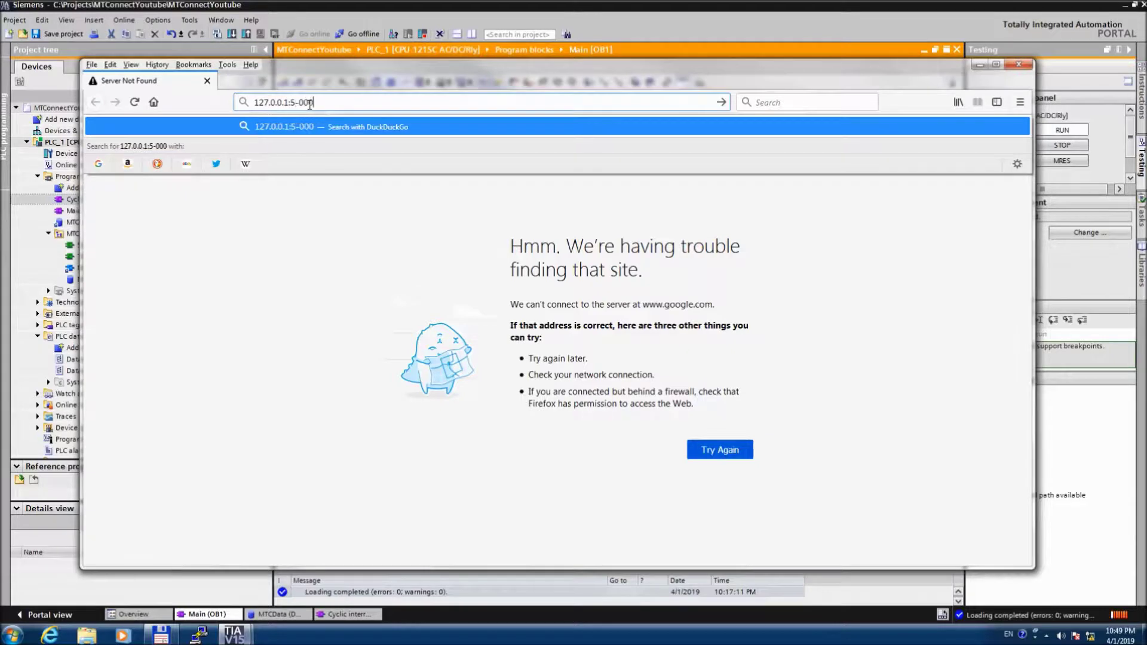
key("BackSpace")
key("BackSpace")
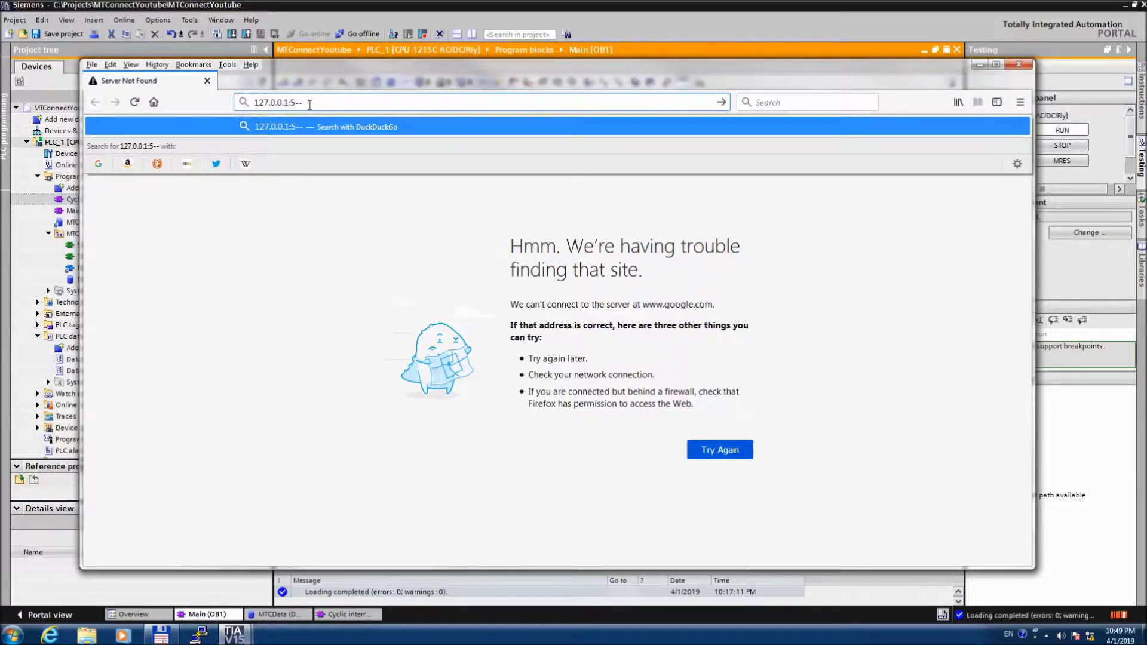
type("00")
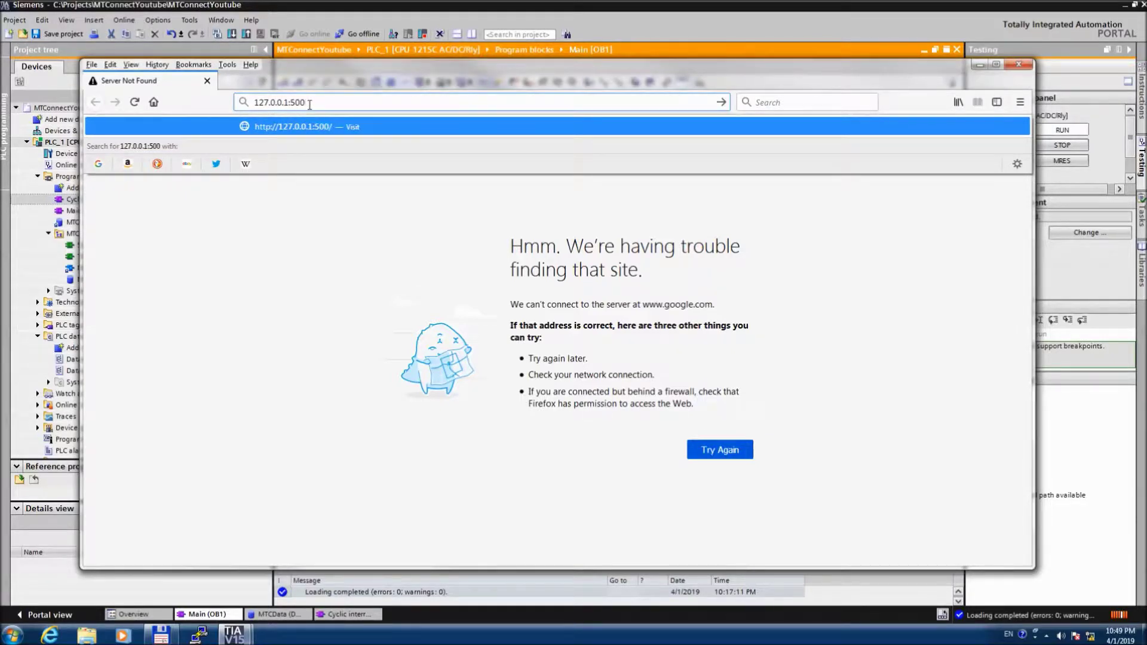
type("0/current")
key("Return")
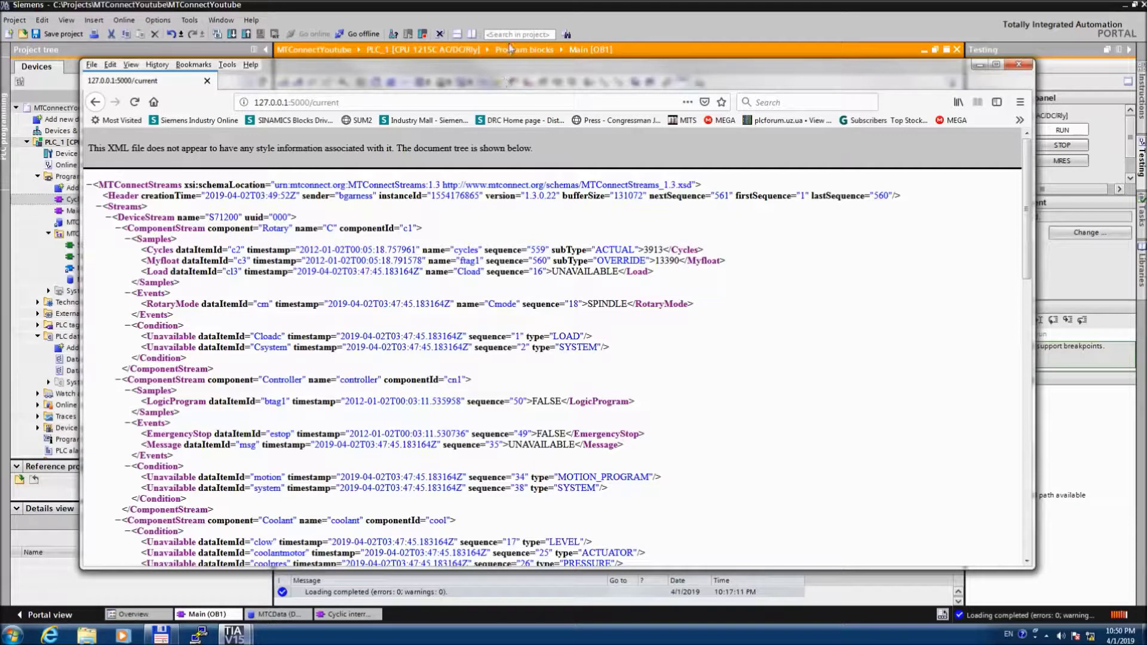
In TIA Portal's MTCData block, set the monitored decimal value of Numeric[1] to 2, and refresh the Agent's current data page in the browser
left_click(511, 13)
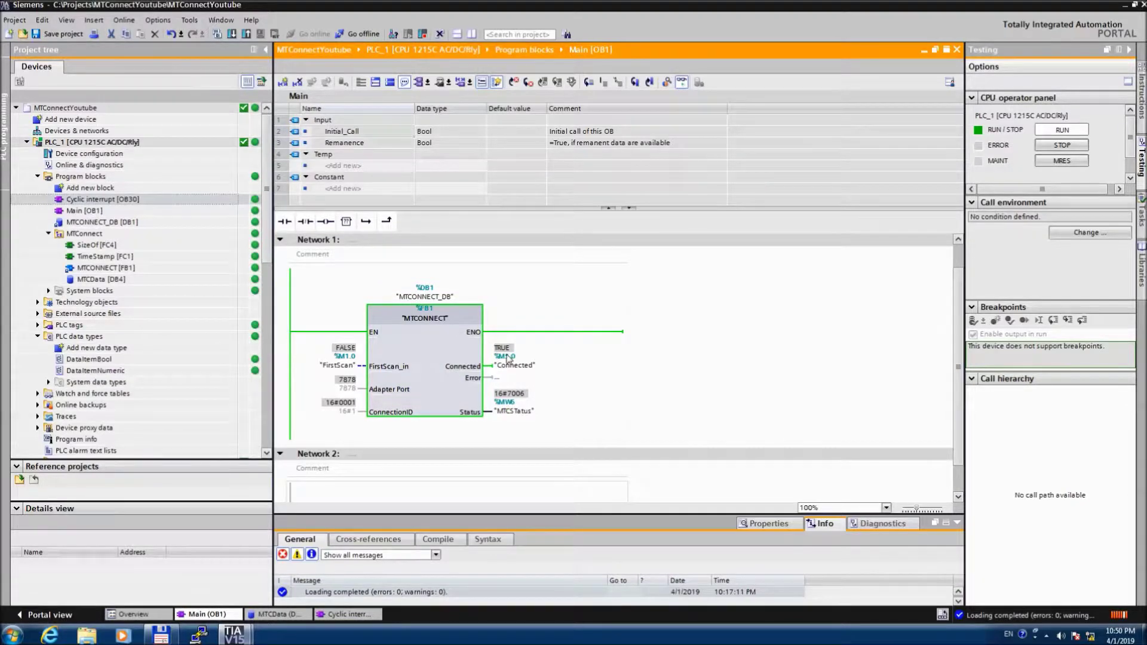
left_click(278, 616)
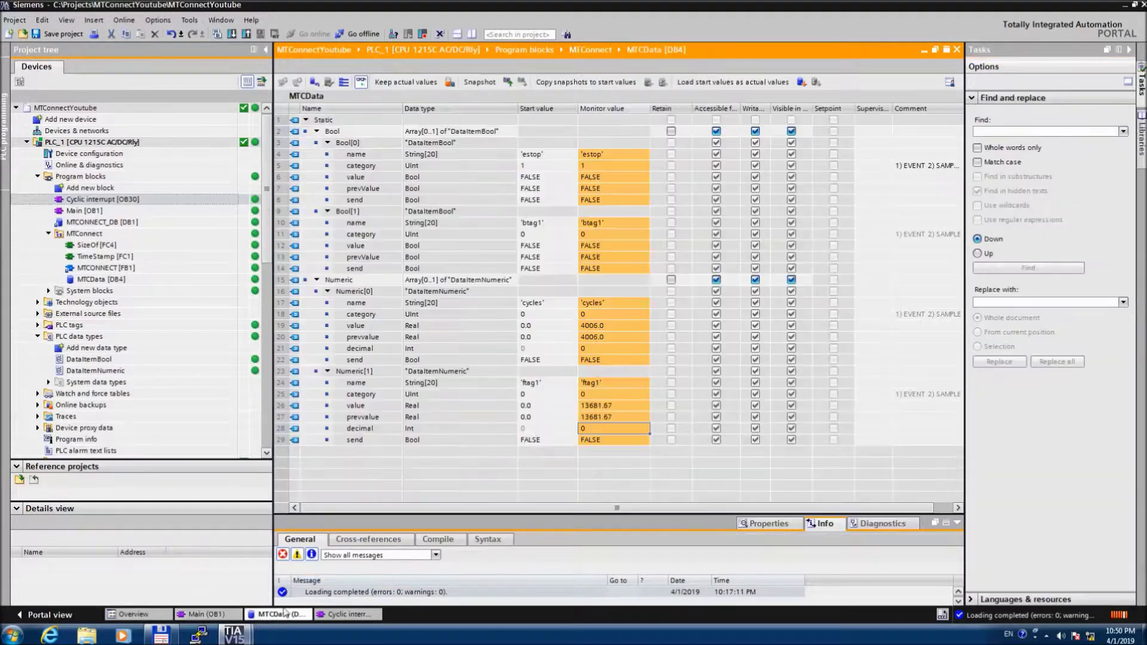
left_click(600, 428)
right_click(597, 428)
left_click(620, 433)
type("2")
key("Return")
key("alt+Tab")
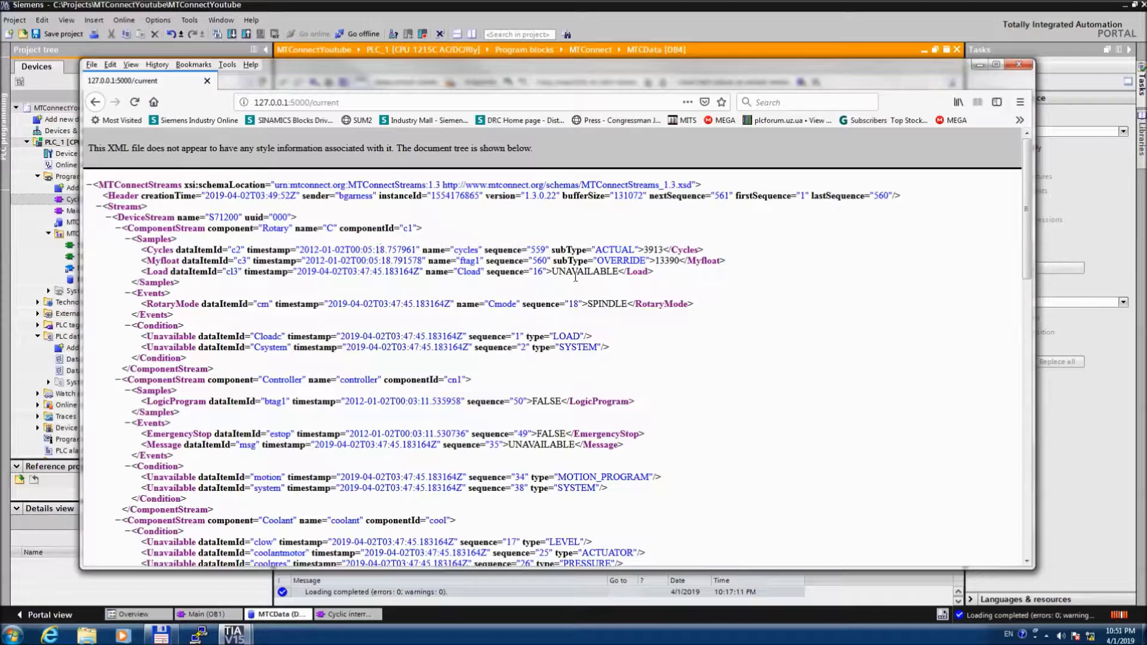
left_click(134, 102)
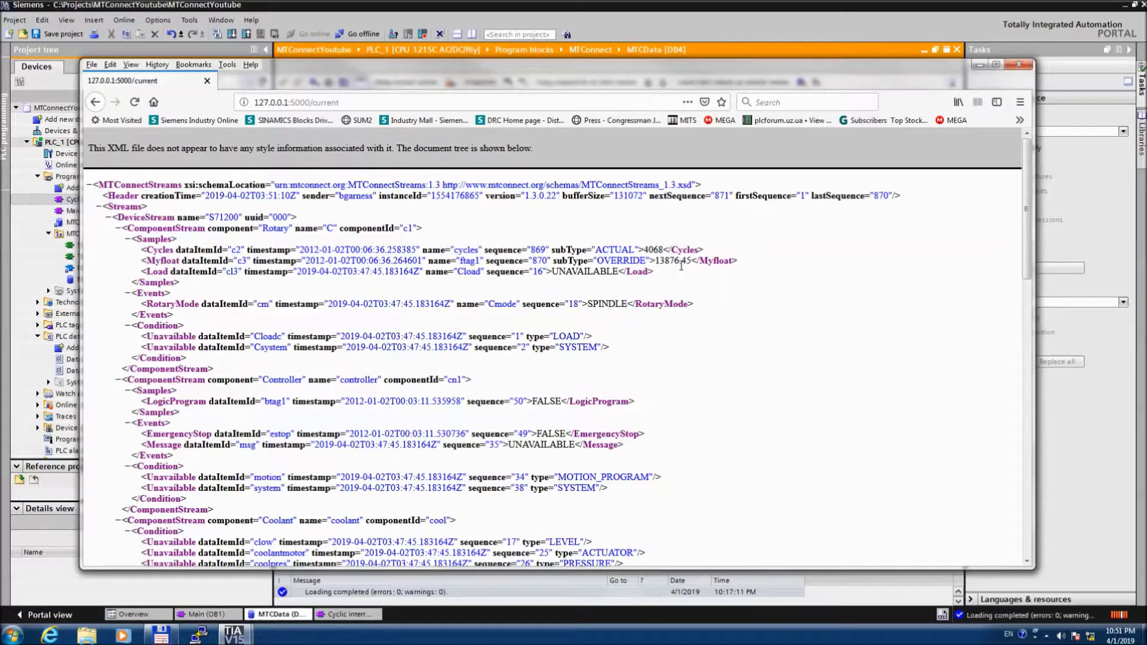
Find "estop" in the Agent's current data page and refresh the page to check the EmergencyStop value
key("ctrl+f")
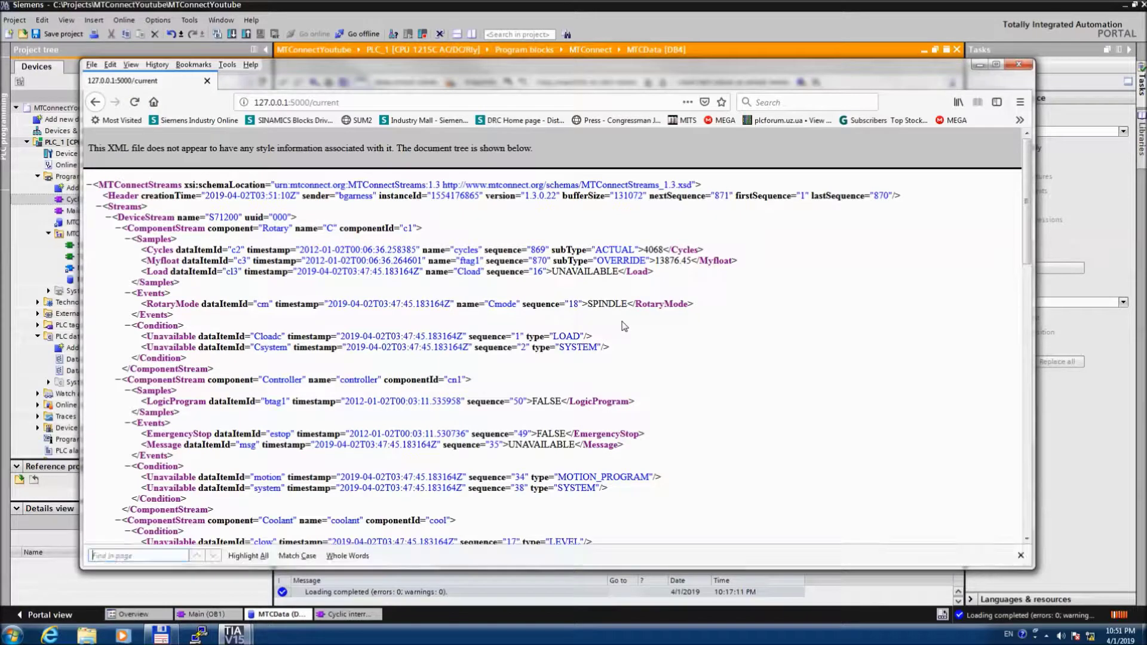
type("estop")
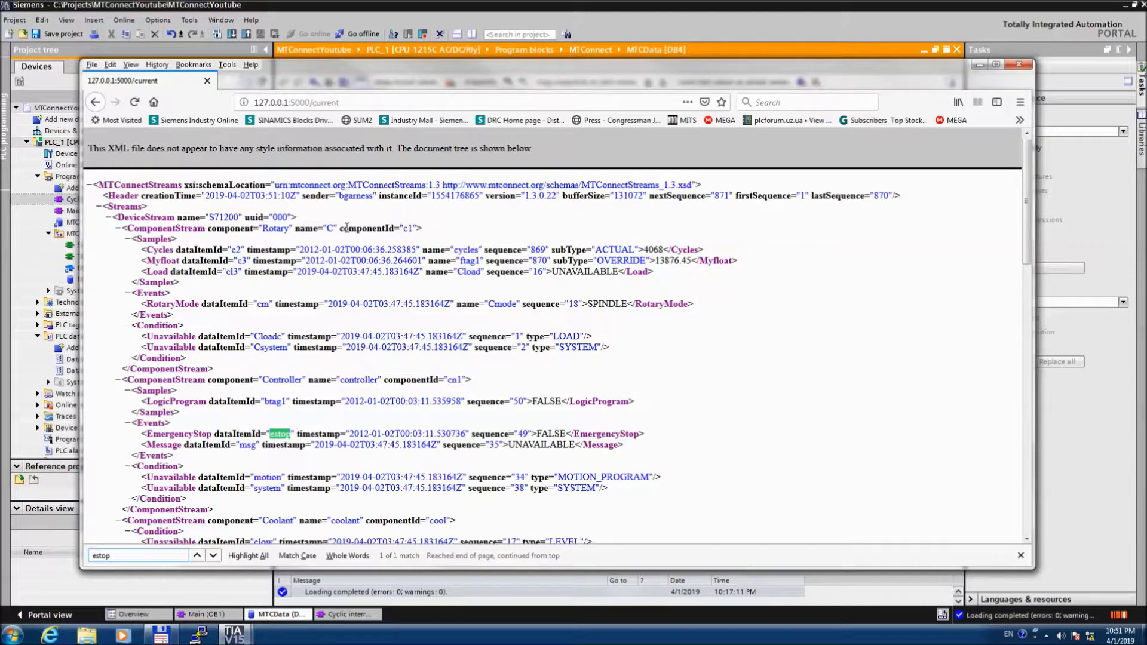
left_click(136, 102)
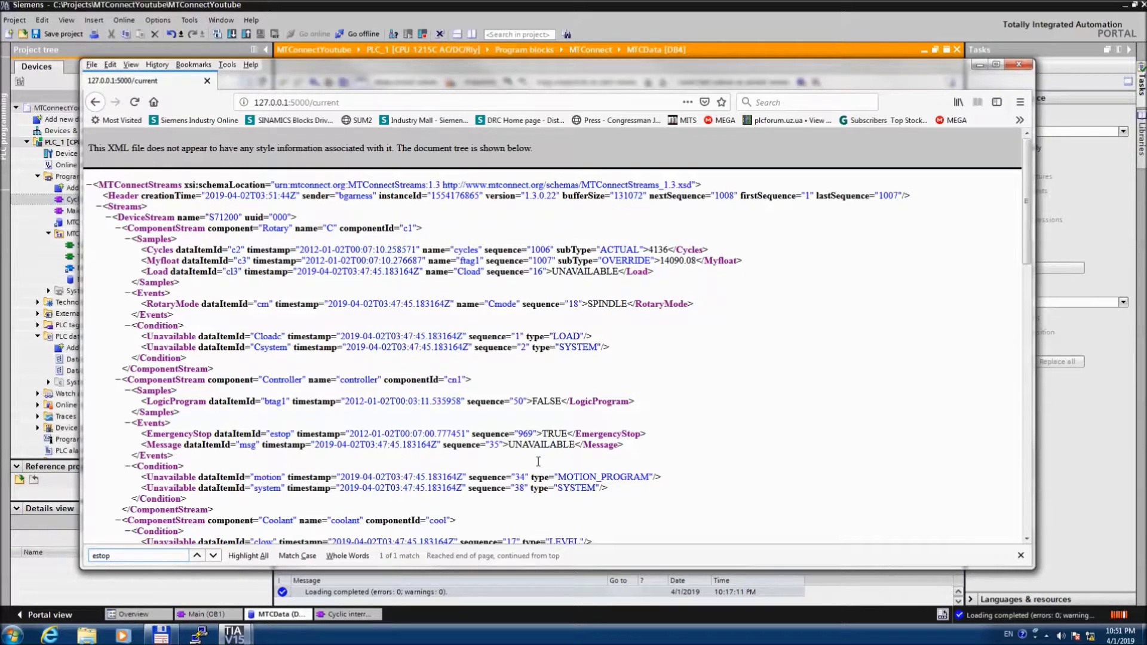
Switch back to the services list in Computer Management
key("alt+Tab")
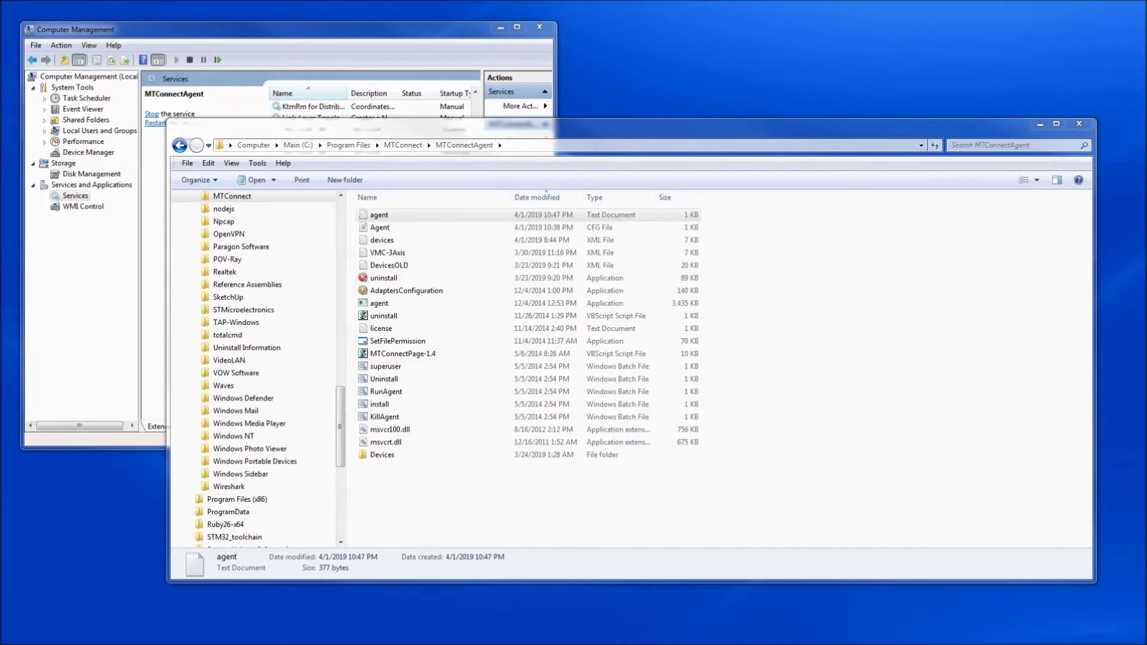
left_click(90, 277)
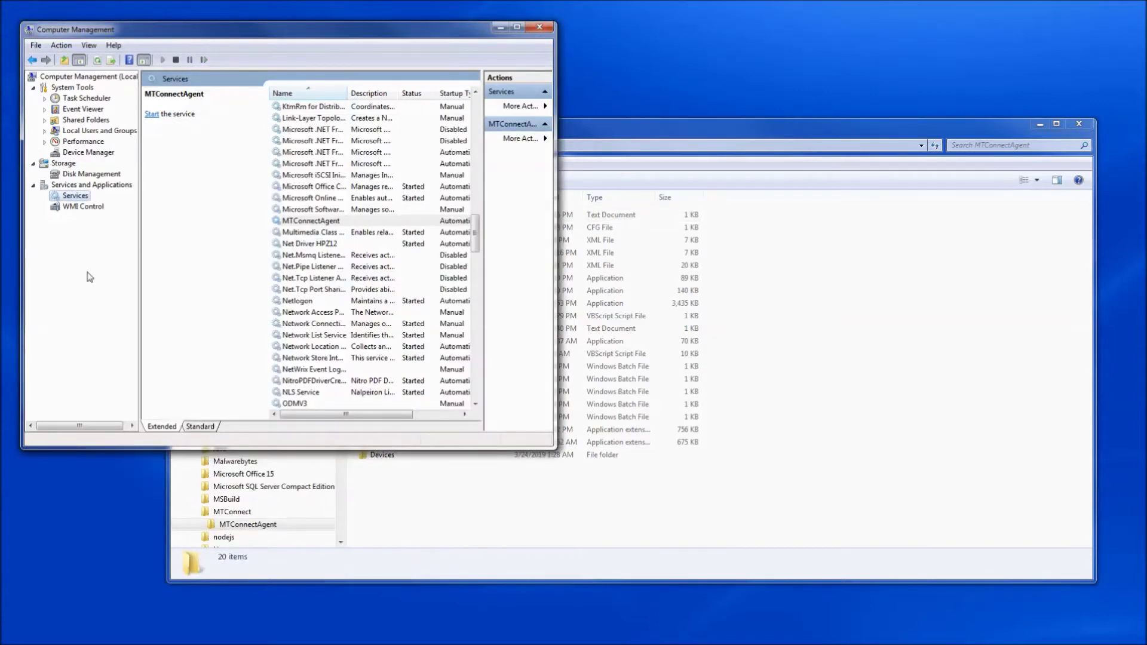